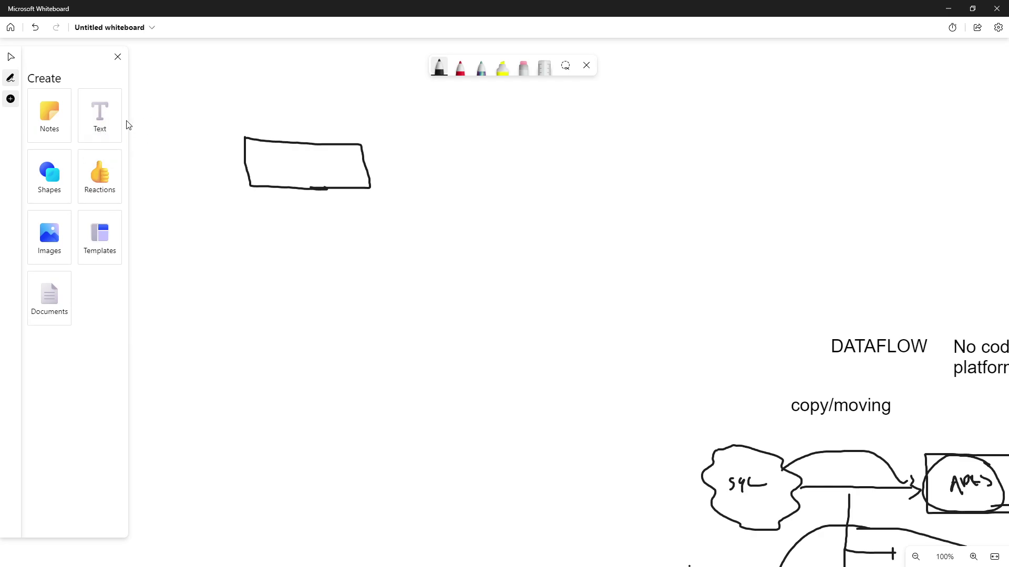
Label the hand-drawn rectangle with the text "copy" and position the text inside it
{"action": "type", "text": "copy"}
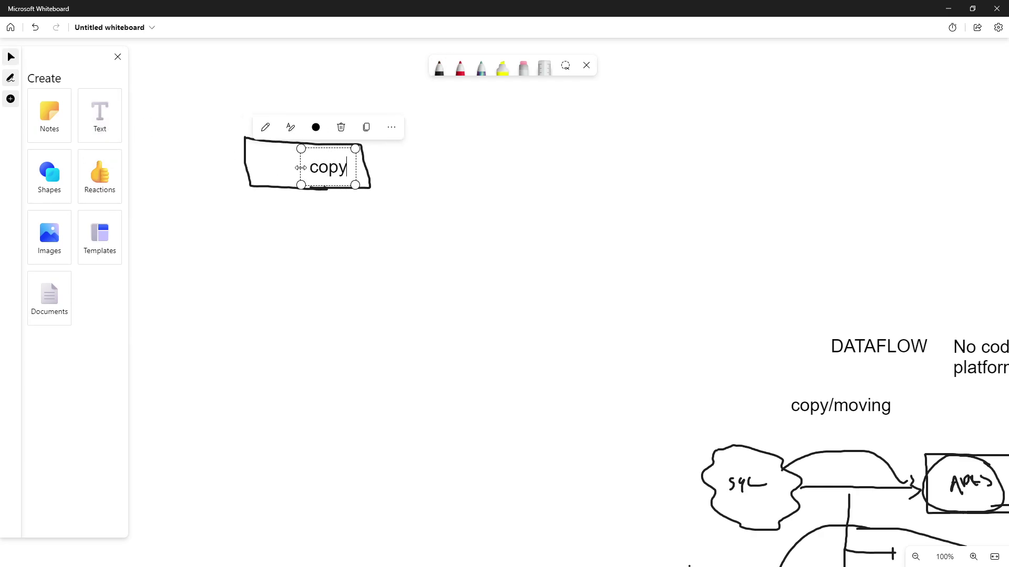
{"action": "left_click", "coordinate": [322, 230]}
{"action": "left_click", "coordinate": [335, 168]}
{"action": "mouse_move", "coordinate": [336, 167]}
{"action": "left_mouse_down"}
{"action": "mouse_move", "coordinate": [279, 152]}
{"action": "mouse_move", "coordinate": [307, 150]}
{"action": "mouse_move", "coordinate": [317, 167]}
{"action": "mouse_move", "coordinate": [378, 180]}
{"action": "left_mouse_up"}
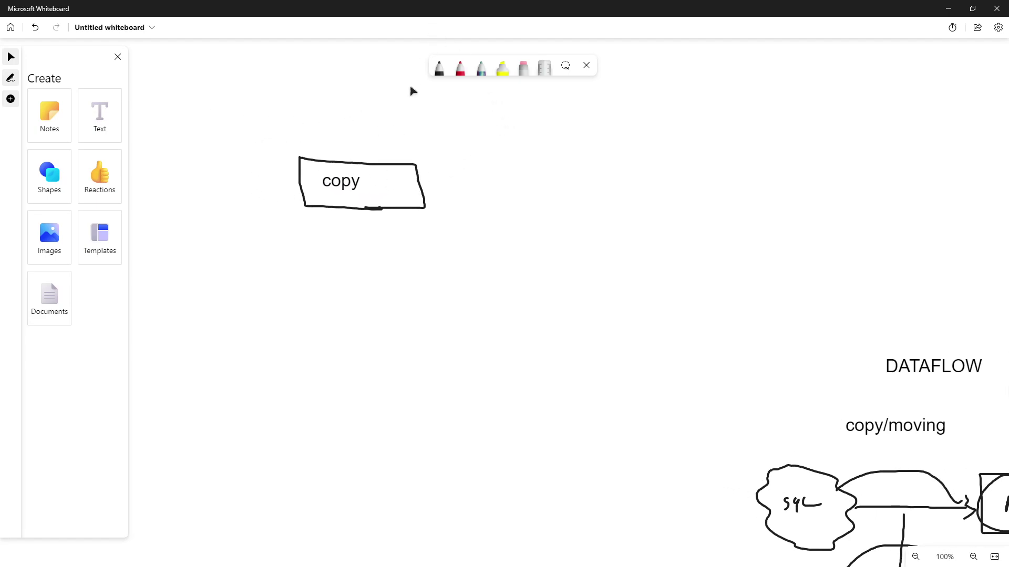
Draw a database cylinder labelled "customer" with an arrow into the copy box, and an arrow from the box to a new cloud shape
{"action": "left_click", "coordinate": [439, 69]}
{"action": "mouse_move", "coordinate": [206, 134]}
{"action": "left_mouse_down"}
{"action": "mouse_move", "coordinate": [189, 144]}
{"action": "mouse_move", "coordinate": [206, 133]}
{"action": "mouse_move", "coordinate": [197, 166]}
{"action": "mouse_move", "coordinate": [221, 170]}
{"action": "mouse_move", "coordinate": [235, 132]}
{"action": "mouse_move", "coordinate": [385, 120]}
{"action": "left_mouse_up"}
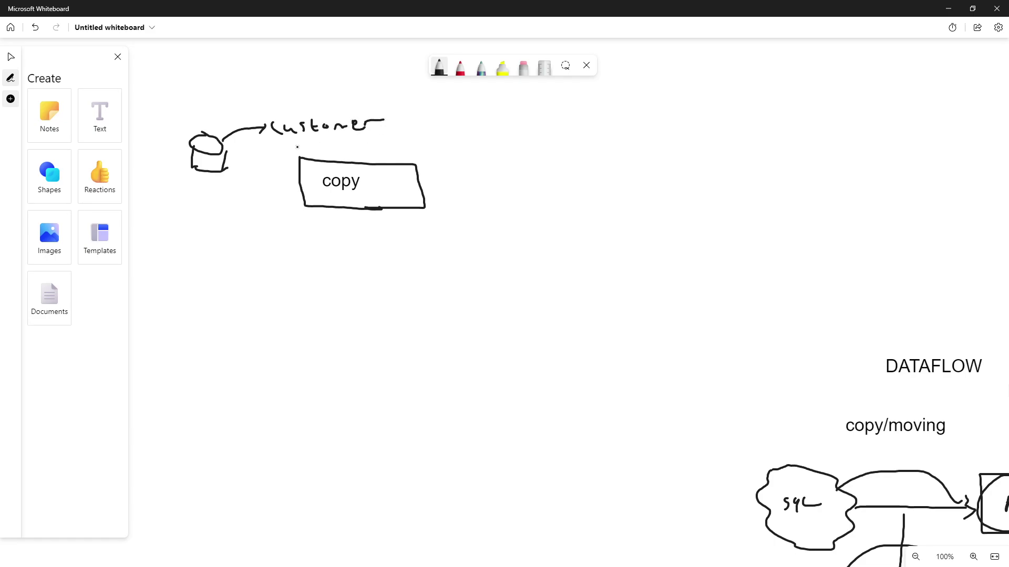
{"action": "mouse_move", "coordinate": [224, 159]}
{"action": "left_mouse_down"}
{"action": "mouse_move", "coordinate": [285, 160]}
{"action": "mouse_move", "coordinate": [299, 169]}
{"action": "mouse_move", "coordinate": [292, 177]}
{"action": "left_mouse_up"}
{"action": "mouse_move", "coordinate": [419, 185]}
{"action": "left_mouse_down"}
{"action": "mouse_move", "coordinate": [515, 180]}
{"action": "mouse_move", "coordinate": [507, 191]}
{"action": "left_mouse_up"}
{"action": "mouse_move", "coordinate": [536, 158]}
{"action": "left_mouse_down"}
{"action": "mouse_move", "coordinate": [533, 175]}
{"action": "mouse_move", "coordinate": [604, 156]}
{"action": "mouse_move", "coordinate": [539, 159]}
{"action": "left_mouse_up"}
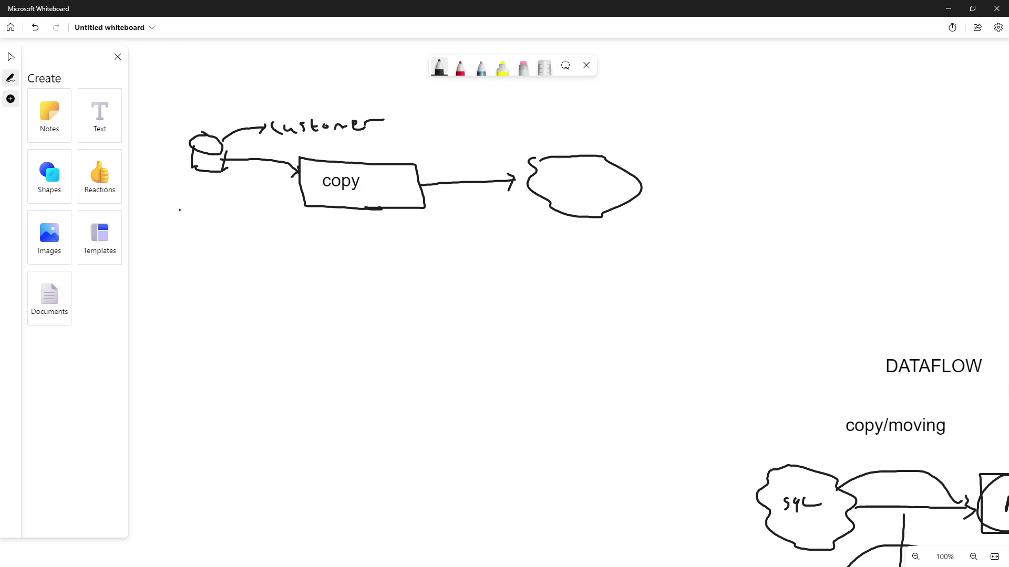
Draw a second cylinder labelled "product" below the customer one, with an arrow into the copy box
{"action": "mouse_move", "coordinate": [197, 220]}
{"action": "left_mouse_down"}
{"action": "mouse_move", "coordinate": [190, 232]}
{"action": "mouse_move", "coordinate": [212, 229]}
{"action": "mouse_move", "coordinate": [192, 223]}
{"action": "mouse_move", "coordinate": [190, 268]}
{"action": "mouse_move", "coordinate": [218, 261]}
{"action": "mouse_move", "coordinate": [232, 232]}
{"action": "mouse_move", "coordinate": [293, 212]}
{"action": "left_mouse_up"}
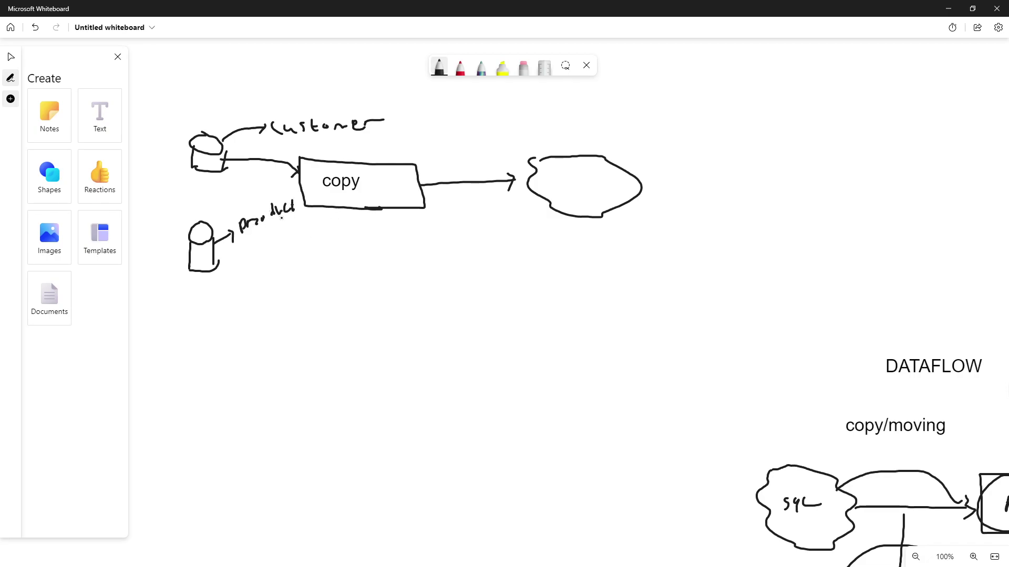
{"action": "left_click_drag", "start_coordinate": [268, 206], "coordinate": [299, 184]}
Circle the copy box and both source cylinders, and add a curved arrow from the copy box to the cloud
{"action": "mouse_move", "coordinate": [305, 145]}
{"action": "left_mouse_down"}
{"action": "mouse_move", "coordinate": [281, 184]}
{"action": "mouse_move", "coordinate": [436, 174]}
{"action": "mouse_move", "coordinate": [314, 149]}
{"action": "left_mouse_up"}
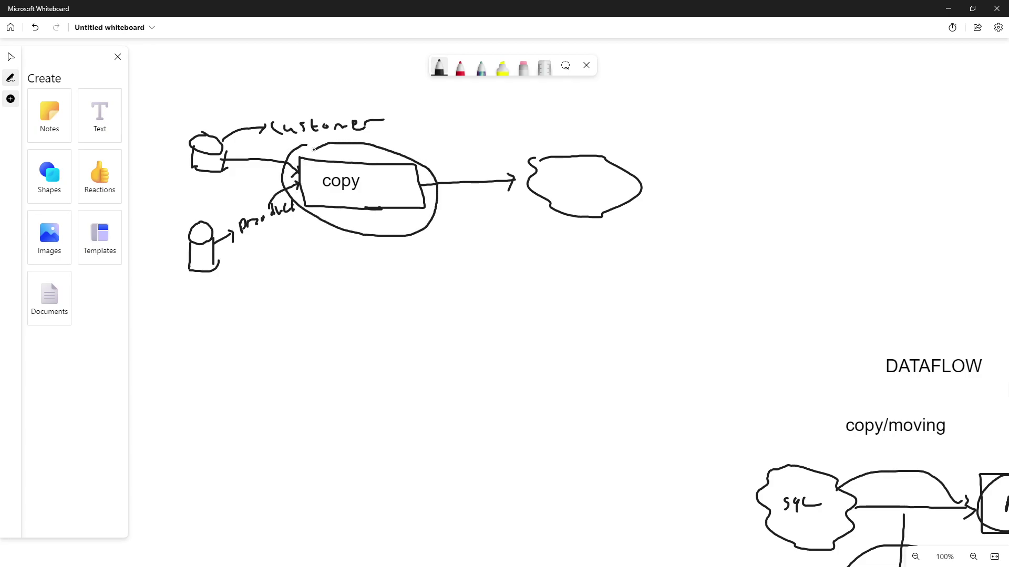
{"action": "mouse_move", "coordinate": [439, 184]}
{"action": "left_mouse_down"}
{"action": "mouse_move", "coordinate": [515, 131]}
{"action": "mouse_move", "coordinate": [565, 156]}
{"action": "left_mouse_up"}
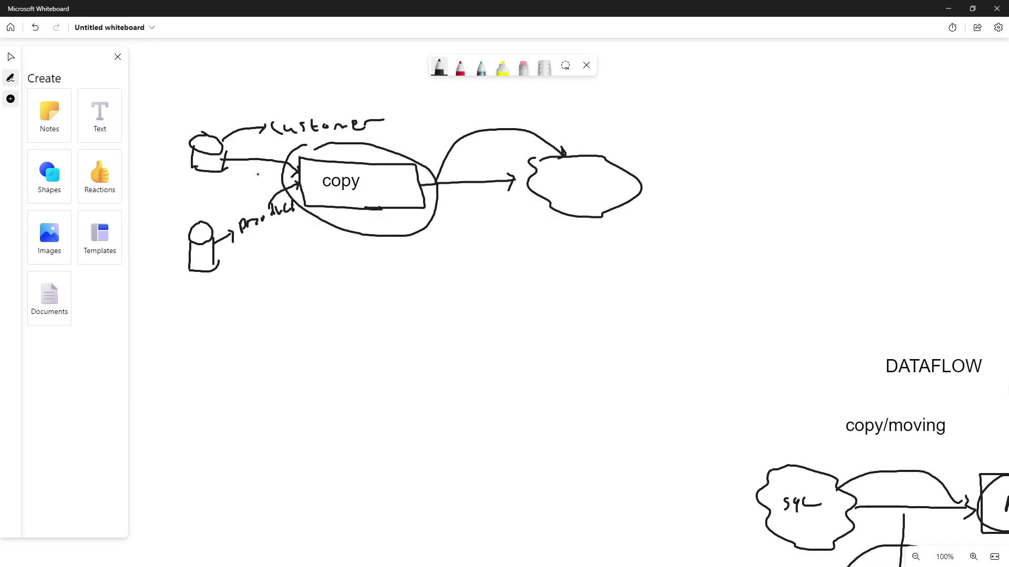
{"action": "mouse_move", "coordinate": [202, 120]}
{"action": "left_mouse_down"}
{"action": "mouse_move", "coordinate": [157, 170]}
{"action": "mouse_move", "coordinate": [218, 264]}
{"action": "mouse_move", "coordinate": [216, 131]}
{"action": "mouse_move", "coordinate": [189, 111]}
{"action": "left_mouse_up"}
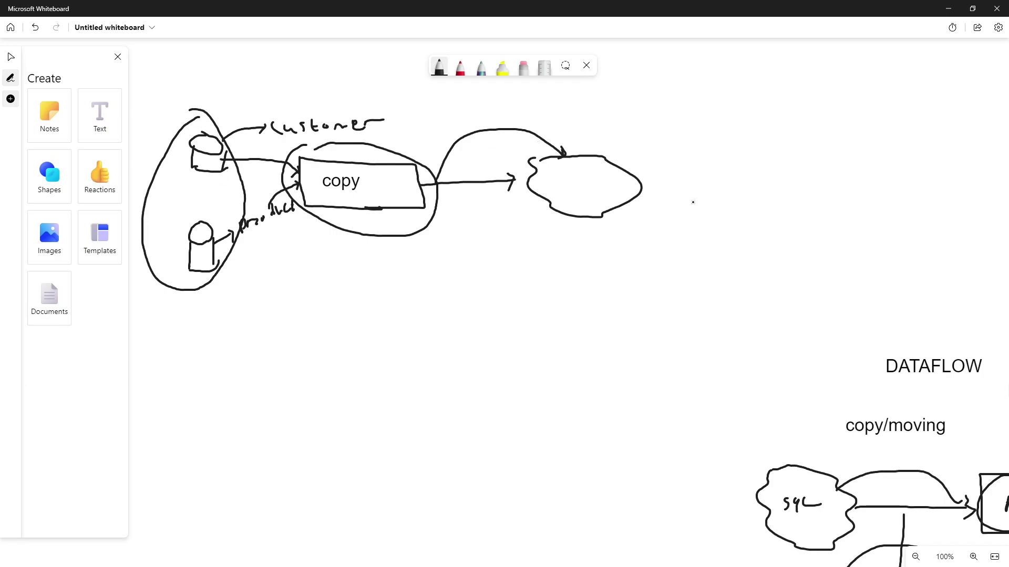
Handwrite "ADLS" in the cloud and draw an arrow from it towards a new text label reading "Datflow"
{"action": "mouse_move", "coordinate": [555, 175]}
{"action": "left_mouse_down"}
{"action": "mouse_move", "coordinate": [553, 193]}
{"action": "mouse_move", "coordinate": [587, 188]}
{"action": "left_mouse_up"}
{"action": "mouse_move", "coordinate": [643, 175]}
{"action": "left_mouse_down"}
{"action": "mouse_move", "coordinate": [728, 166]}
{"action": "mouse_move", "coordinate": [714, 185]}
{"action": "left_mouse_up"}
{"action": "left_click", "coordinate": [107, 123]}
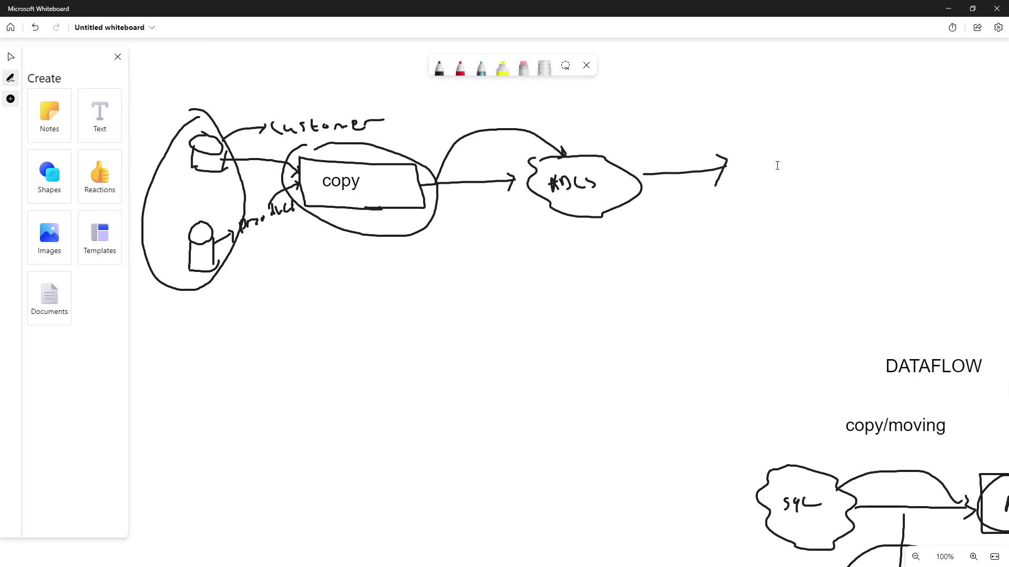
{"action": "left_click", "coordinate": [779, 164]}
{"action": "type", "text": "Datflow"}
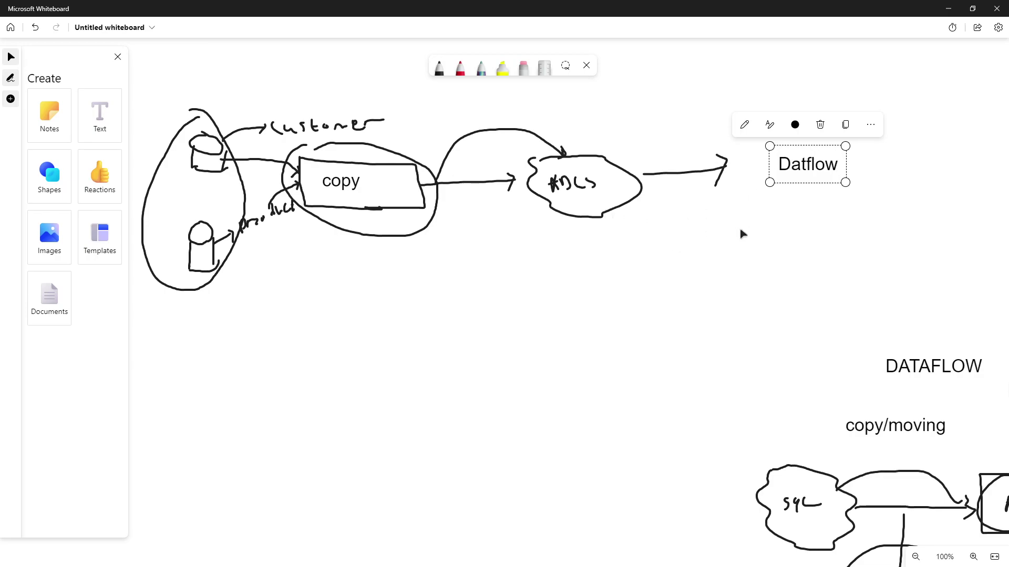
{"action": "left_click", "coordinate": [829, 203]}
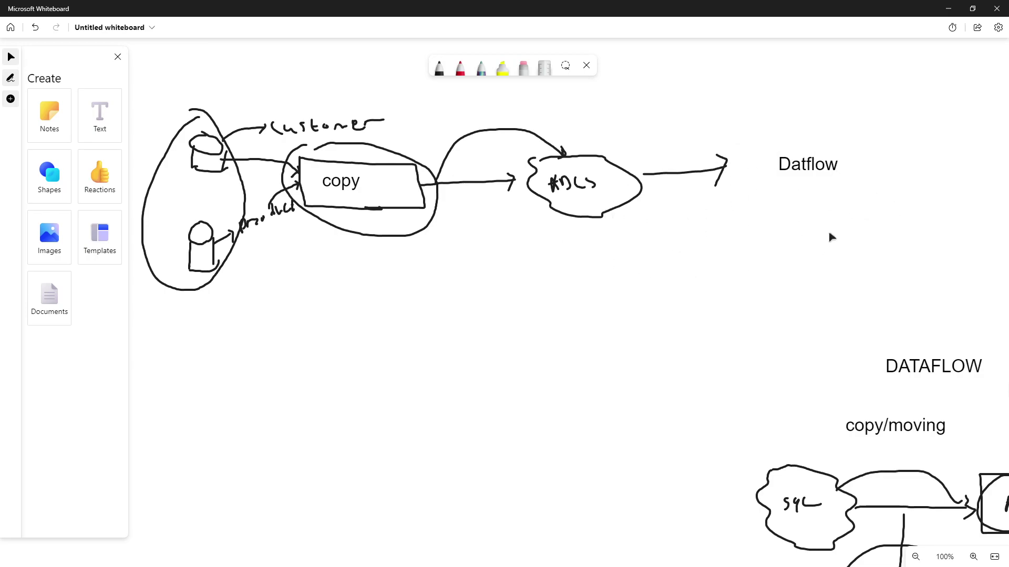
Draw an arrow from Datflow to a handwritten "Spark", then circle Datflow once and Spark twice
{"action": "left_click", "coordinate": [439, 67]}
{"action": "left_click_drag", "start_coordinate": [785, 176], "coordinate": [732, 216]}
{"action": "mouse_move", "coordinate": [735, 204]}
{"action": "left_mouse_down"}
{"action": "mouse_move", "coordinate": [736, 216]}
{"action": "mouse_move", "coordinate": [757, 215]}
{"action": "left_mouse_up"}
{"action": "mouse_move", "coordinate": [675, 235]}
{"action": "left_mouse_down"}
{"action": "mouse_move", "coordinate": [655, 255]}
{"action": "mouse_move", "coordinate": [730, 237]}
{"action": "mouse_move", "coordinate": [748, 249]}
{"action": "left_mouse_up"}
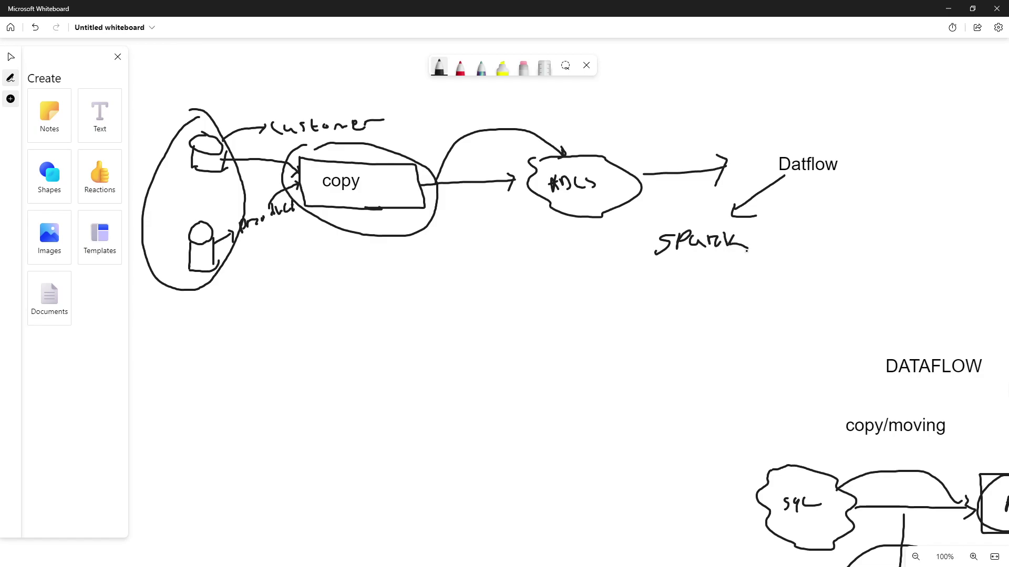
{"action": "mouse_move", "coordinate": [709, 213]}
{"action": "left_mouse_down"}
{"action": "mouse_move", "coordinate": [687, 210]}
{"action": "mouse_move", "coordinate": [791, 284]}
{"action": "mouse_move", "coordinate": [703, 212]}
{"action": "left_mouse_up"}
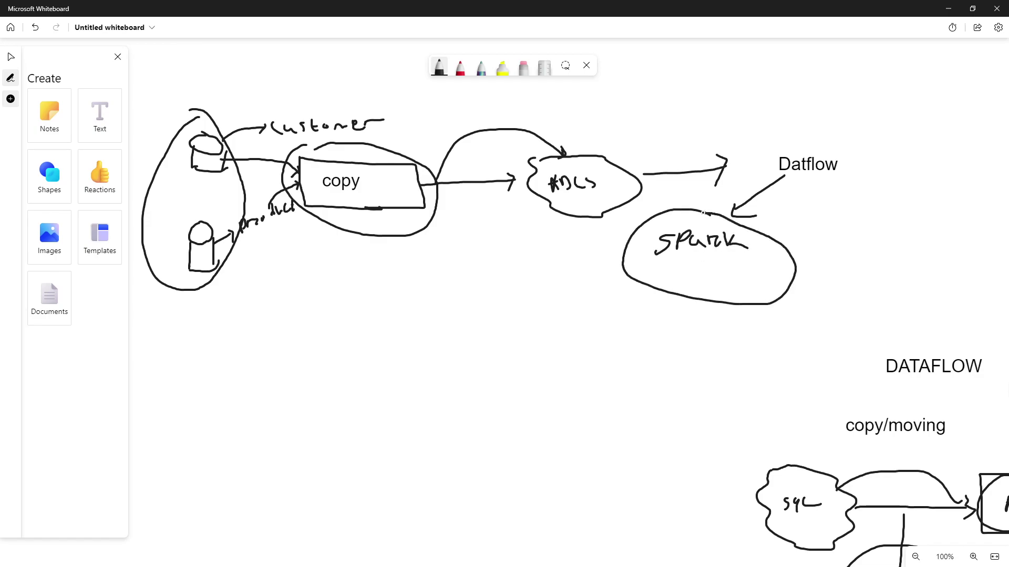
{"action": "mouse_move", "coordinate": [818, 141]}
{"action": "left_mouse_down"}
{"action": "mouse_move", "coordinate": [758, 157]}
{"action": "mouse_move", "coordinate": [879, 160]}
{"action": "mouse_move", "coordinate": [806, 139]}
{"action": "left_mouse_up"}
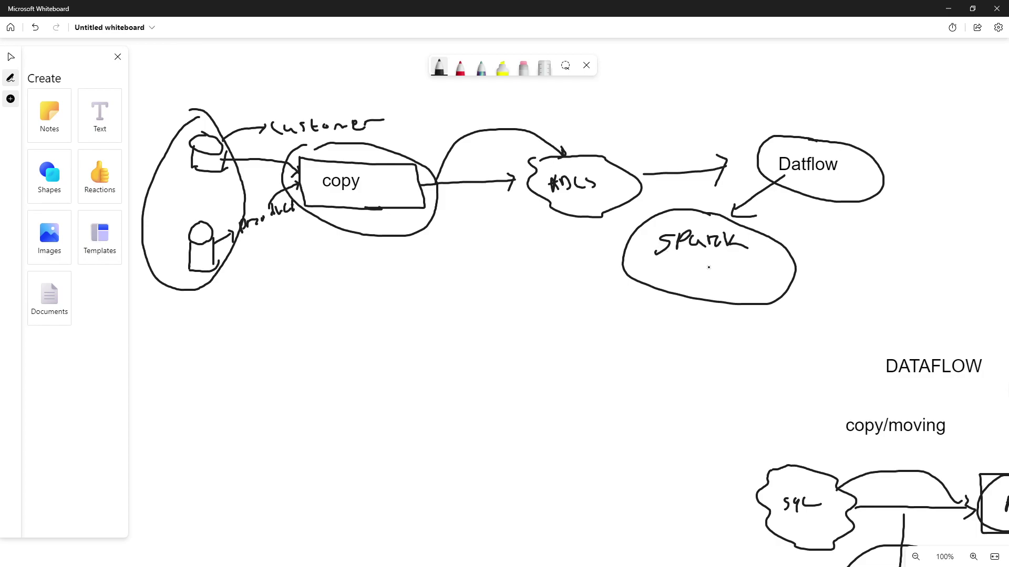
{"action": "mouse_move", "coordinate": [687, 218]}
{"action": "left_mouse_down"}
{"action": "mouse_move", "coordinate": [678, 280]}
{"action": "mouse_move", "coordinate": [678, 216]}
{"action": "left_mouse_up"}
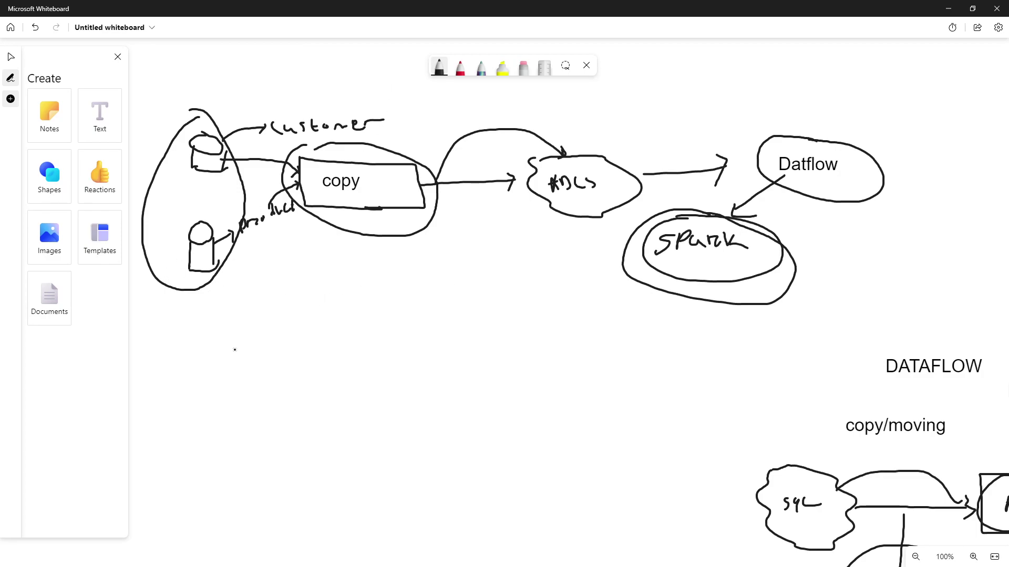
Add a text box below the diagram with the heading "Advantage of data flow"
{"action": "left_click", "coordinate": [99, 118]}
{"action": "left_click", "coordinate": [273, 293]}
{"action": "type", "text": "Advantage of data flwo"}
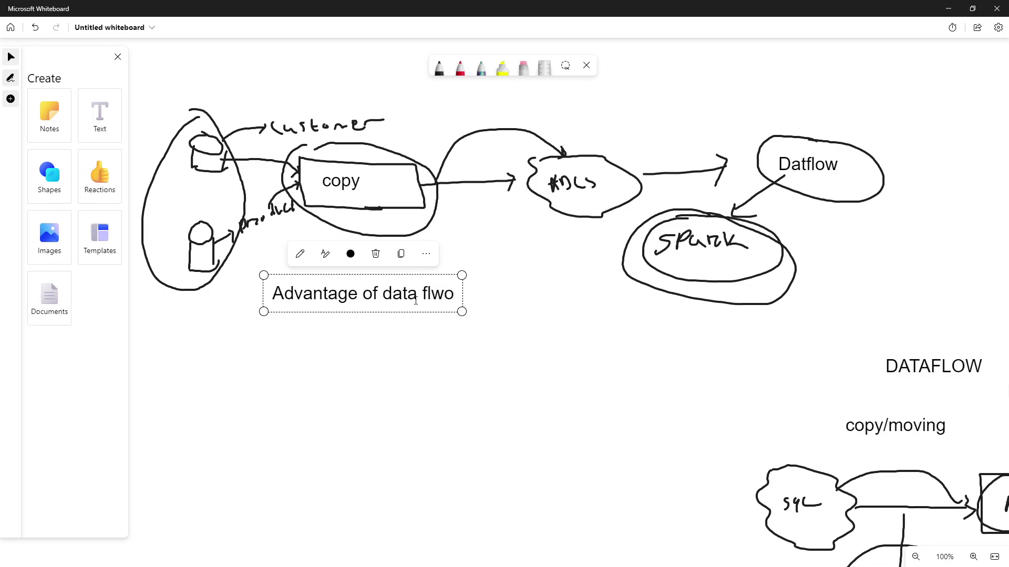
{"action": "key", "text": "BackSpace"}
{"action": "key", "text": "BackSpace"}
{"action": "key", "text": "BackSpace"}
{"action": "type", "text": "low"}
{"action": "key", "text": "Return"}
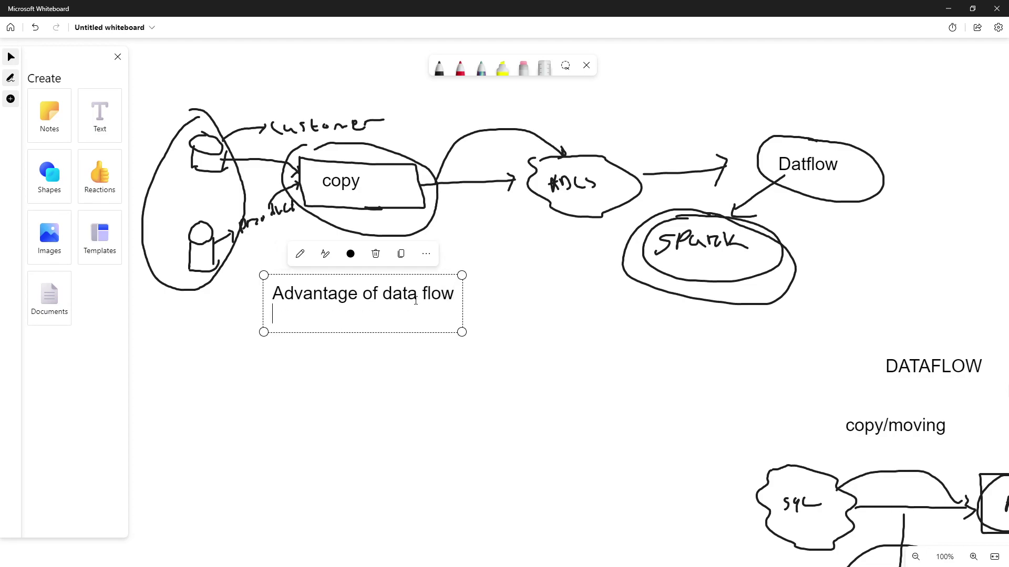
List two advantages under the heading: "- we do transformation easily" and "- it's a low code or no code platform"
{"action": "type", "text": "- we do transform"}
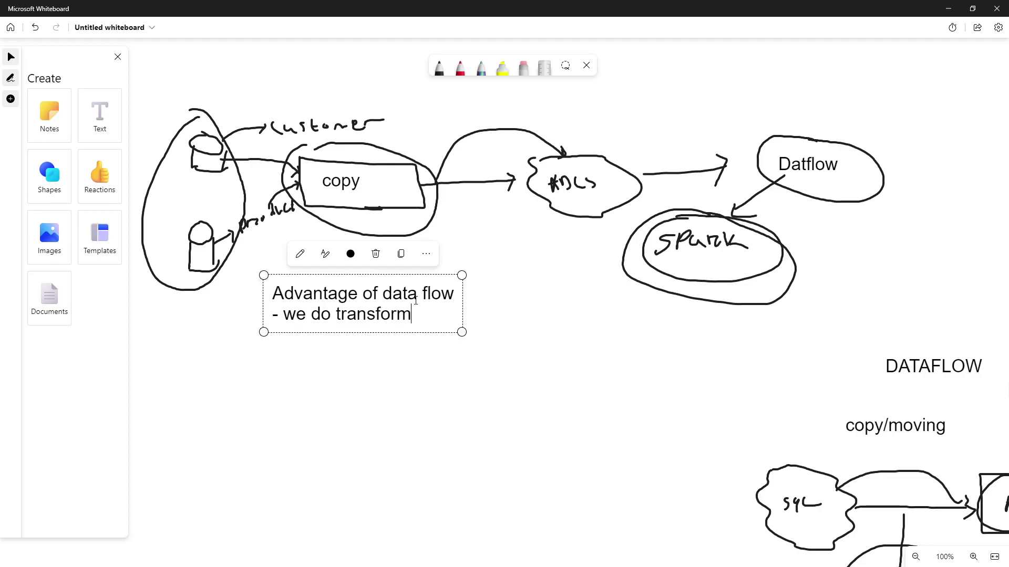
{"action": "type", "text": "ation easily"}
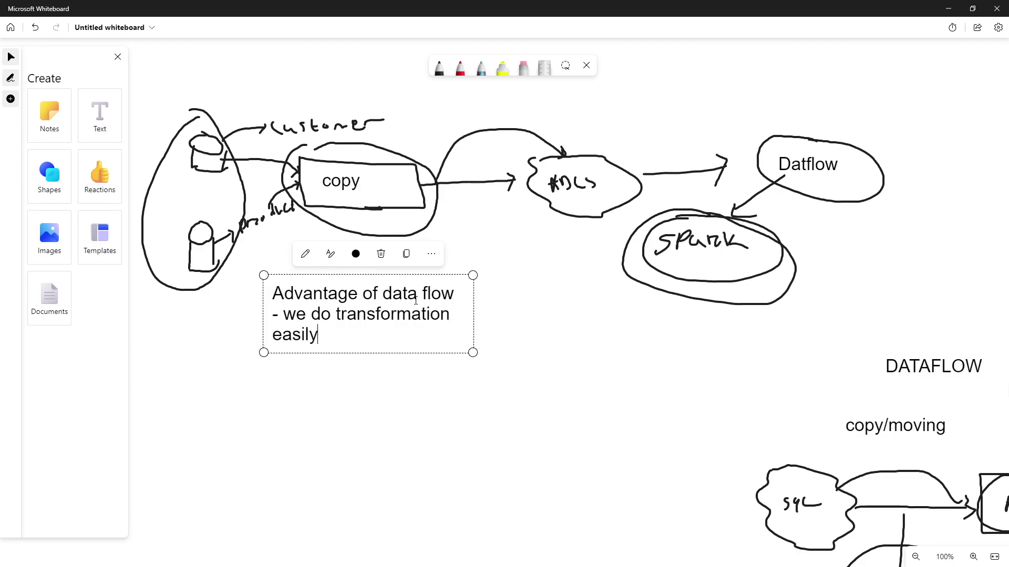
{"action": "key", "text": "Return"}
{"action": "type", "text": "- i"}
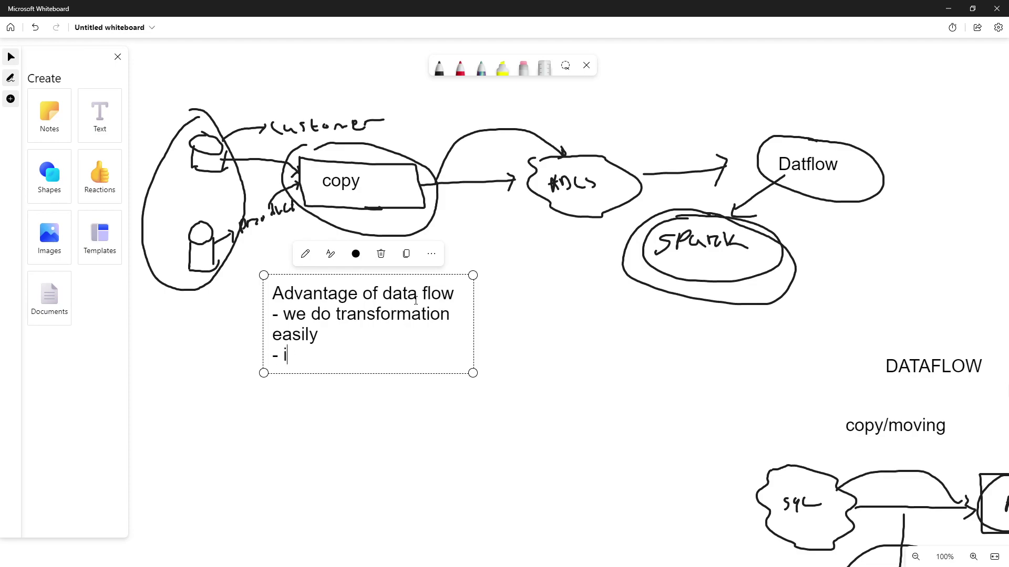
{"action": "type", "text": "t's a low oc"}
{"action": "key", "text": "BackSpace"}
{"action": "key", "text": "BackSpace"}
{"action": "type", "text": "c"}
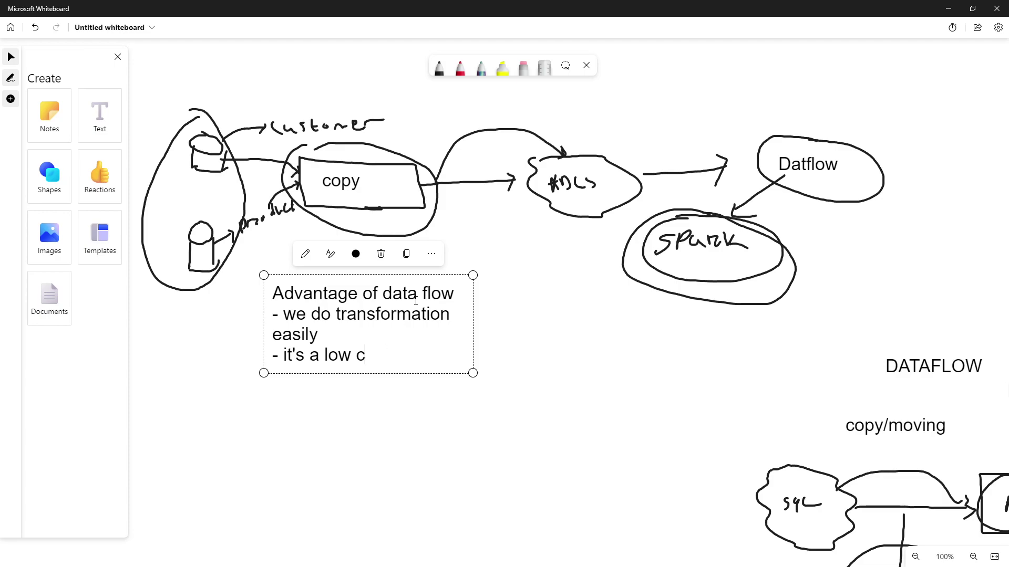
{"action": "type", "text": "ode or no c"}
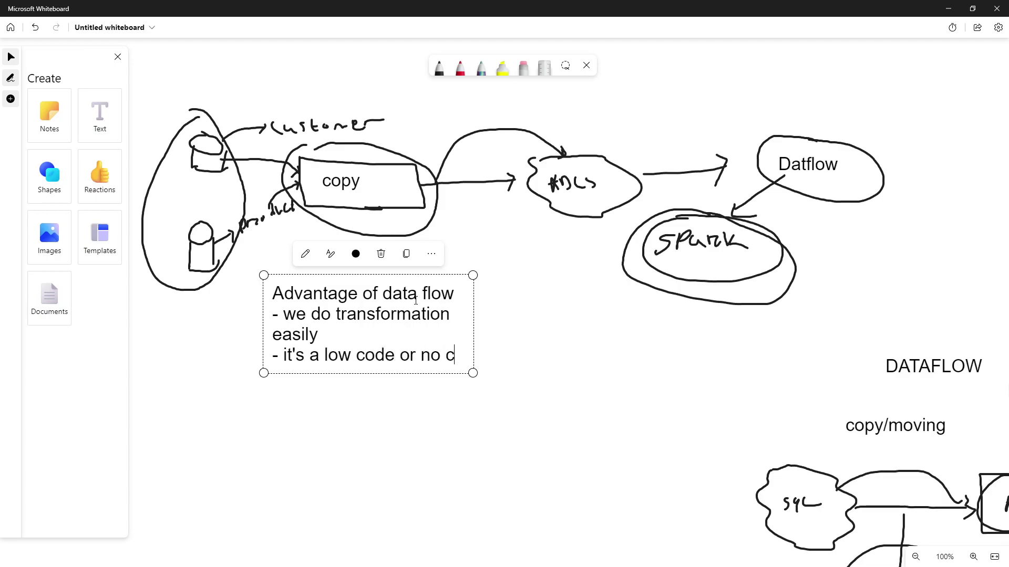
{"action": "type", "text": "ode platform"}
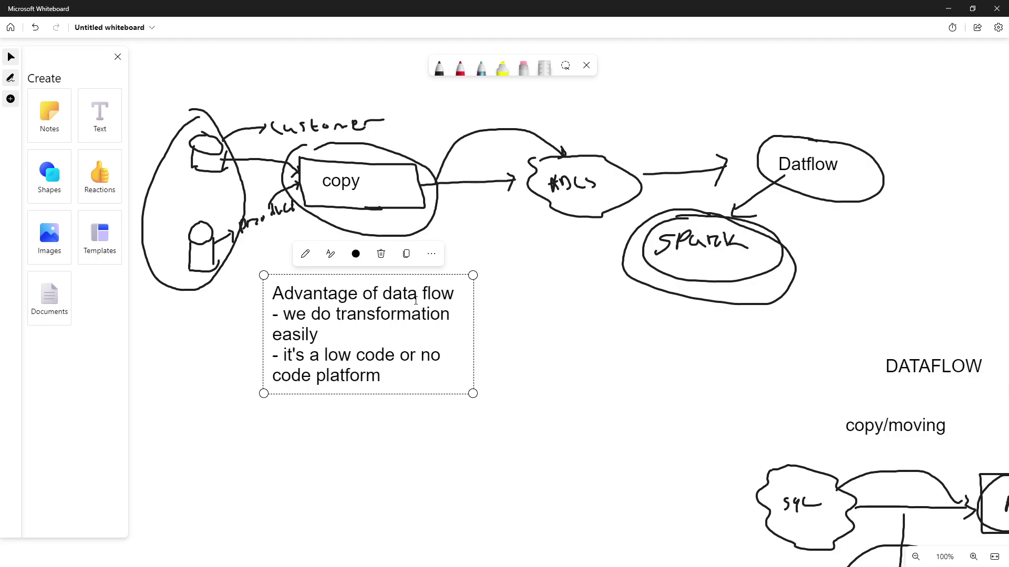
{"action": "key", "text": "Return"}
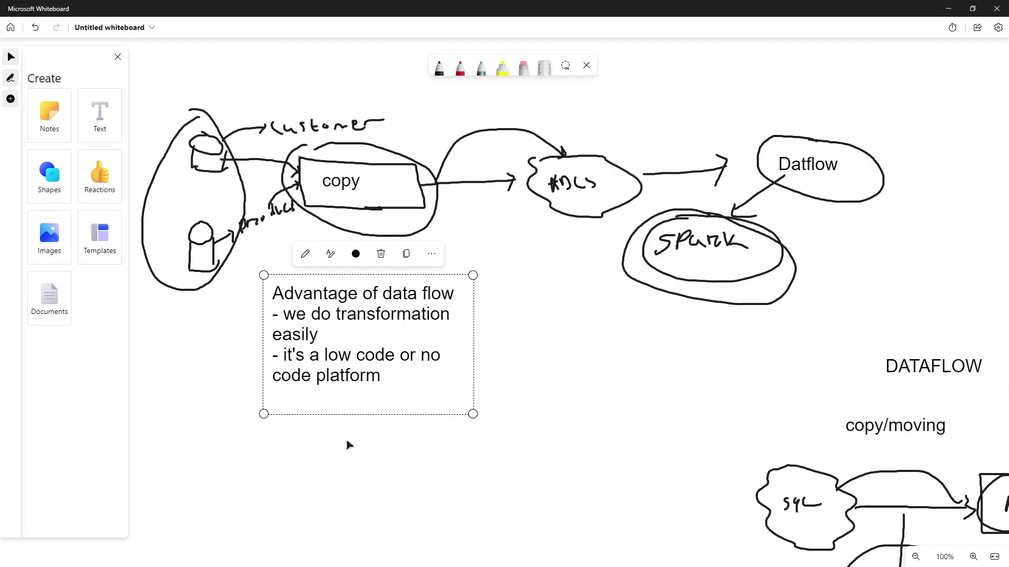
Add a second text box beside the advantages list with the heading "Disadvantage"
{"action": "left_click_drag", "start_coordinate": [402, 442], "coordinate": [549, 414]}
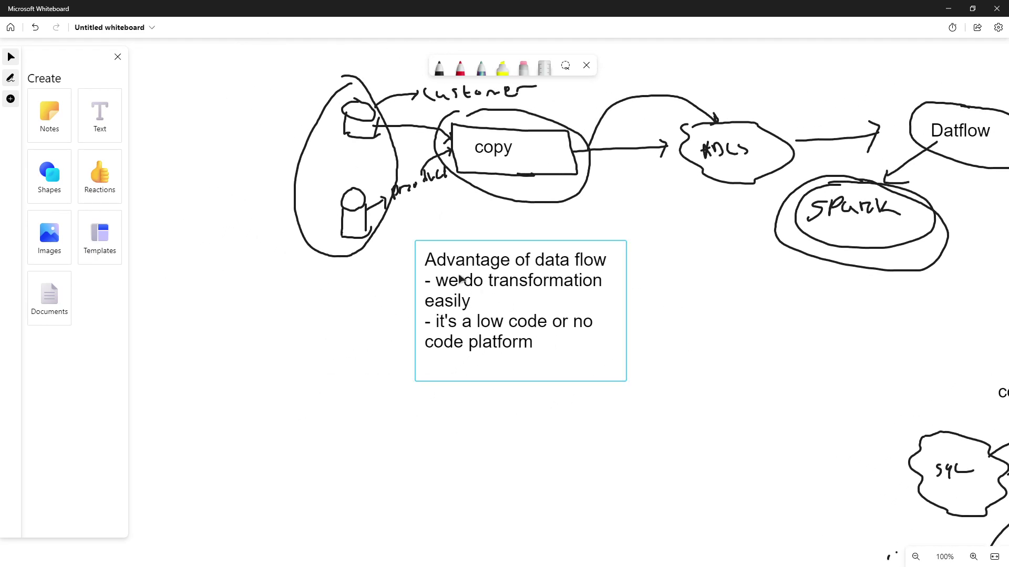
{"action": "left_click_drag", "start_coordinate": [351, 354], "coordinate": [260, 363]}
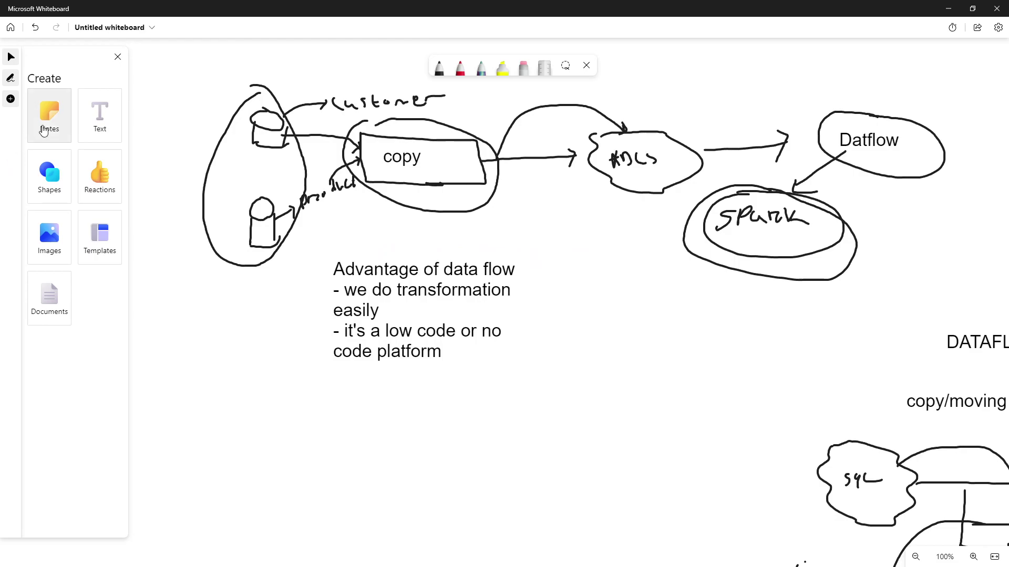
{"action": "left_click", "coordinate": [597, 277]}
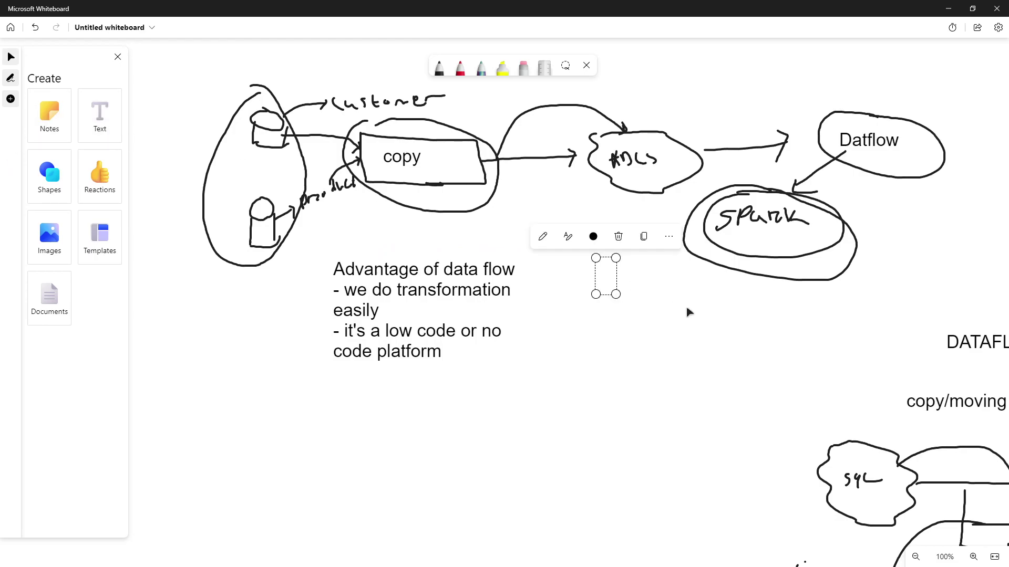
{"action": "type", "text": "Da"}
{"action": "key", "text": "BackSpace"}
{"action": "type", "text": "isa"}
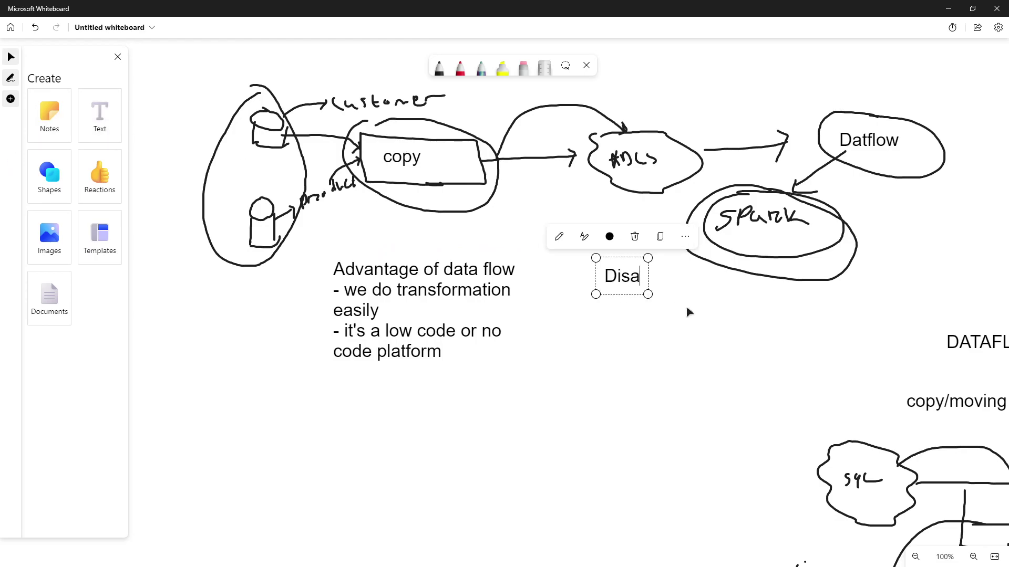
{"action": "type", "text": "dvanta"}
{"action": "key", "text": "BackSpace"}
{"action": "type", "text": "age"}
{"action": "key", "text": "Return"}
Enter the line "-copy, join, derived colum, select, filter, multiple join" under the Disadvantage heading
{"action": "type", "text": "-"}
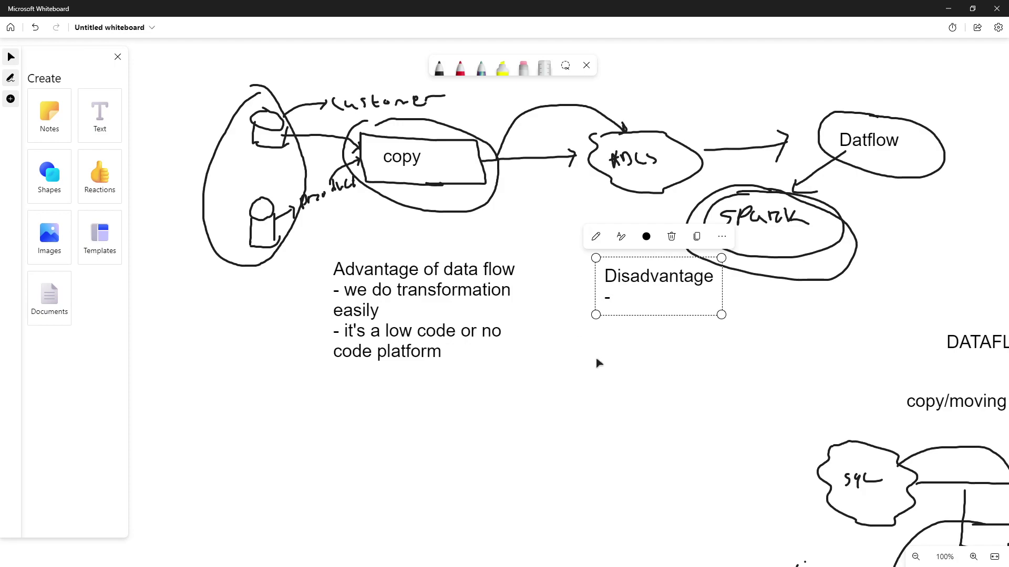
{"action": "type", "text": "copy, join, d"}
{"action": "type", "text": "erti"}
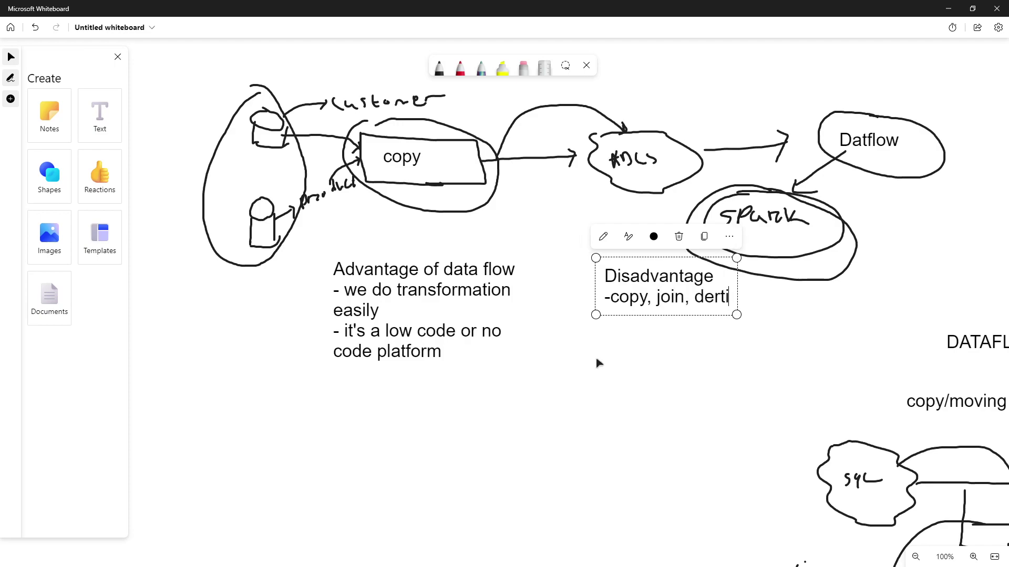
{"action": "type", "text": "ved colum"}
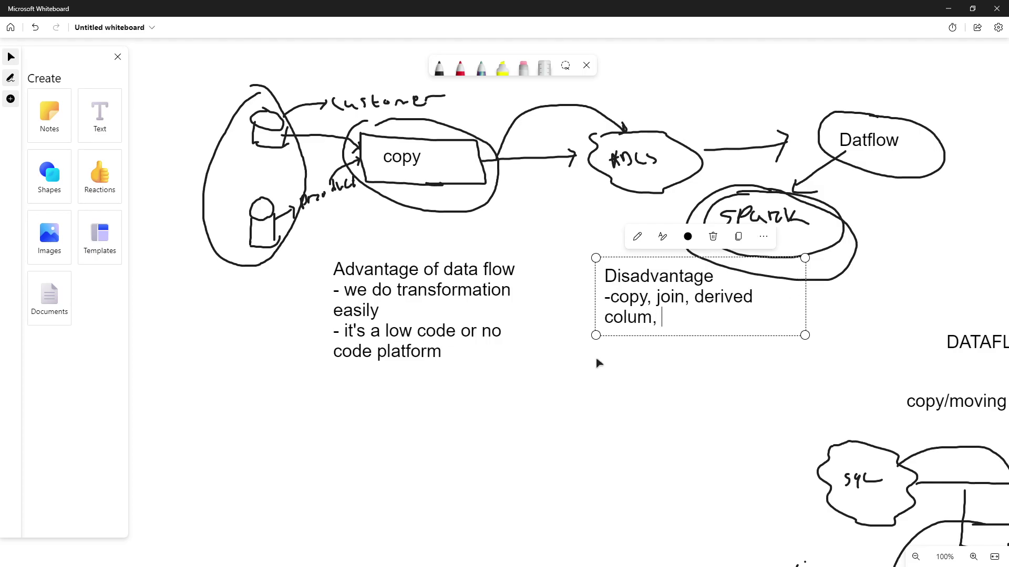
{"action": "type", "text": ", select, fil"}
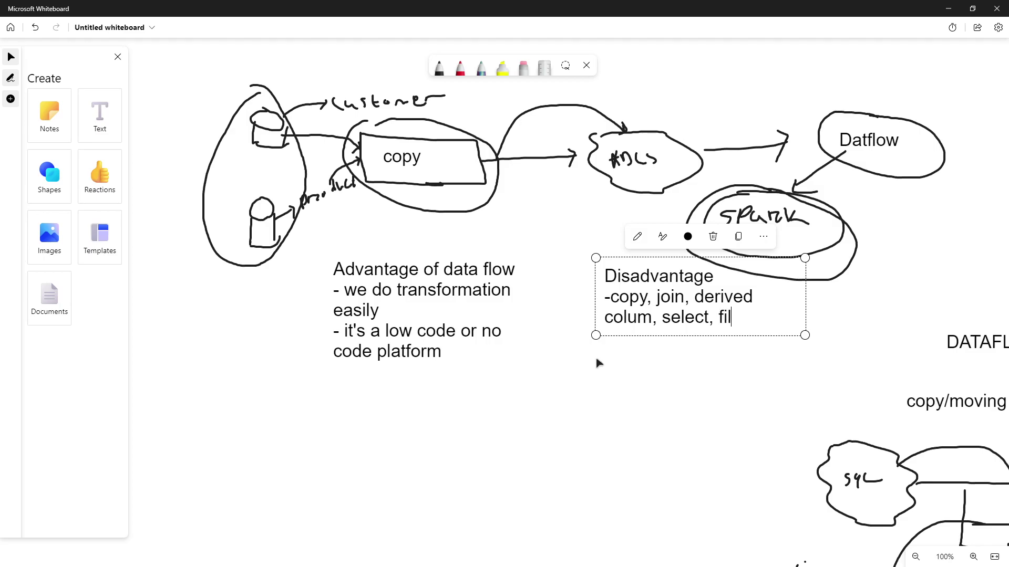
{"action": "type", "text": "ter, multiple join"}
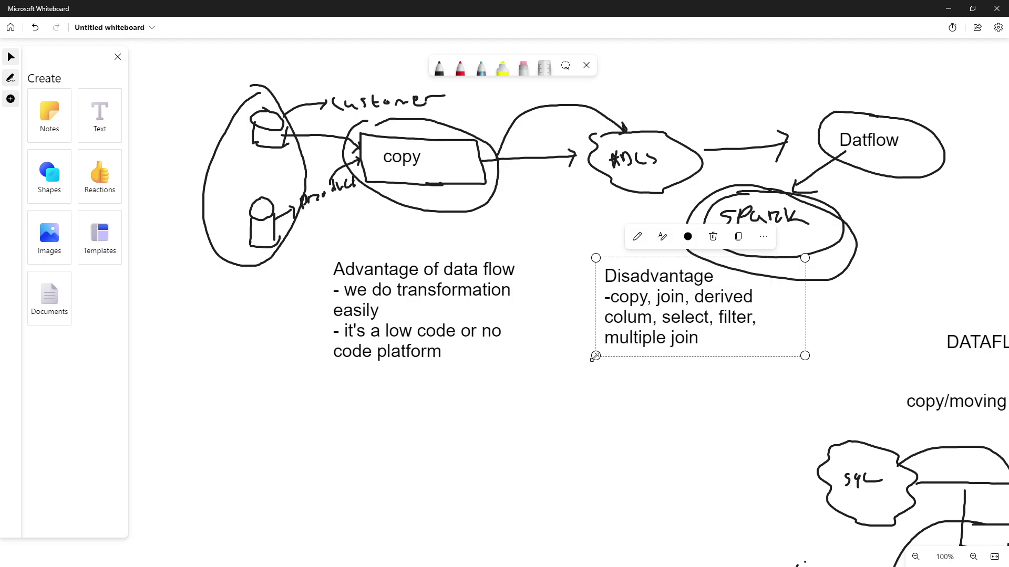
{"action": "left_click_drag", "start_coordinate": [703, 349], "coordinate": [615, 300]}
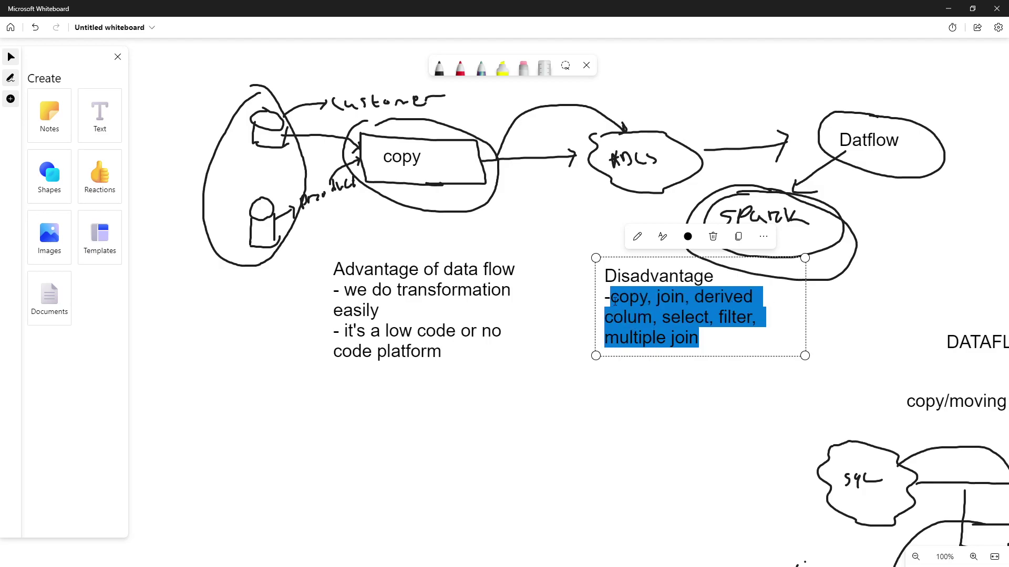
{"action": "left_click", "coordinate": [701, 345]}
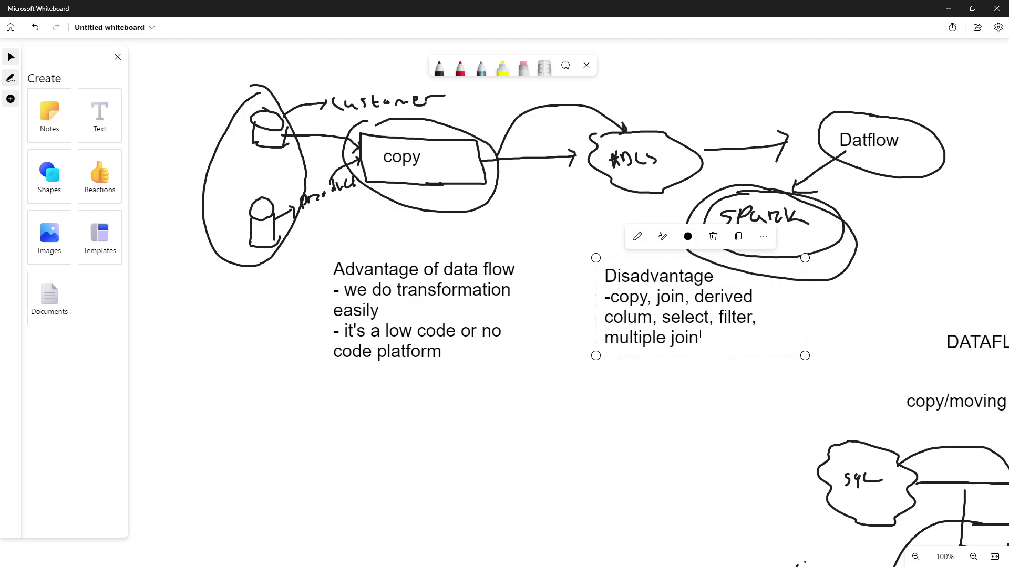
Extend the Disadvantage line with ", we can't use data flow it will be complex"
{"action": "type", "text": "we can't use data f"}
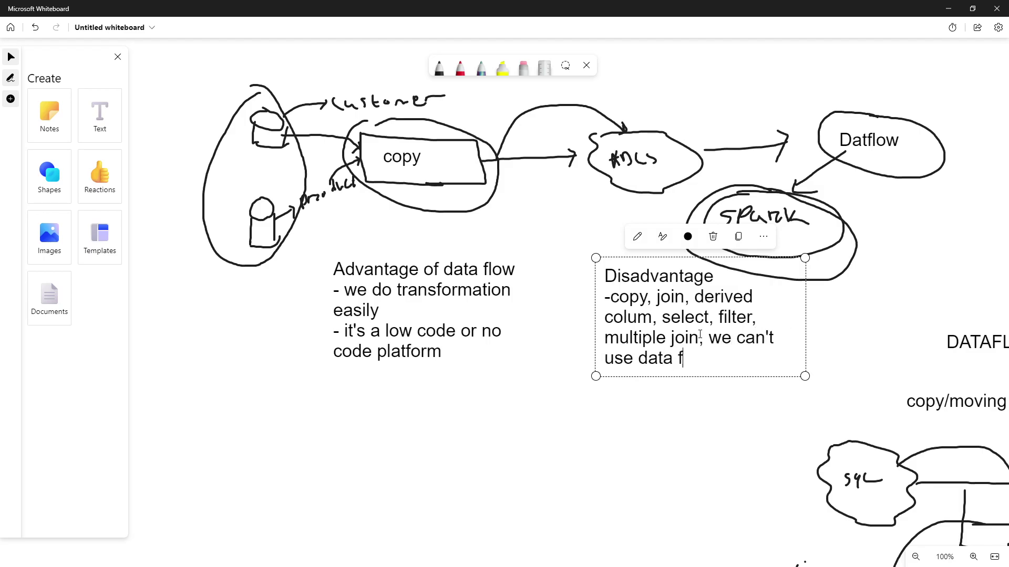
{"action": "type", "text": "low it will be complex"}
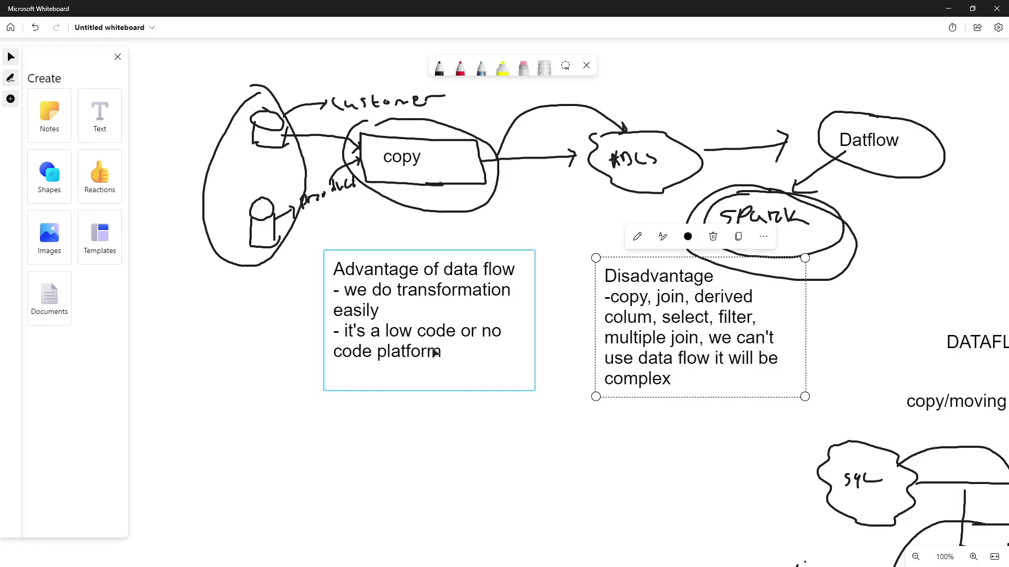
{"action": "mouse_move", "coordinate": [381, 229]}
{"action": "left_mouse_down"}
{"action": "mouse_move", "coordinate": [402, 269]}
{"action": "mouse_move", "coordinate": [394, 240]}
{"action": "left_mouse_up"}
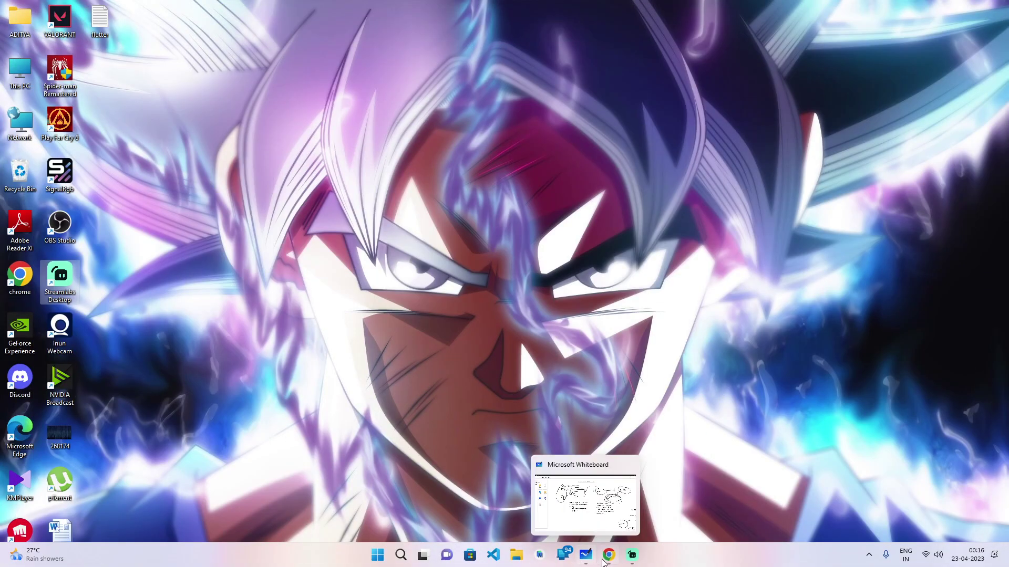
Switch to the Azure portal in Chrome, launch Azure Data Factory Studio for adiadfnew, and go to its authoring area
{"action": "left_click", "coordinate": [609, 554]}
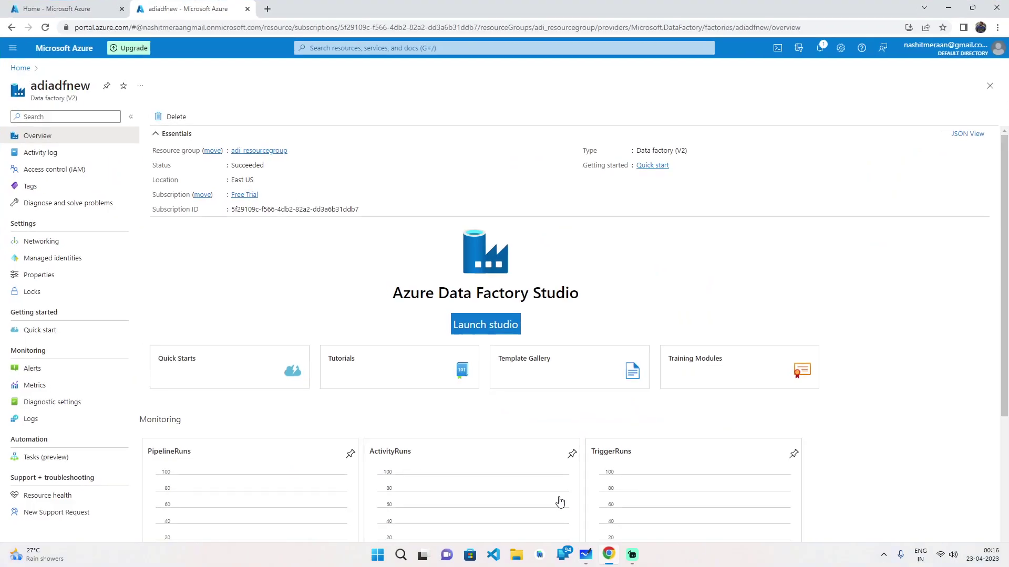
{"action": "left_click", "coordinate": [477, 327]}
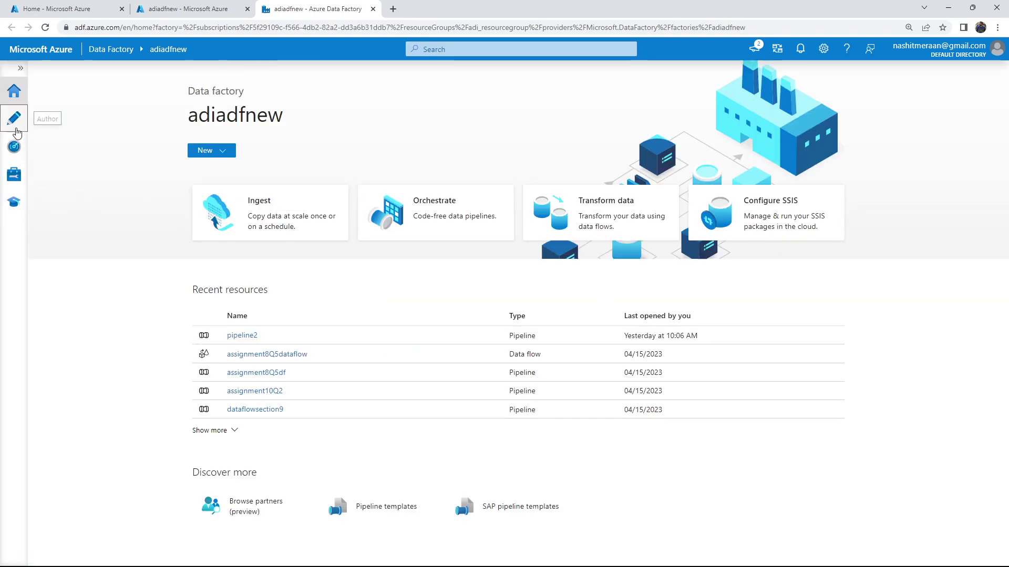
{"action": "left_click", "coordinate": [15, 119]}
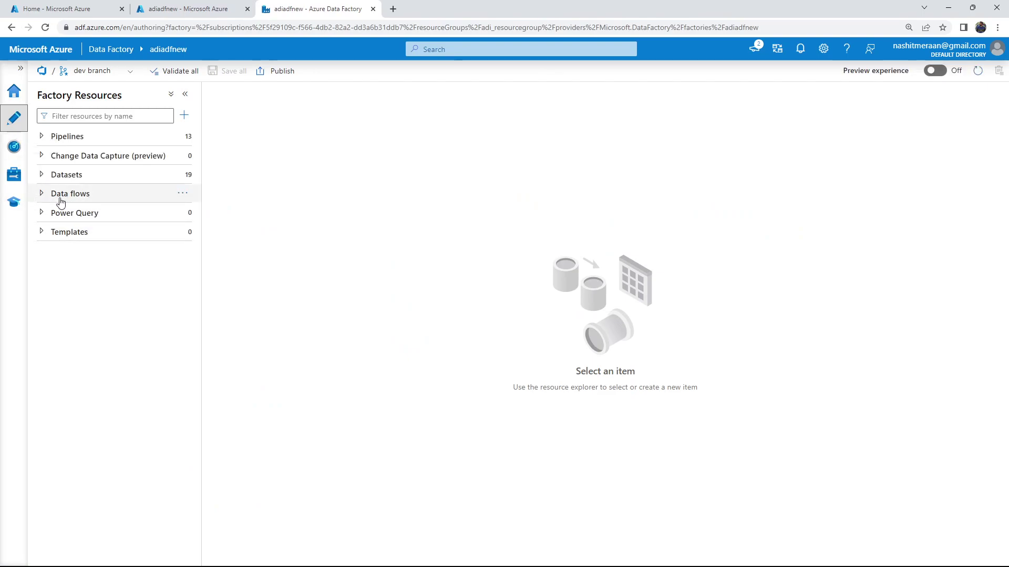
Create a new data flow named test_dataflow and hide its properties
{"action": "left_click", "coordinate": [184, 194]}
{"action": "left_click", "coordinate": [206, 211]}
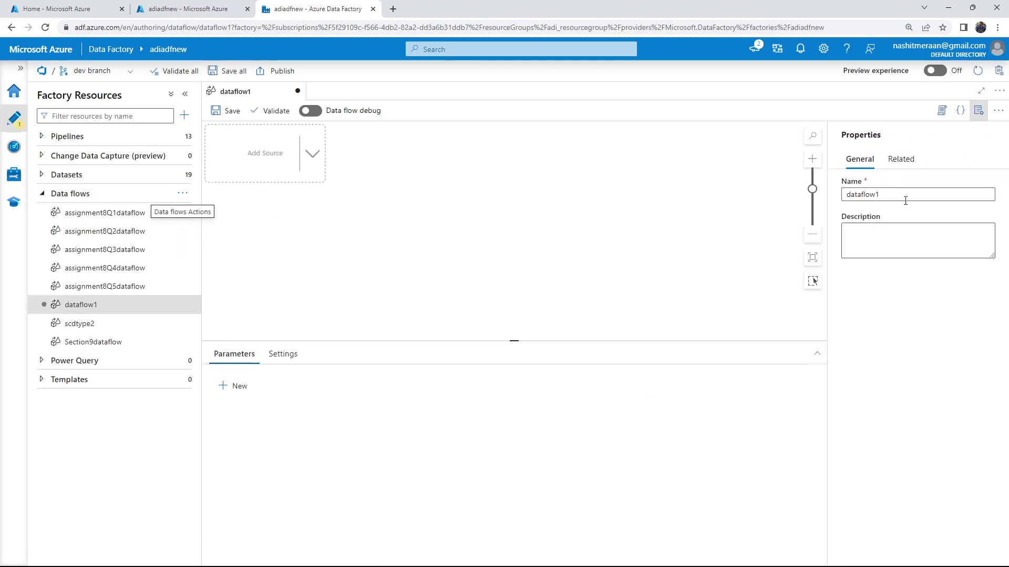
{"action": "left_click", "coordinate": [183, 195]}
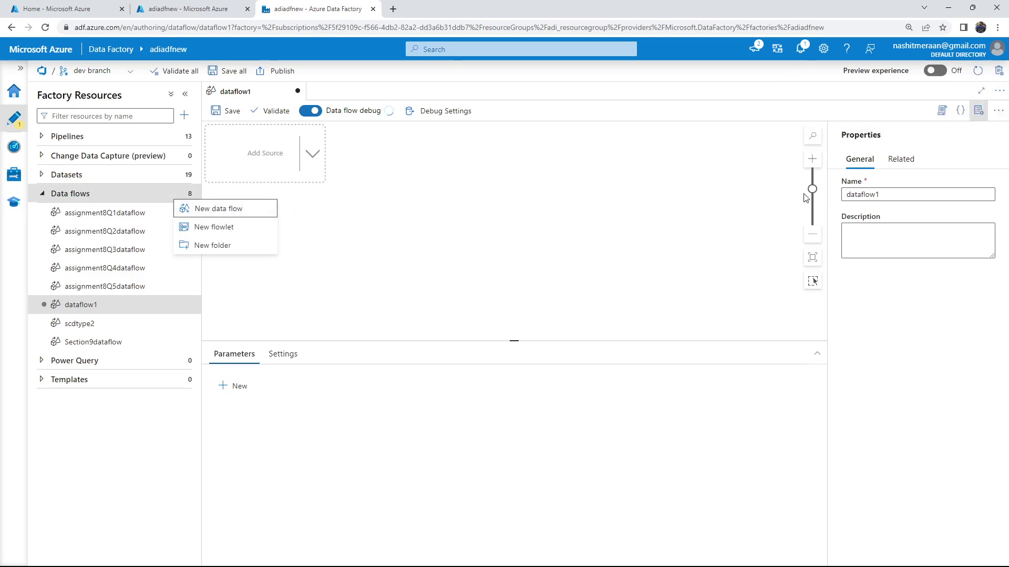
{"action": "double_click", "coordinate": [892, 195]}
{"action": "type", "text": "test_"}
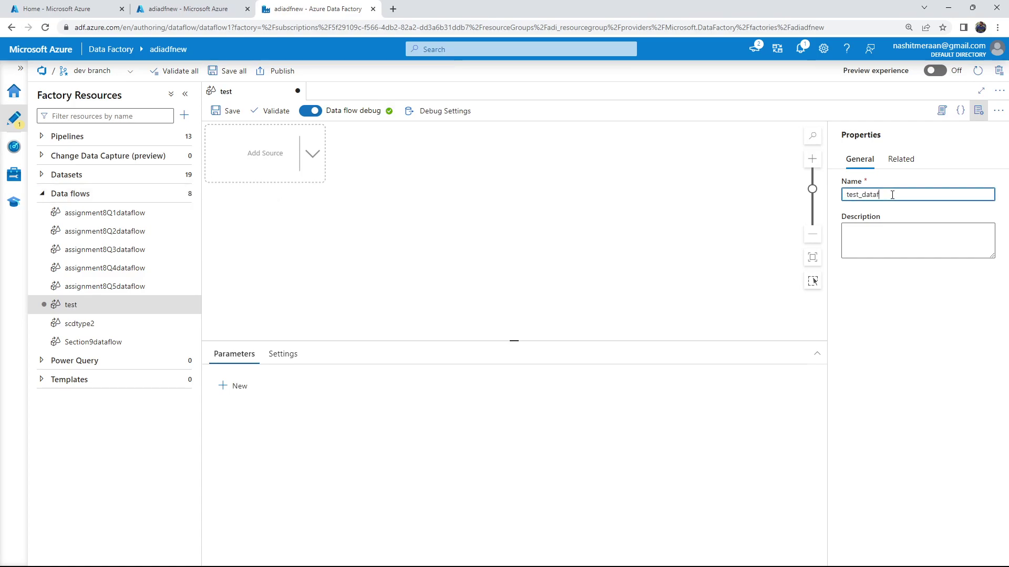
{"action": "left_click", "coordinate": [979, 110]}
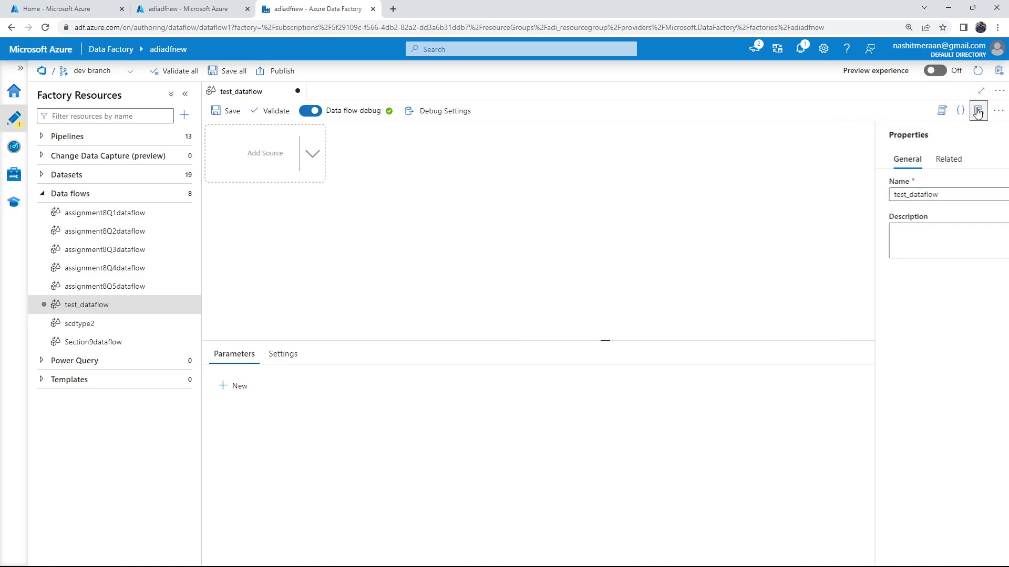
Restart data flow debug using AutoResolveIntegrationRuntime and a debug time to live of 1 hour
{"action": "left_click", "coordinate": [309, 110]}
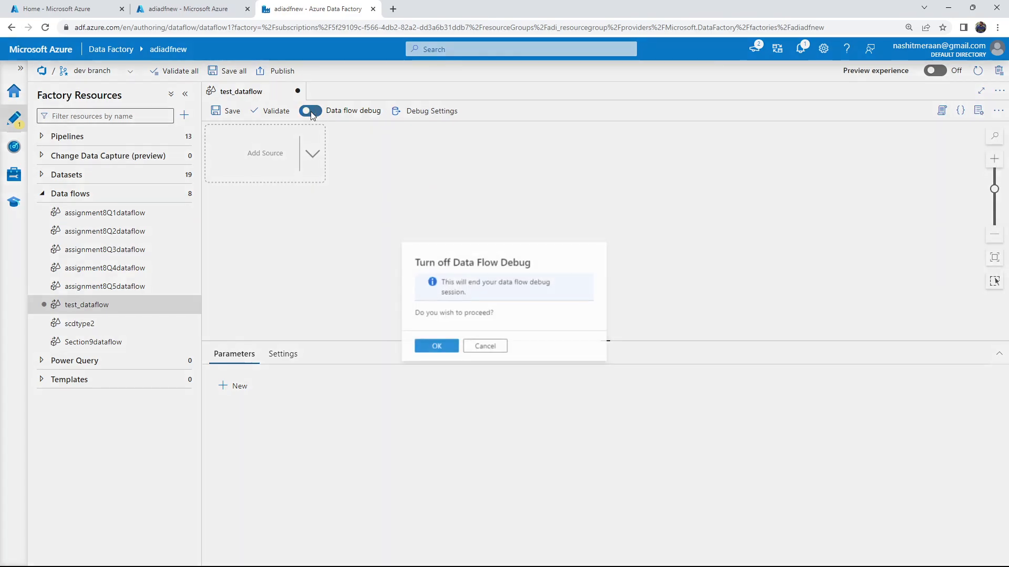
{"action": "left_click", "coordinate": [433, 348]}
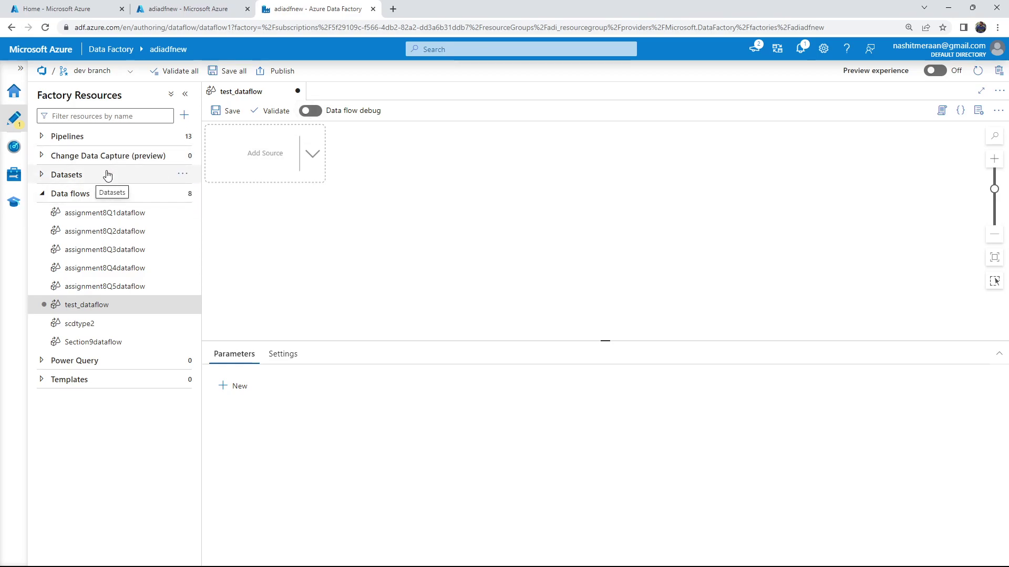
{"action": "left_click", "coordinate": [311, 112]}
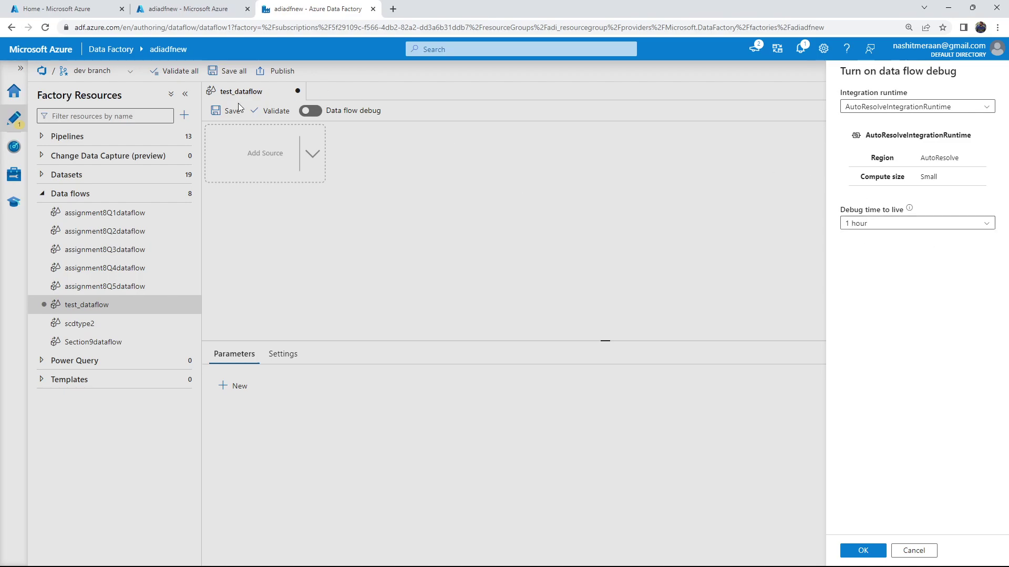
{"action": "left_click", "coordinate": [895, 225]}
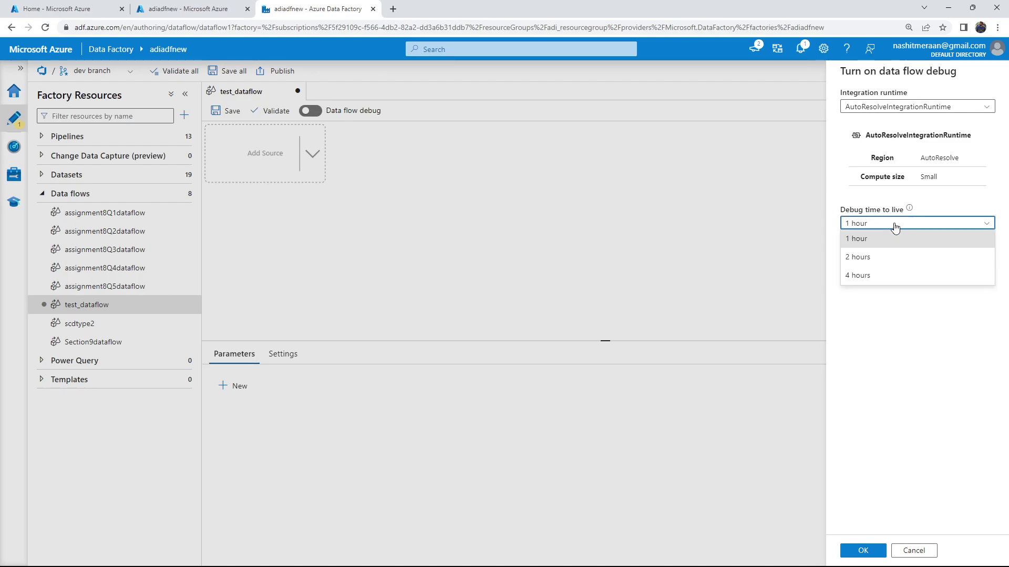
{"action": "left_click", "coordinate": [895, 226]}
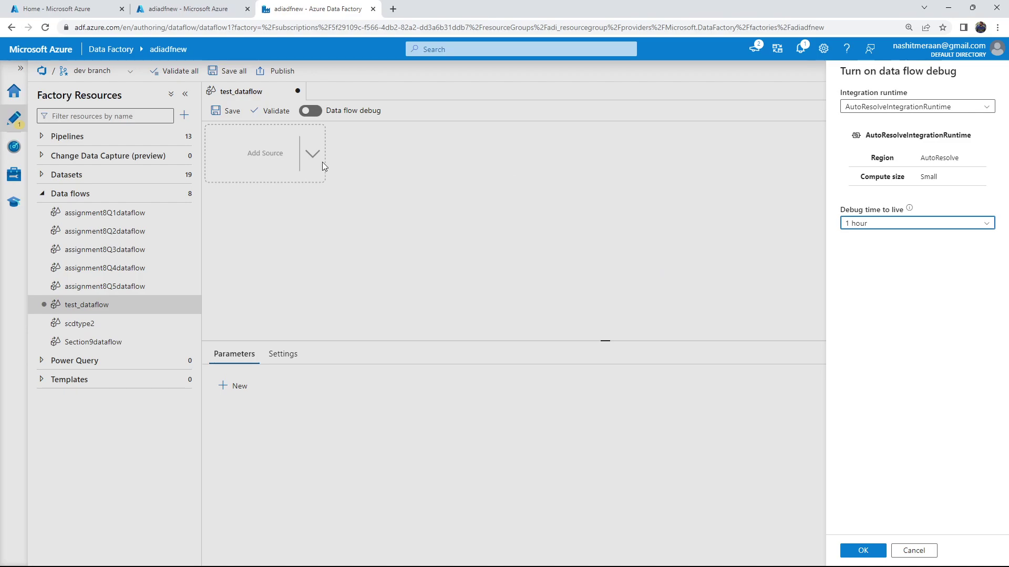
{"action": "left_click", "coordinate": [863, 550]}
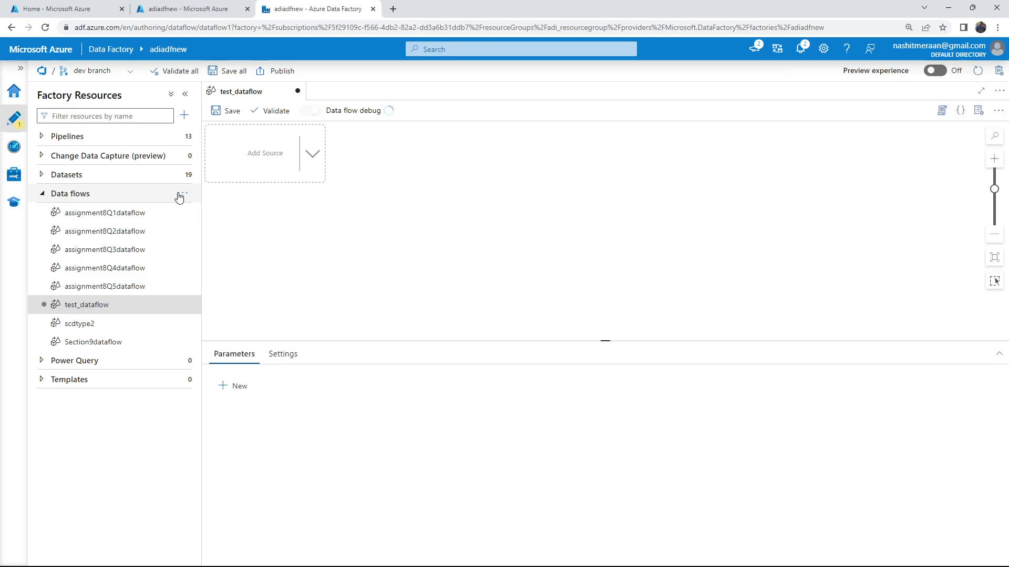
{"action": "left_click", "coordinate": [182, 194]}
{"action": "key", "text": "Escape"}
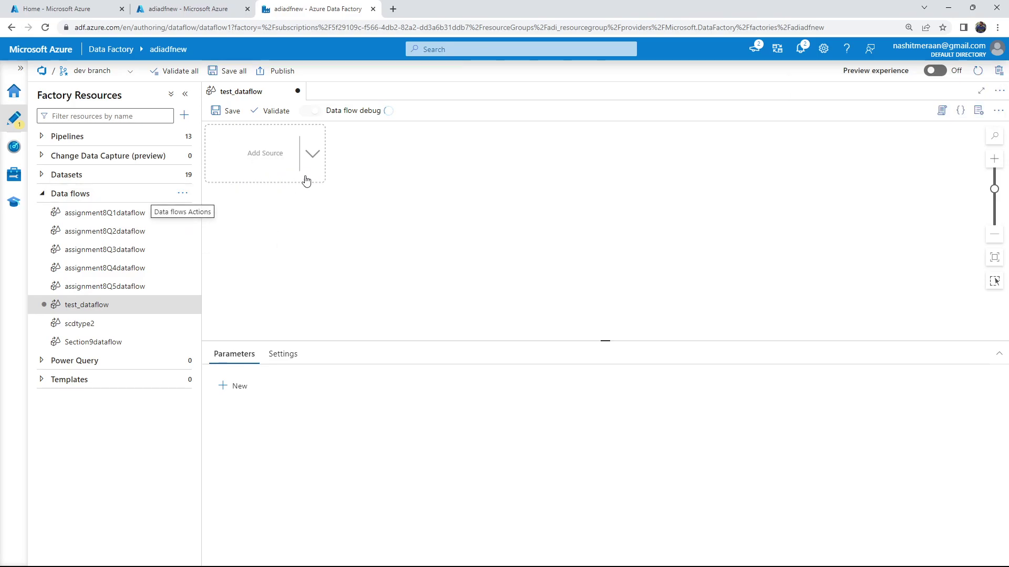
Add a source to the test_dataflow canvas and dismiss the debug notification
{"action": "left_click", "coordinate": [312, 153]}
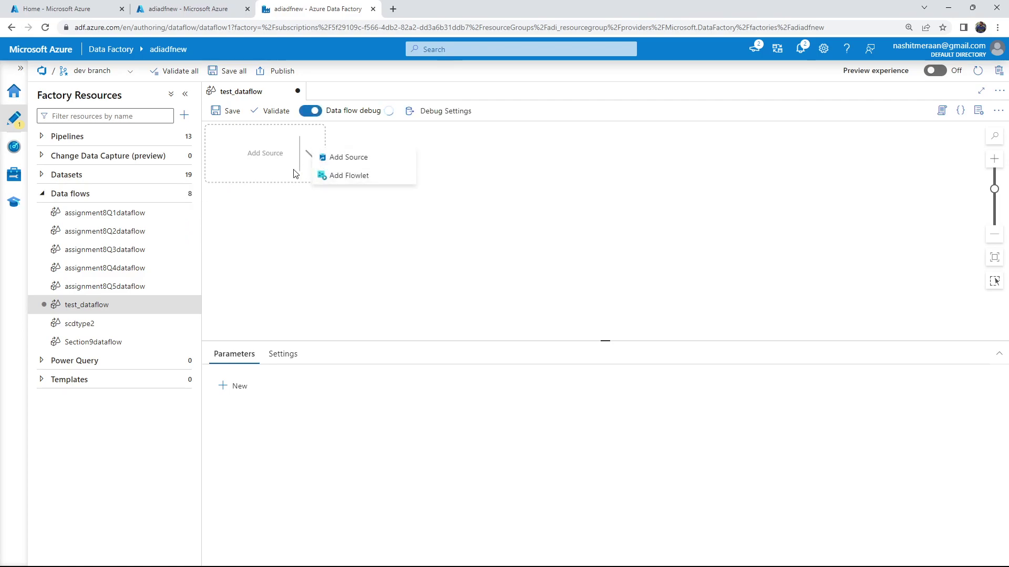
{"action": "left_click", "coordinate": [356, 166]}
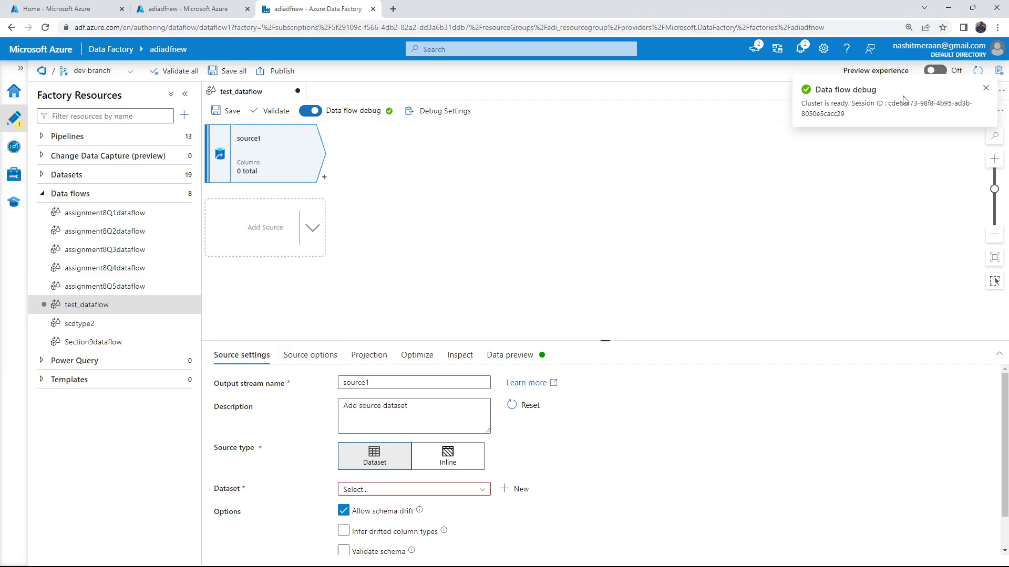
{"action": "left_click", "coordinate": [985, 88]}
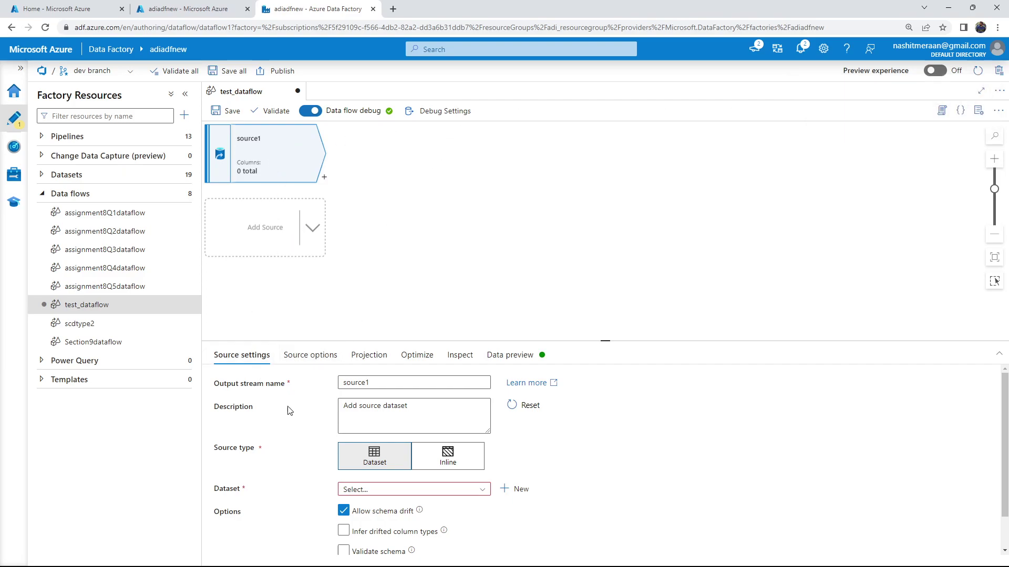
Review the new source's options, projection, optimize, inspect and data preview pages, ending back at its source settings
{"action": "left_click", "coordinate": [292, 360]}
{"action": "left_click", "coordinate": [368, 357]}
{"action": "left_click", "coordinate": [294, 359]}
{"action": "left_click", "coordinate": [367, 357]}
{"action": "left_click", "coordinate": [417, 356]}
{"action": "left_click", "coordinate": [459, 356]}
{"action": "left_click", "coordinate": [256, 359]}
{"action": "left_click", "coordinate": [509, 356]}
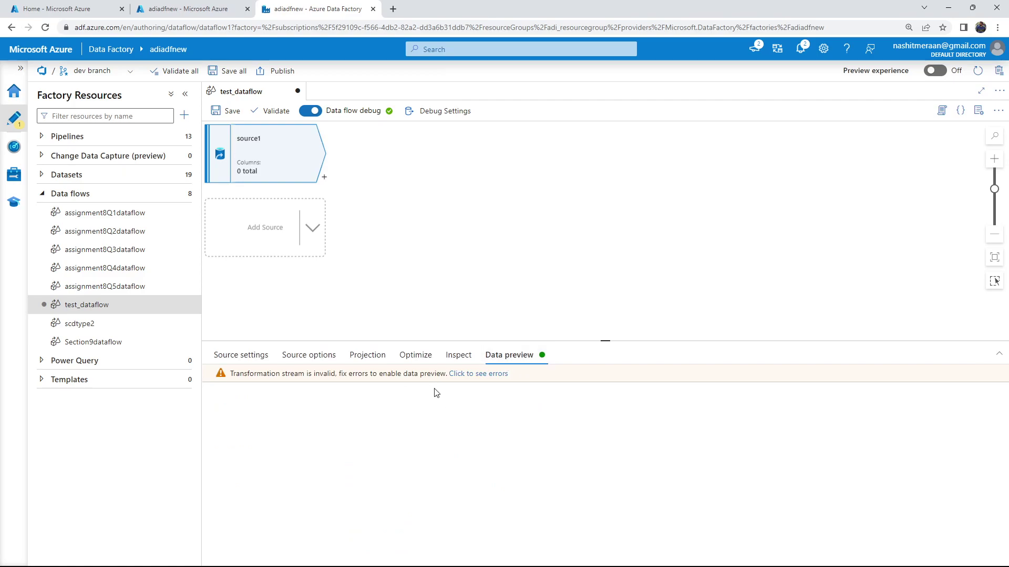
{"action": "left_click", "coordinate": [250, 357]}
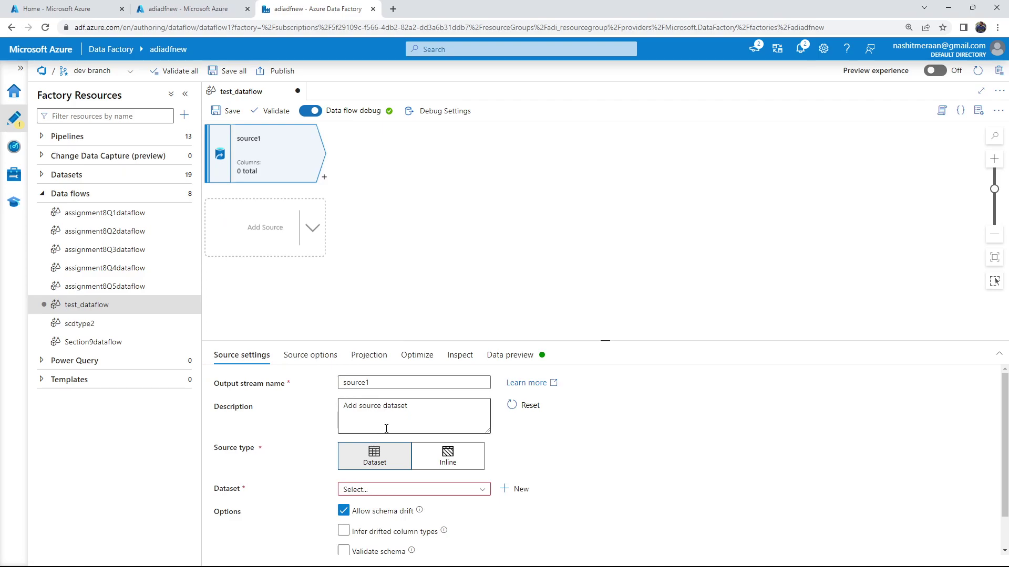
Rename the source's output stream to sourcebydb
{"action": "left_click", "coordinate": [374, 382]}
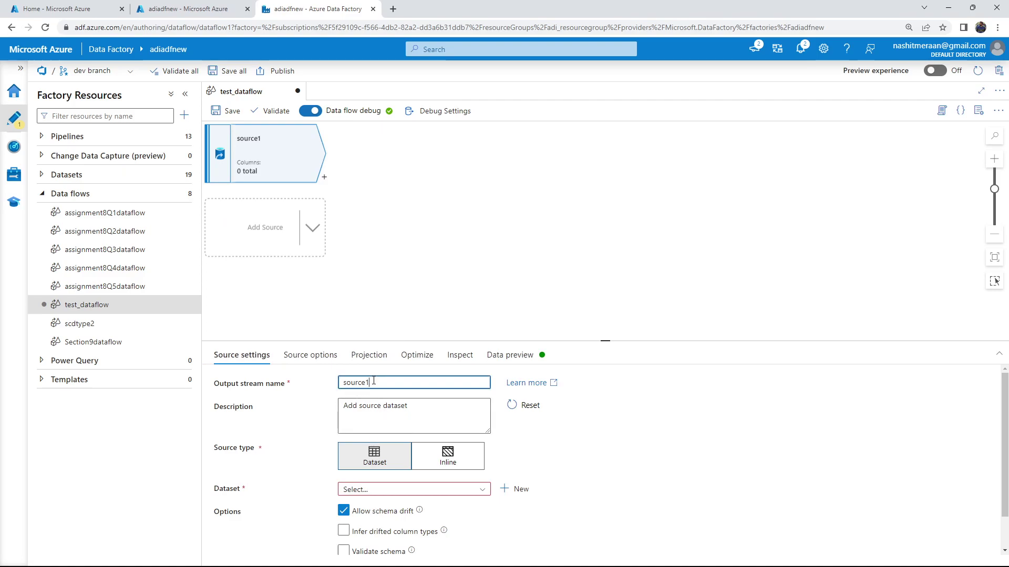
{"action": "key", "text": "BackSpace"}
{"action": "key", "text": "BackSpace"}
{"action": "key", "text": "BackSpace"}
{"action": "key", "text": "BackSpace"}
{"action": "key", "text": "BackSpace"}
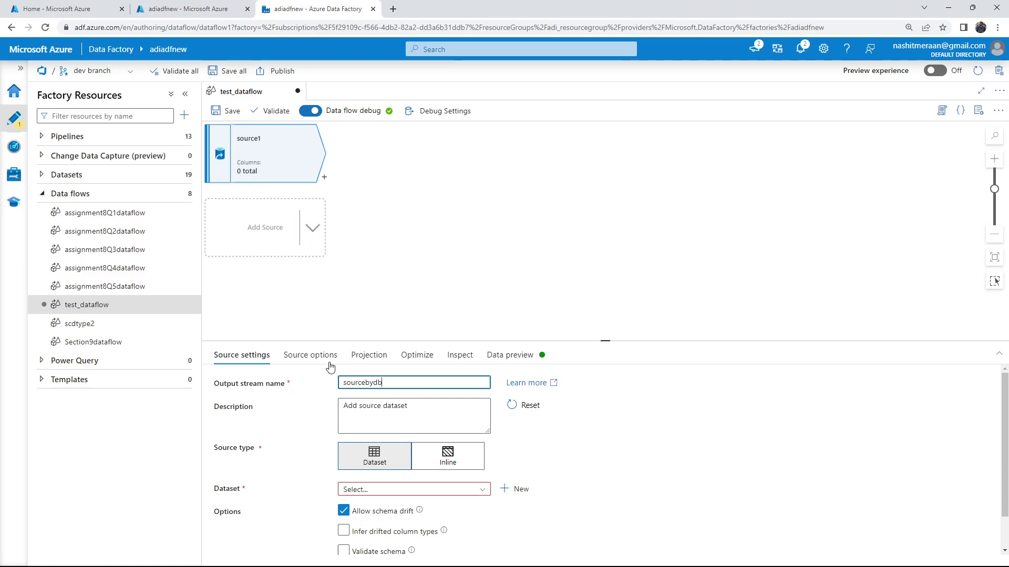
Switch to Microsoft Whiteboard and sketch a database cylinder with an arrow into a rectangle in the blank area beside the existing diagram
{"action": "left_click", "coordinate": [584, 558]}
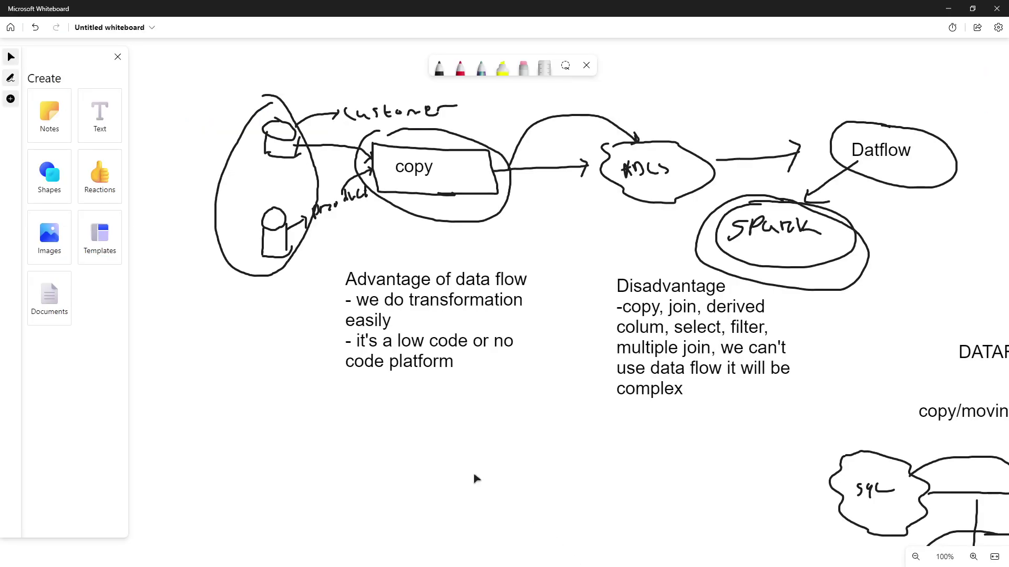
{"action": "left_click_drag", "start_coordinate": [412, 435], "coordinate": [978, 497]}
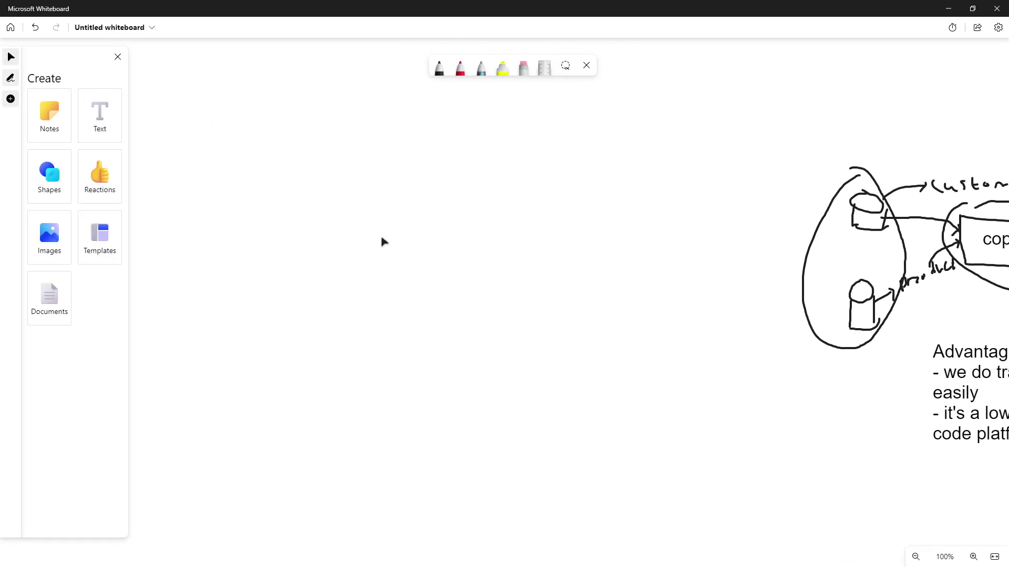
{"action": "left_click", "coordinate": [440, 72]}
{"action": "mouse_move", "coordinate": [280, 164]}
{"action": "left_mouse_down"}
{"action": "mouse_move", "coordinate": [315, 203]}
{"action": "mouse_move", "coordinate": [244, 203]}
{"action": "left_mouse_up"}
{"action": "left_click_drag", "start_coordinate": [217, 158], "coordinate": [278, 194]}
{"action": "left_click_drag", "start_coordinate": [277, 192], "coordinate": [245, 191]}
{"action": "mouse_move", "coordinate": [181, 157]}
{"action": "left_mouse_down"}
{"action": "mouse_move", "coordinate": [198, 167]}
{"action": "mouse_move", "coordinate": [171, 154]}
{"action": "mouse_move", "coordinate": [169, 201]}
{"action": "left_mouse_up"}
{"action": "left_click_drag", "start_coordinate": [199, 172], "coordinate": [202, 208]}
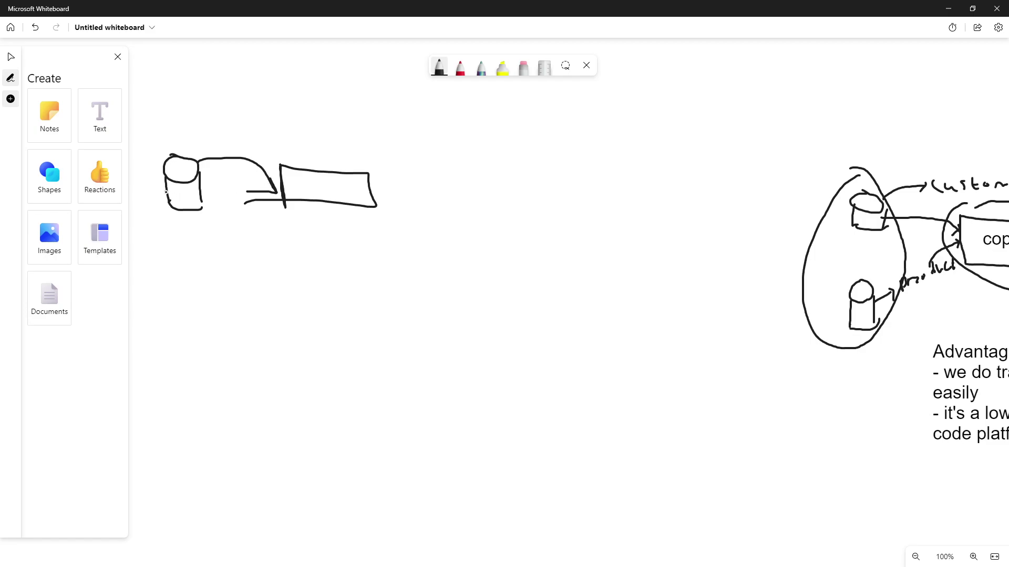
Sketch a second source shape below the database cylinder and an arrow leading up to the rectangle
{"action": "left_click_drag", "start_coordinate": [273, 216], "coordinate": [221, 266]}
{"action": "left_click_drag", "start_coordinate": [264, 216], "coordinate": [278, 249]}
{"action": "mouse_move", "coordinate": [187, 280]}
{"action": "left_mouse_down"}
{"action": "mouse_move", "coordinate": [193, 310]}
{"action": "mouse_move", "coordinate": [223, 313]}
{"action": "mouse_move", "coordinate": [186, 314]}
{"action": "left_mouse_up"}
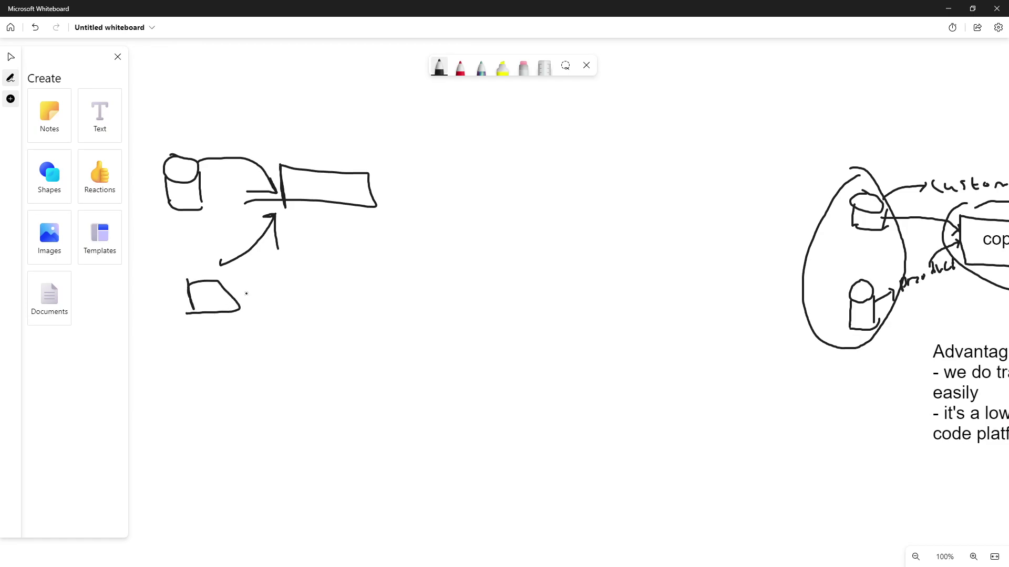
Draw four branching arrows from the lower source shape and a long curved arrow back up to the database cylinder
{"action": "left_click_drag", "start_coordinate": [210, 318], "coordinate": [271, 338]}
{"action": "mouse_move", "coordinate": [242, 314]}
{"action": "left_mouse_down"}
{"action": "mouse_move", "coordinate": [333, 333]}
{"action": "mouse_move", "coordinate": [308, 338]}
{"action": "left_mouse_up"}
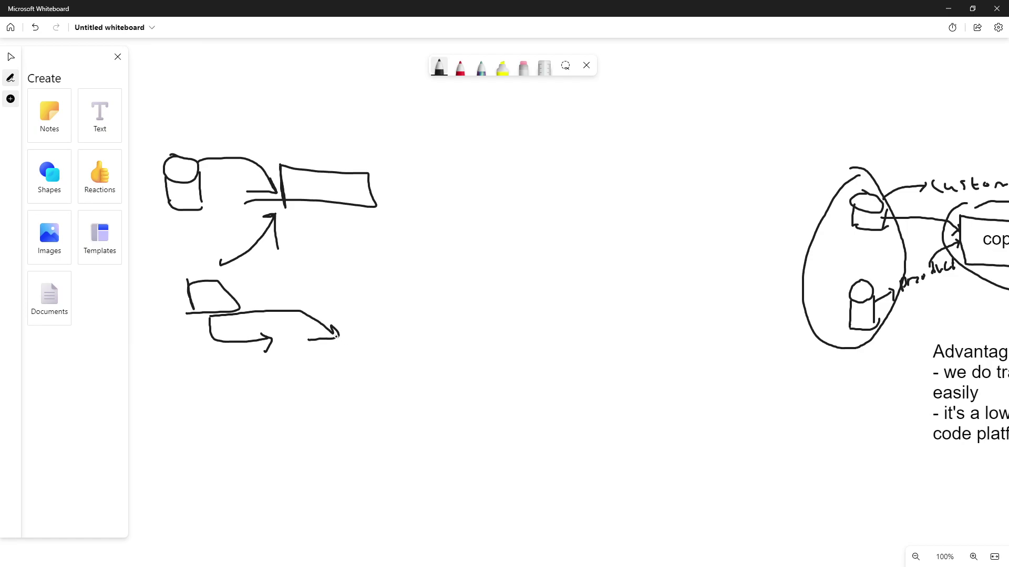
{"action": "left_click_drag", "start_coordinate": [263, 316], "coordinate": [354, 408]}
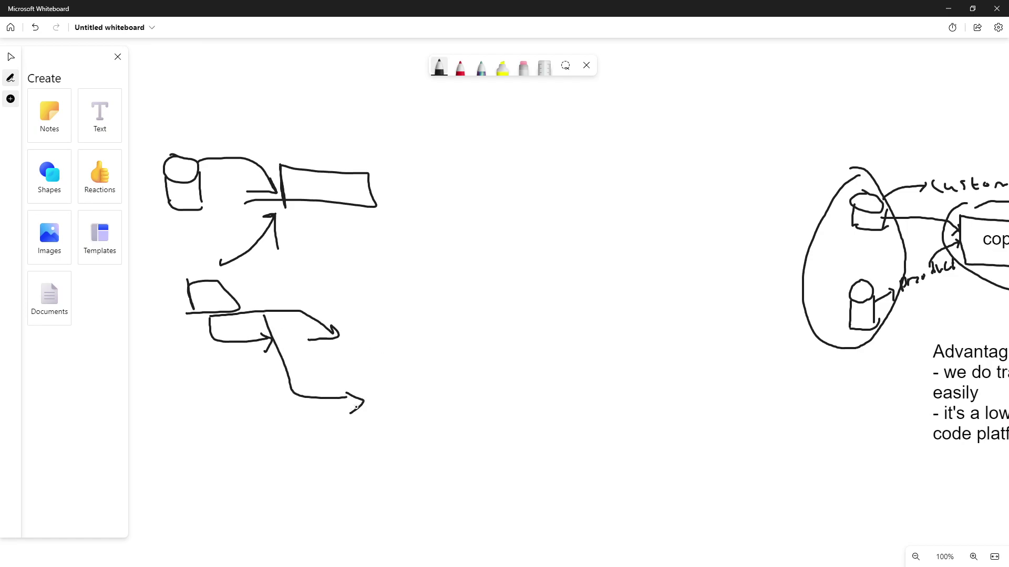
{"action": "mouse_move", "coordinate": [295, 399]}
{"action": "left_mouse_down"}
{"action": "mouse_move", "coordinate": [361, 442]}
{"action": "mouse_move", "coordinate": [206, 413]}
{"action": "mouse_move", "coordinate": [163, 334]}
{"action": "mouse_move", "coordinate": [159, 276]}
{"action": "mouse_move", "coordinate": [180, 219]}
{"action": "mouse_move", "coordinate": [190, 217]}
{"action": "mouse_move", "coordinate": [184, 231]}
{"action": "left_mouse_up"}
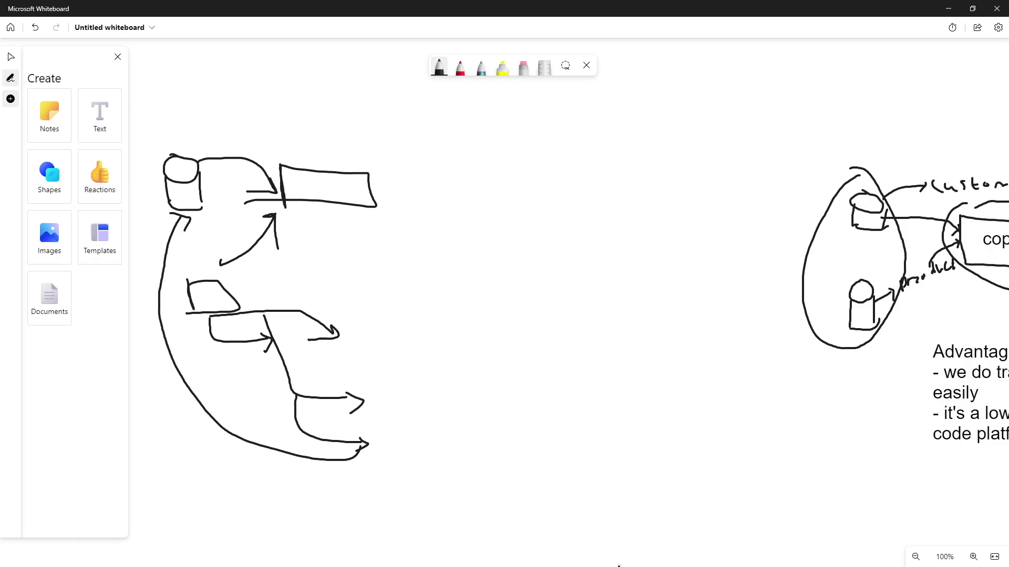
Switch back to Azure Data Factory in Chrome and set the sourcebydb description to "source from database"
{"action": "key", "text": "super+d"}
{"action": "left_click", "coordinate": [608, 556]}
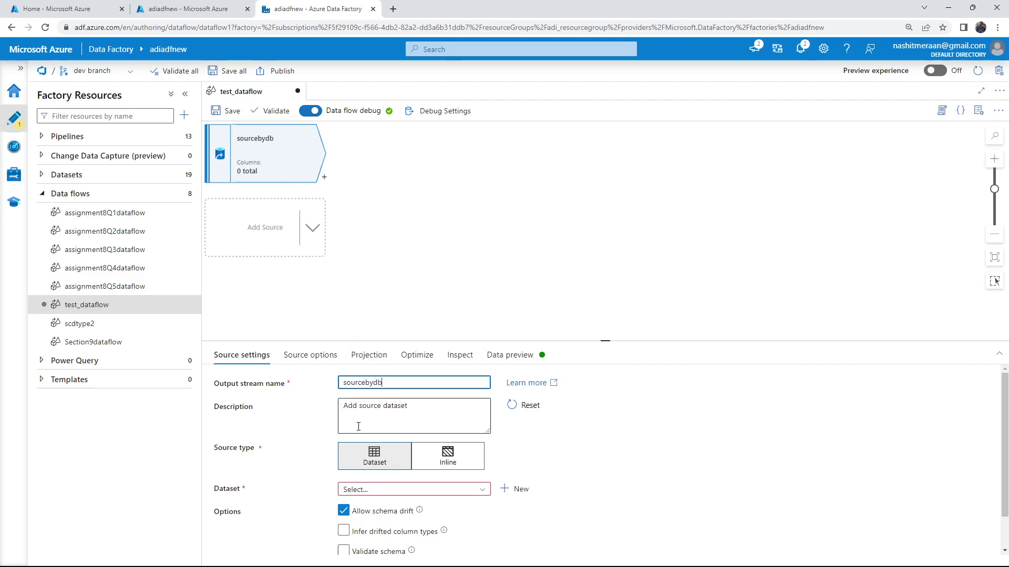
{"action": "left_click", "coordinate": [394, 410]}
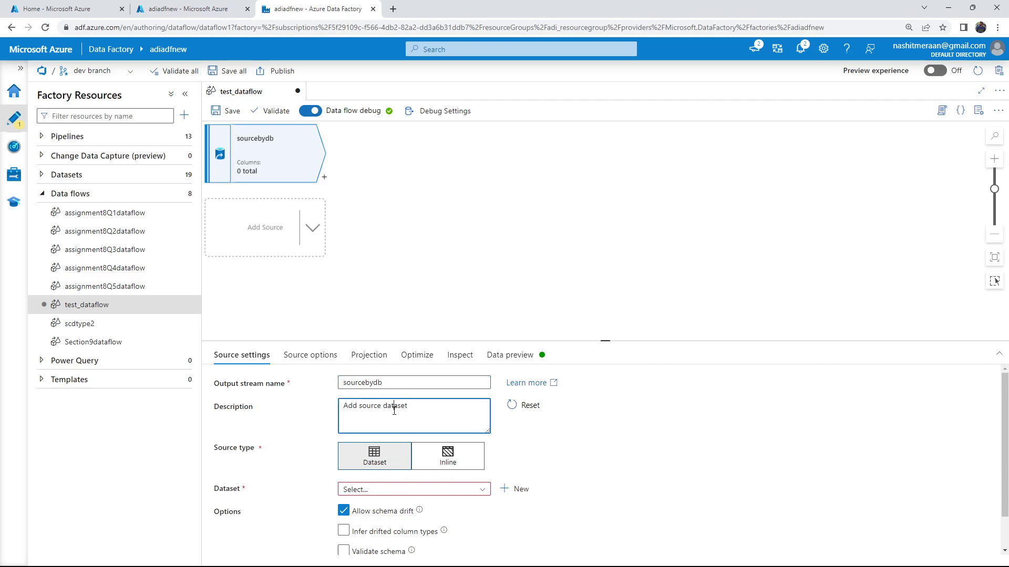
{"action": "key", "text": "ctrl+a"}
{"action": "type", "text": "s"}
{"action": "key", "text": "shift+Tab"}
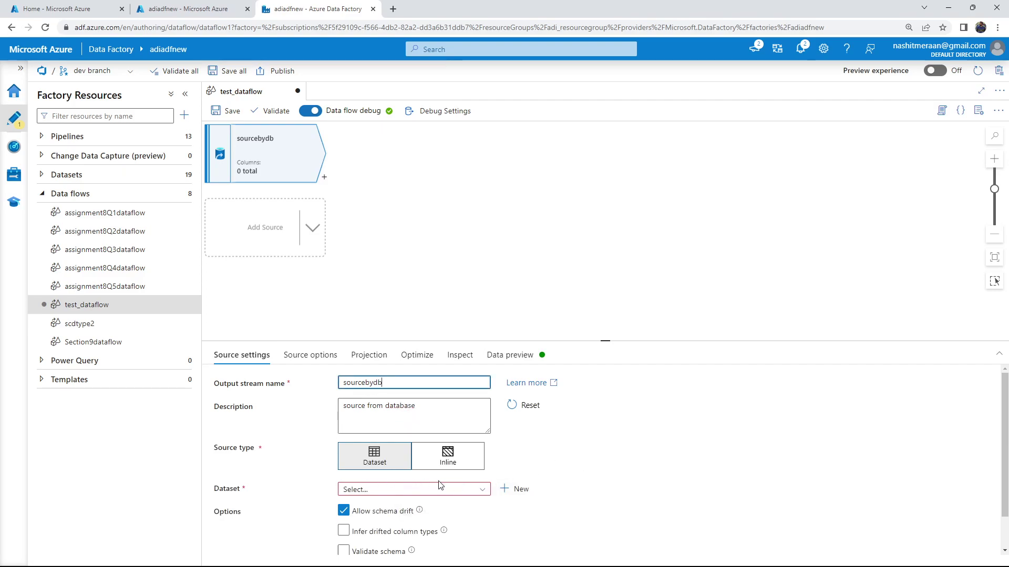
Set the source type of sourcebydb to Inline
{"action": "left_click_drag", "start_coordinate": [258, 451], "coordinate": [214, 452]}
{"action": "left_click", "coordinate": [459, 463]}
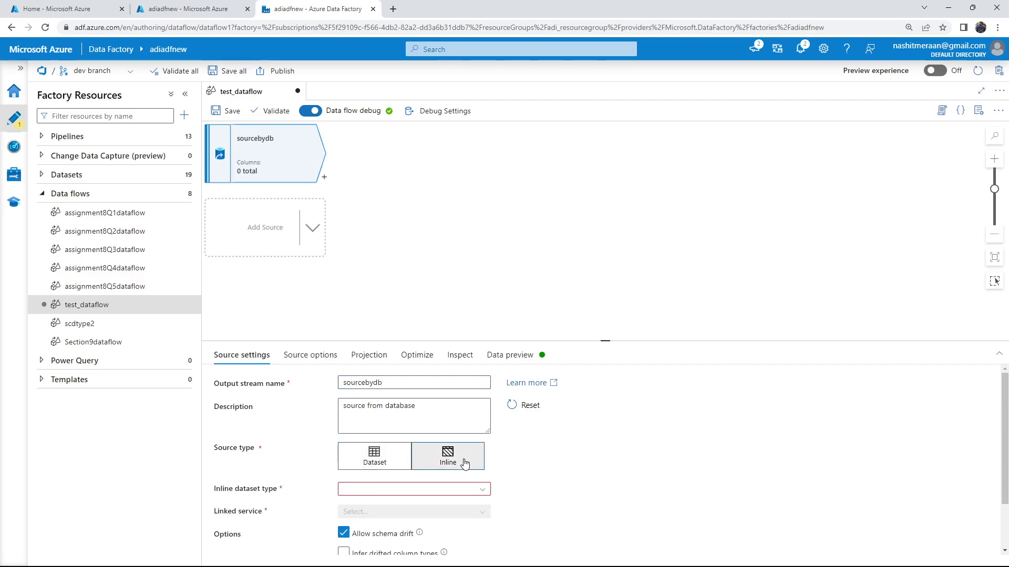
Set the source type of sourcebydb back to Dataset and filter the available datasets by "pr"
{"action": "left_click", "coordinate": [398, 461]}
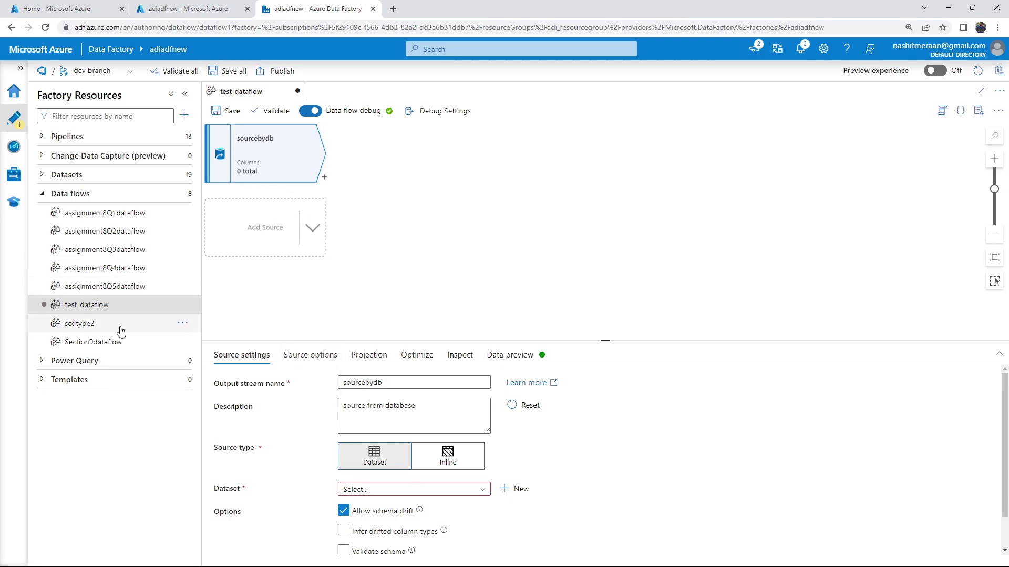
{"action": "left_click", "coordinate": [467, 467]}
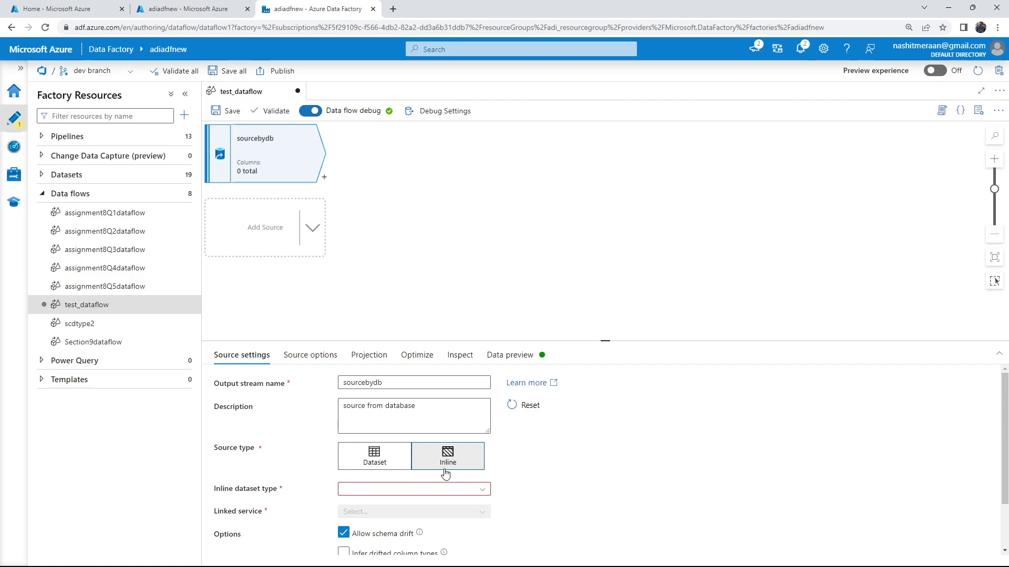
{"action": "left_click", "coordinate": [378, 462]}
{"action": "scroll", "coordinate": [436, 460], "scroll_direction": "down", "scroll_amount": 1}
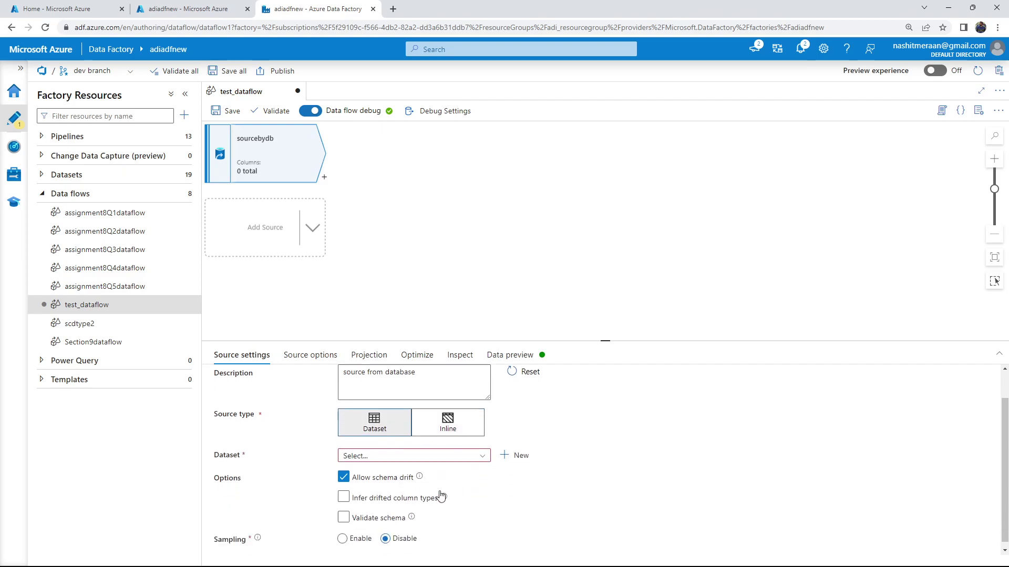
{"action": "left_click", "coordinate": [458, 451]}
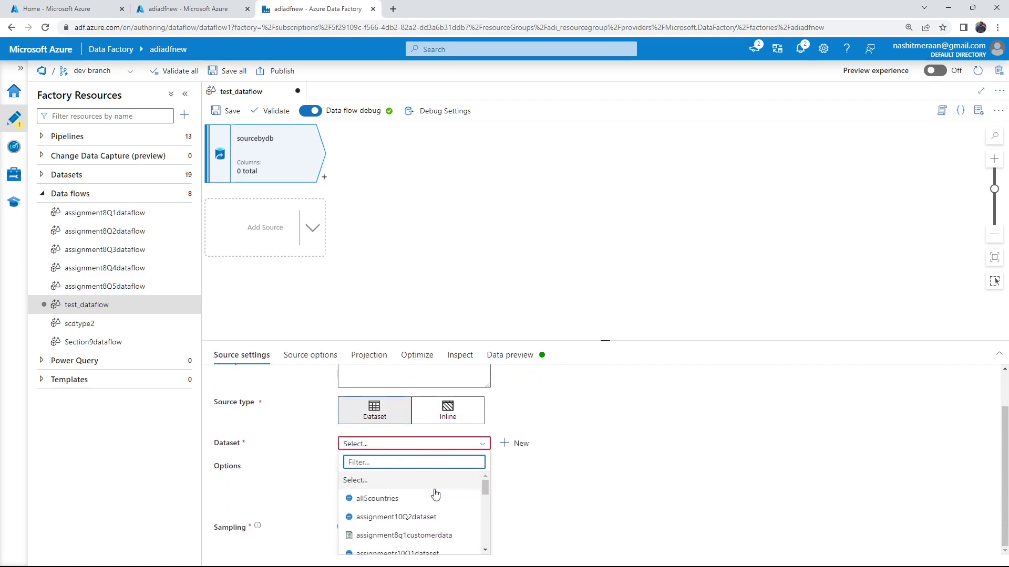
{"action": "type", "text": "pr"}
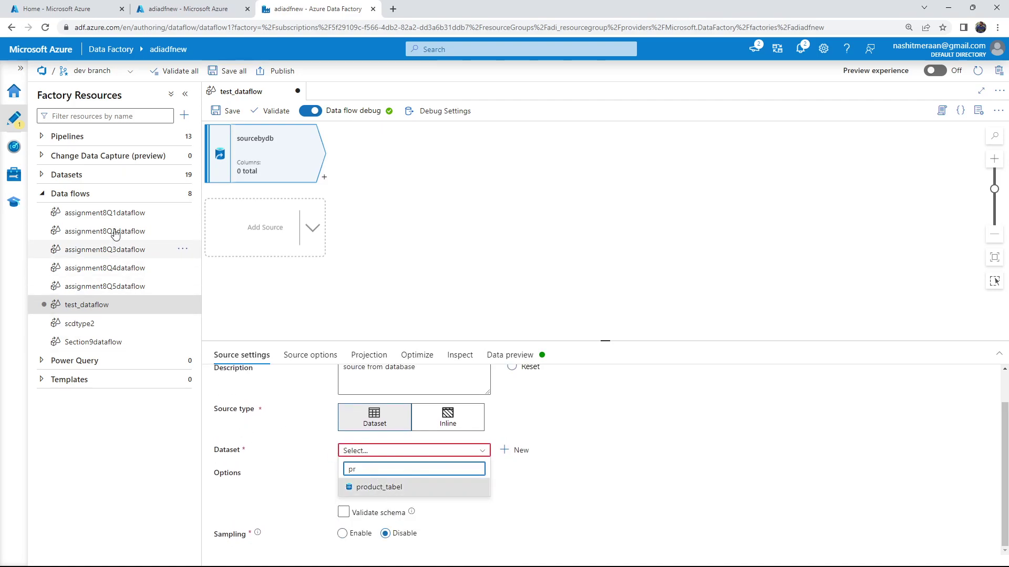
Open the product_tabel dataset from the factory resources and preview its data
{"action": "left_click", "coordinate": [67, 174]}
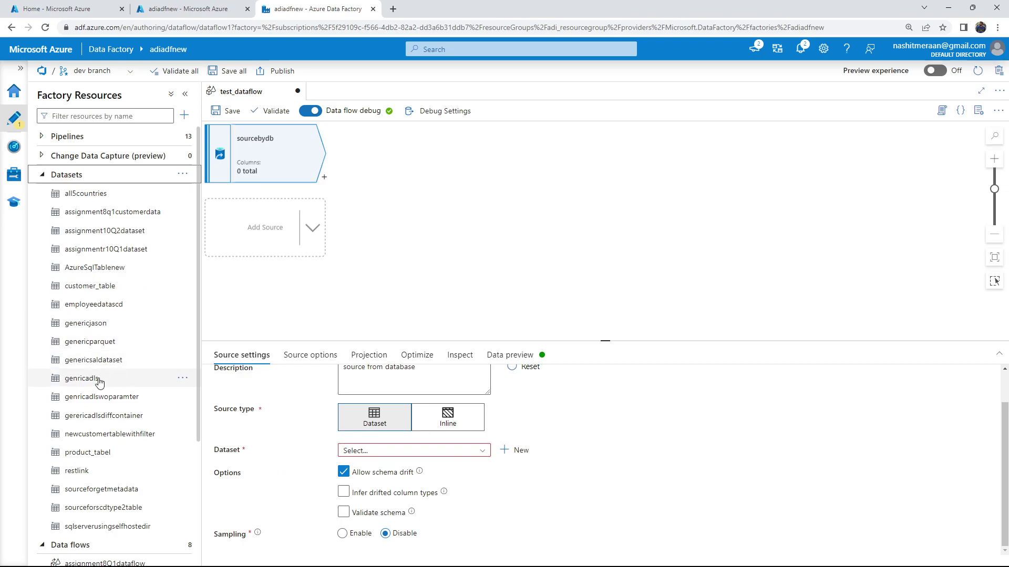
{"action": "left_click", "coordinate": [127, 453]}
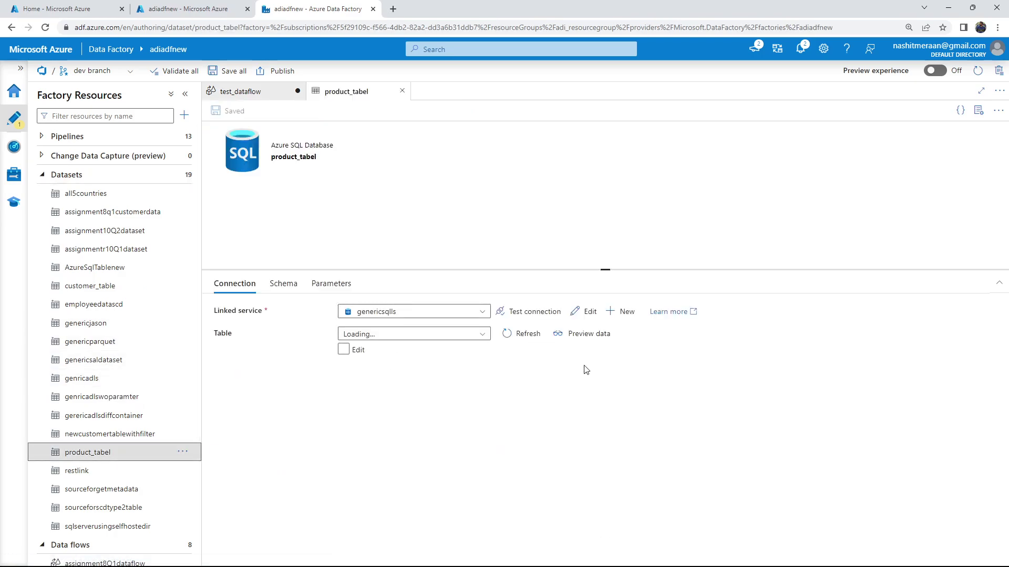
{"action": "left_click", "coordinate": [589, 341]}
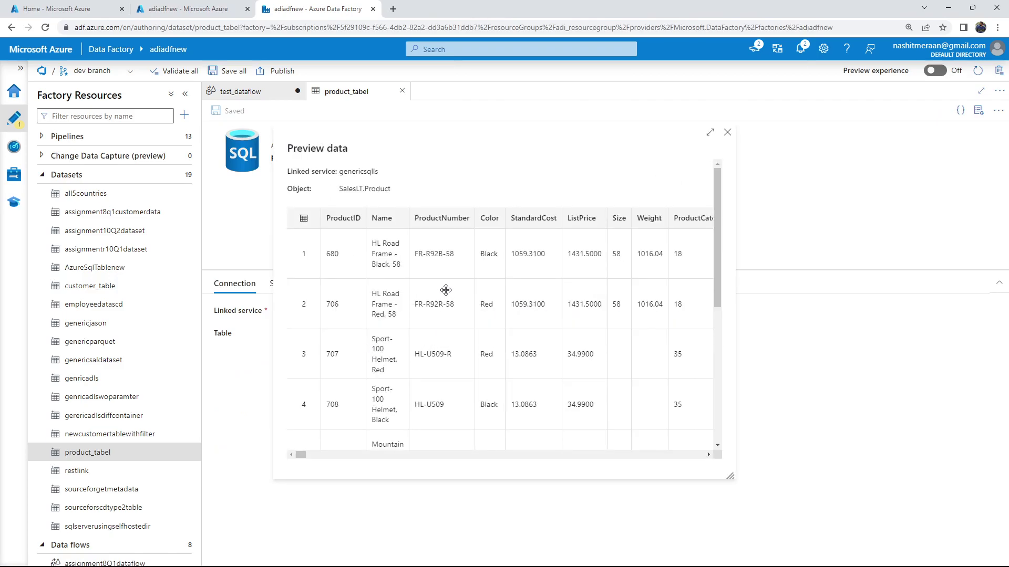
{"action": "left_click", "coordinate": [726, 132]}
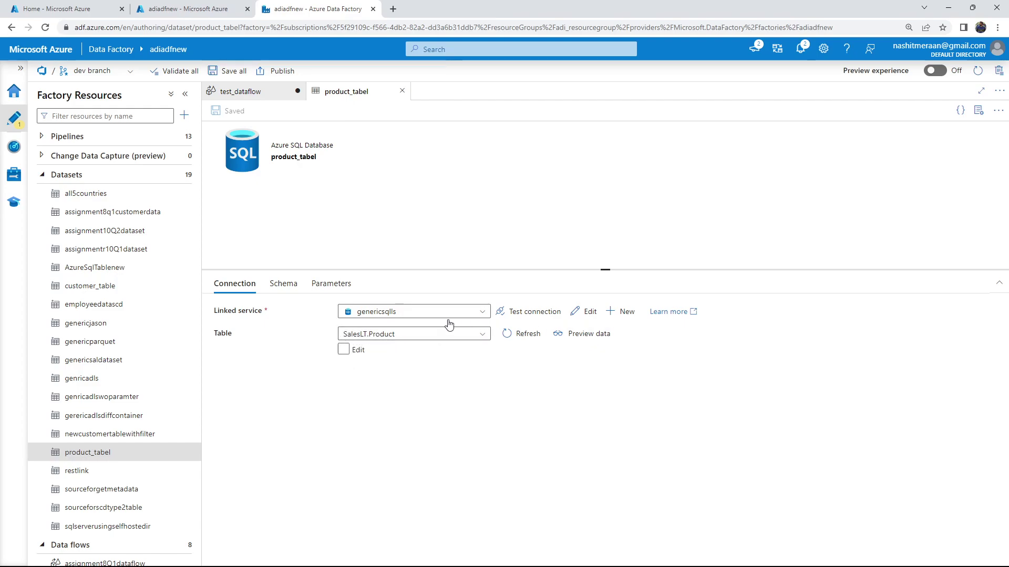
Return to test_dataflow and assign product_tabel as the dataset of sourcebydb
{"action": "left_click", "coordinate": [248, 94]}
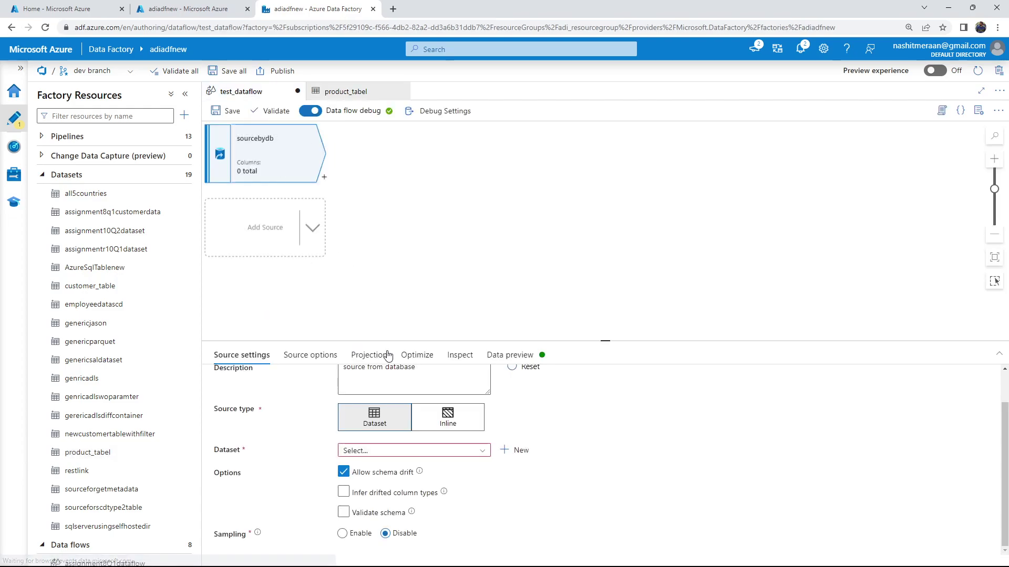
{"action": "left_click", "coordinate": [446, 451]}
{"action": "type", "text": "pr"}
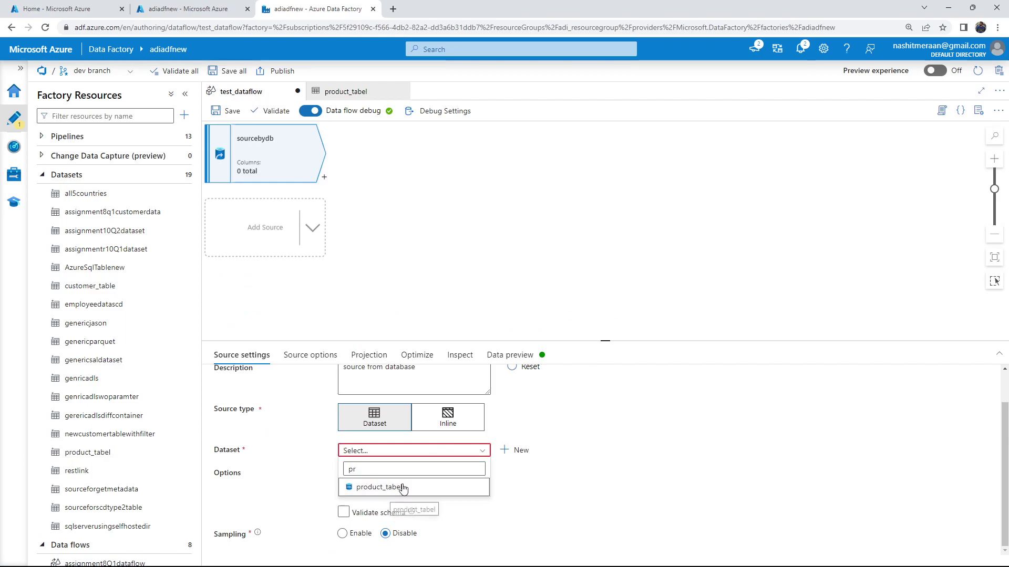
{"action": "left_click", "coordinate": [398, 488]}
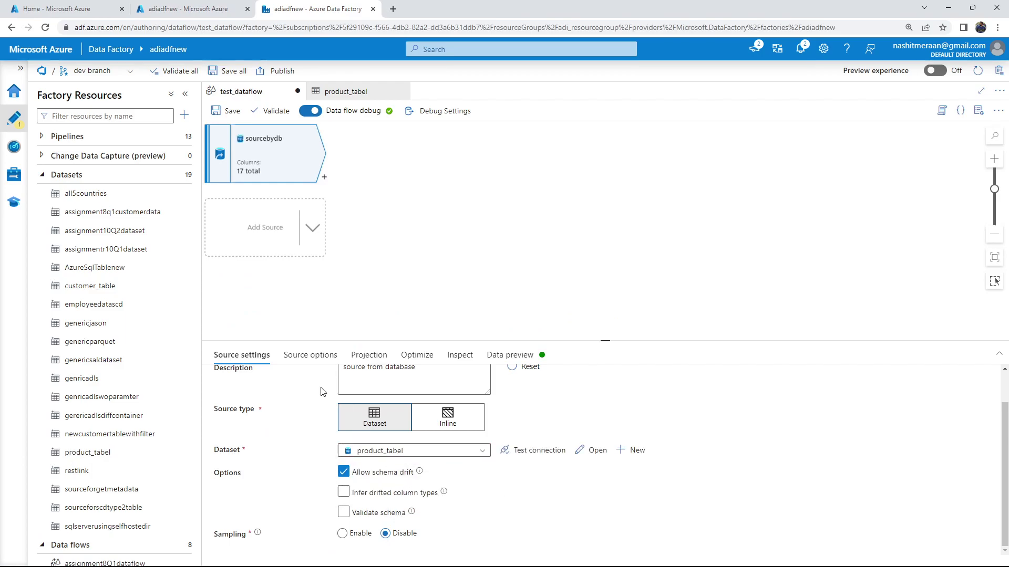
Try Query as the input in the source options of sourcebydb, and restore Table
{"action": "left_click", "coordinate": [310, 355]}
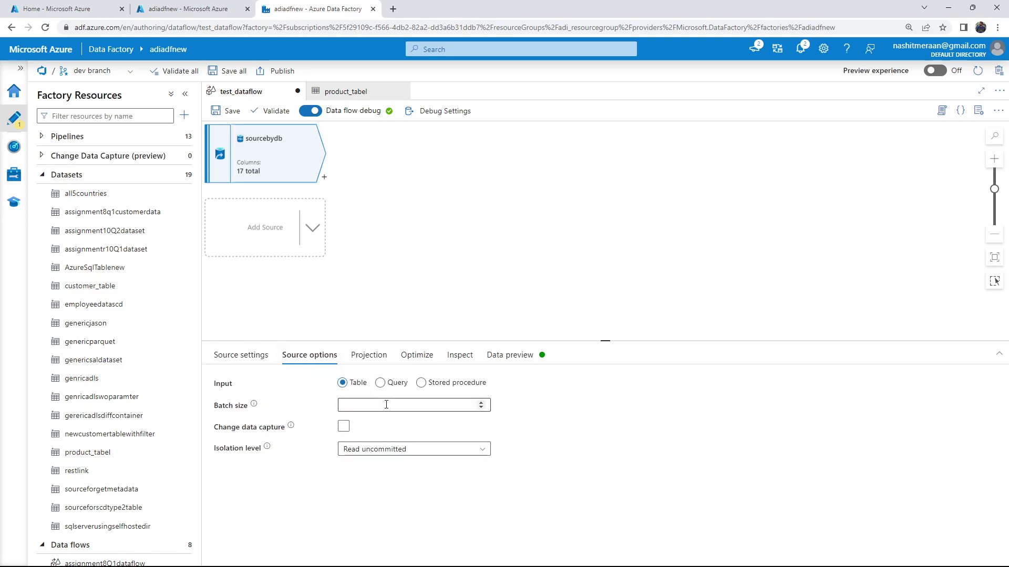
{"action": "left_click", "coordinate": [380, 385]}
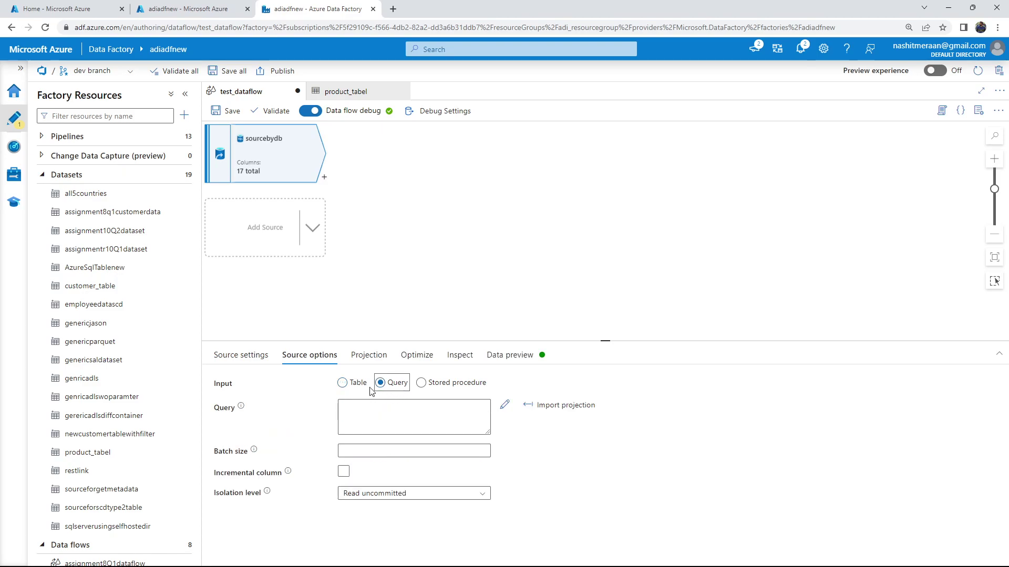
{"action": "left_click", "coordinate": [343, 382]}
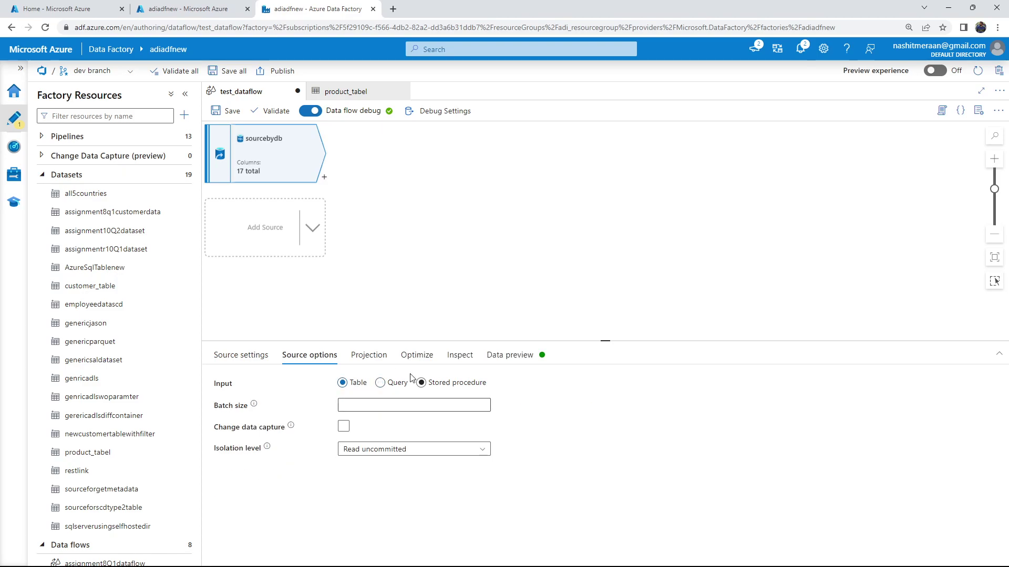
Examine the column names and data types in the projection of sourcebydb
{"action": "left_click", "coordinate": [369, 355]}
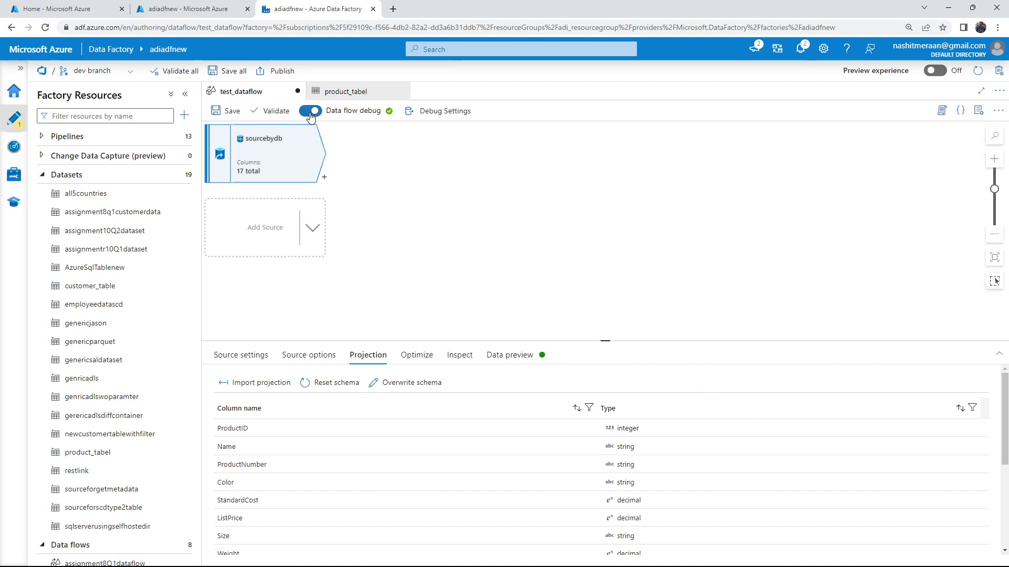
{"action": "scroll", "coordinate": [455, 458], "scroll_direction": "down", "scroll_amount": 2}
{"action": "scroll", "coordinate": [456, 459], "scroll_direction": "down", "scroll_amount": 1}
{"action": "scroll", "coordinate": [426, 449], "scroll_direction": "up", "scroll_amount": 3}
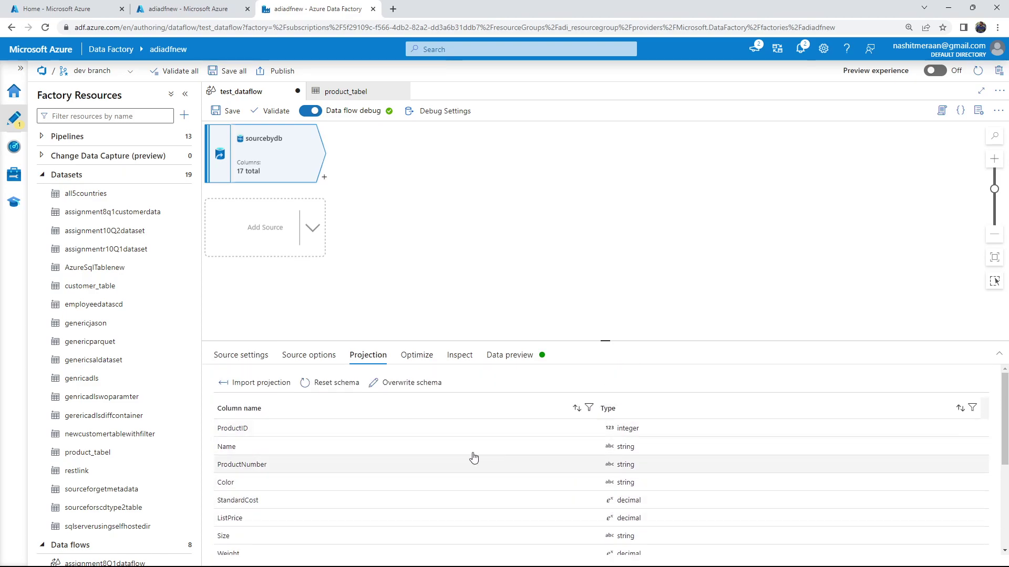
Try the Single partition and Set partitioning options for sourcebydb, and restore Use current partitioning
{"action": "left_click", "coordinate": [417, 356]}
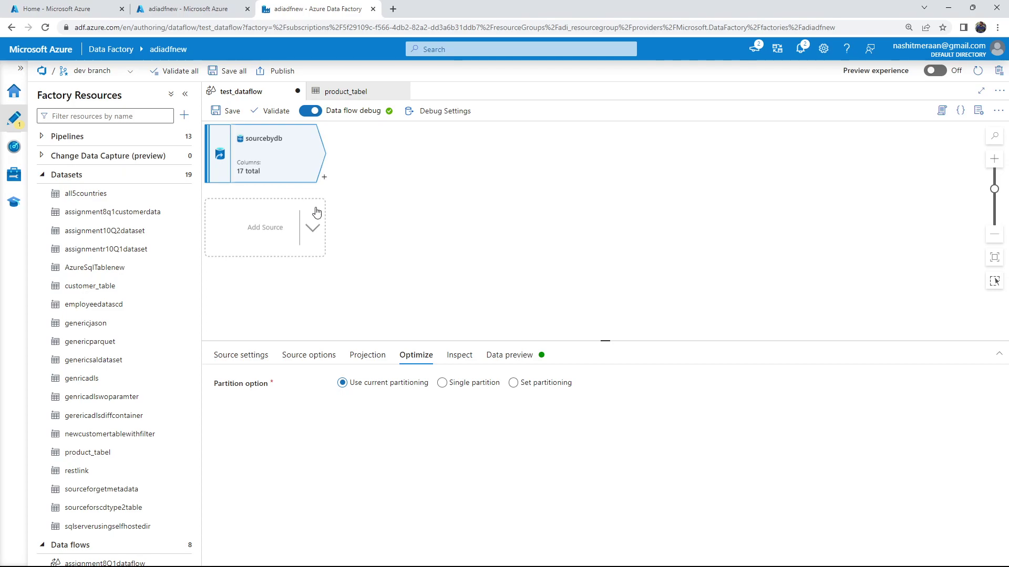
{"action": "left_click", "coordinate": [461, 386]}
{"action": "left_click", "coordinate": [535, 388]}
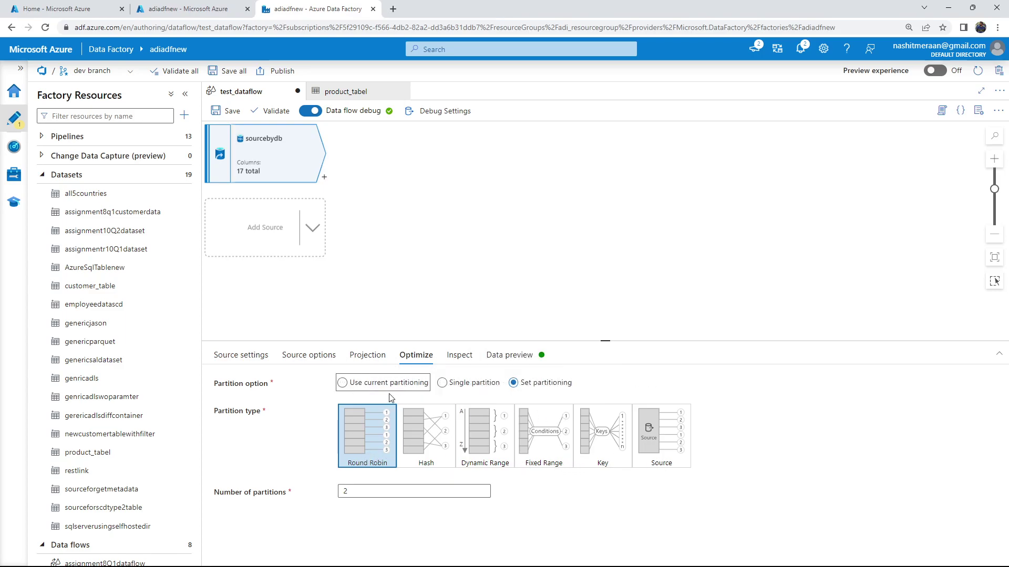
{"action": "left_click", "coordinate": [366, 389]}
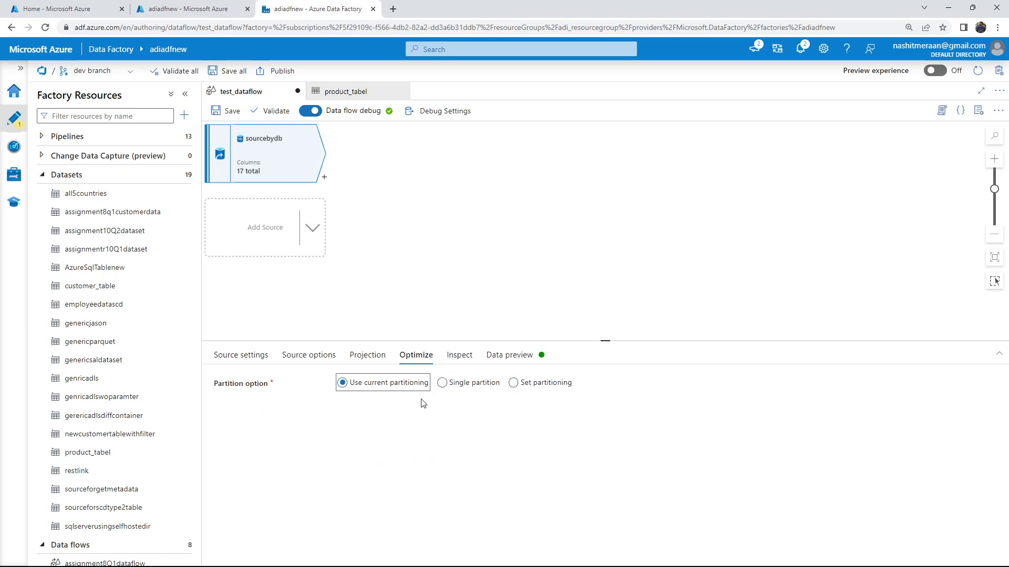
{"action": "left_click_drag", "start_coordinate": [332, 395], "coordinate": [536, 402]}
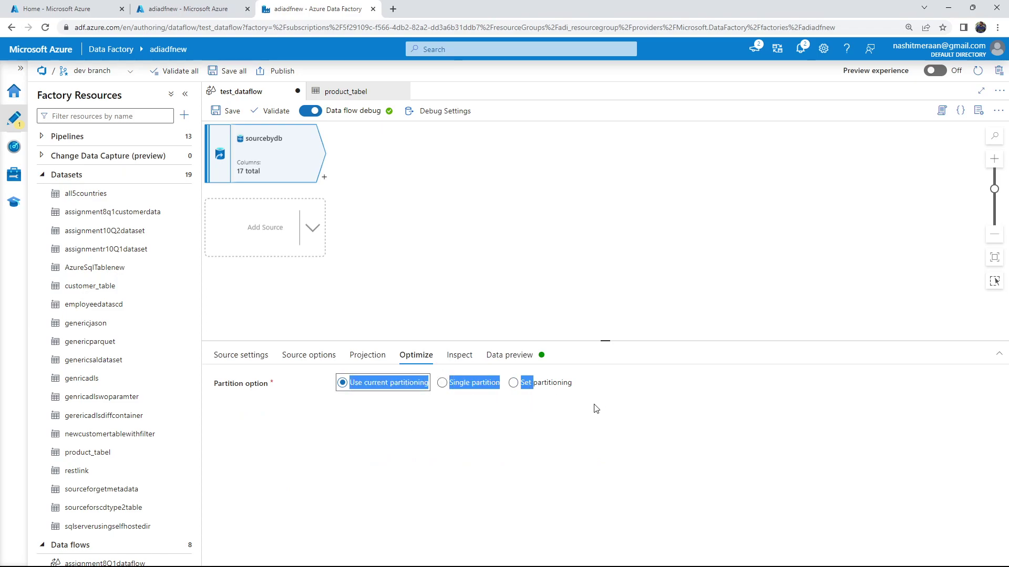
Inspect the column list of sourcebydb and refresh its data preview
{"action": "left_click", "coordinate": [458, 355]}
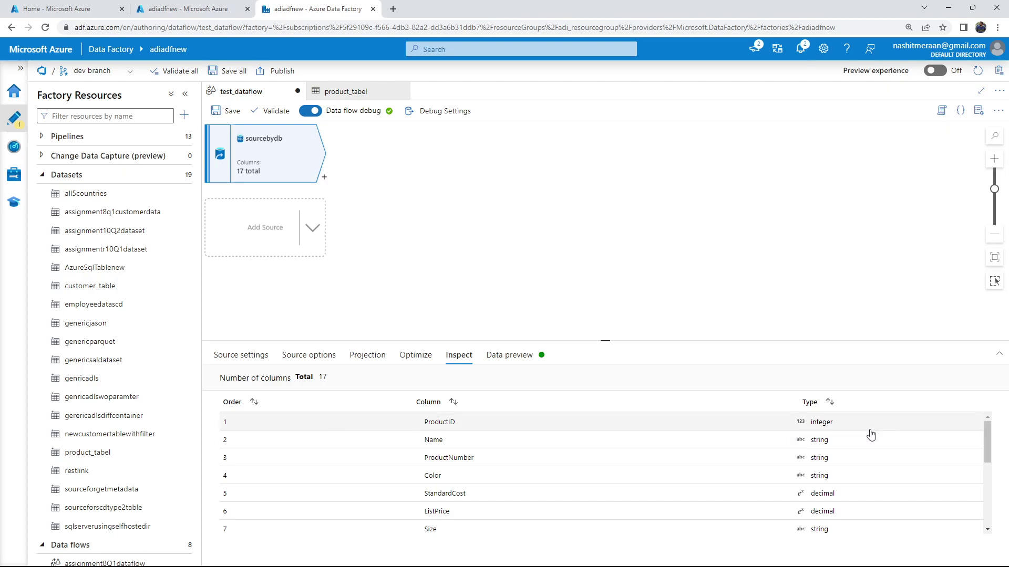
{"action": "left_click", "coordinate": [509, 355]}
{"action": "left_click", "coordinate": [243, 401]}
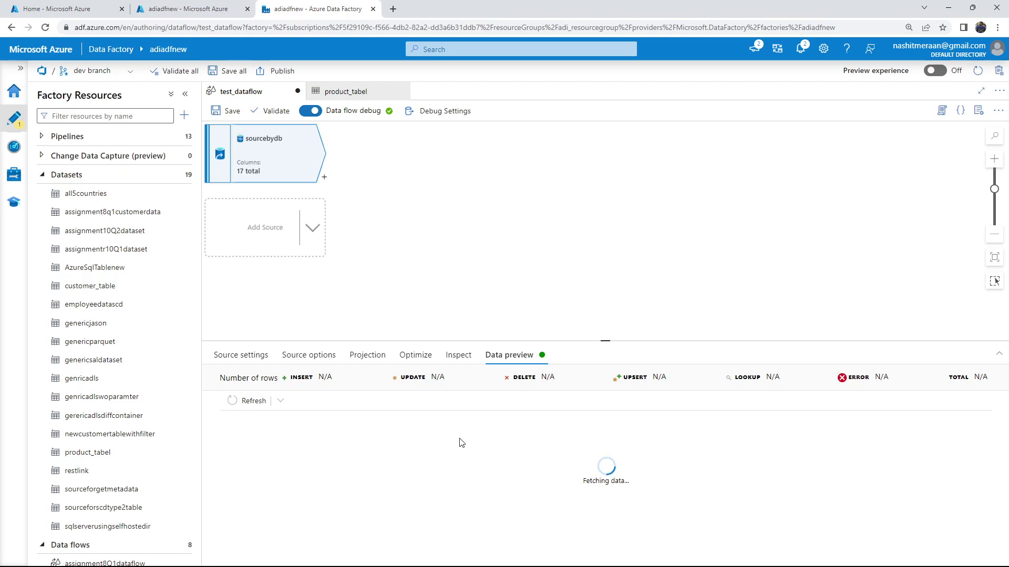
Add a second source to the data flow and name its output stream sourcebyfile
{"action": "left_click", "coordinate": [331, 296]}
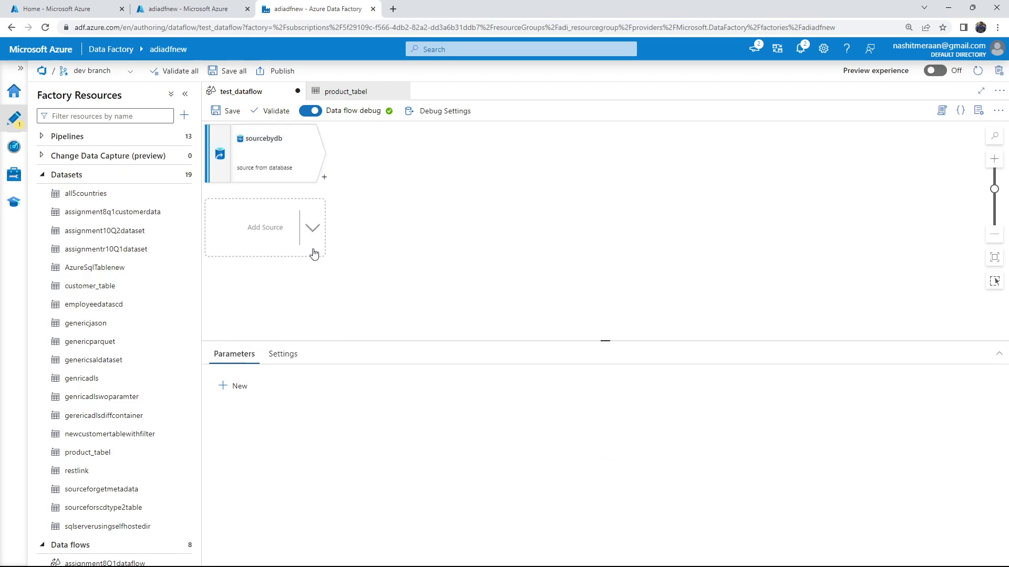
{"action": "left_click", "coordinate": [309, 229]}
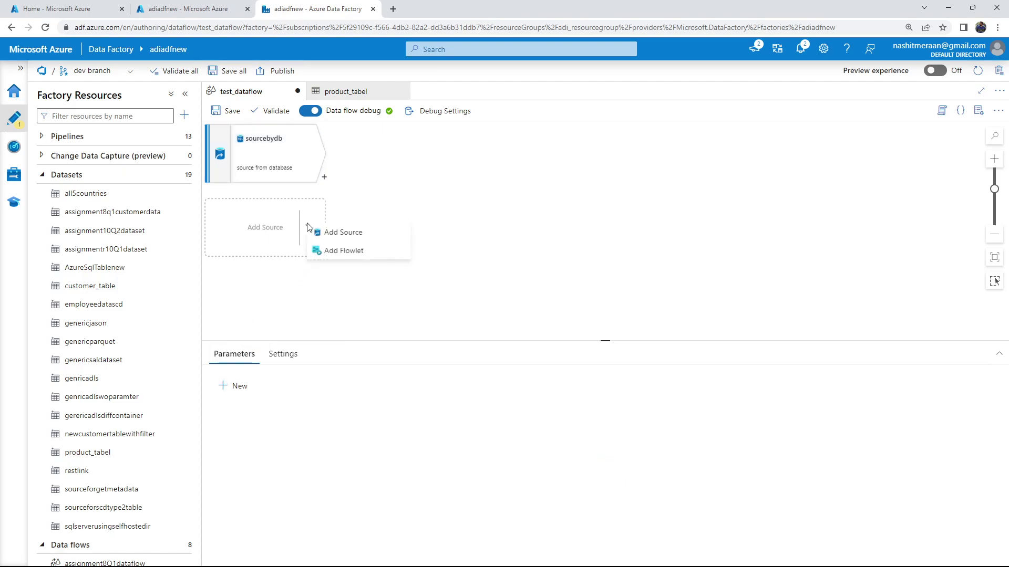
{"action": "left_click", "coordinate": [354, 234]}
{"action": "left_click", "coordinate": [380, 382]}
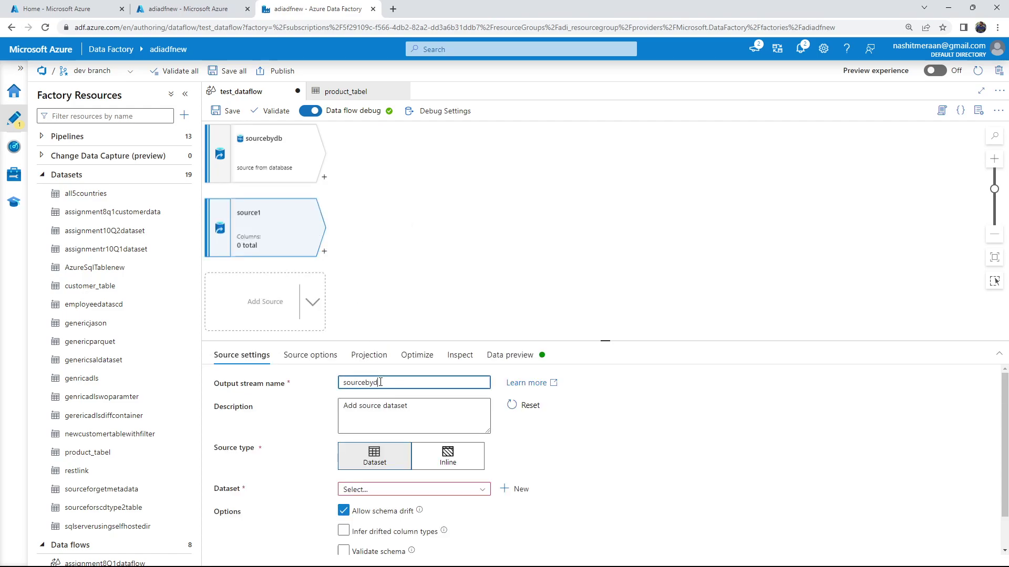
{"action": "type", "text": "byfile"}
Replace the description of sourcebyfile with "source from adls file"
{"action": "left_click", "coordinate": [412, 415]}
{"action": "key", "text": "ctrl+a"}
{"action": "type", "text": "so"}
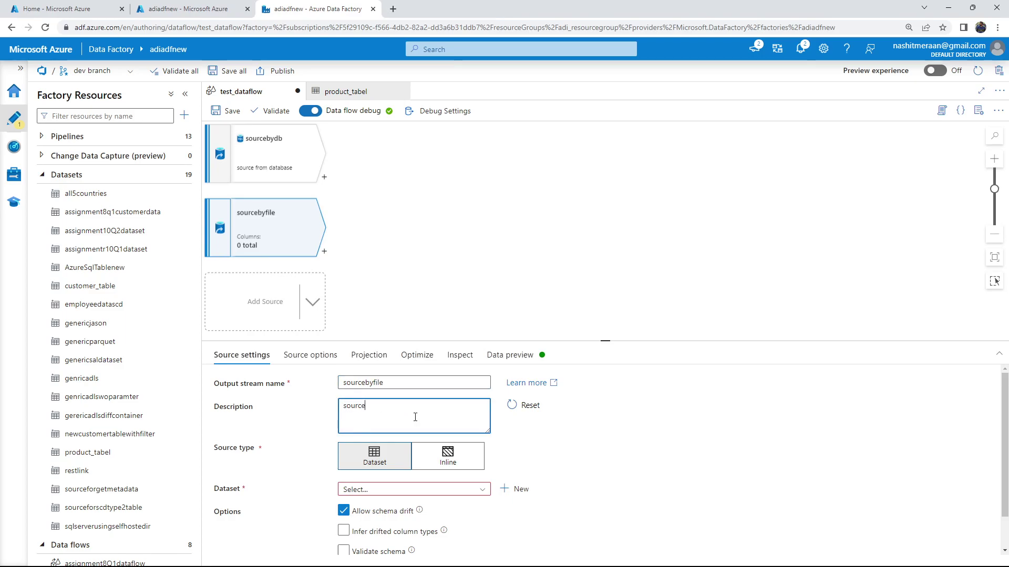
{"action": "type", "text": "urce from adls file"}
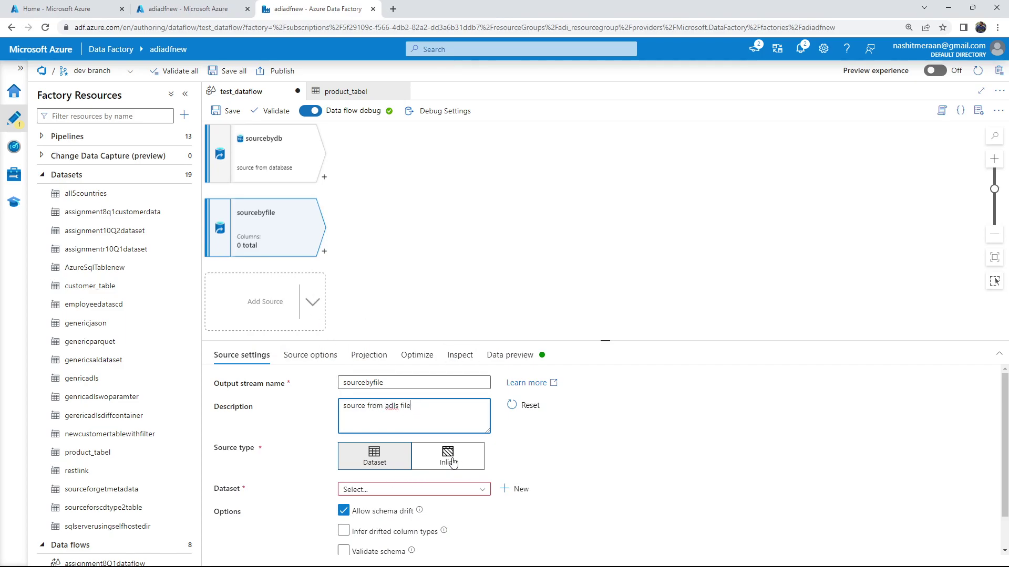
Set the source type of sourcebyfile to Inline with DelimitedText as the inline dataset type
{"action": "scroll", "coordinate": [454, 462], "scroll_direction": "down", "scroll_amount": 1}
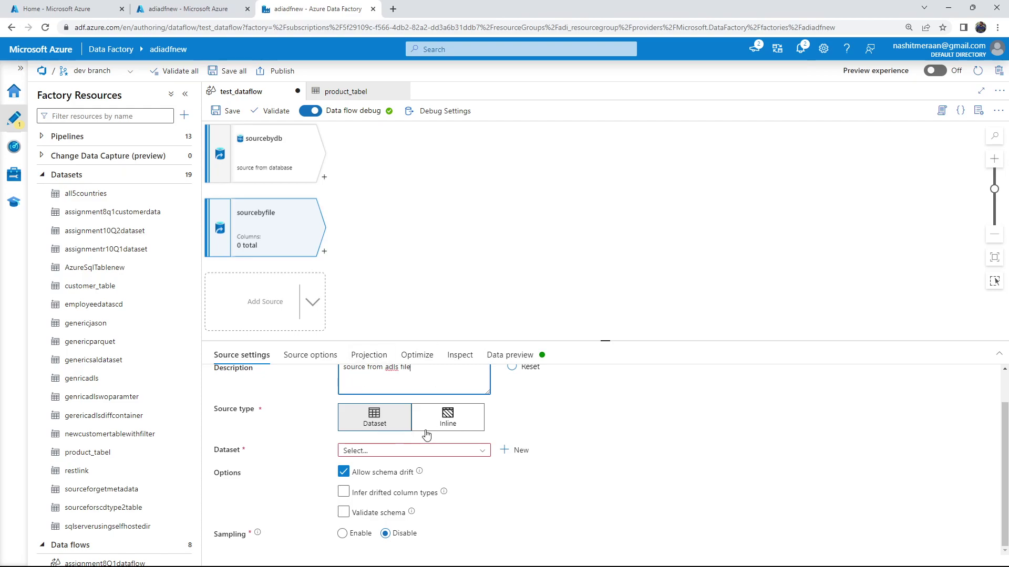
{"action": "left_click", "coordinate": [455, 424]}
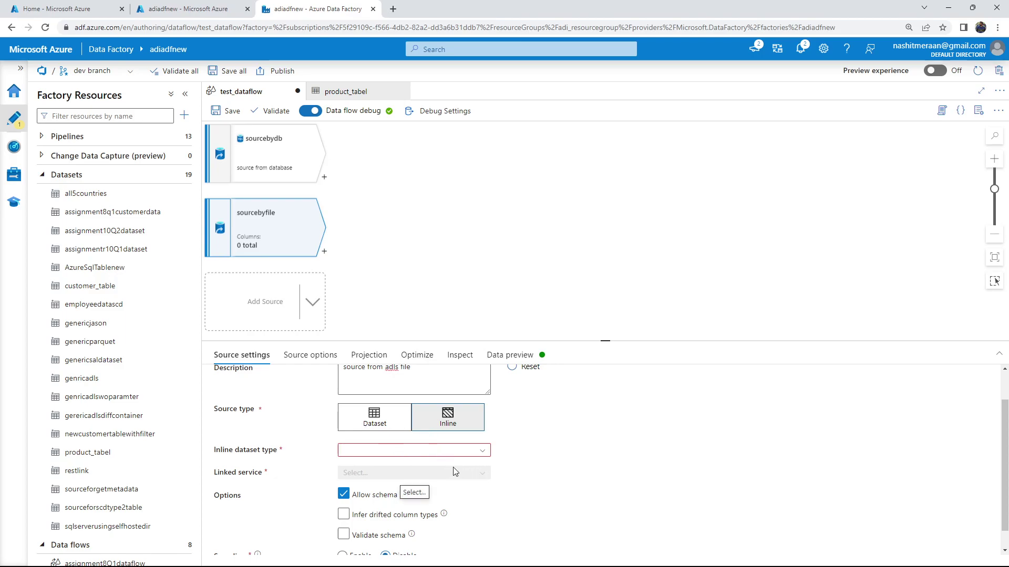
{"action": "left_click", "coordinate": [457, 453]}
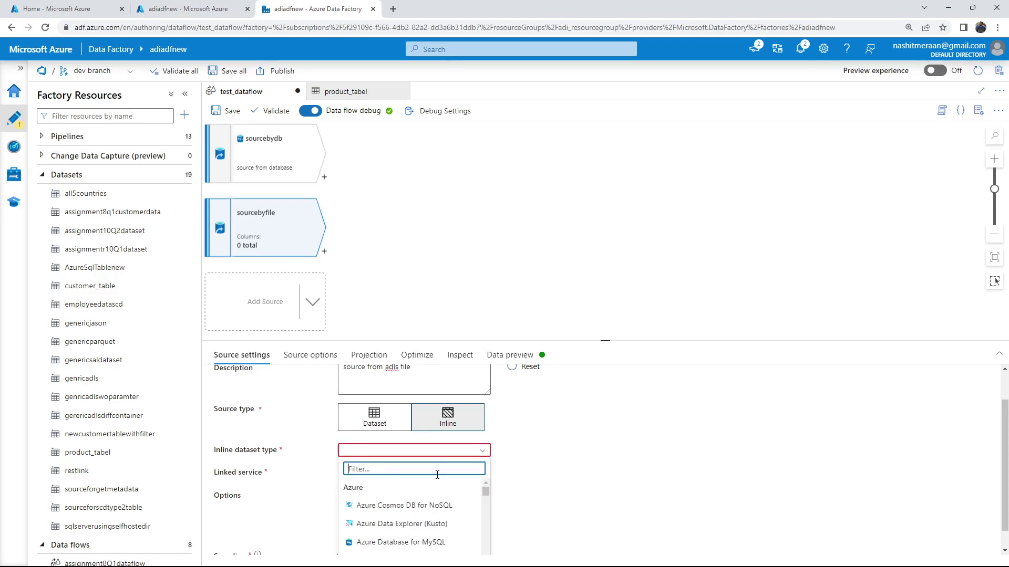
{"action": "type", "text": "del"}
{"action": "scroll", "coordinate": [423, 505], "scroll_direction": "down", "scroll_amount": 2}
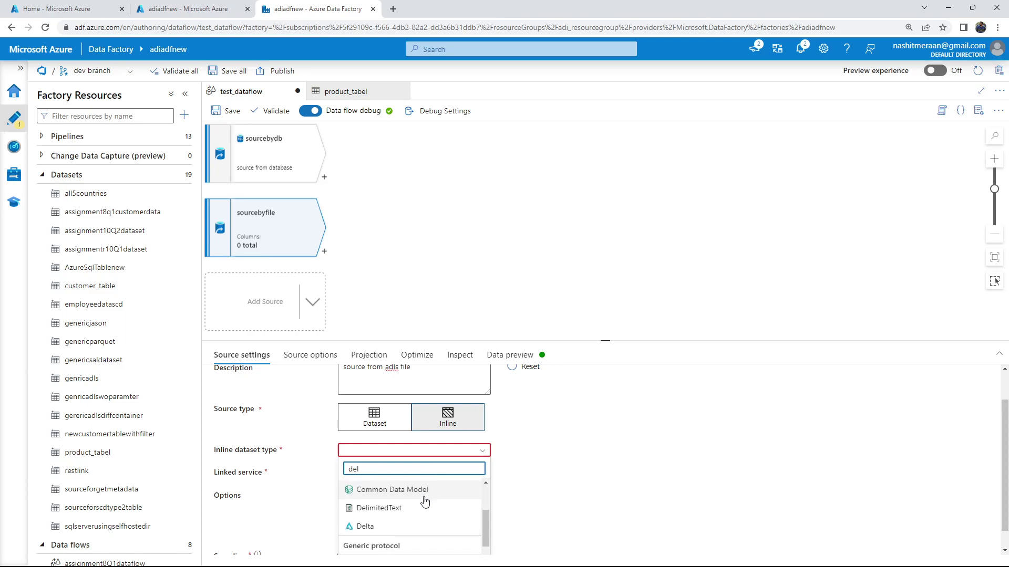
{"action": "left_click", "coordinate": [405, 505]}
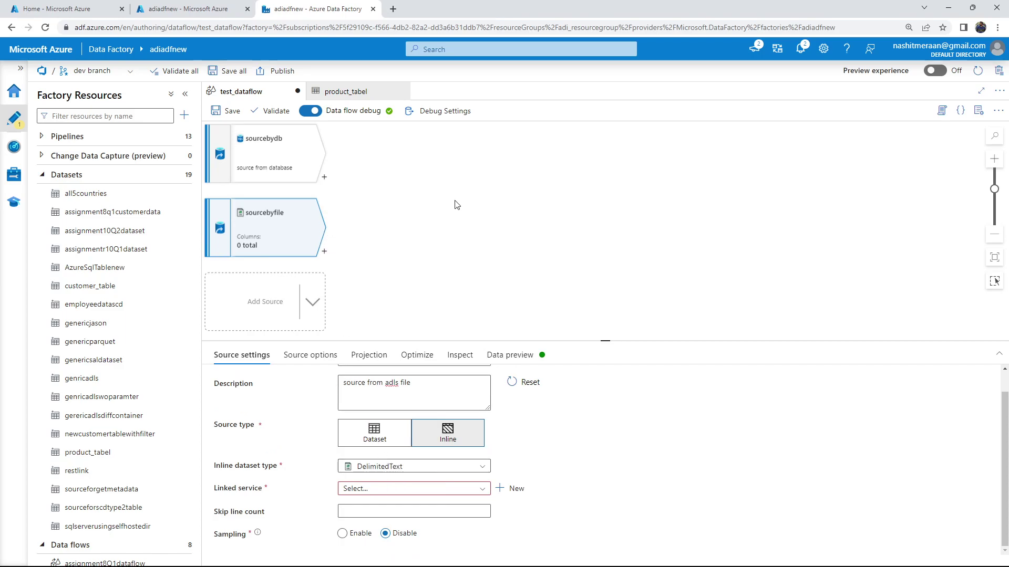
Review the fetched product rows in the data preview of sourcebydb
{"action": "left_click", "coordinate": [272, 149]}
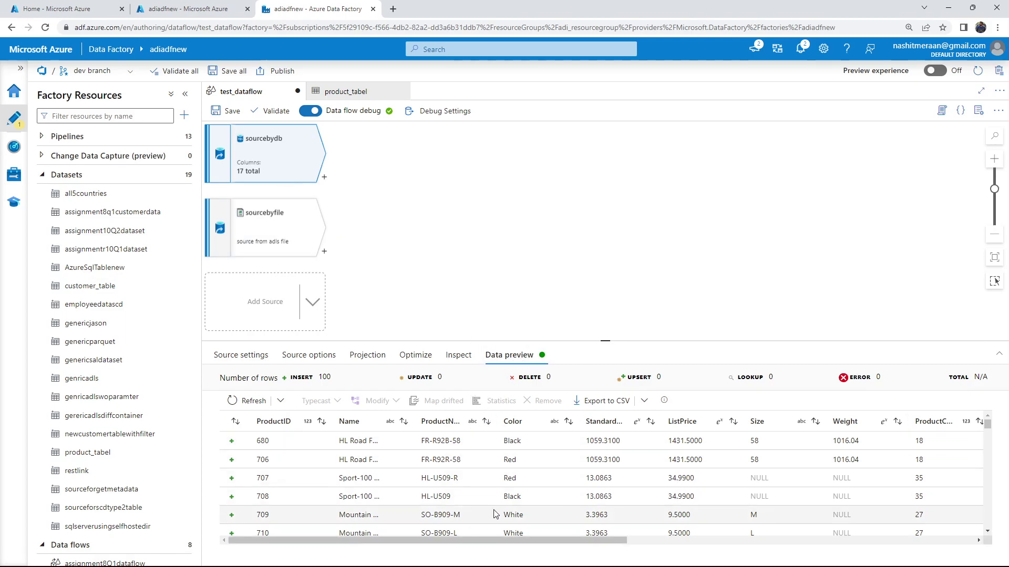
{"action": "left_click_drag", "start_coordinate": [478, 540], "coordinate": [443, 542]}
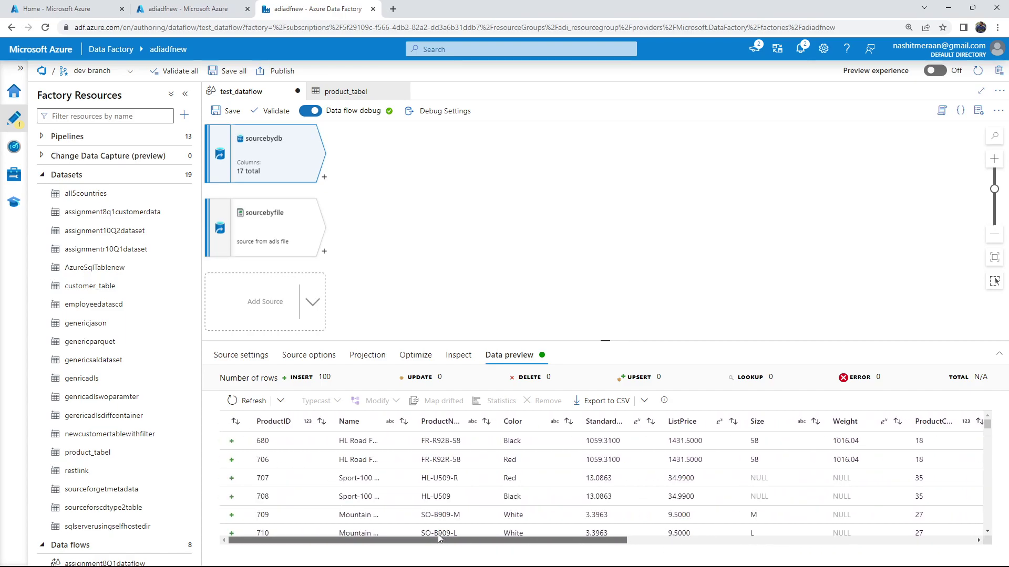
Set the linked service of the sourcebyfile source to genericadlsls
{"action": "left_click", "coordinate": [248, 246]}
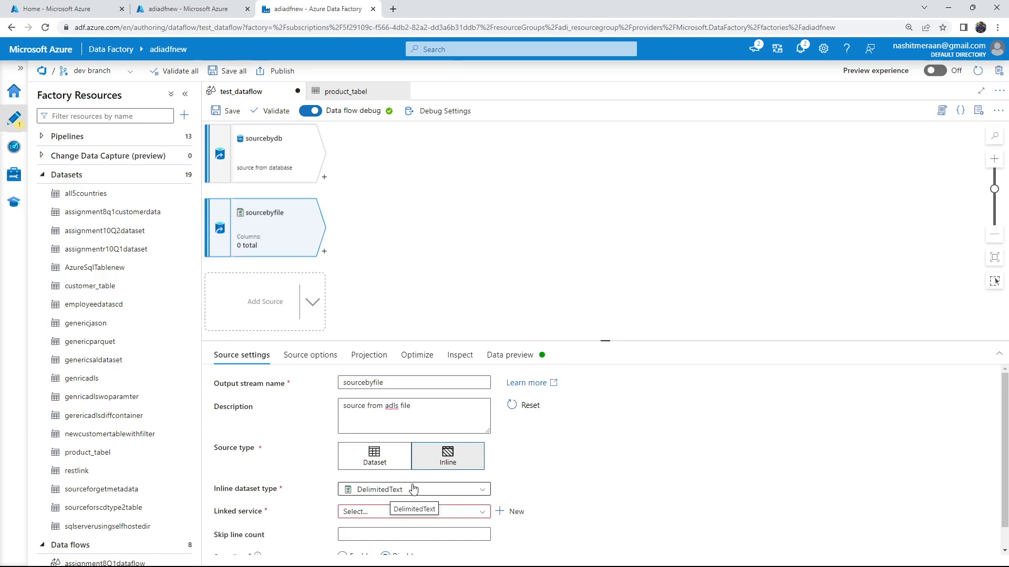
{"action": "left_click", "coordinate": [450, 517]}
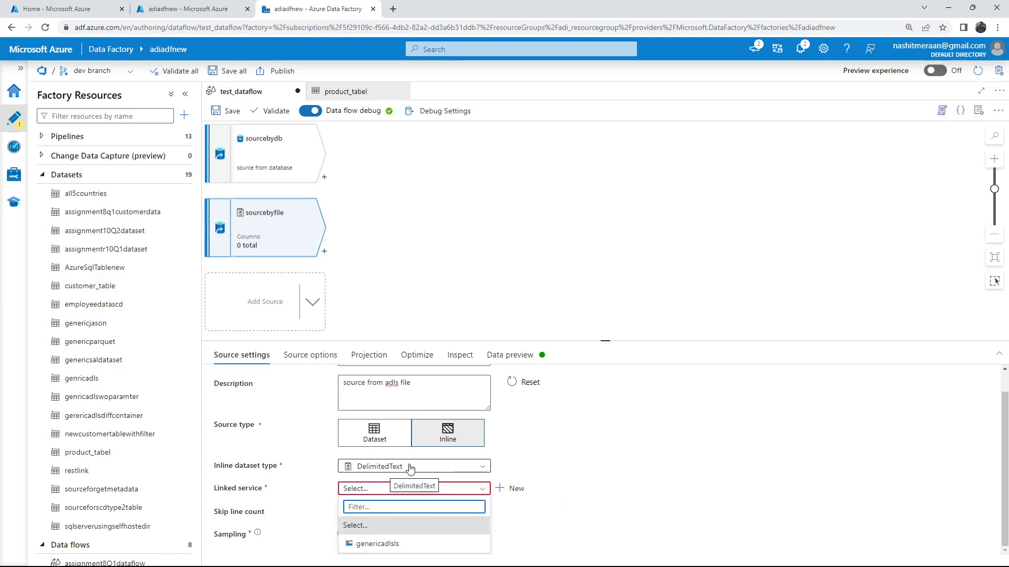
{"action": "left_click", "coordinate": [401, 544]}
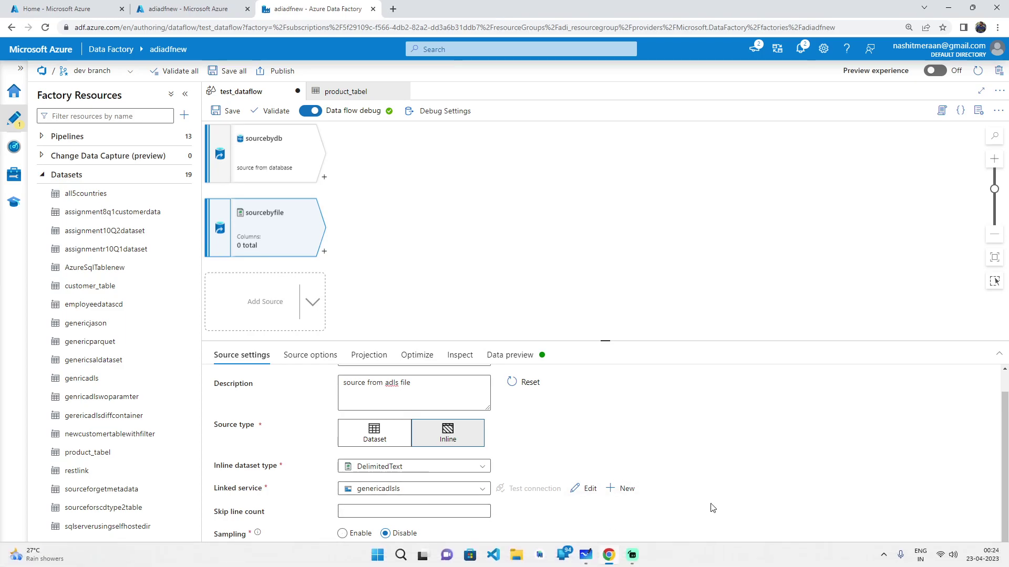
{"action": "scroll", "coordinate": [525, 453], "scroll_direction": "up", "scroll_amount": 1}
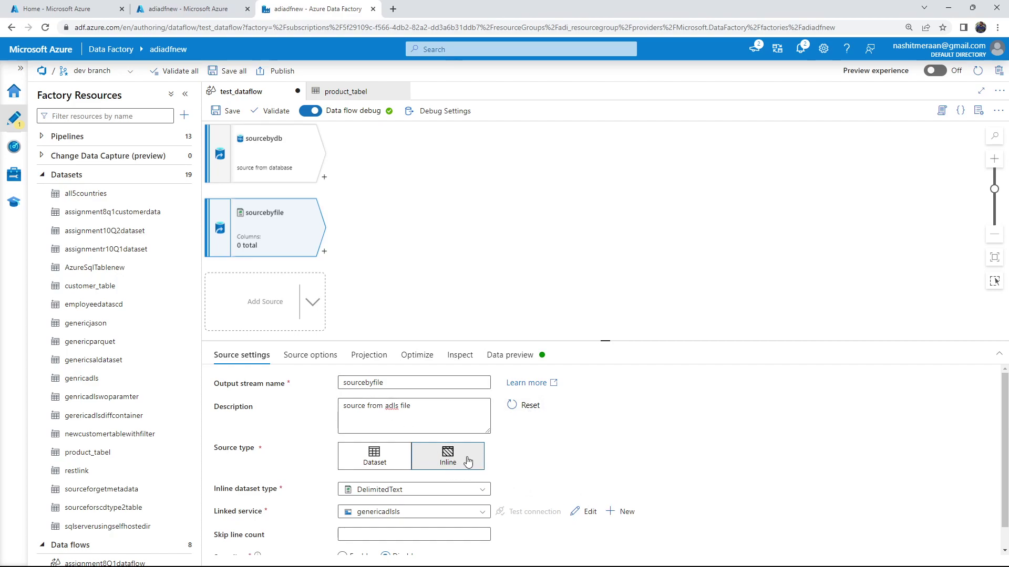
Check the source options of sourcebydb for comparison and return to sourcebyfile
{"action": "left_click", "coordinate": [273, 155]}
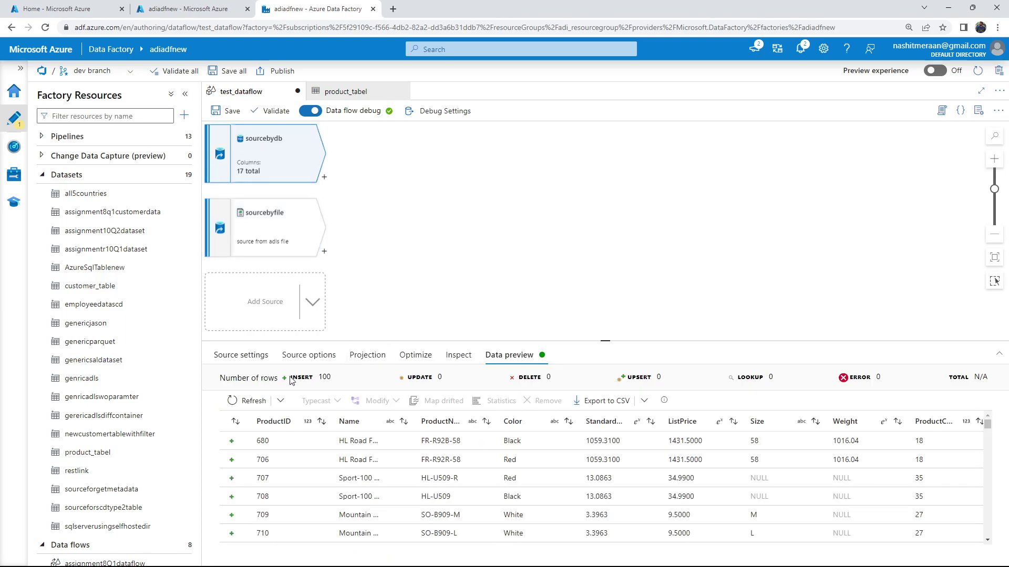
{"action": "left_click", "coordinate": [308, 356]}
{"action": "left_click", "coordinate": [288, 254]}
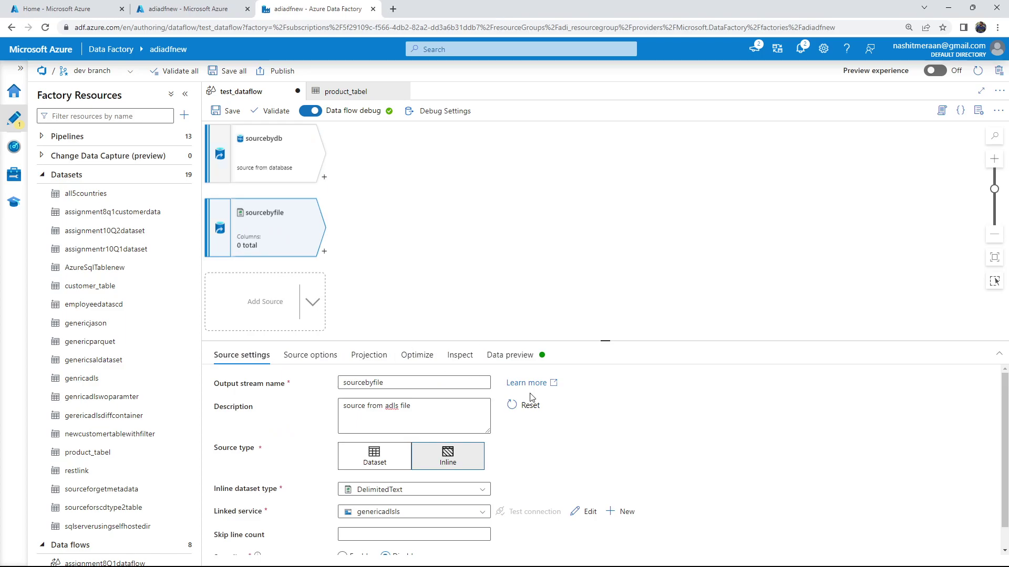
Set the file path of sourcebyfile to customer.csv in the test folder of assignment8
{"action": "left_click", "coordinate": [309, 355]}
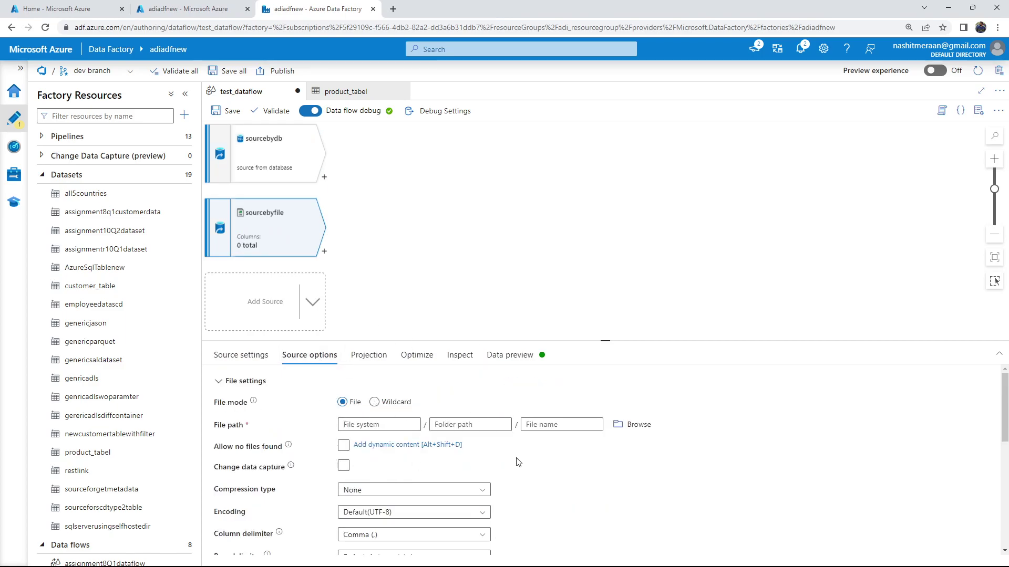
{"action": "left_click", "coordinate": [636, 426]}
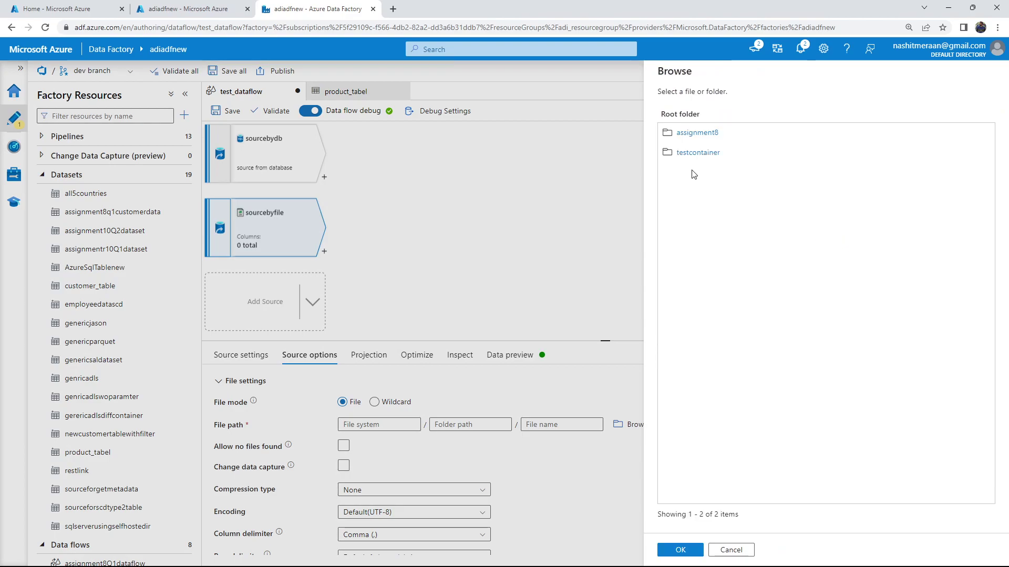
{"action": "left_click", "coordinate": [701, 132]}
{"action": "left_click", "coordinate": [681, 137]}
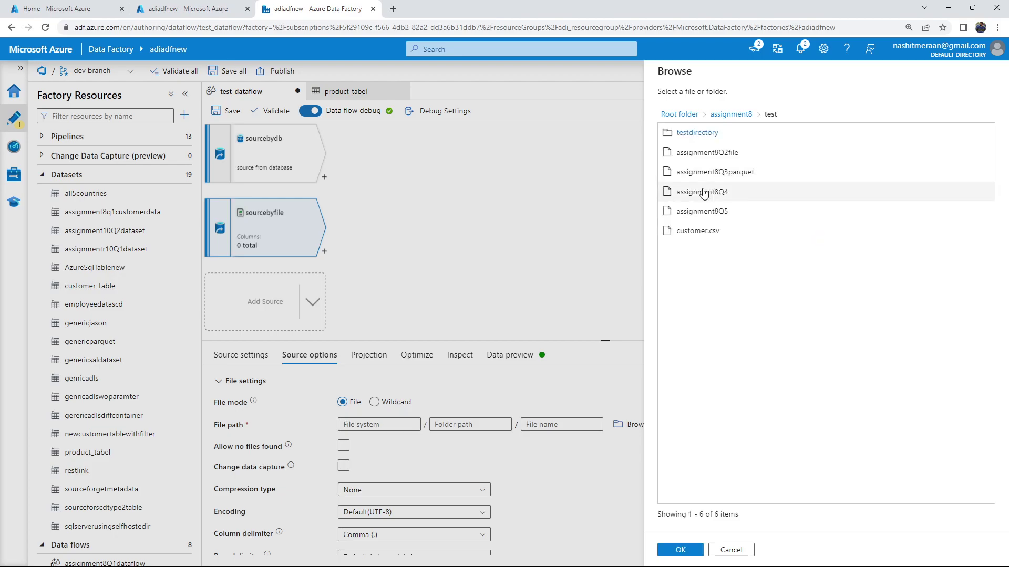
{"action": "left_click", "coordinate": [704, 234]}
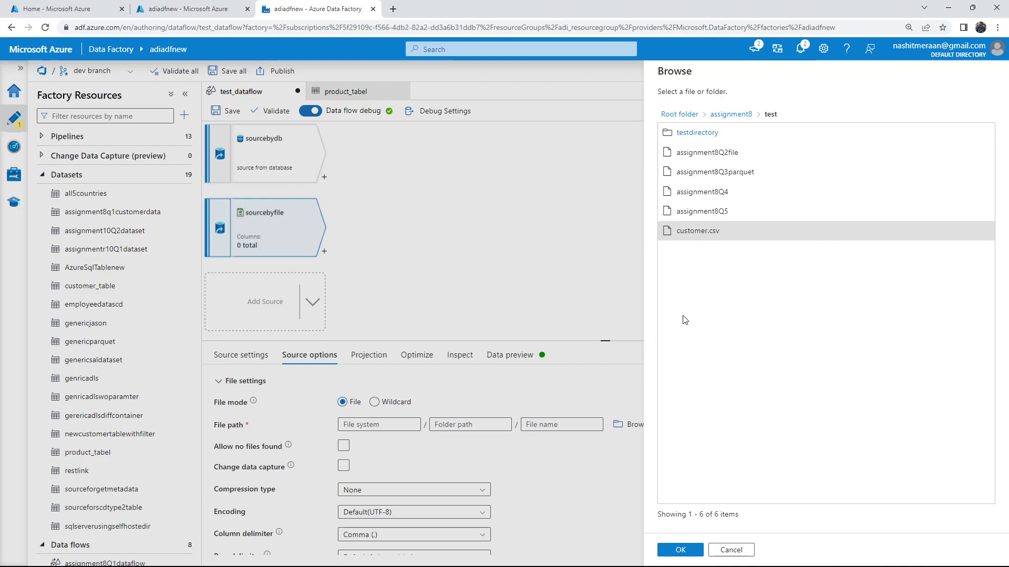
{"action": "left_click", "coordinate": [680, 550]}
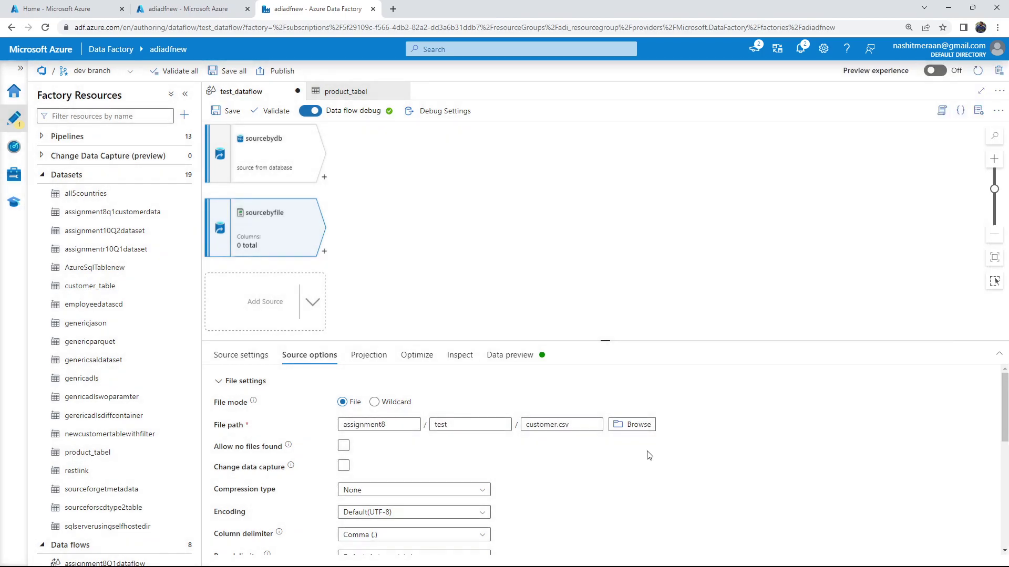
Enable the first row as header for the sourcebyfile delimited text
{"action": "scroll", "coordinate": [413, 461], "scroll_direction": "down", "scroll_amount": 5}
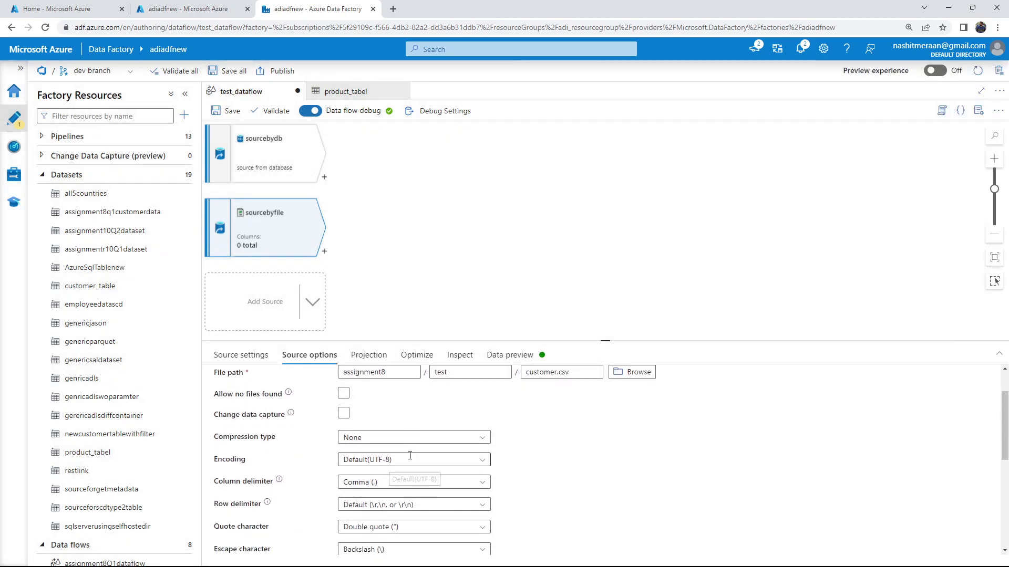
{"action": "scroll", "coordinate": [402, 448], "scroll_direction": "down", "scroll_amount": 3}
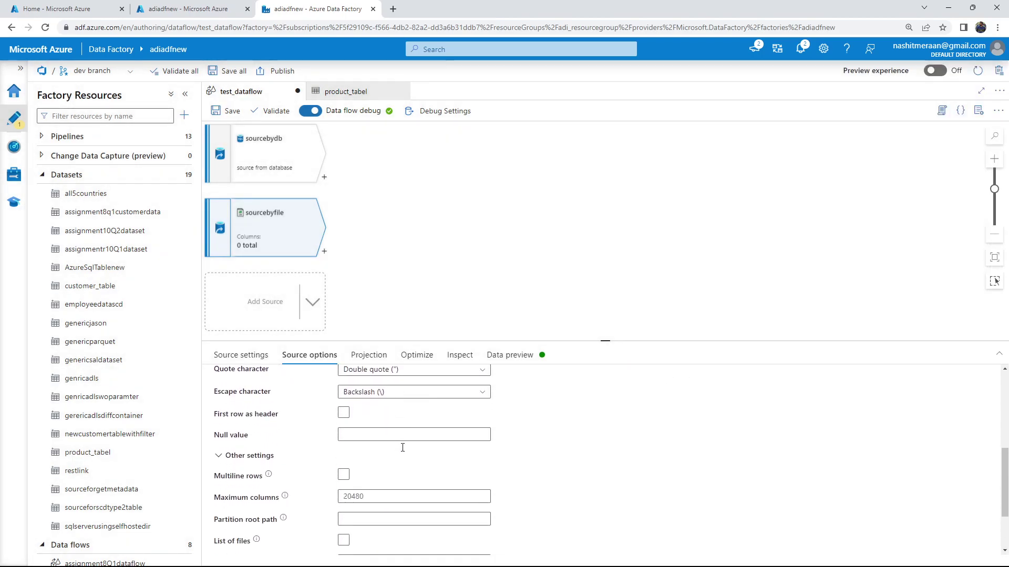
{"action": "scroll", "coordinate": [401, 445], "scroll_direction": "up", "scroll_amount": 3}
{"action": "left_click", "coordinate": [347, 472]}
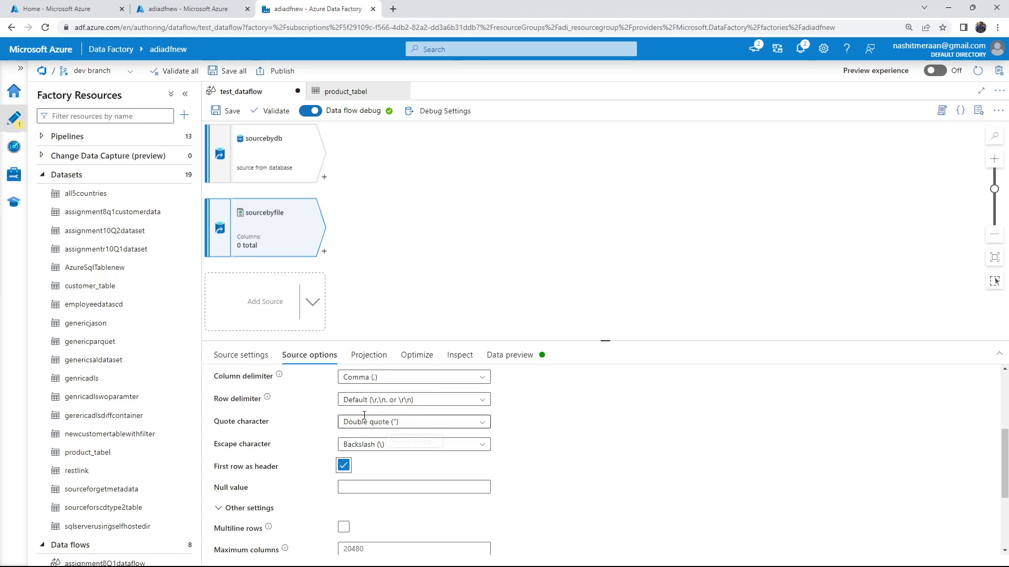
Import the schema into the projection of sourcebyfile with the default format settings
{"action": "left_click", "coordinate": [367, 358]}
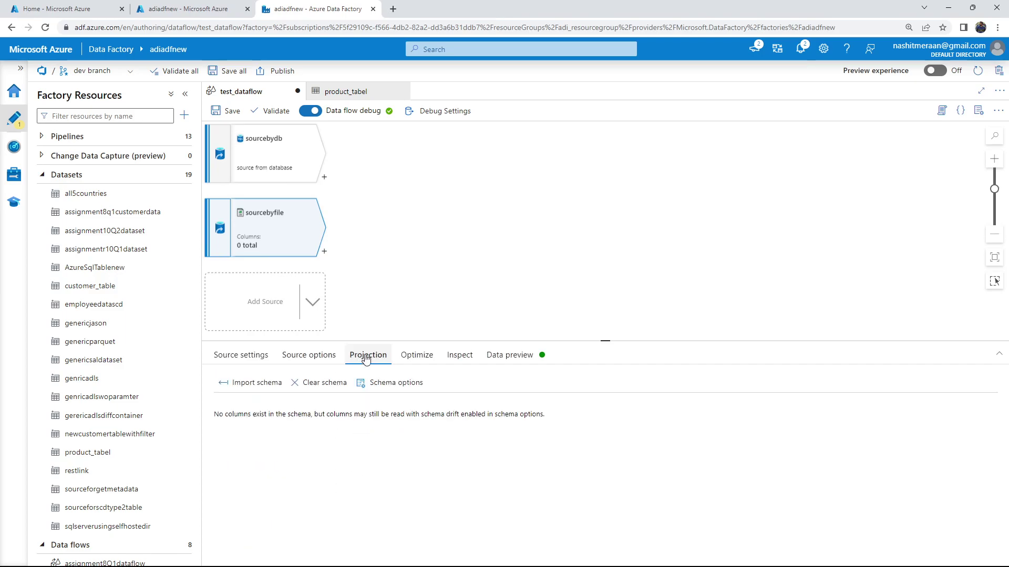
{"action": "left_click", "coordinate": [252, 386]}
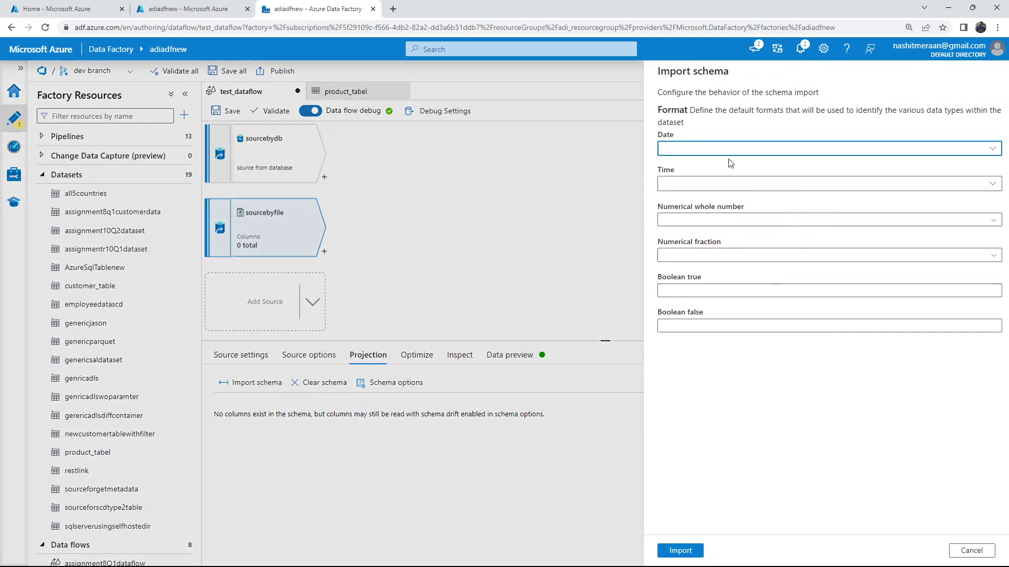
{"action": "left_click", "coordinate": [678, 549]}
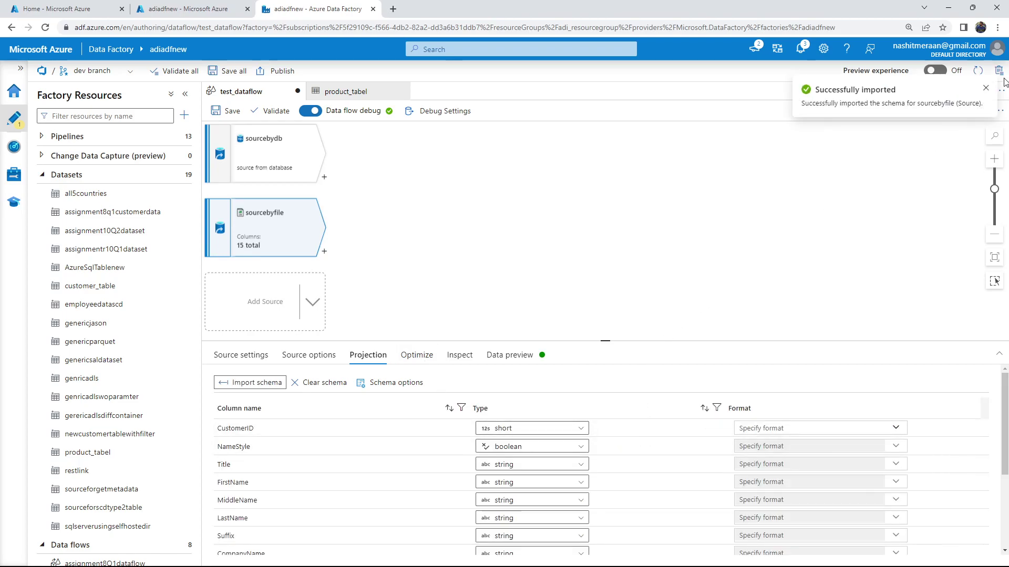
{"action": "left_click", "coordinate": [985, 91]}
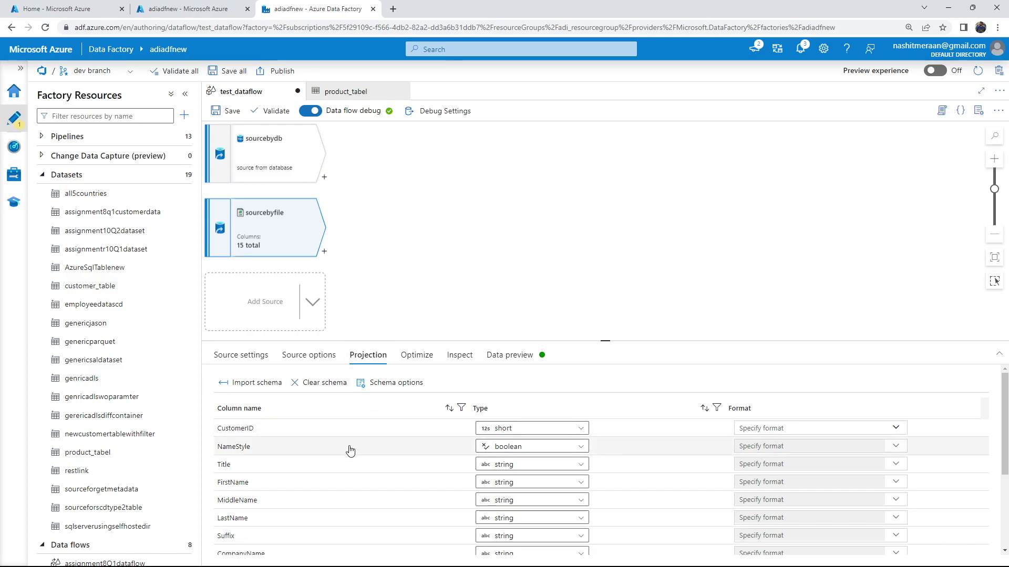
Review the imported columns and types of sourcebyfile and fetch its data preview
{"action": "scroll", "coordinate": [349, 441], "scroll_direction": "down", "scroll_amount": 3}
{"action": "scroll", "coordinate": [348, 432], "scroll_direction": "down", "scroll_amount": 1}
{"action": "scroll", "coordinate": [351, 440], "scroll_direction": "up", "scroll_amount": 5}
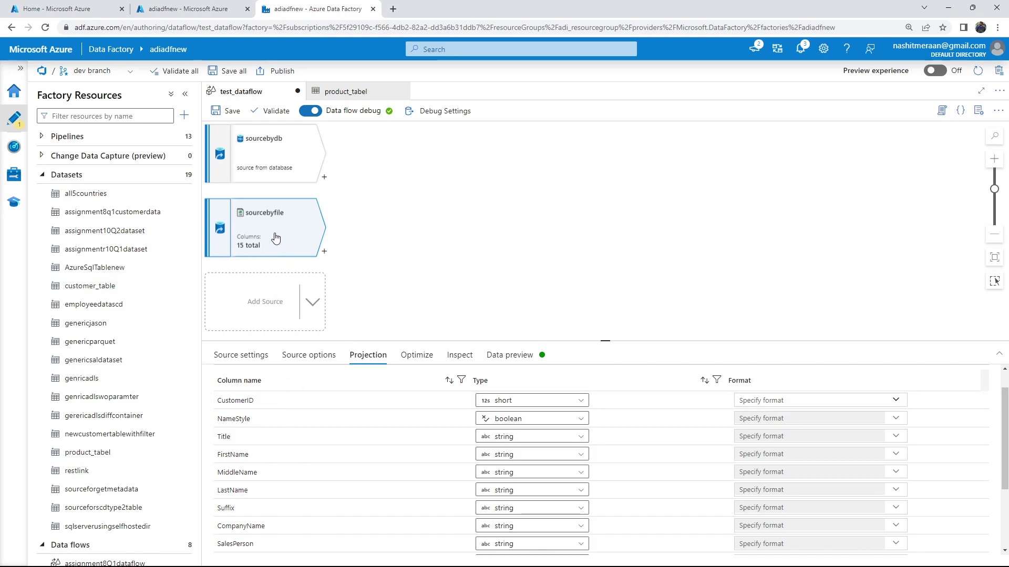
{"action": "left_click", "coordinate": [414, 362]}
{"action": "left_click", "coordinate": [453, 364]}
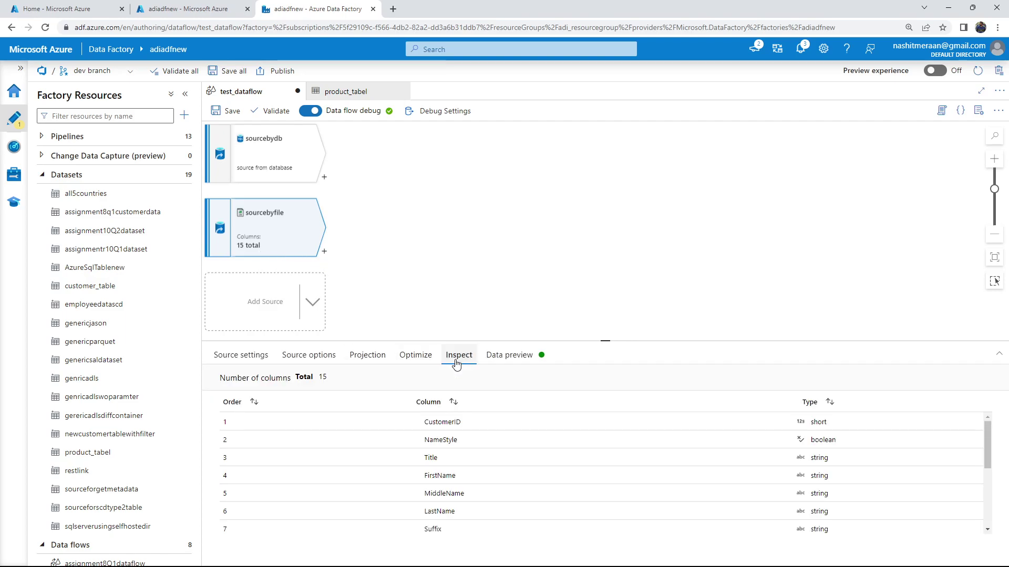
{"action": "left_click", "coordinate": [521, 362]}
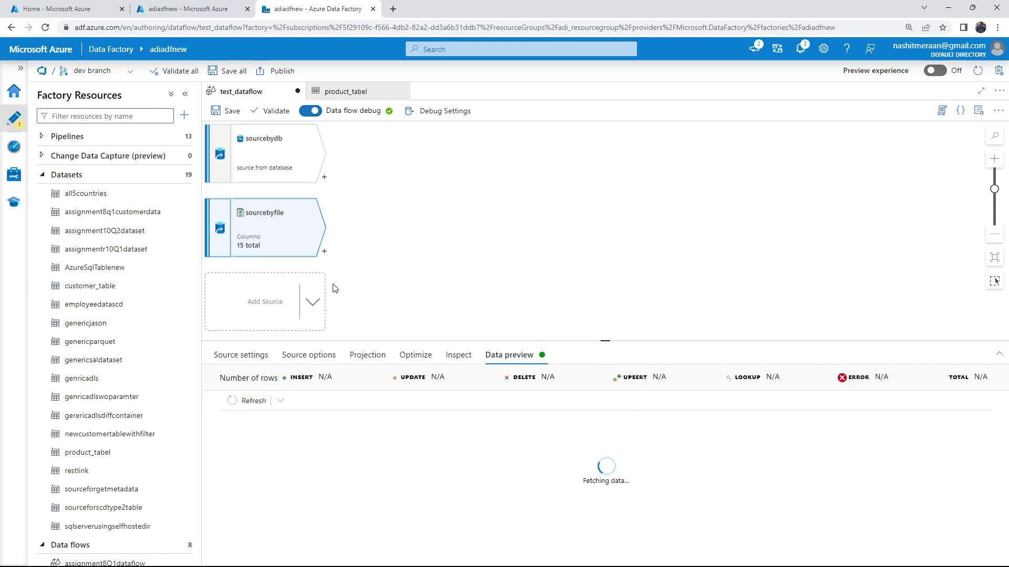
Add a Join transformation after sourcebydb
{"action": "left_click", "coordinate": [278, 167]}
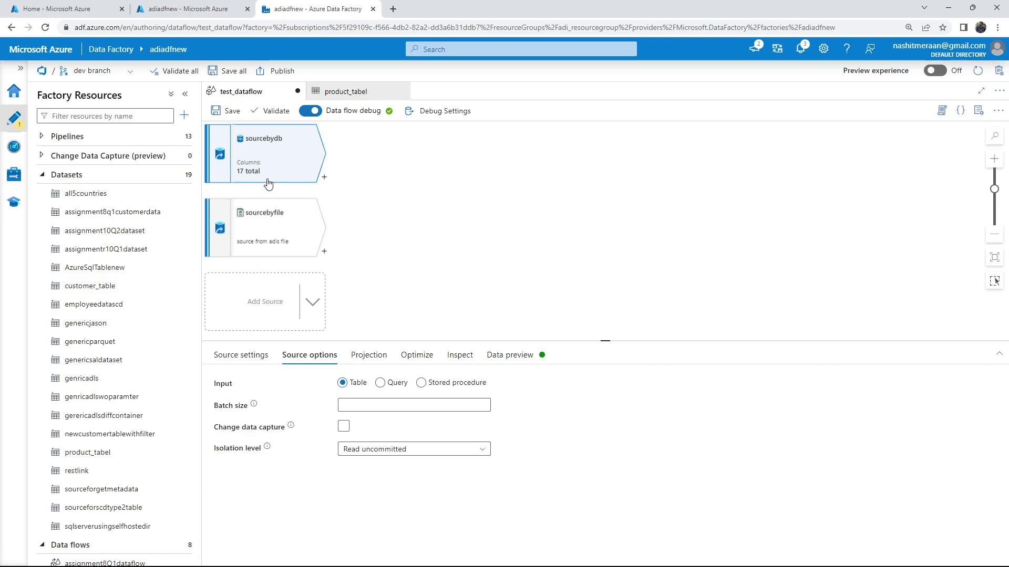
{"action": "left_click", "coordinate": [325, 178]}
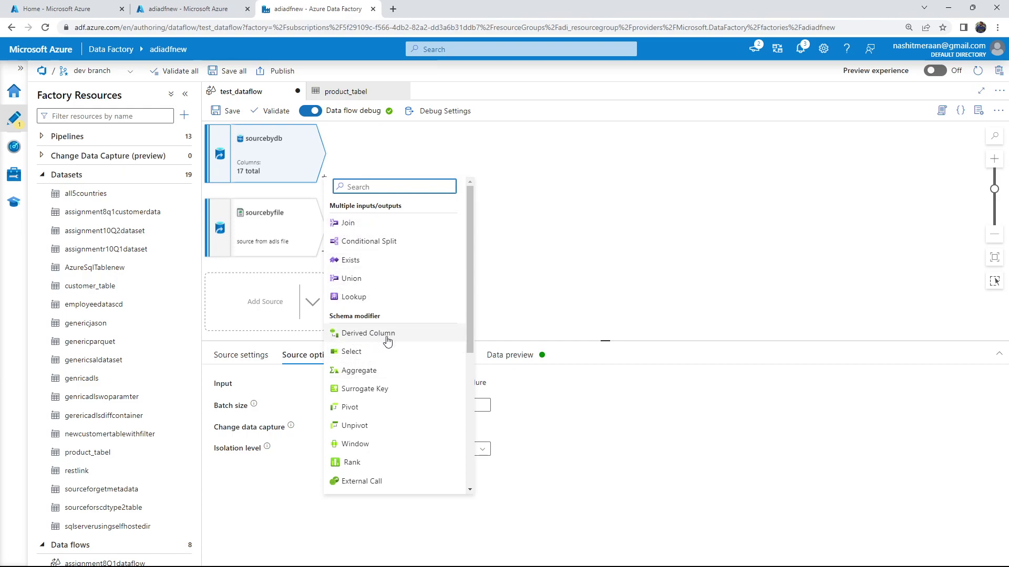
{"action": "left_click", "coordinate": [386, 232]}
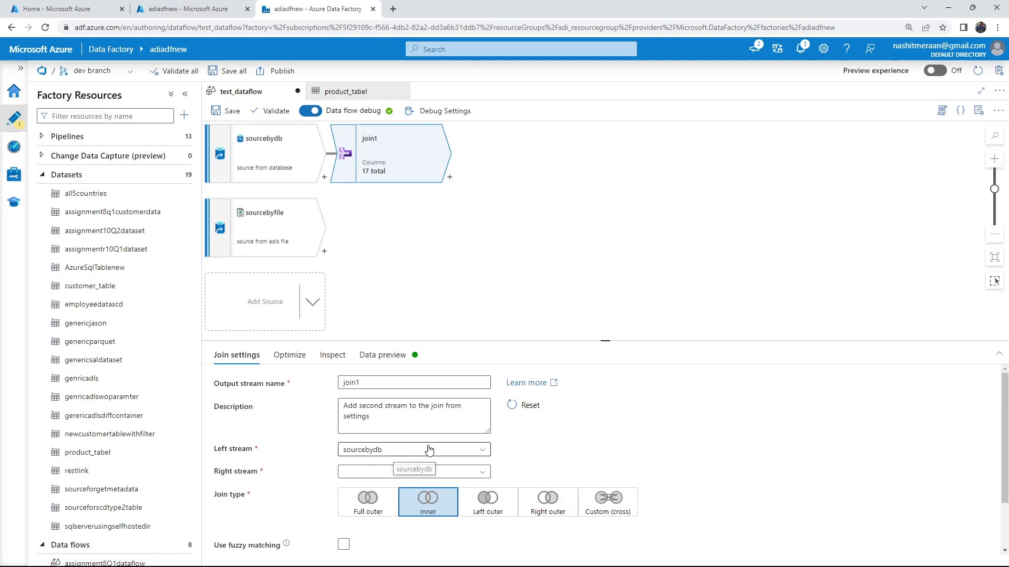
Set the left stream of join1 to sourcebyfile and the right stream to sourcebydb
{"action": "scroll", "coordinate": [435, 438], "scroll_direction": "down", "scroll_amount": 1}
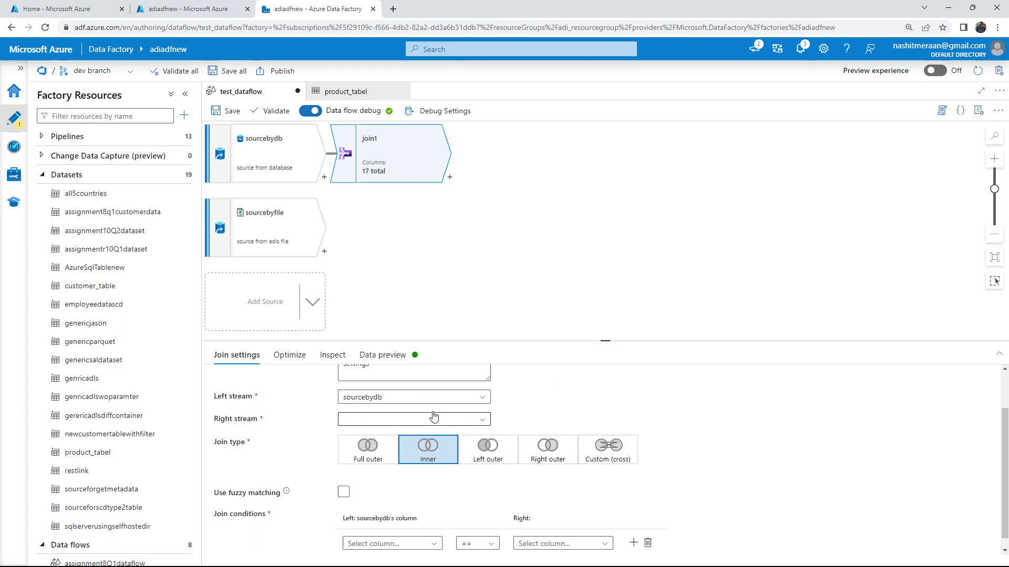
{"action": "left_click", "coordinate": [389, 400]}
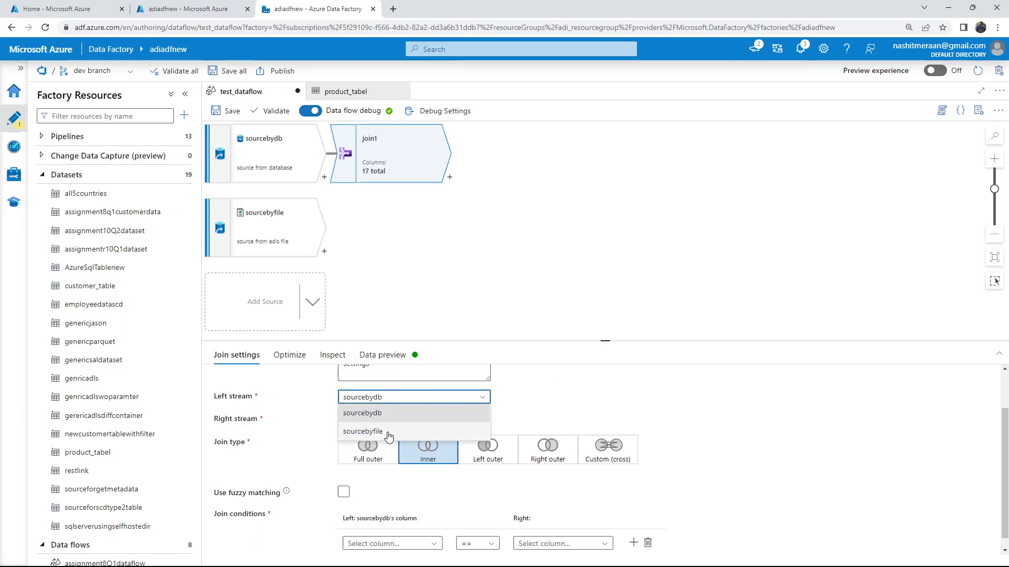
{"action": "left_click", "coordinate": [415, 428]}
{"action": "scroll", "coordinate": [681, 413], "scroll_direction": "up", "scroll_amount": 2}
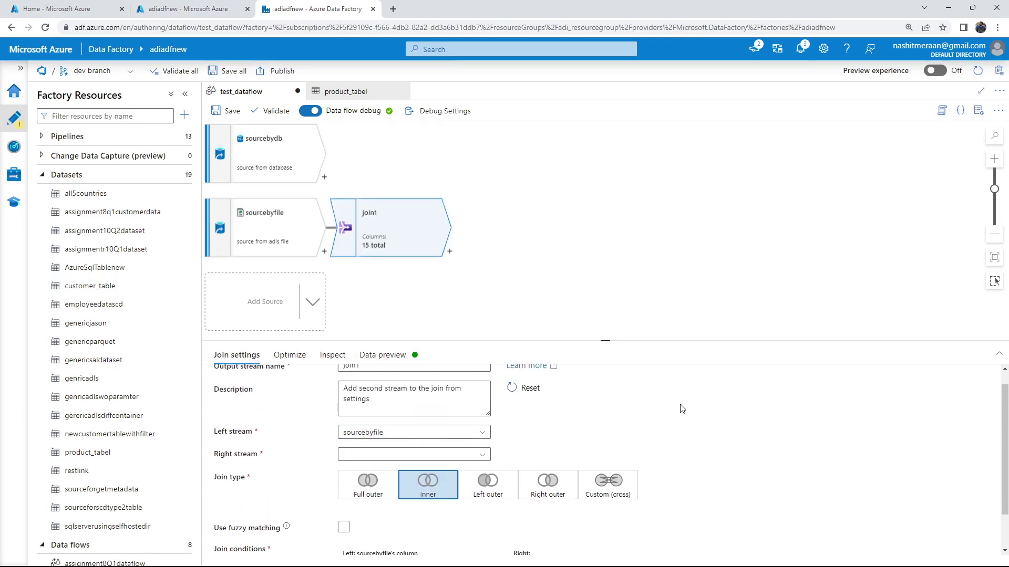
{"action": "scroll", "coordinate": [682, 418], "scroll_direction": "down", "scroll_amount": 2}
{"action": "scroll", "coordinate": [674, 430], "scroll_direction": "up", "scroll_amount": 1}
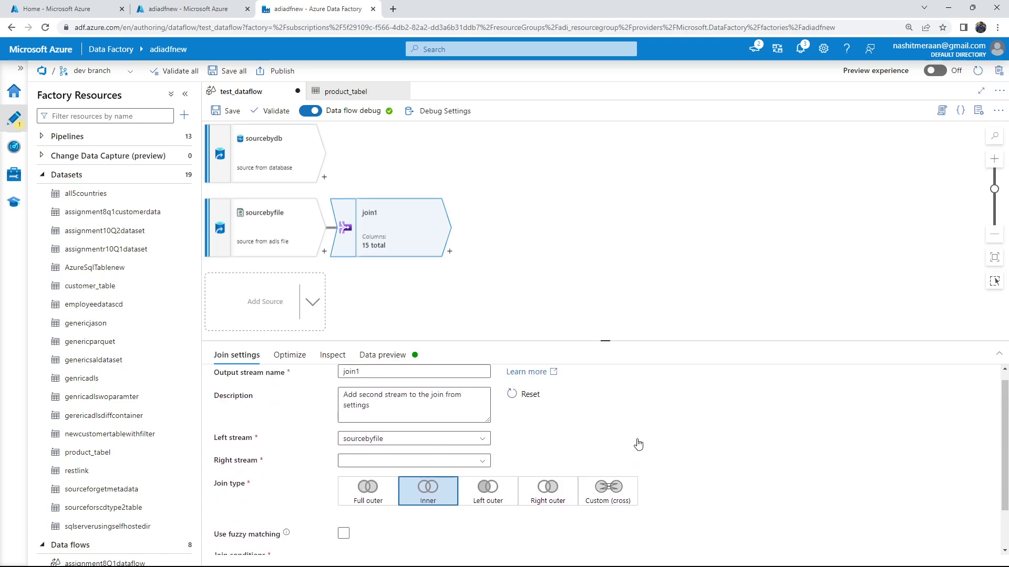
{"action": "scroll", "coordinate": [604, 455], "scroll_direction": "down", "scroll_amount": 1}
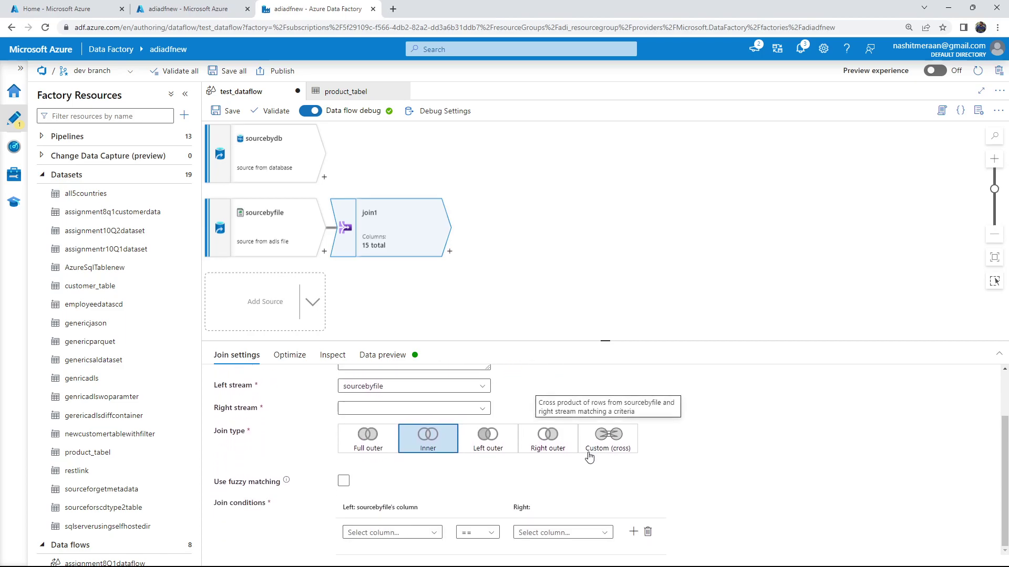
{"action": "scroll", "coordinate": [515, 475], "scroll_direction": "up", "scroll_amount": 1}
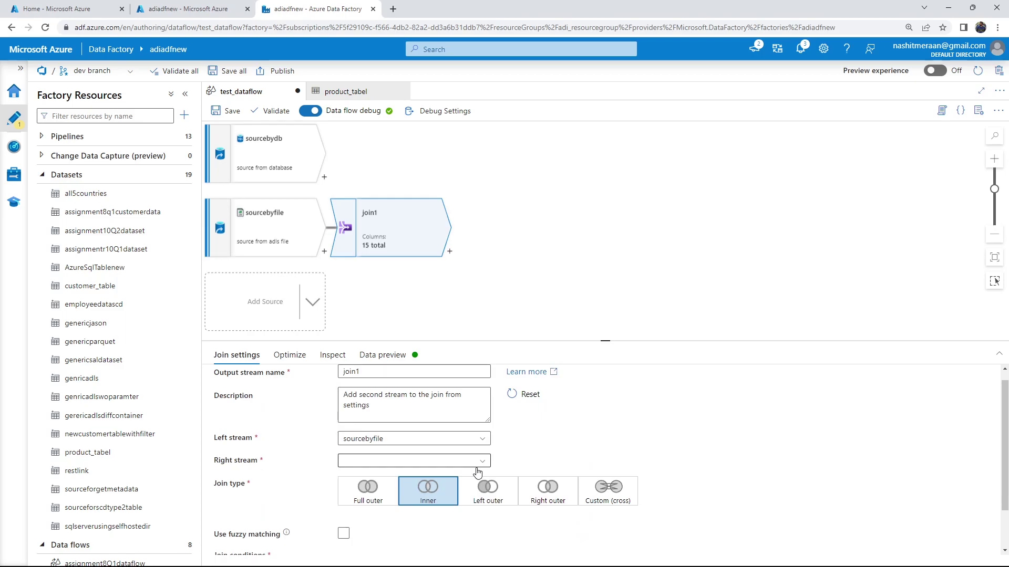
{"action": "left_click", "coordinate": [459, 468]}
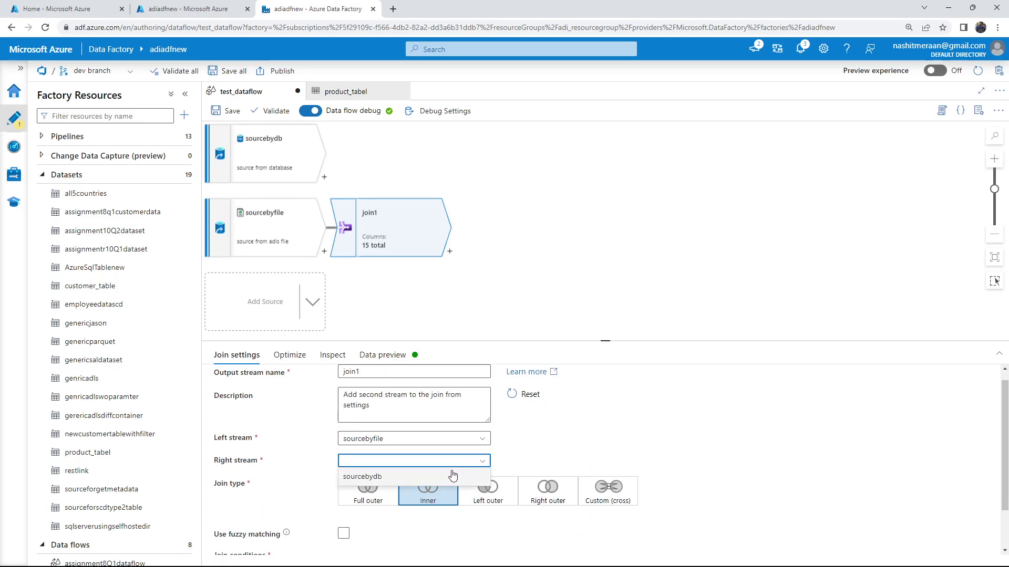
{"action": "left_click", "coordinate": [436, 478]}
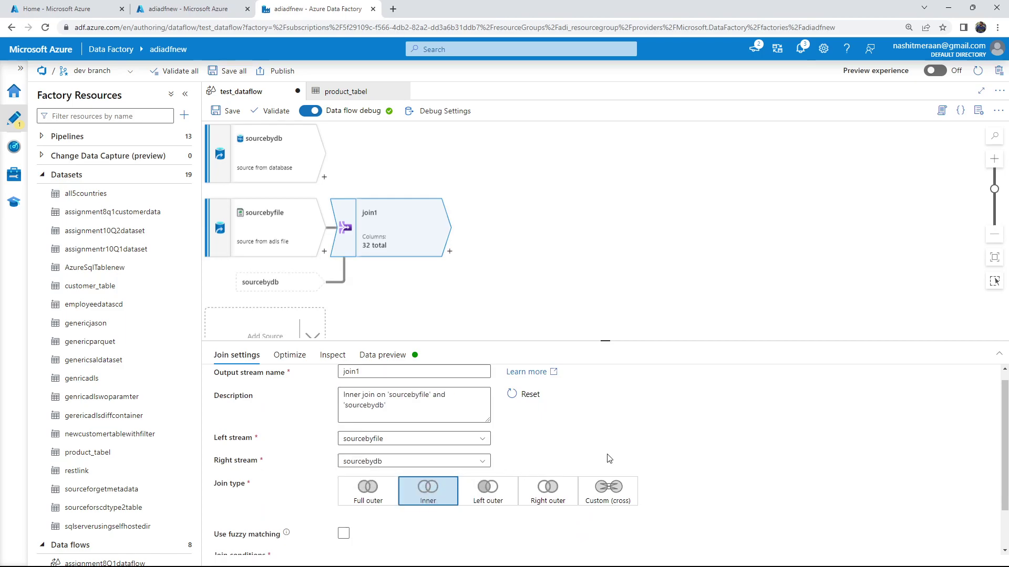
Set the left column of join1's condition to CustomerID and search the sourcebydb columns for a matching customer column
{"action": "scroll", "coordinate": [587, 455], "scroll_direction": "down", "scroll_amount": 1}
{"action": "left_click", "coordinate": [439, 524]}
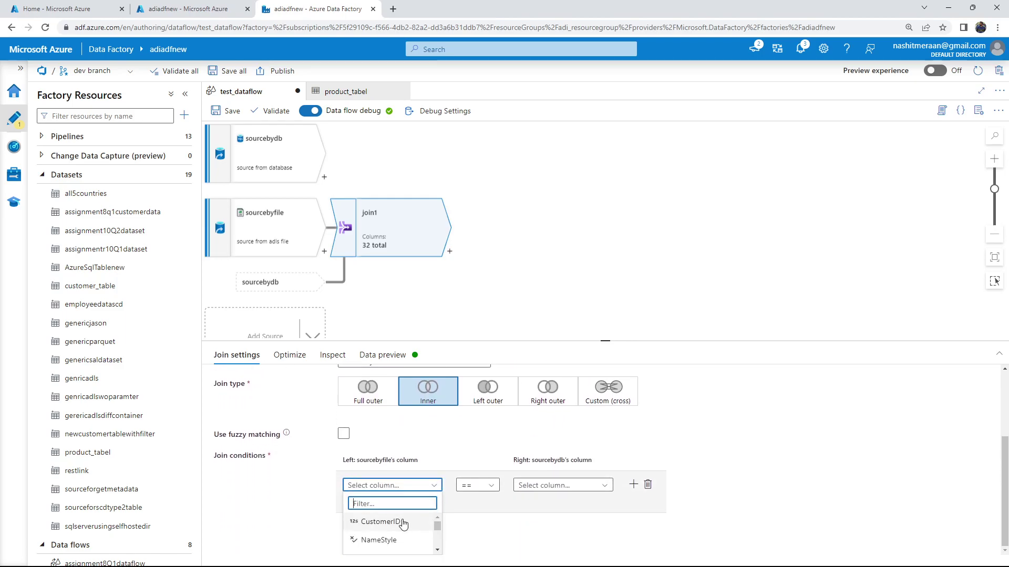
{"action": "left_click", "coordinate": [389, 519]}
{"action": "left_click", "coordinate": [594, 519]}
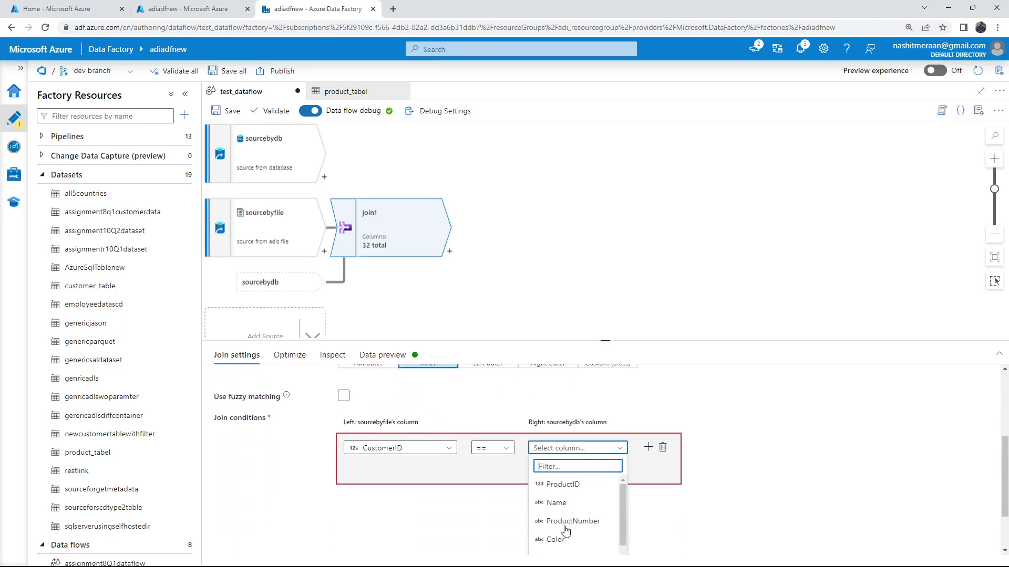
{"action": "type", "text": "cus"}
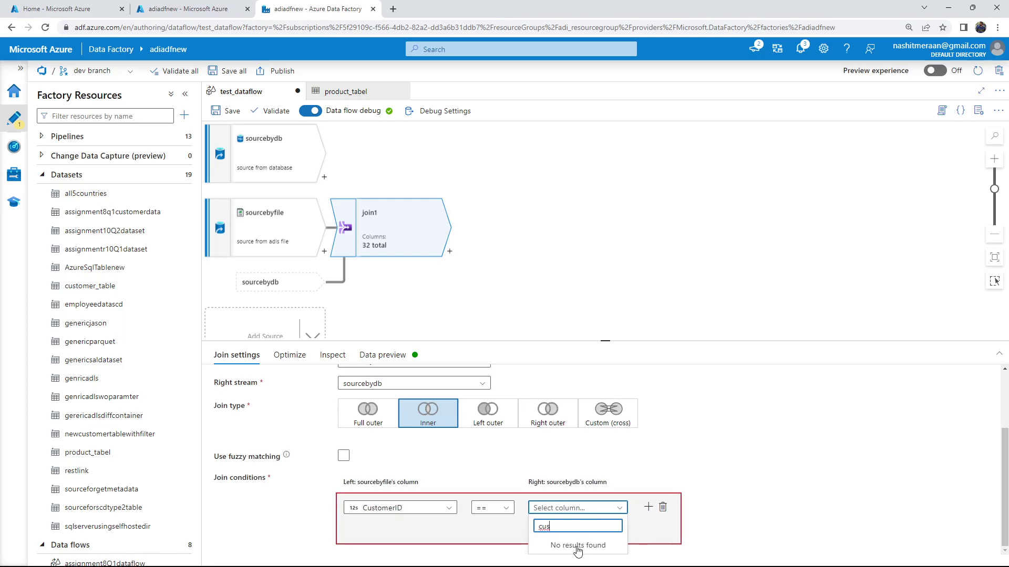
{"action": "key", "text": "BackSpace"}
{"action": "key", "text": "BackSpace"}
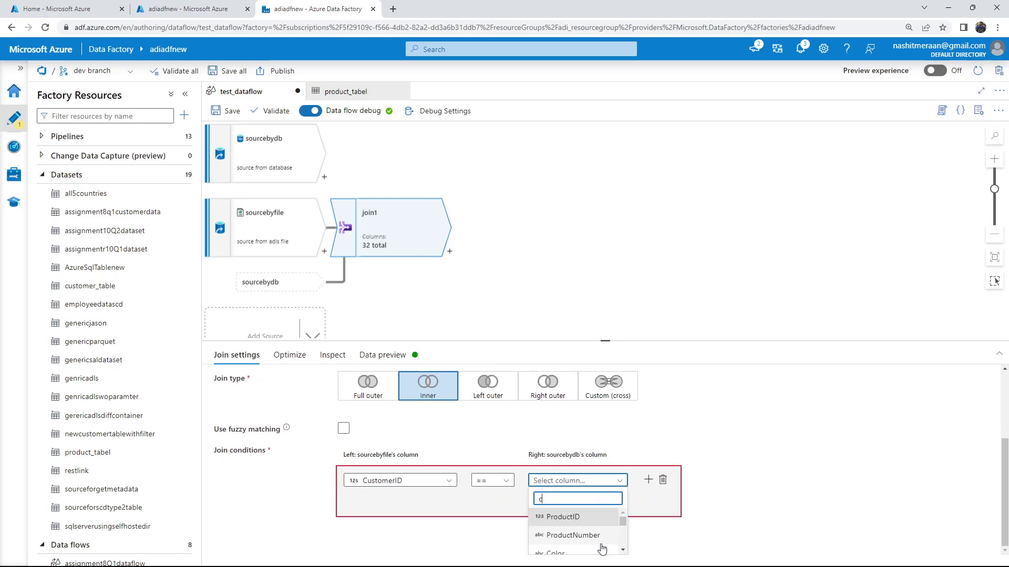
{"action": "scroll", "coordinate": [596, 544], "scroll_direction": "down", "scroll_amount": 3}
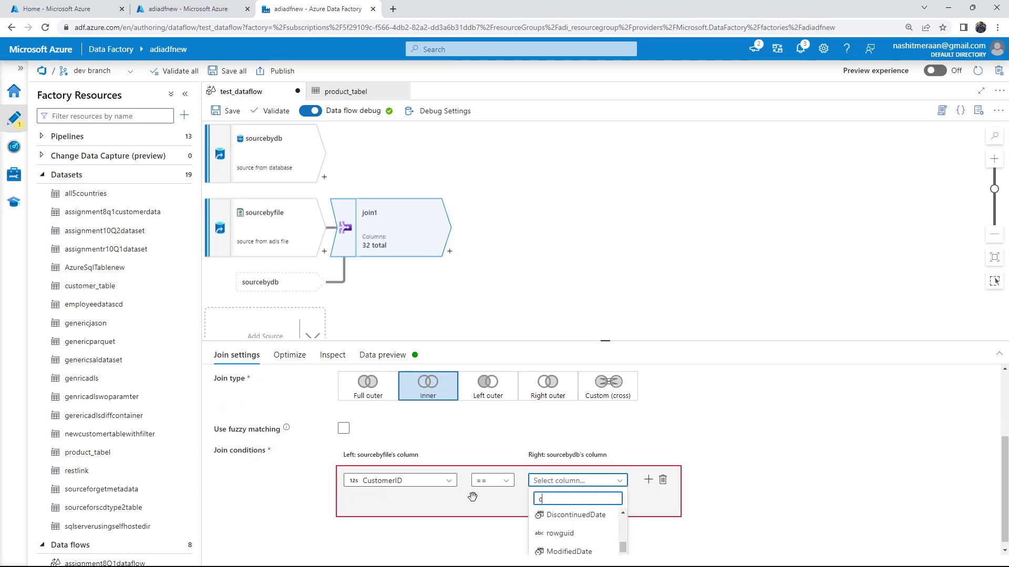
Change the join type of join1 to Full outer and open the left column choices of its join condition
{"action": "left_click", "coordinate": [408, 483]}
{"action": "scroll", "coordinate": [423, 525], "scroll_direction": "down", "scroll_amount": 1}
{"action": "left_click", "coordinate": [368, 439]}
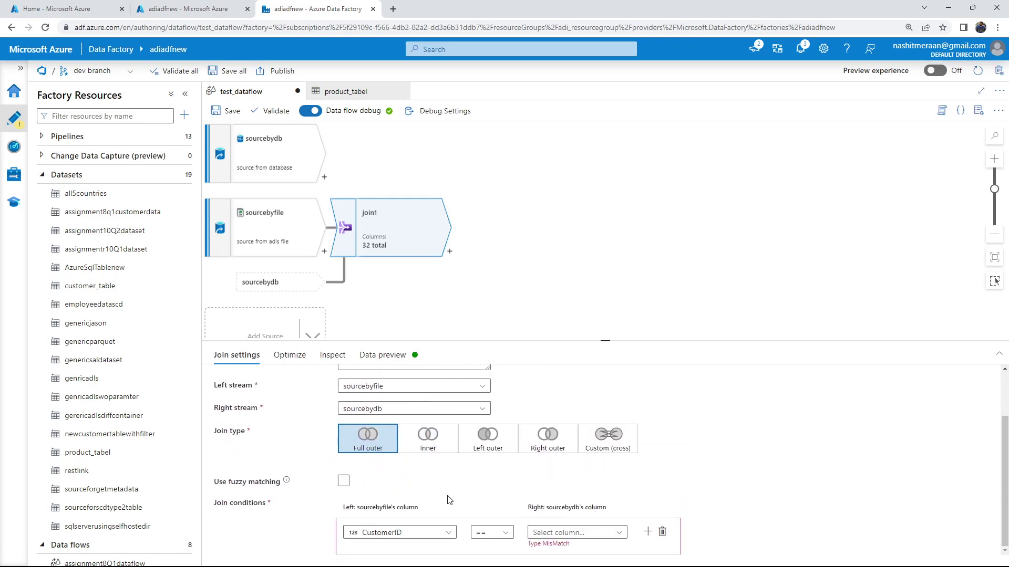
{"action": "left_click", "coordinate": [415, 533]}
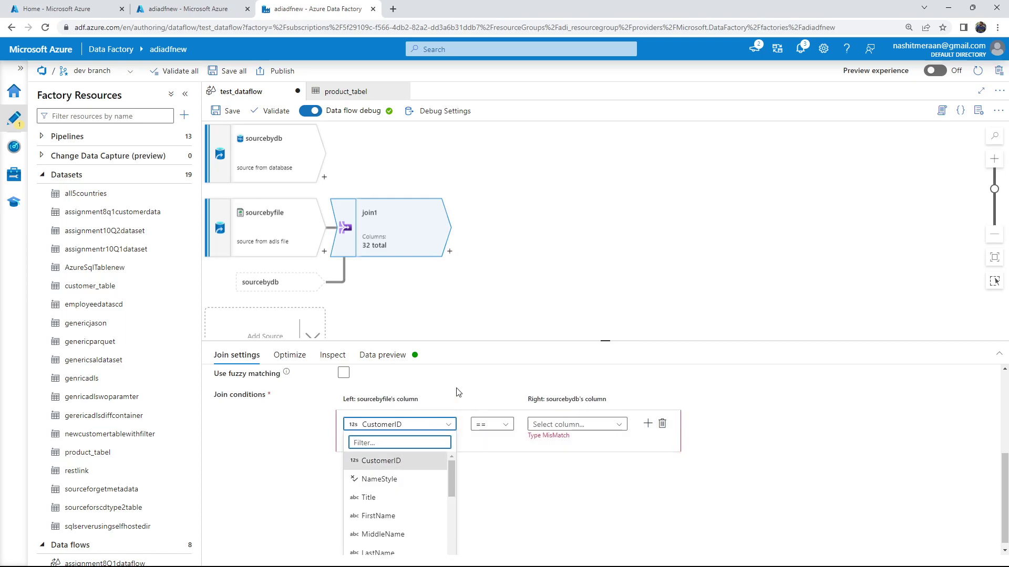
Delete the join1 transformation from the data flow
{"action": "left_click", "coordinate": [401, 216]}
{"action": "key", "text": "Delete"}
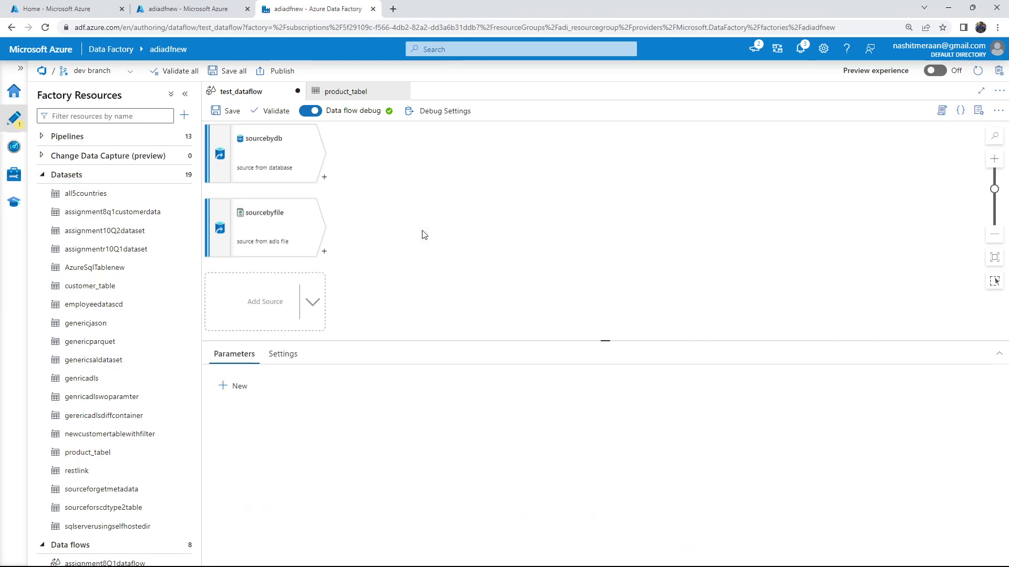
{"action": "scroll", "coordinate": [419, 231], "scroll_direction": "up", "scroll_amount": 3}
{"action": "scroll", "coordinate": [343, 288], "scroll_direction": "down", "scroll_amount": 1}
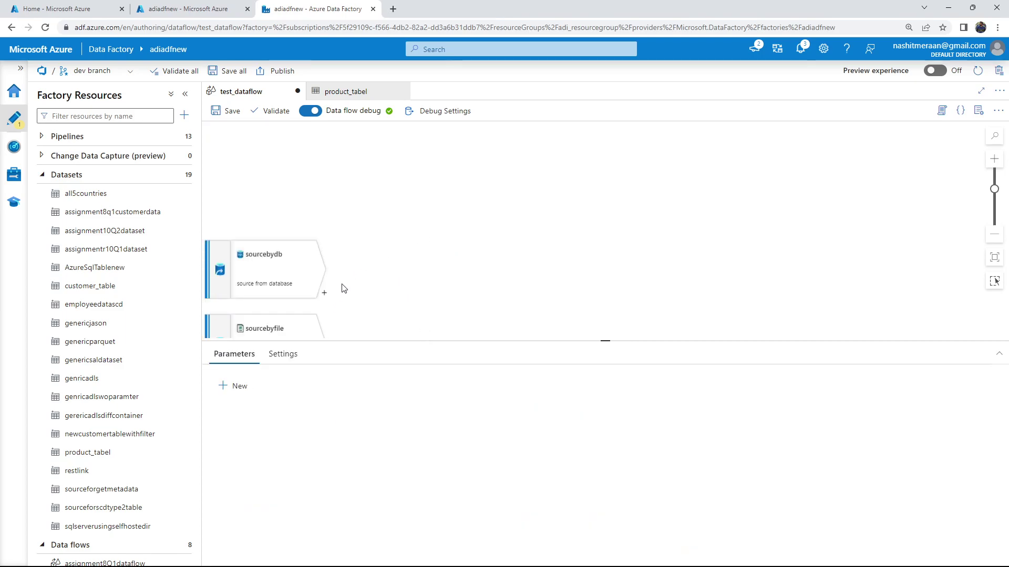
{"action": "scroll", "coordinate": [343, 288], "scroll_direction": "down", "scroll_amount": 2}
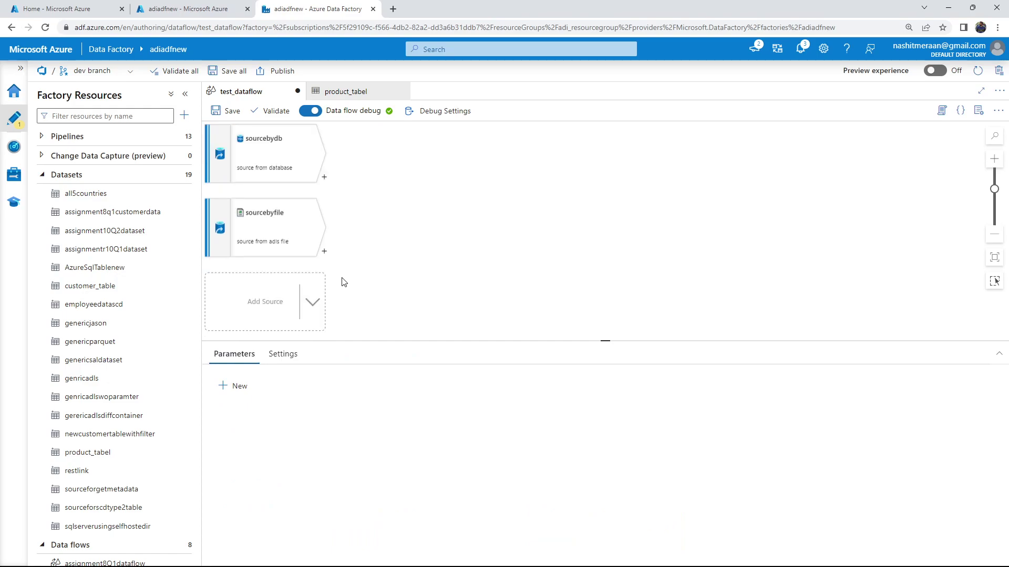
Add a Derived Column transformation and set its incoming stream to sourcebyfile
{"action": "left_click", "coordinate": [323, 178]}
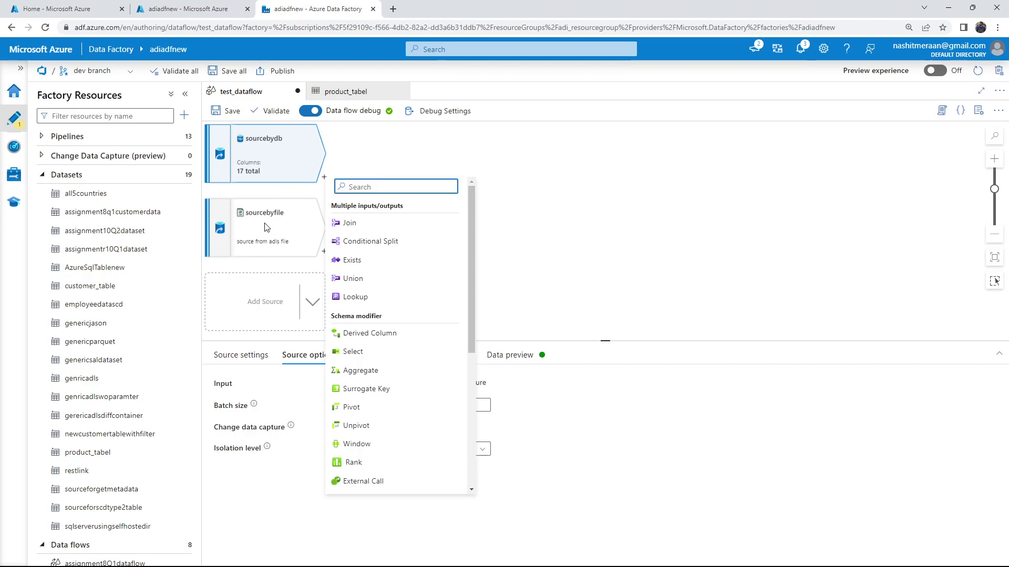
{"action": "left_click", "coordinate": [387, 339]}
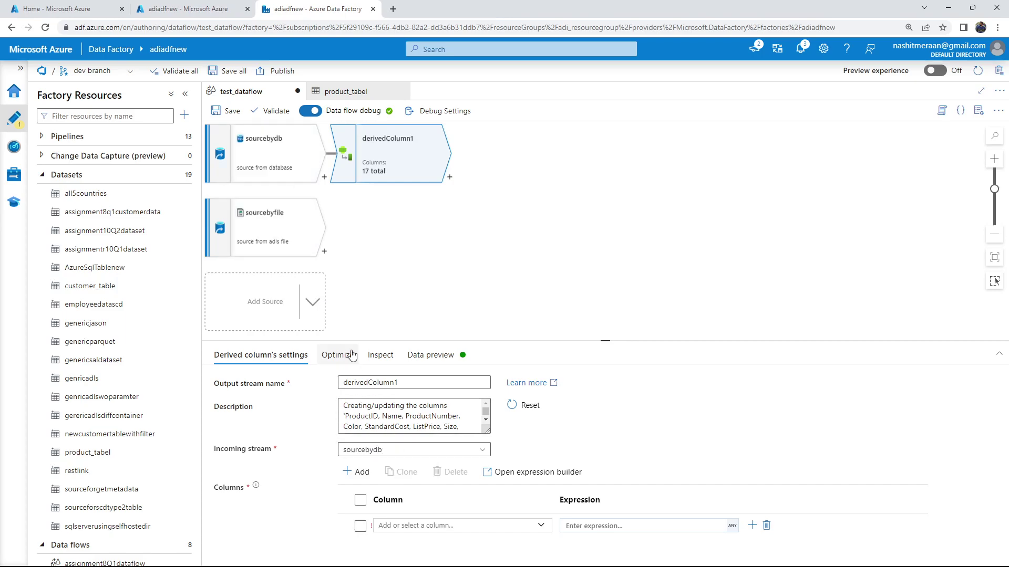
{"action": "left_click", "coordinate": [413, 450]}
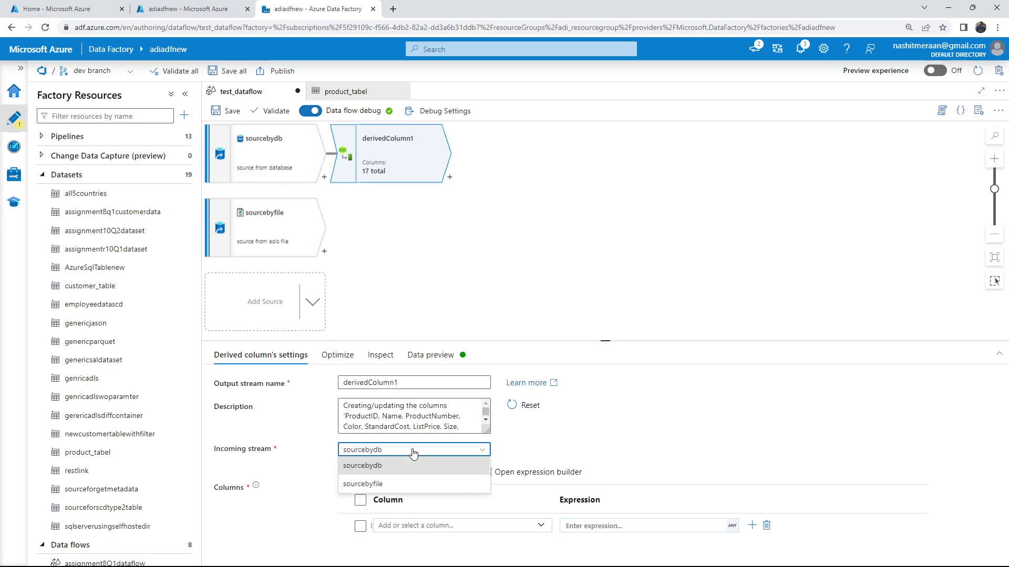
{"action": "left_click", "coordinate": [390, 484]}
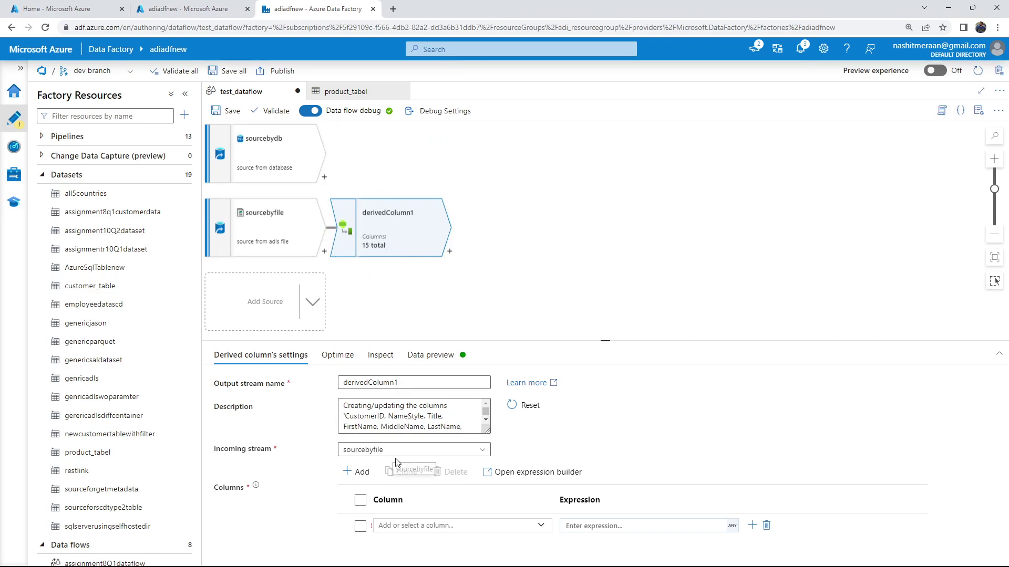
Name the new column of derivedColumn1 customerid
{"action": "left_click", "coordinate": [507, 528]}
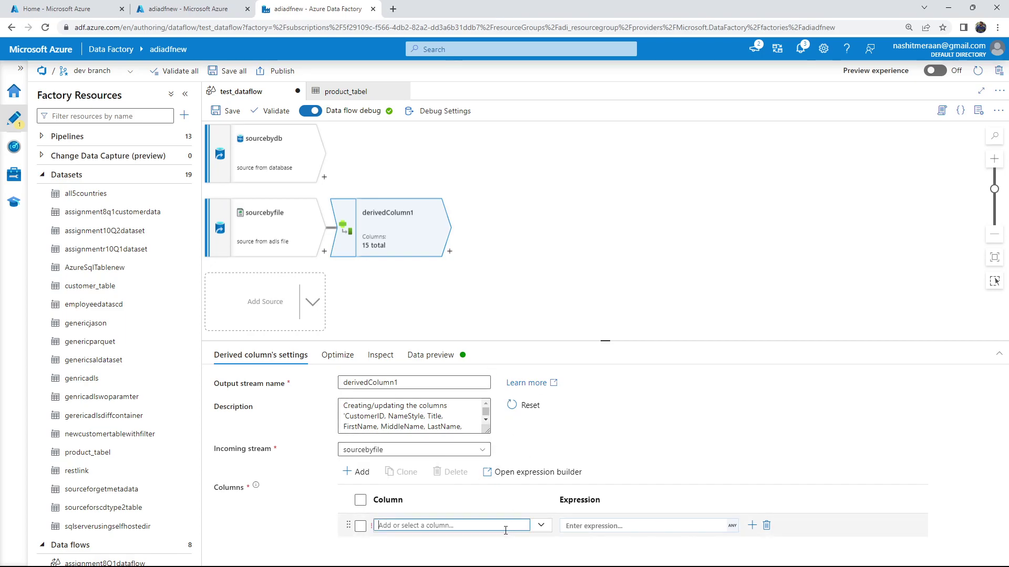
{"action": "left_click", "coordinate": [539, 527]}
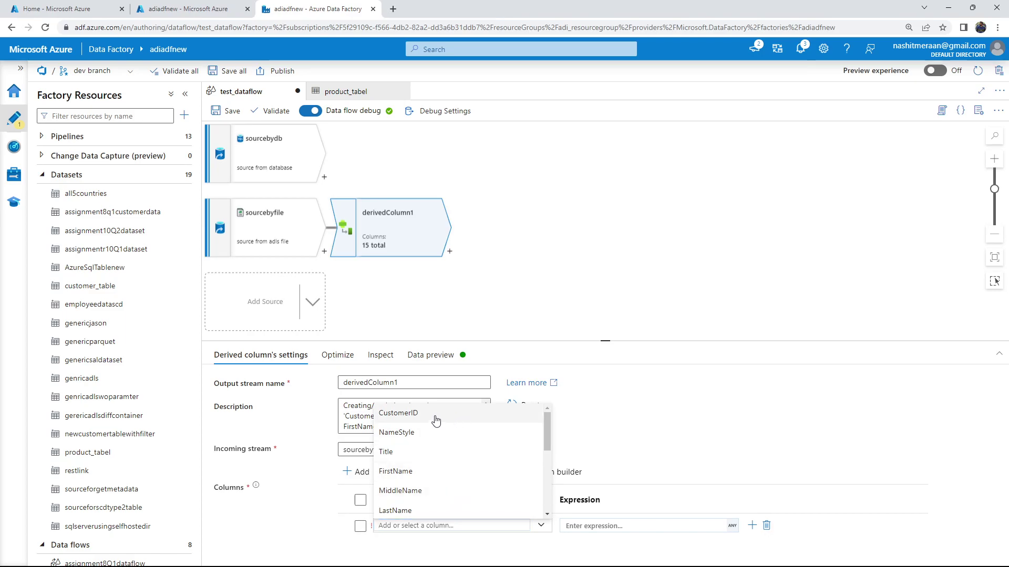
{"action": "left_click", "coordinate": [460, 415]}
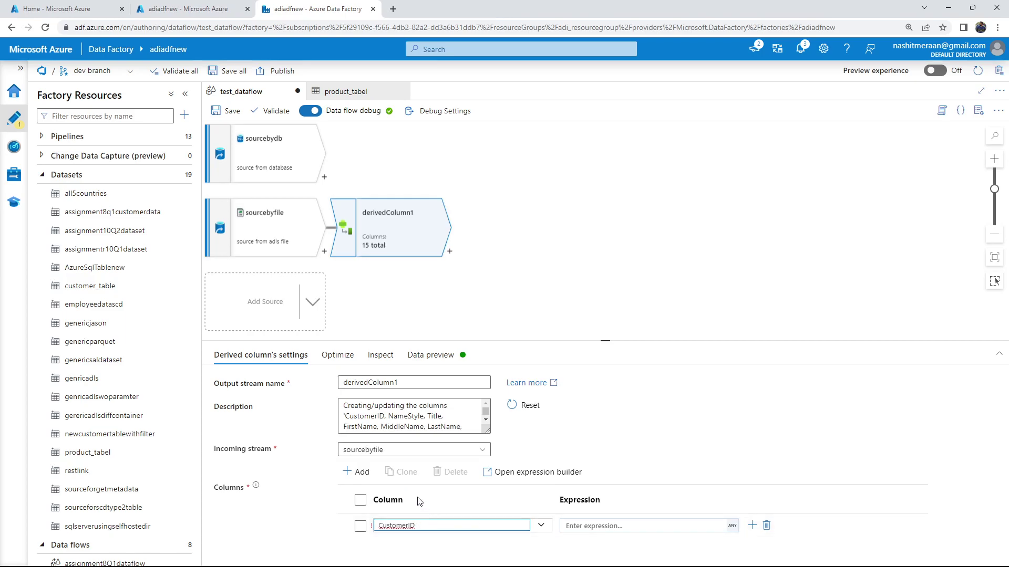
{"action": "double_click", "coordinate": [448, 522]}
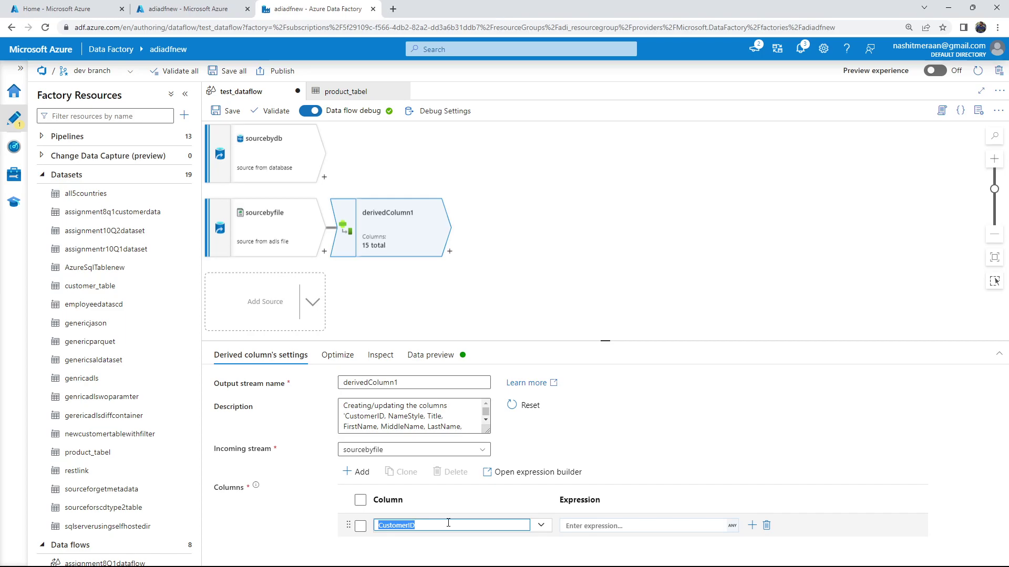
{"action": "type", "text": "customer"}
Build the expression CustomerID%2==0 for the customerid column in the expression builder and save it
{"action": "left_click", "coordinate": [605, 525]}
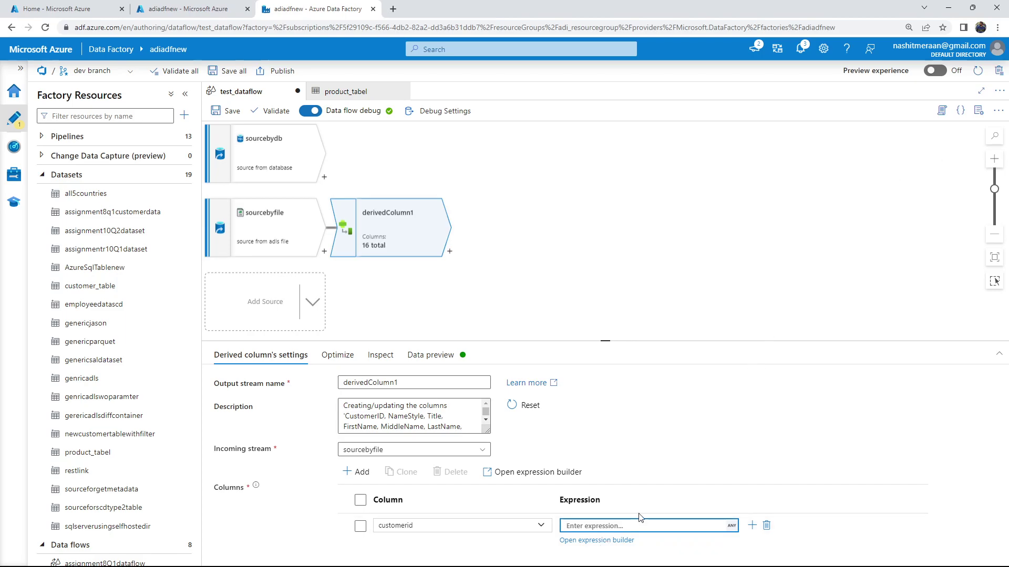
{"action": "left_click", "coordinate": [604, 541]}
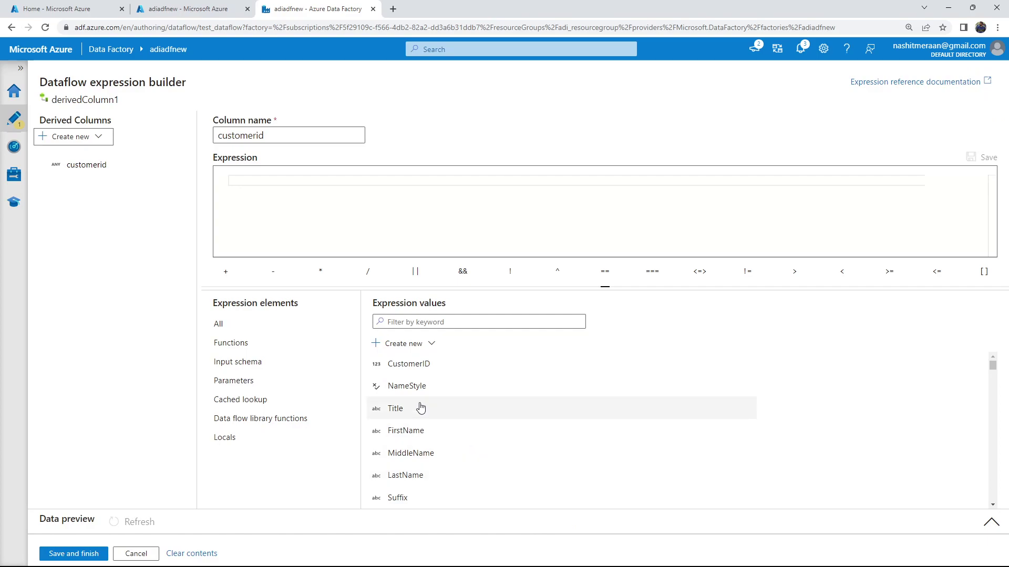
{"action": "left_click", "coordinate": [409, 370]}
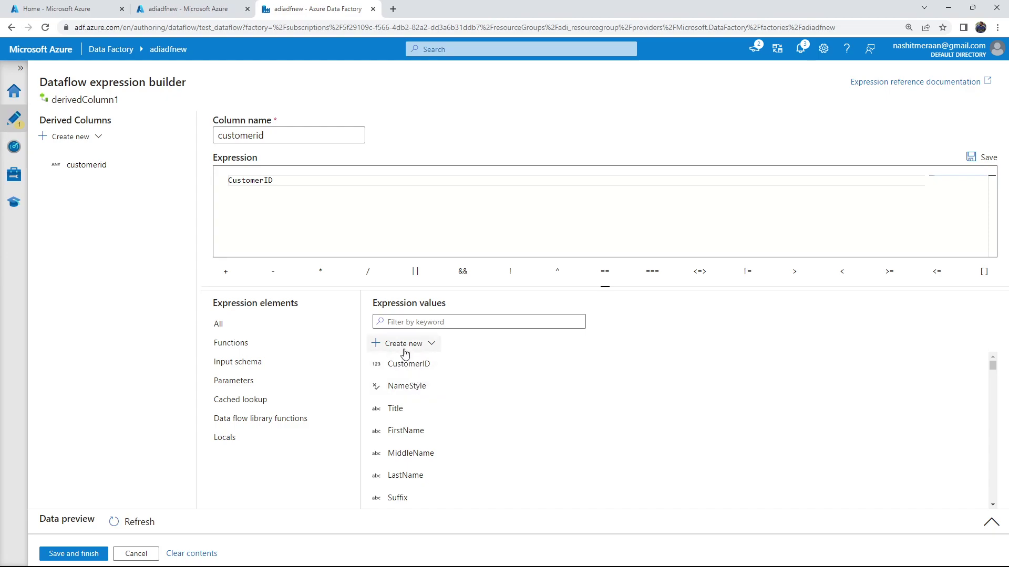
{"action": "type", "text": "%2==0"}
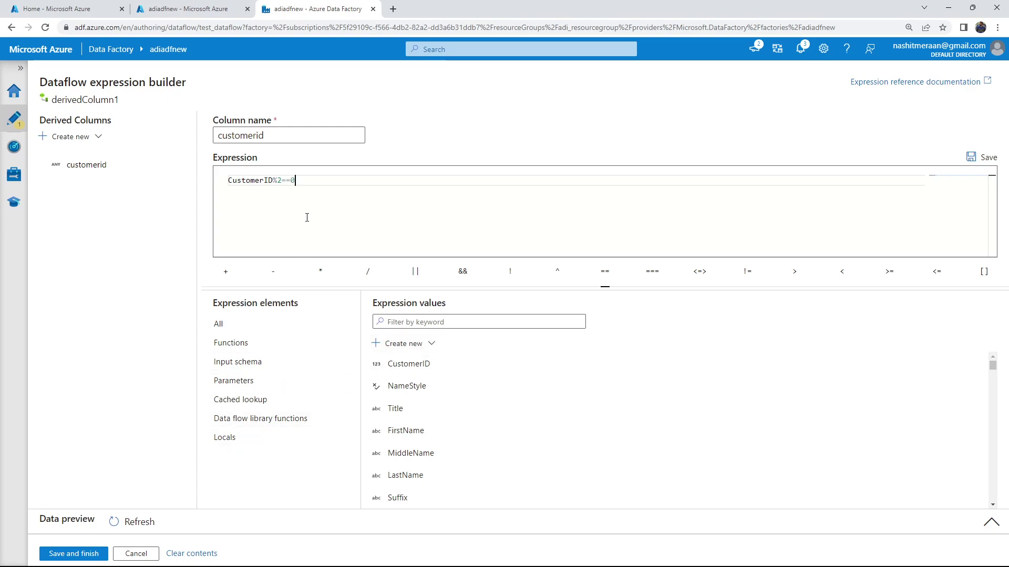
{"action": "left_click_drag", "start_coordinate": [300, 180], "coordinate": [227, 181]}
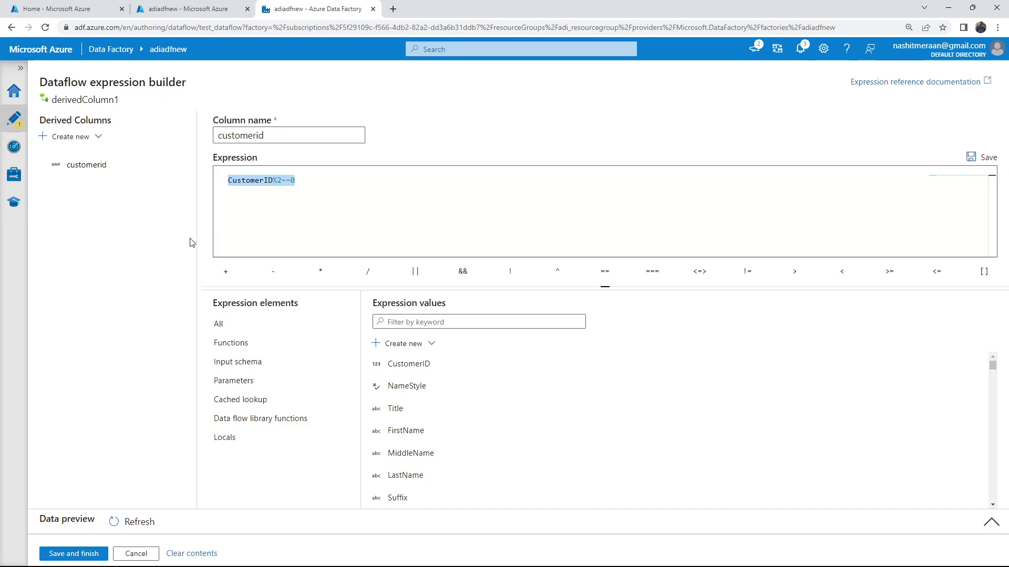
{"action": "left_click", "coordinate": [73, 553]}
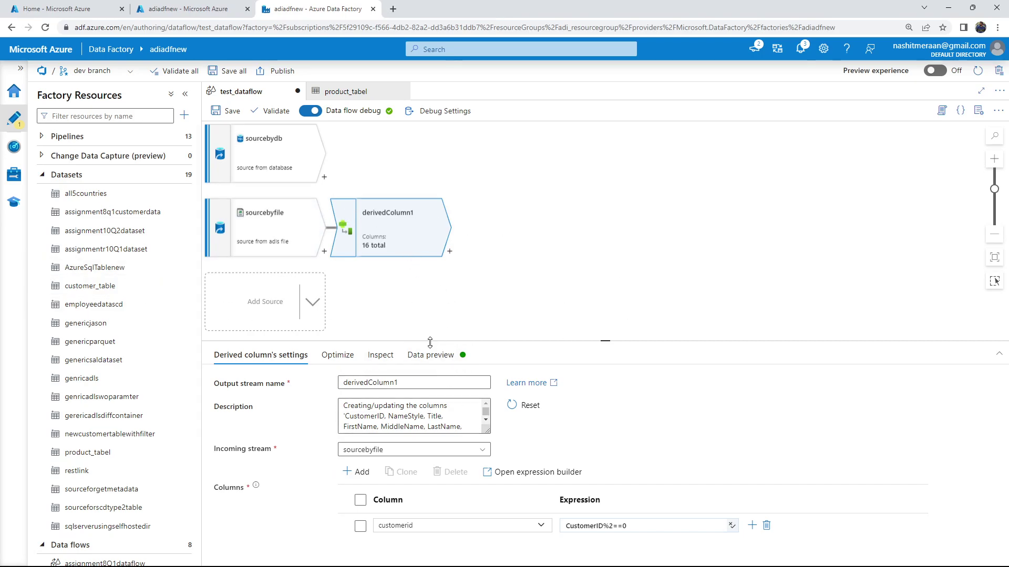
Fetch the data preview of derivedColumn1 and compare the new customerid column with the original CustomerID values
{"action": "left_click", "coordinate": [430, 355]}
{"action": "left_click", "coordinate": [248, 401]}
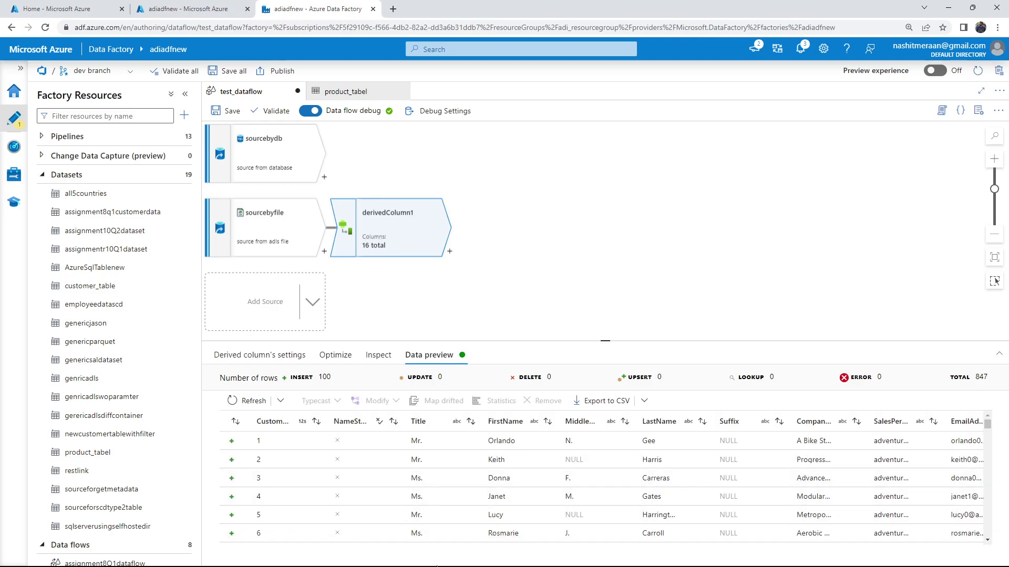
{"action": "left_click_drag", "start_coordinate": [427, 539], "coordinate": [732, 542]}
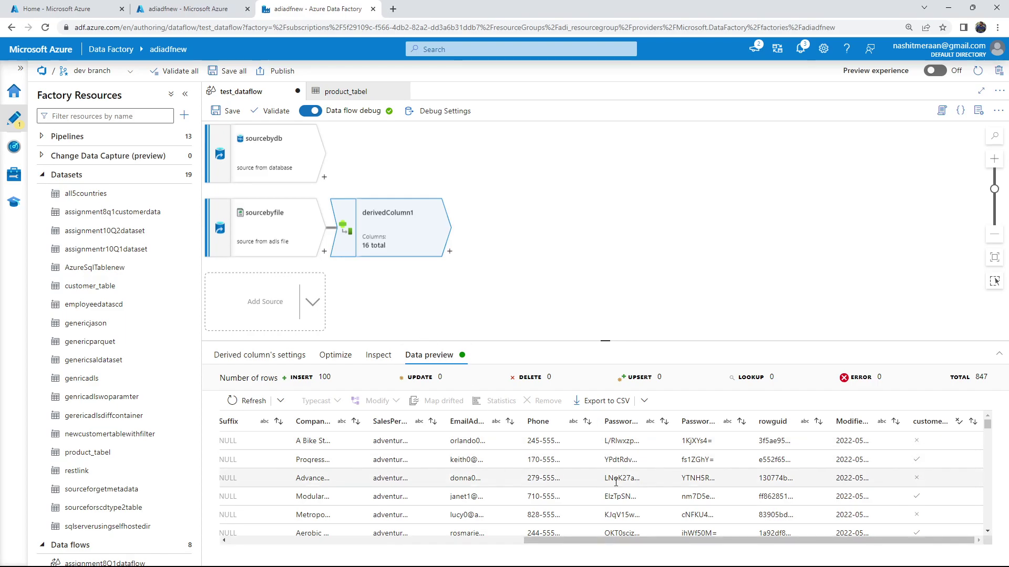
{"action": "left_click_drag", "start_coordinate": [667, 539], "coordinate": [753, 528]}
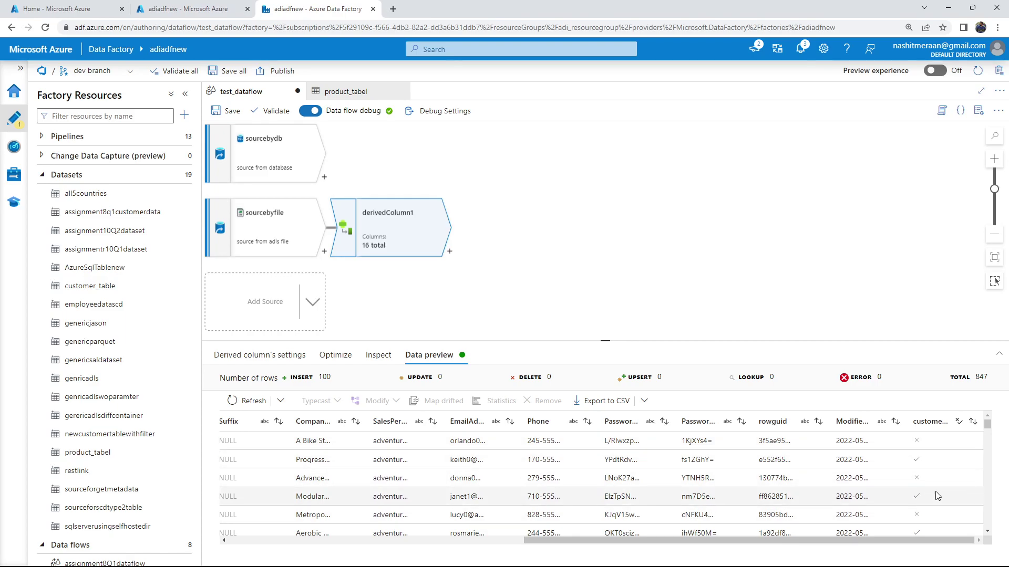
{"action": "left_click_drag", "start_coordinate": [562, 542], "coordinate": [262, 541]}
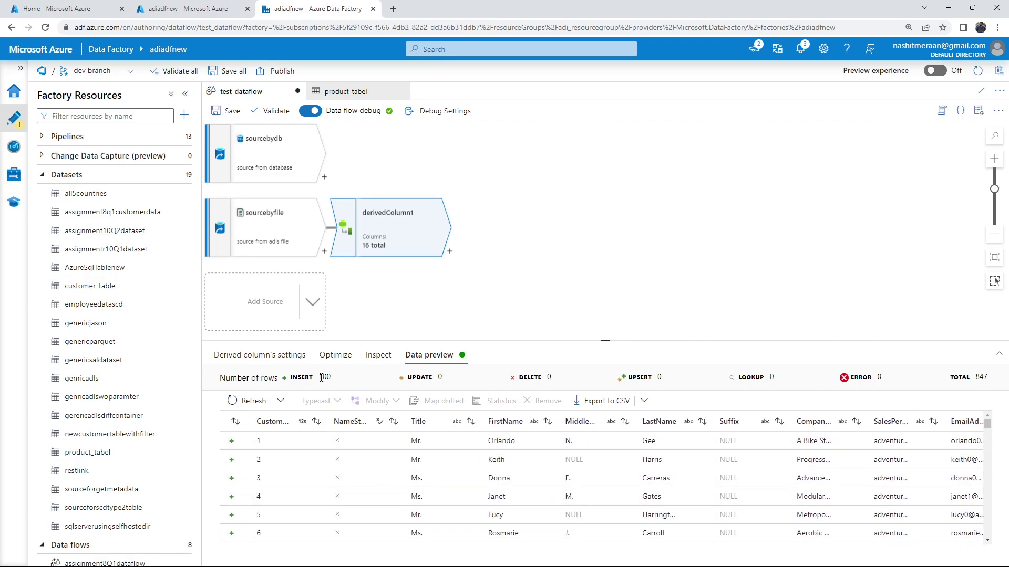
Add a Select transformation after sourcebydb and review its input column mappings
{"action": "left_click", "coordinate": [324, 177]}
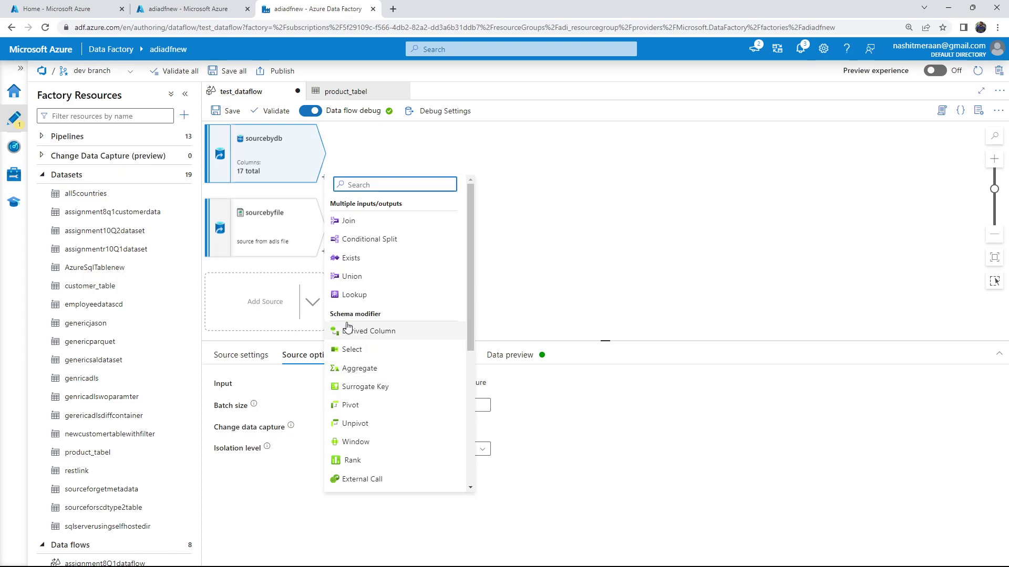
{"action": "left_click", "coordinate": [518, 222]}
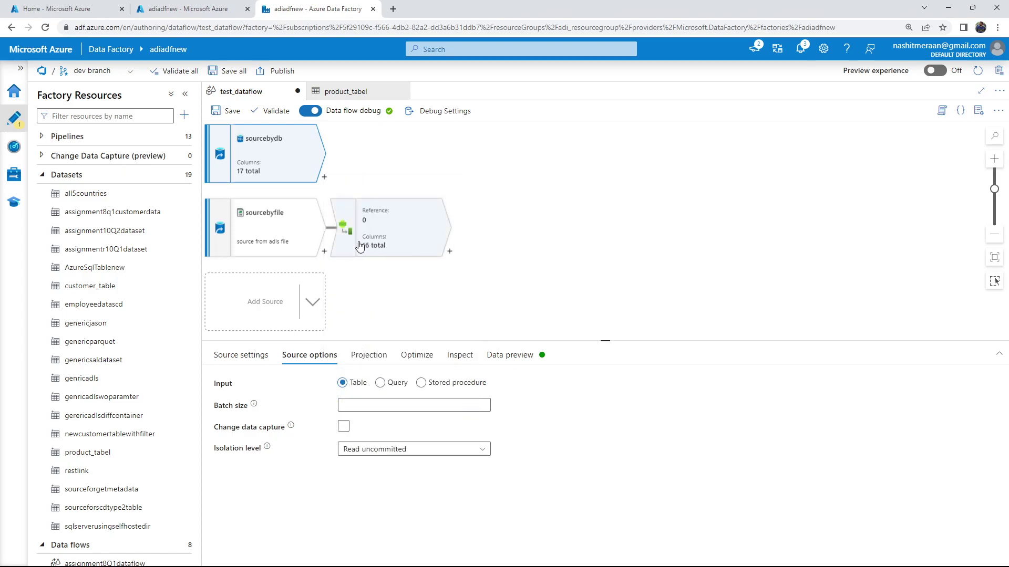
{"action": "left_click", "coordinate": [323, 177]}
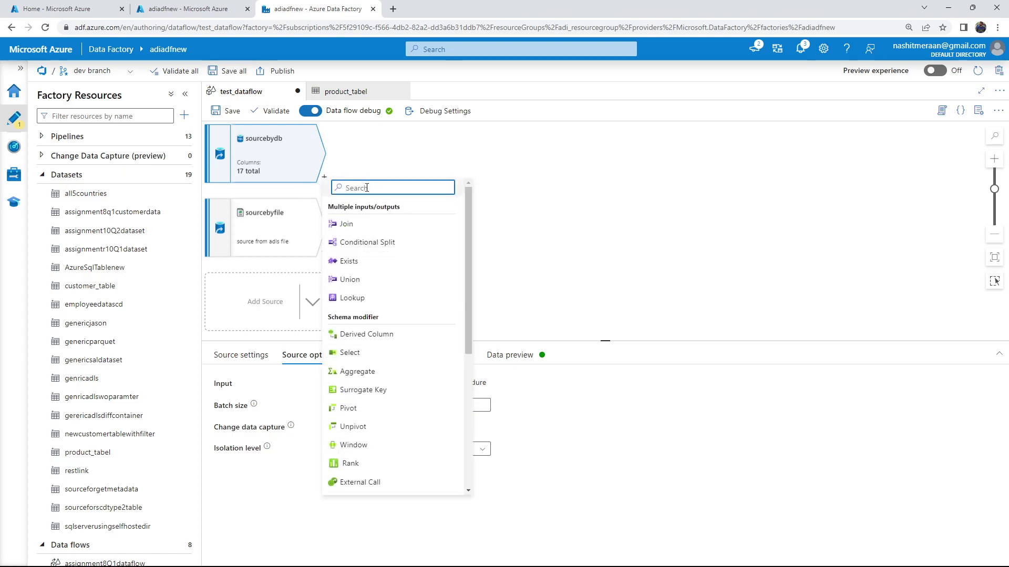
{"action": "type", "text": "sel"}
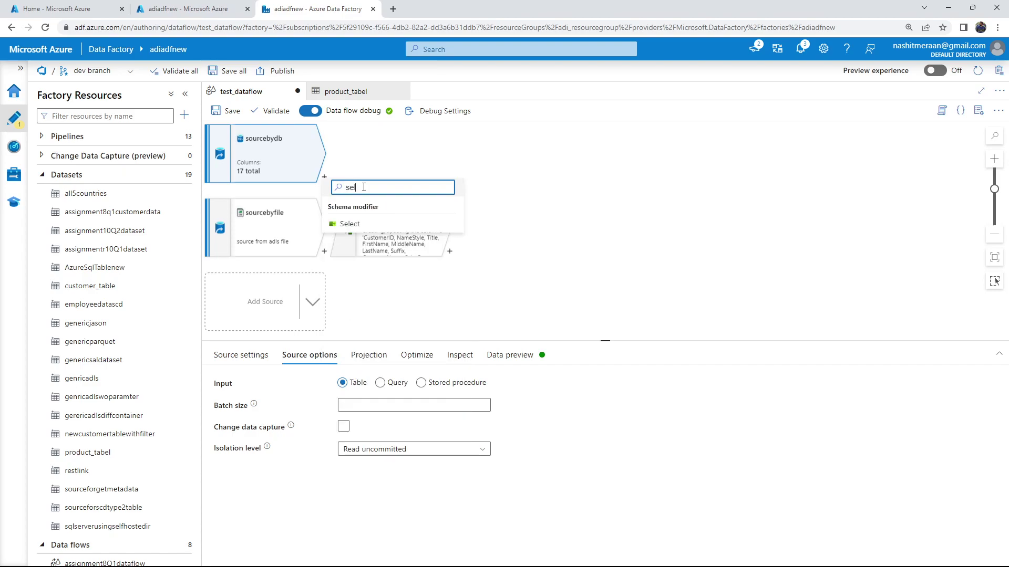
{"action": "left_click", "coordinate": [350, 224]}
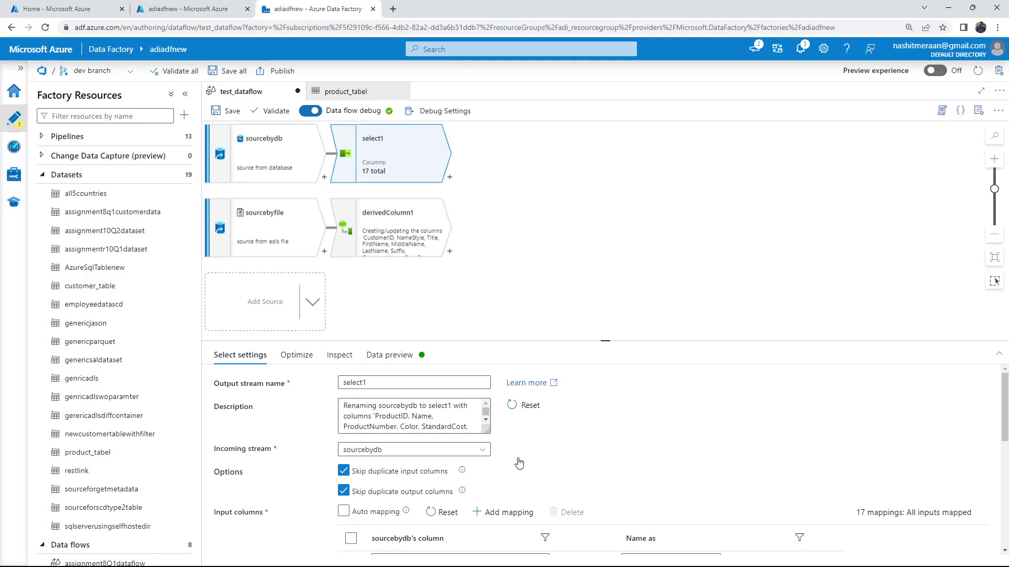
{"action": "scroll", "coordinate": [517, 462], "scroll_direction": "down", "scroll_amount": 3}
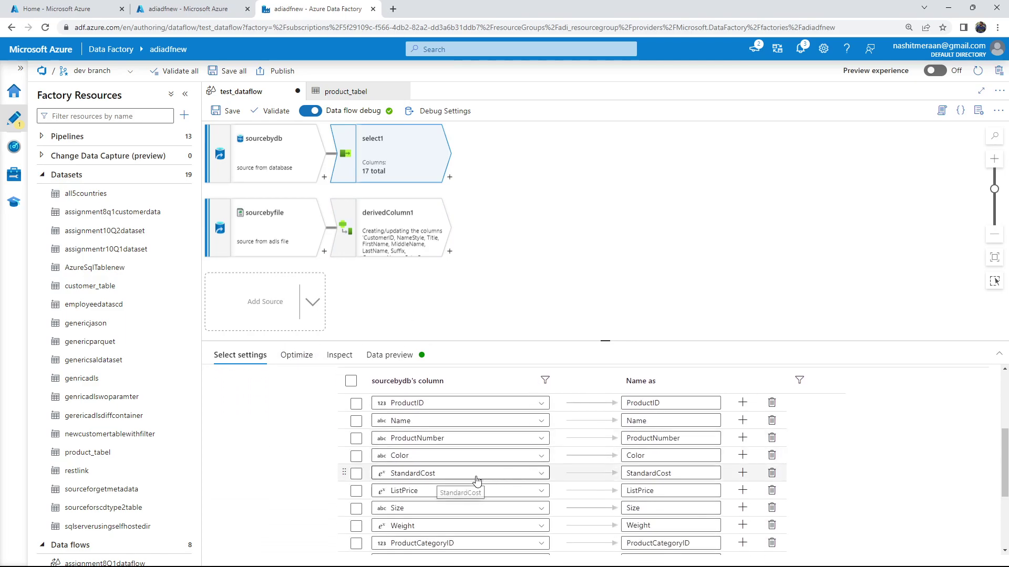
{"action": "scroll", "coordinate": [473, 475], "scroll_direction": "down", "scroll_amount": 2}
{"action": "scroll", "coordinate": [420, 462], "scroll_direction": "up", "scroll_amount": 3}
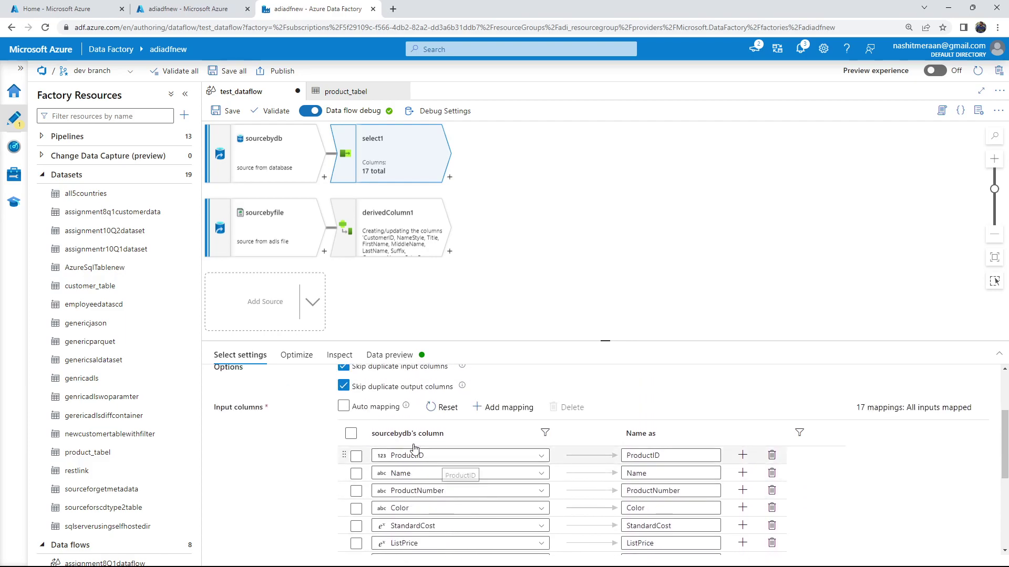
Remove the ThumbNailPhoto, ThumbnailPhotoFileName and rowguid column mappings from select1
{"action": "scroll", "coordinate": [400, 436], "scroll_direction": "down", "scroll_amount": 2}
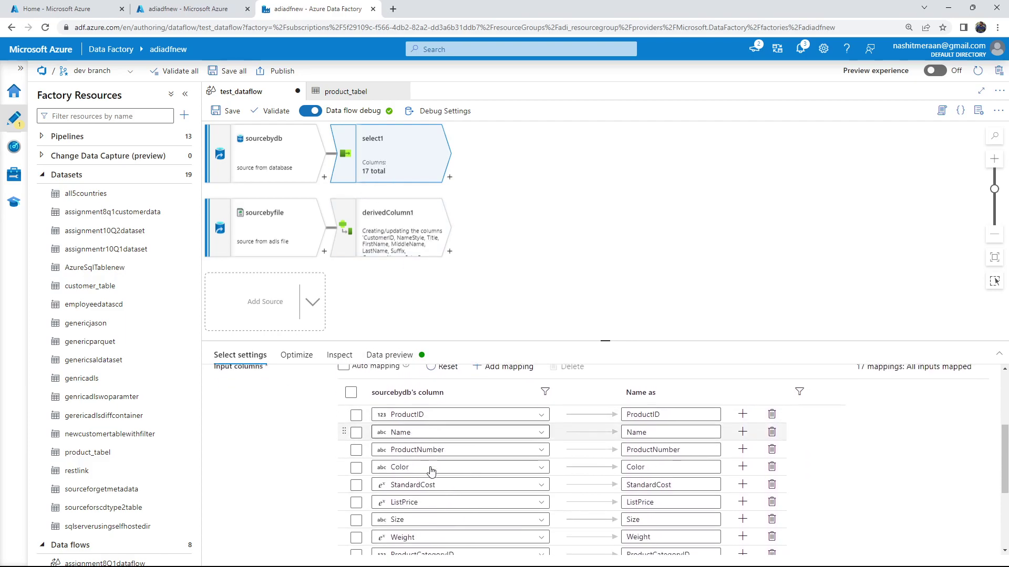
{"action": "scroll", "coordinate": [405, 457], "scroll_direction": "down", "scroll_amount": 3}
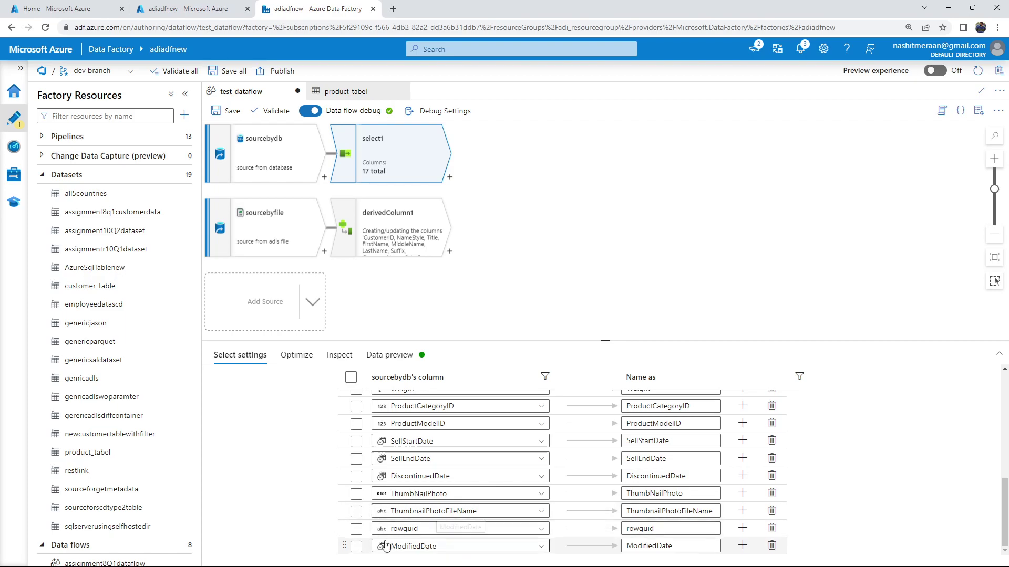
{"action": "left_click", "coordinate": [356, 497]}
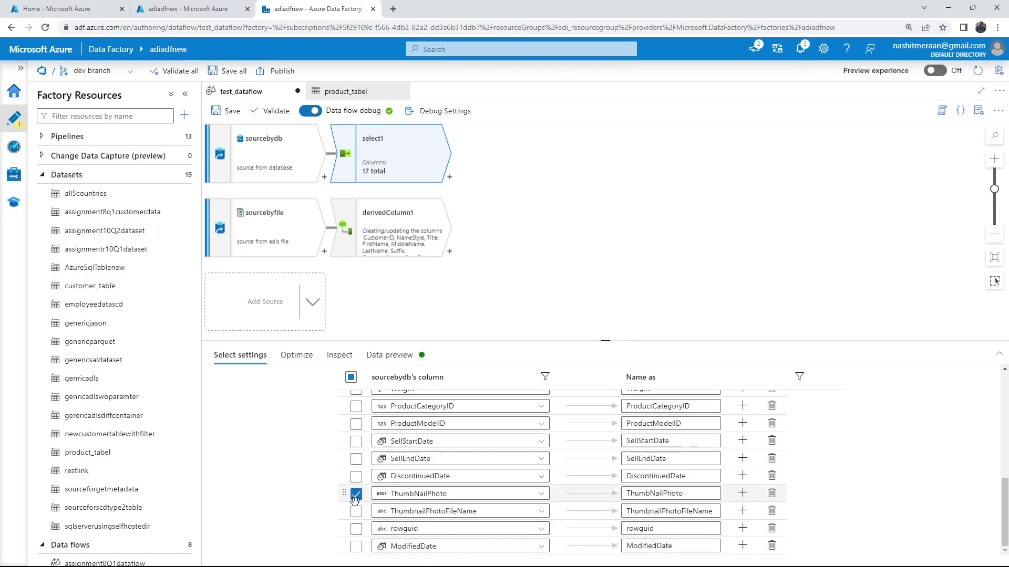
{"action": "left_click", "coordinate": [356, 511]}
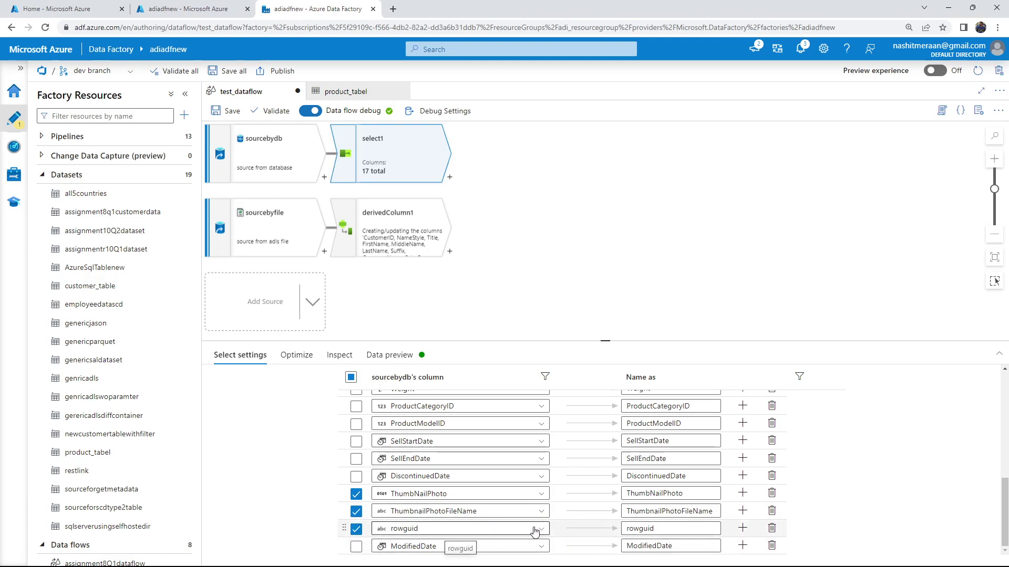
{"action": "scroll", "coordinate": [736, 504], "scroll_direction": "up", "scroll_amount": 10}
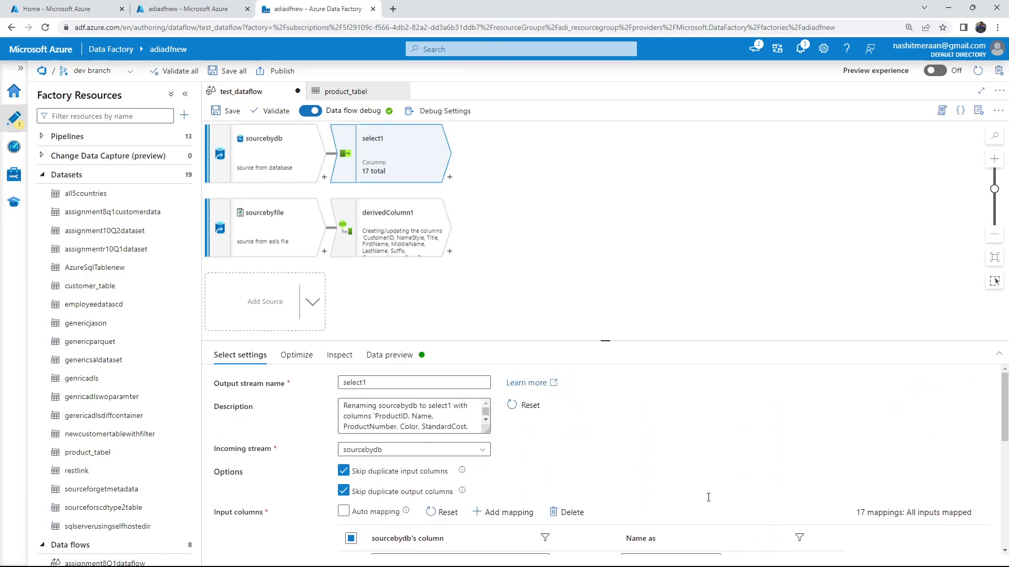
{"action": "scroll", "coordinate": [708, 497], "scroll_direction": "down", "scroll_amount": 10}
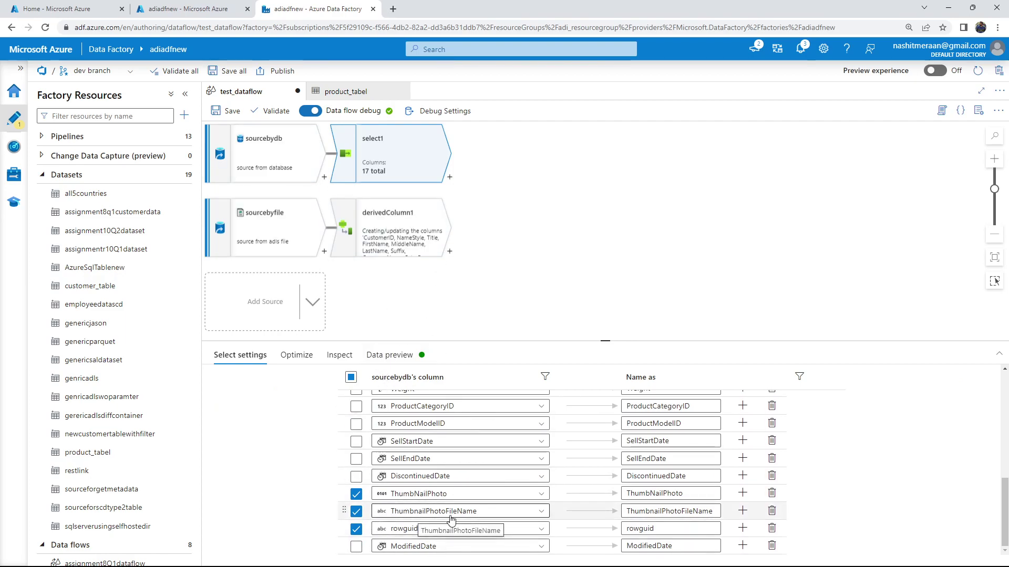
{"action": "left_click", "coordinate": [771, 494]}
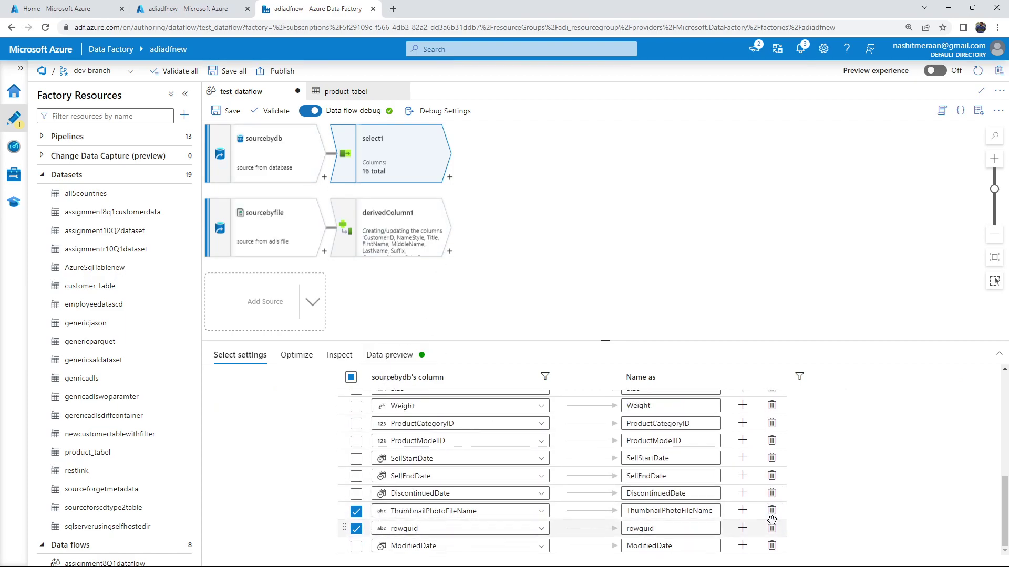
{"action": "left_click", "coordinate": [771, 511]}
{"action": "left_click", "coordinate": [771, 528]}
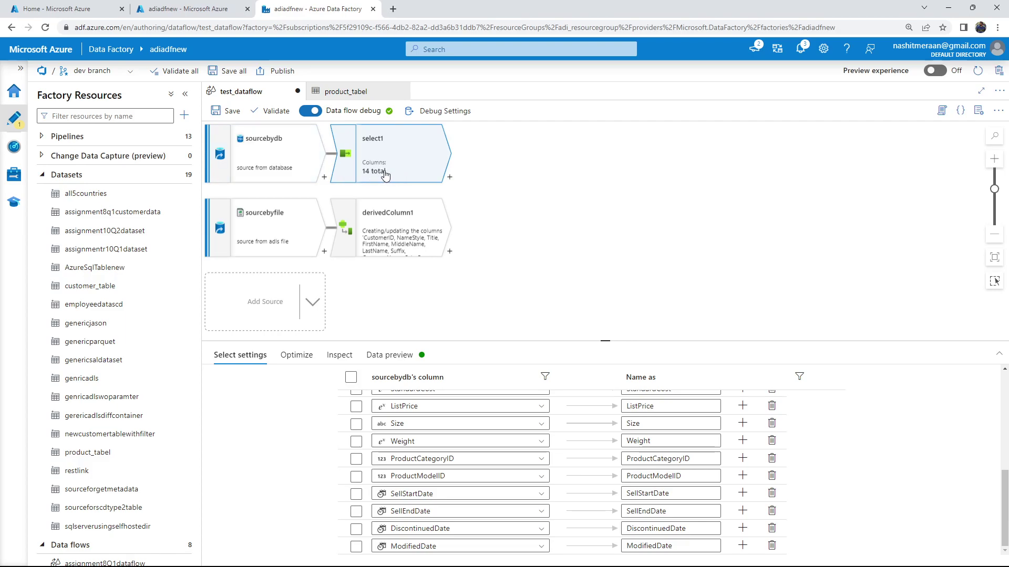
Fetch the data preview of select1 and examine the columns across its full width
{"action": "left_click", "coordinate": [389, 355]}
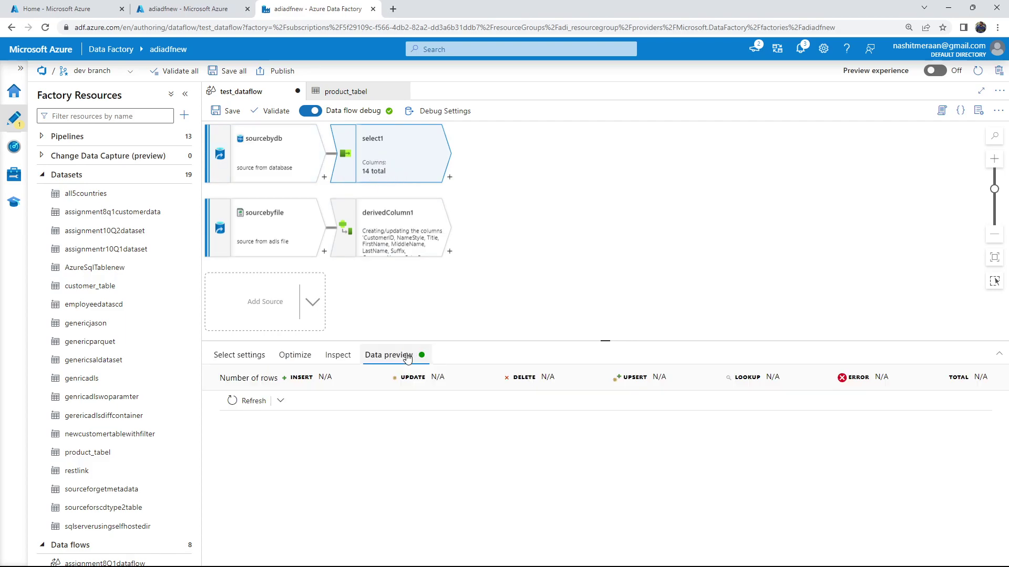
{"action": "left_click", "coordinate": [263, 400]}
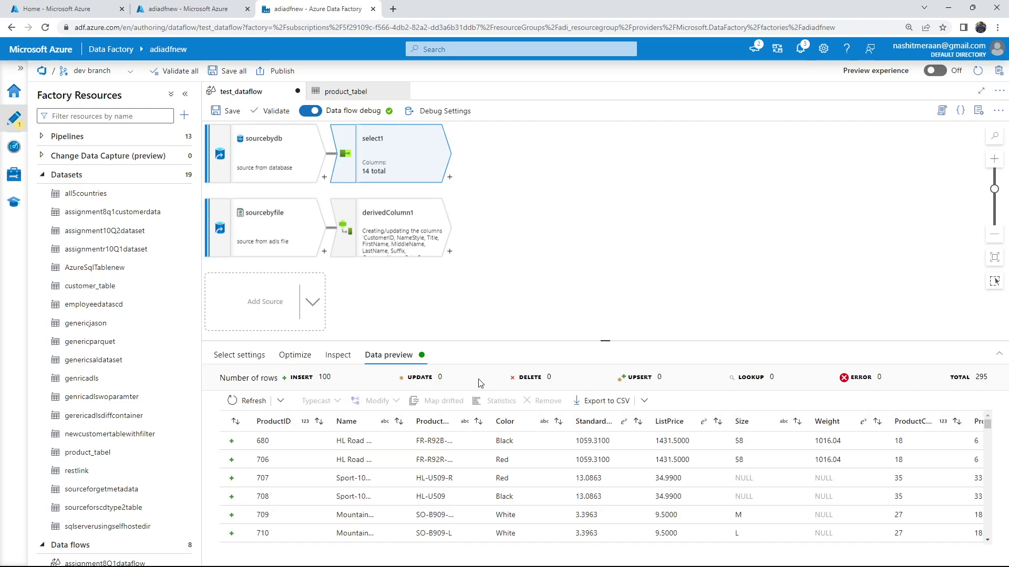
{"action": "left_click_drag", "start_coordinate": [484, 542], "coordinate": [738, 551]}
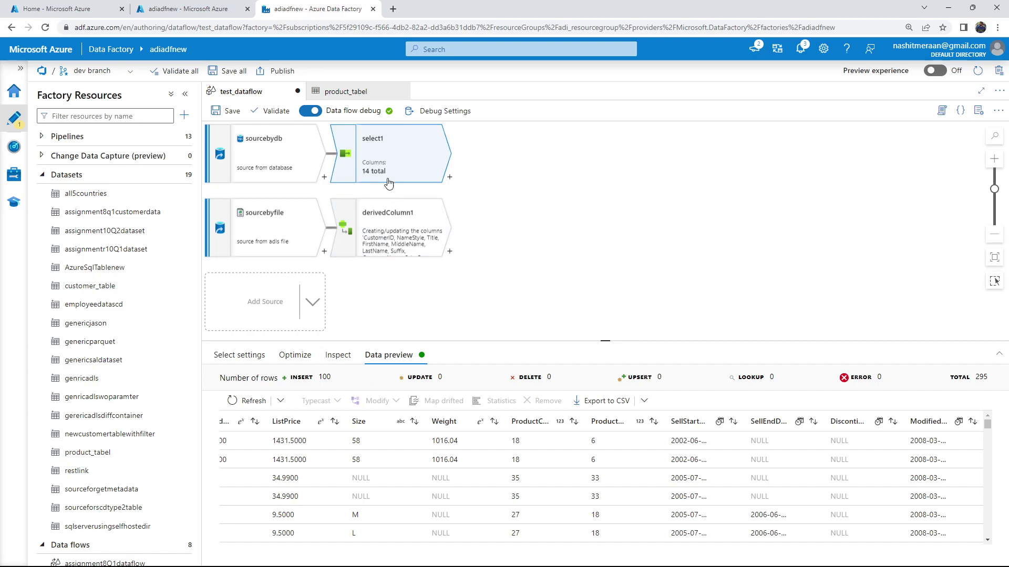
Add a Filter transformation after select1
{"action": "left_click", "coordinate": [449, 178]}
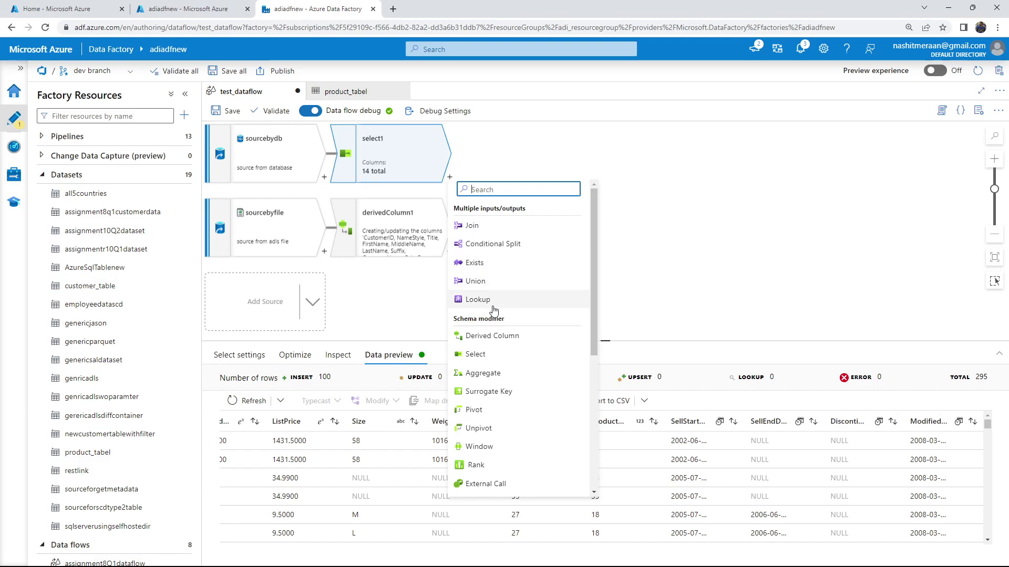
{"action": "scroll", "coordinate": [499, 305], "scroll_direction": "down", "scroll_amount": 1}
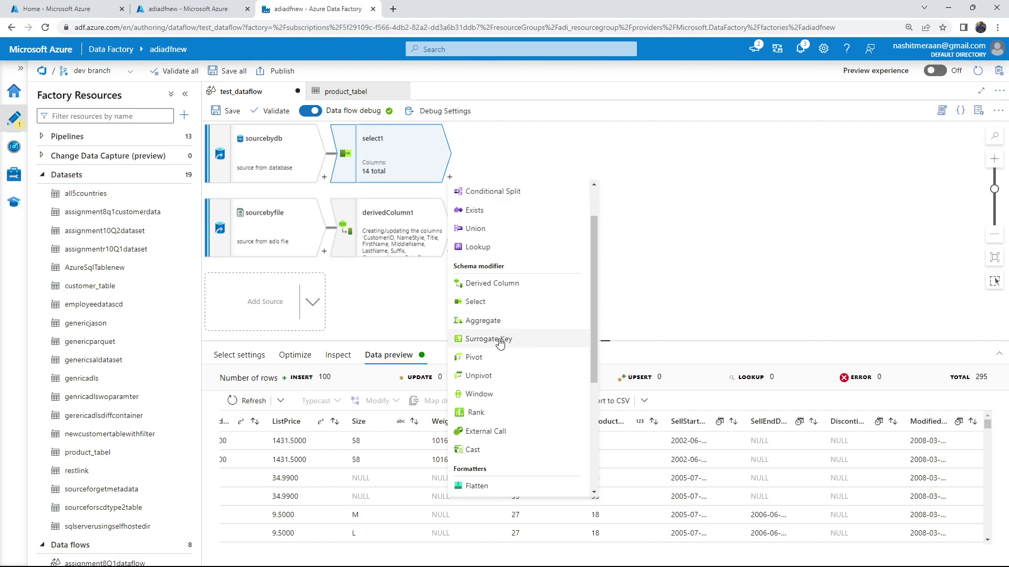
{"action": "scroll", "coordinate": [510, 378], "scroll_direction": "down", "scroll_amount": 2}
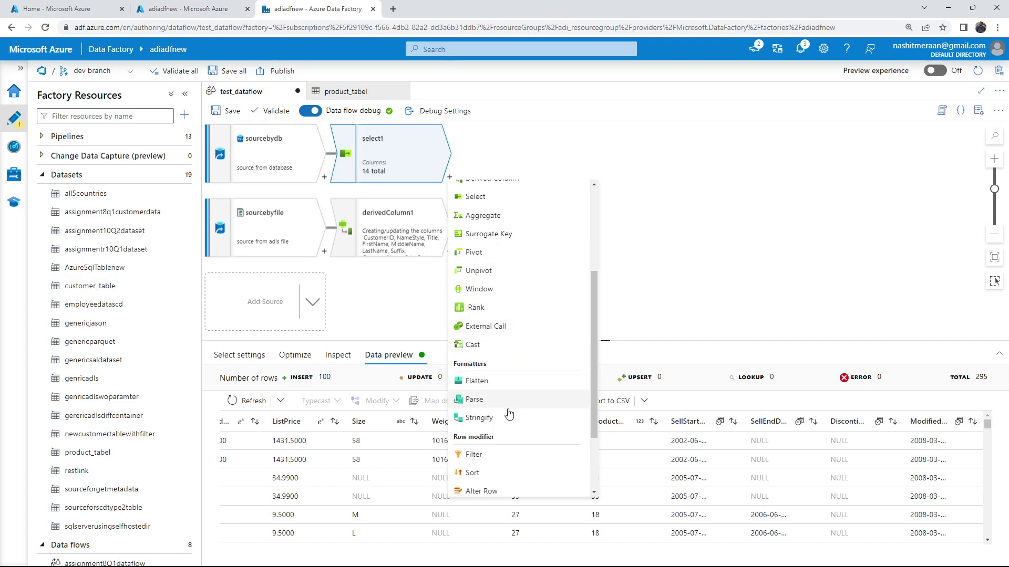
{"action": "scroll", "coordinate": [497, 402], "scroll_direction": "down", "scroll_amount": 2}
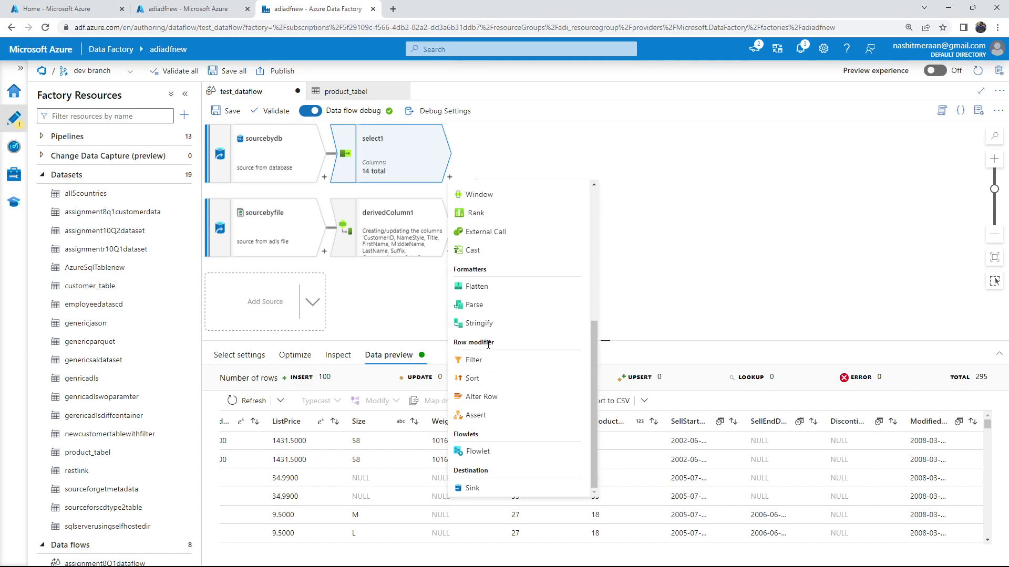
{"action": "left_click", "coordinate": [473, 361]}
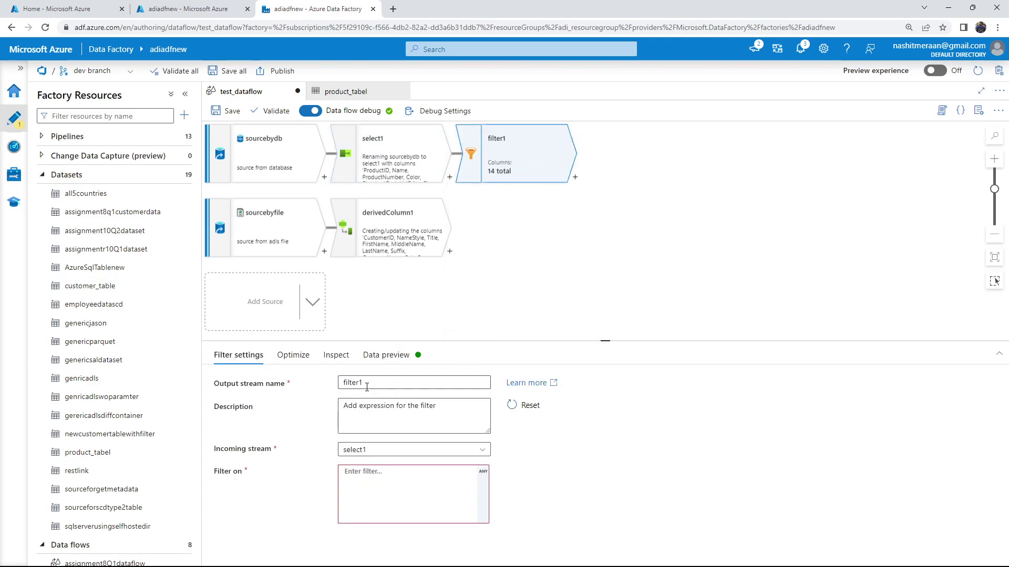
Build the filter condition ProductID>10 for filter1 in the expression builder and save it
{"action": "left_click", "coordinate": [393, 484]}
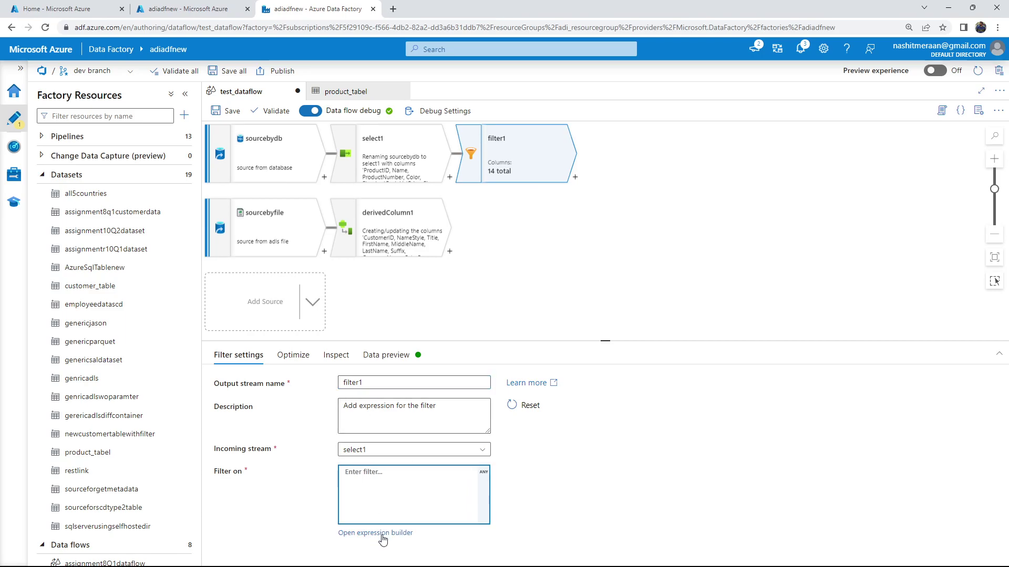
{"action": "left_click", "coordinate": [375, 533]}
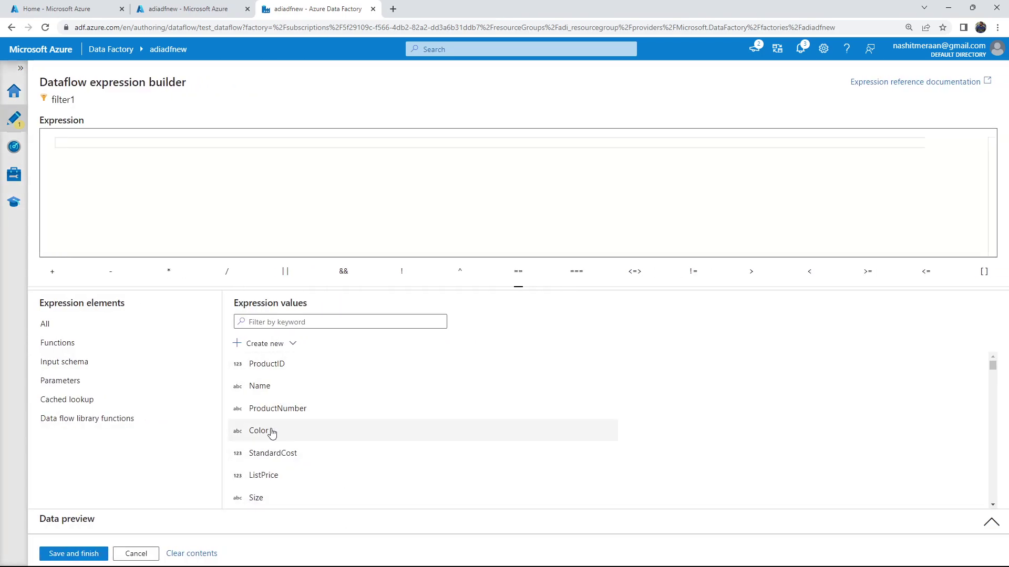
{"action": "left_click", "coordinate": [282, 365]}
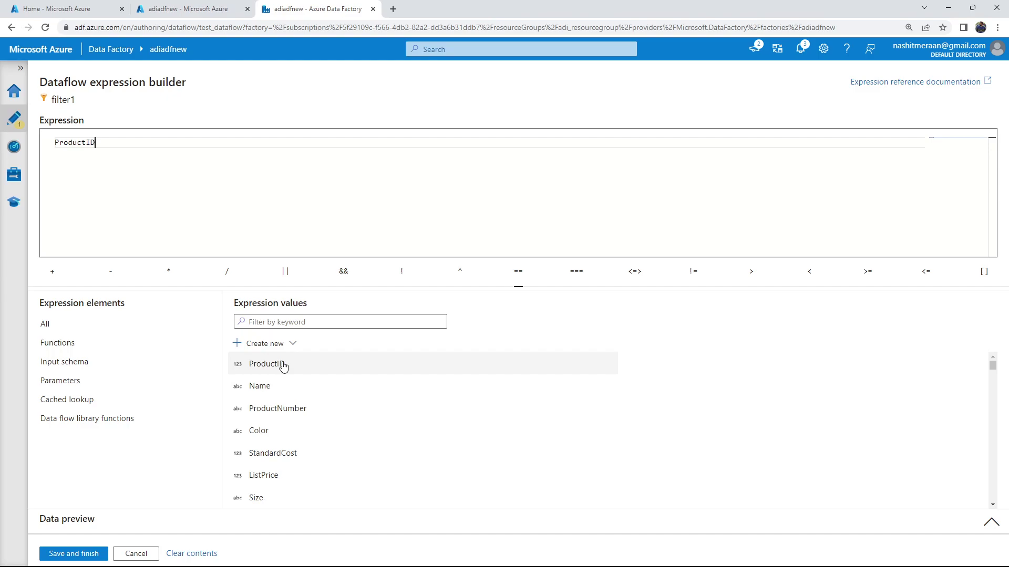
{"action": "type", "text": ">10"}
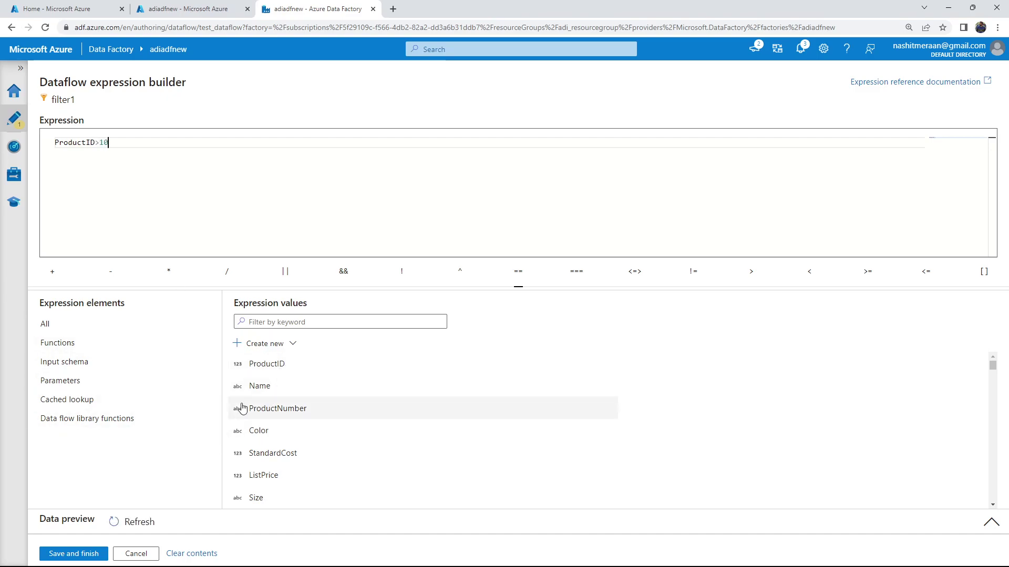
{"action": "left_click", "coordinate": [91, 556]}
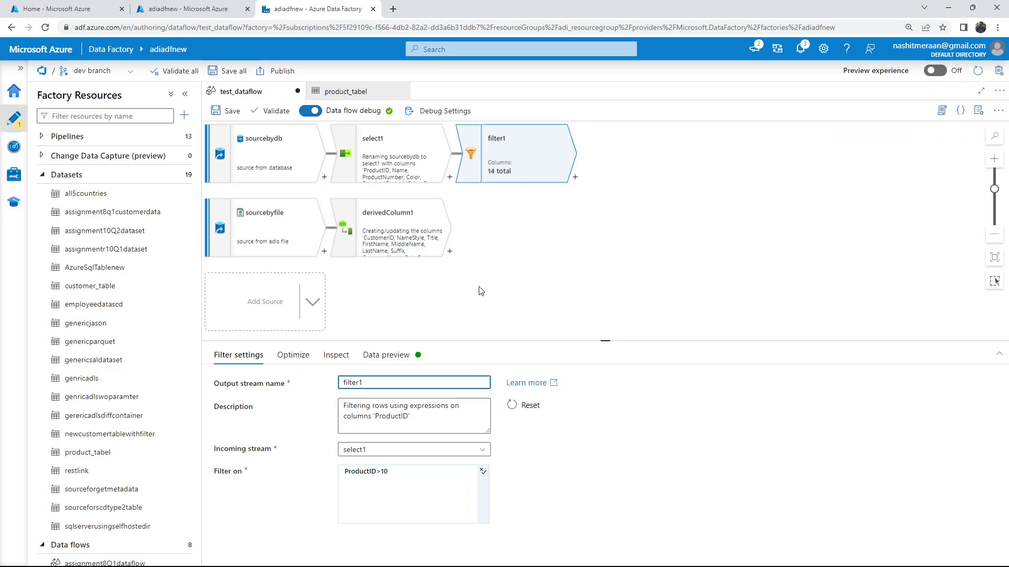
Fetch the data preview of filter1 and look through its rows and columns
{"action": "left_click", "coordinate": [388, 355]}
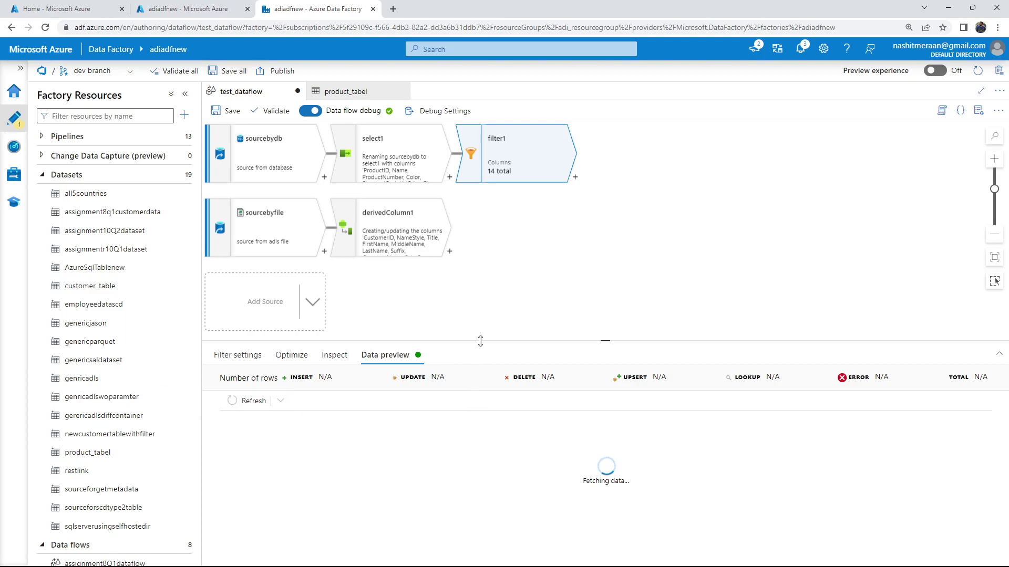
{"action": "left_click", "coordinate": [575, 178]}
{"action": "scroll", "coordinate": [609, 389], "scroll_direction": "down", "scroll_amount": 3}
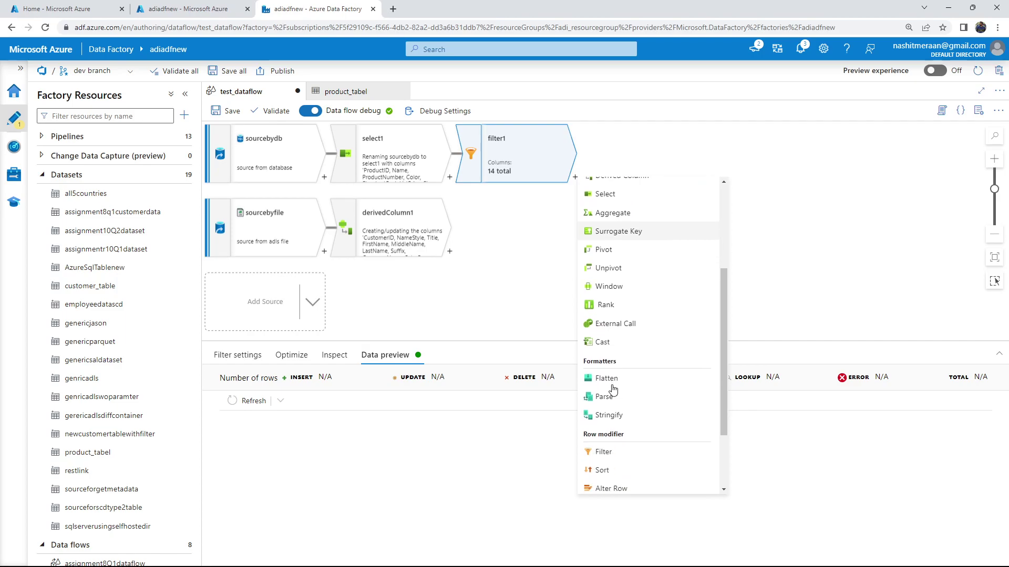
{"action": "scroll", "coordinate": [628, 350], "scroll_direction": "down", "scroll_amount": 2}
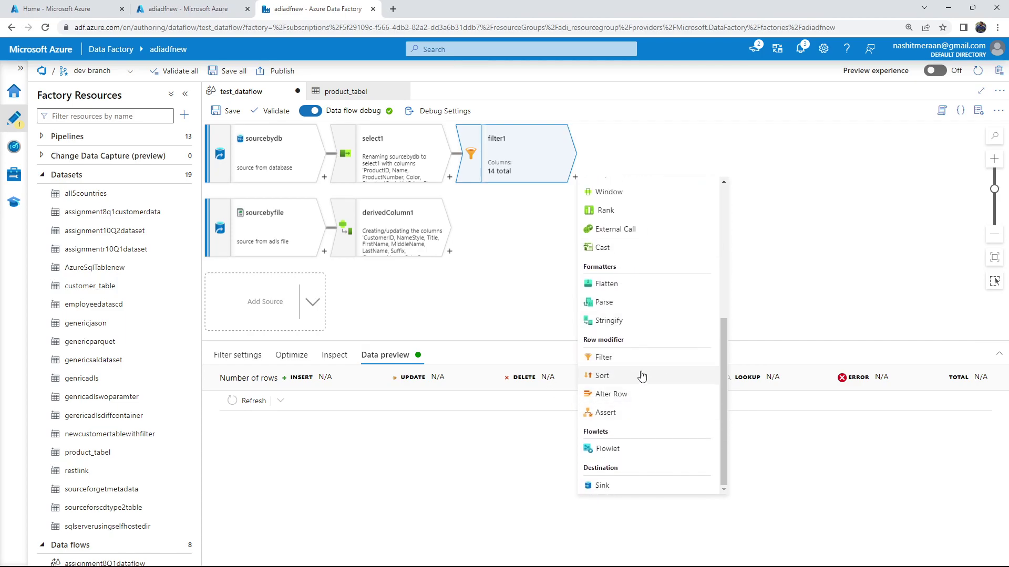
{"action": "left_click", "coordinate": [516, 312]}
{"action": "scroll", "coordinate": [406, 547], "scroll_direction": "right", "scroll_amount": 2}
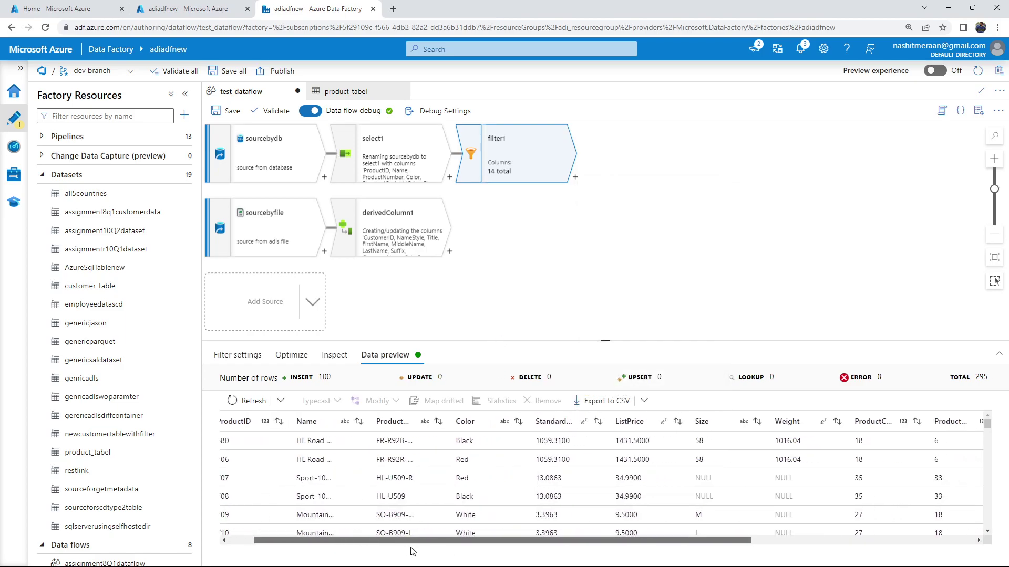
{"action": "scroll", "coordinate": [406, 547], "scroll_direction": "right", "scroll_amount": 3}
{"action": "scroll", "coordinate": [406, 546], "scroll_direction": "left", "scroll_amount": 5}
{"action": "scroll", "coordinate": [277, 517], "scroll_direction": "down", "scroll_amount": 2}
{"action": "scroll", "coordinate": [276, 516], "scroll_direction": "down", "scroll_amount": 20}
{"action": "scroll", "coordinate": [267, 466], "scroll_direction": "up", "scroll_amount": 20}
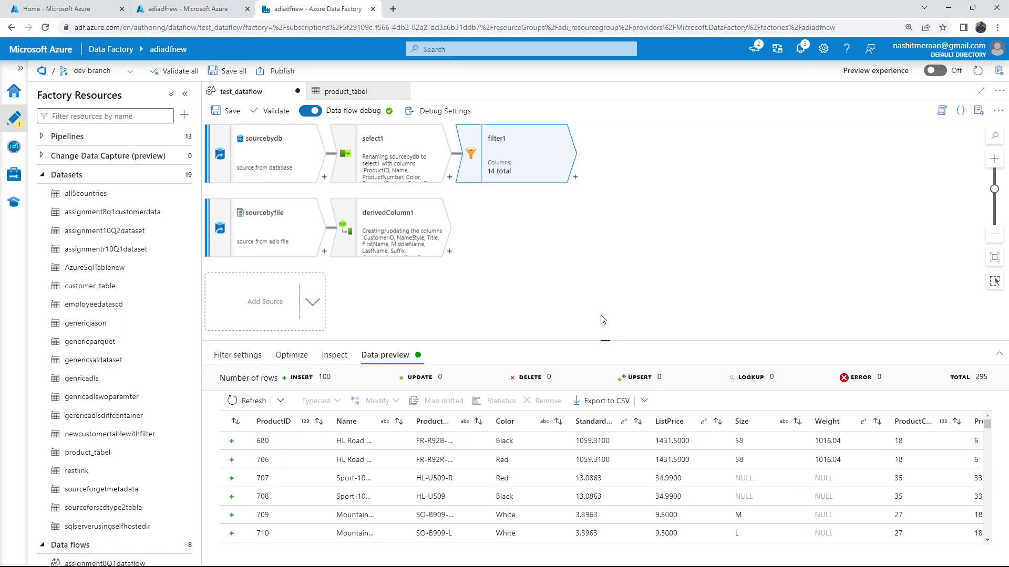
Add a Sink destination after filter1
{"action": "left_click", "coordinate": [574, 178]}
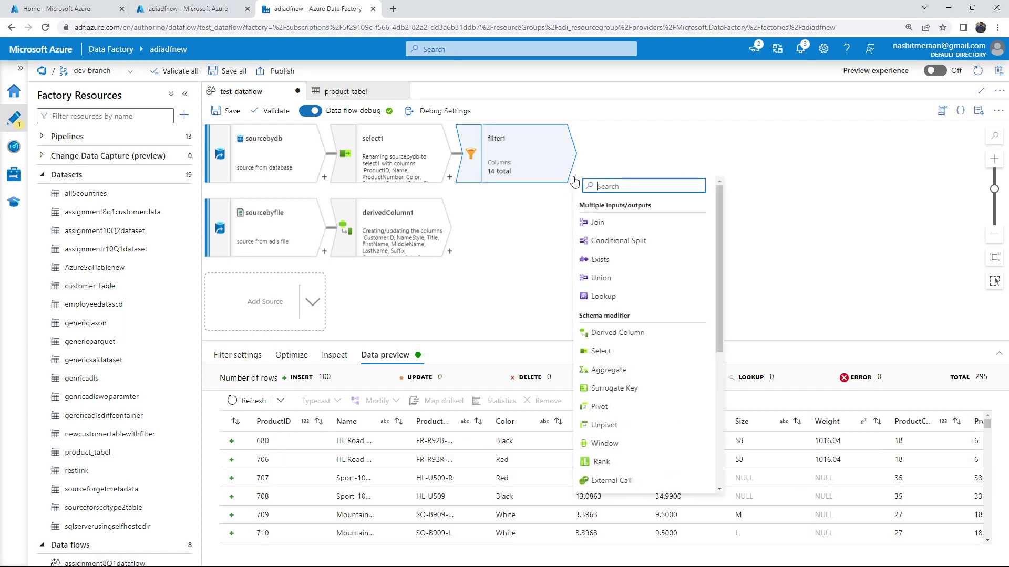
{"action": "scroll", "coordinate": [627, 326], "scroll_direction": "down", "scroll_amount": 5}
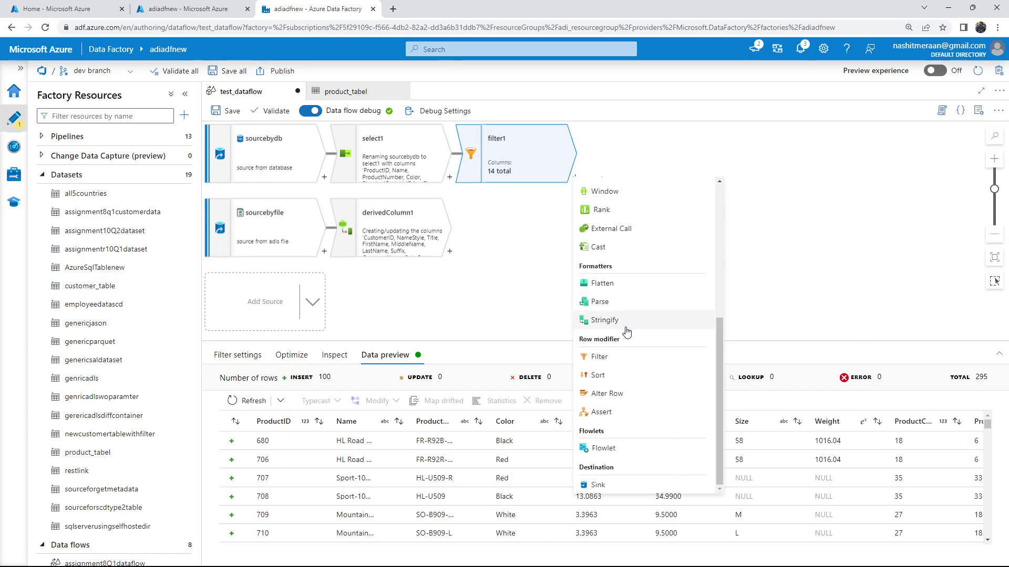
{"action": "left_click", "coordinate": [628, 485]}
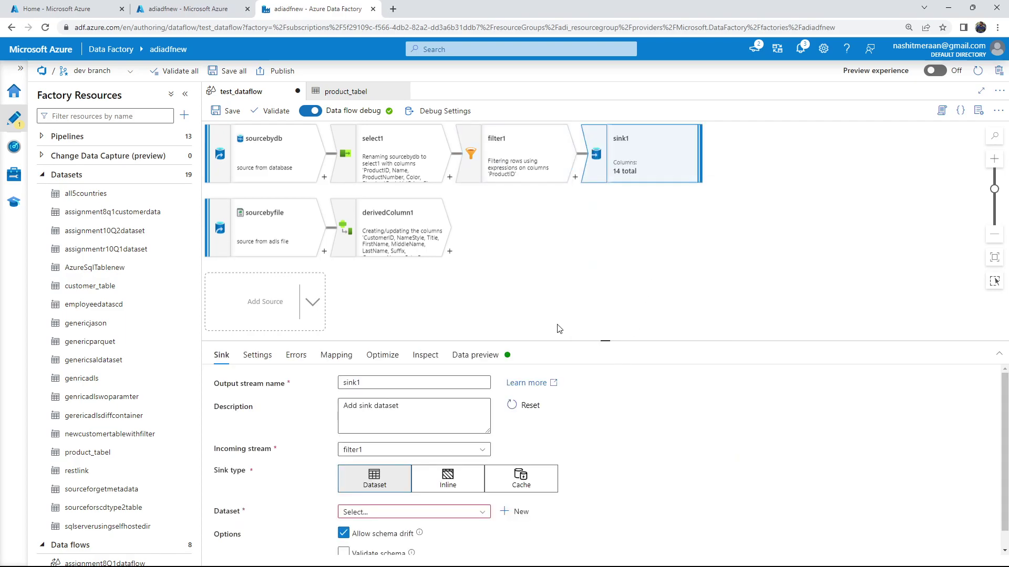
{"action": "left_click", "coordinate": [450, 252]}
{"action": "scroll", "coordinate": [513, 393], "scroll_direction": "down", "scroll_amount": 5}
{"action": "scroll", "coordinate": [514, 393], "scroll_direction": "down", "scroll_amount": 1}
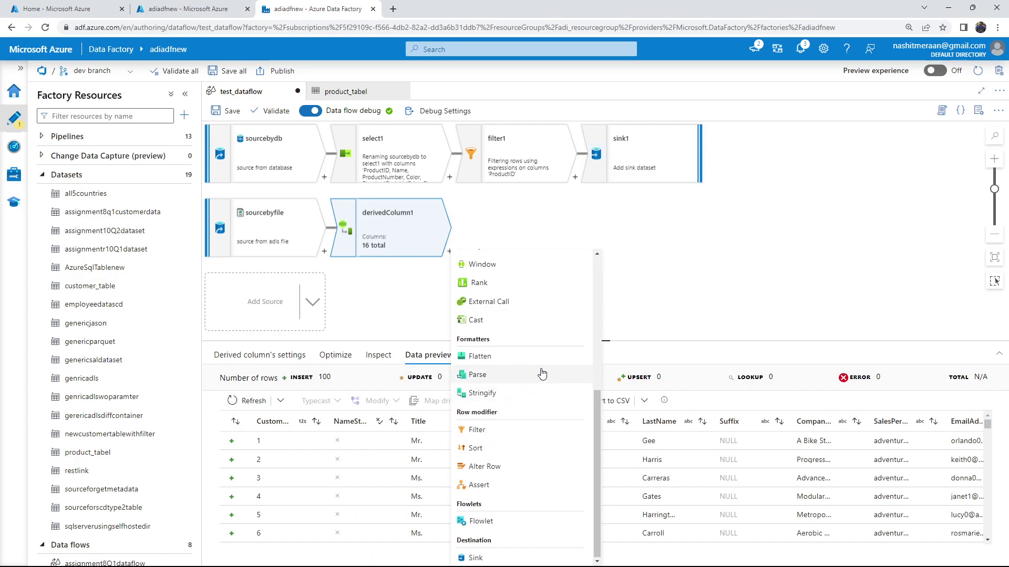
{"action": "left_click", "coordinate": [654, 160]}
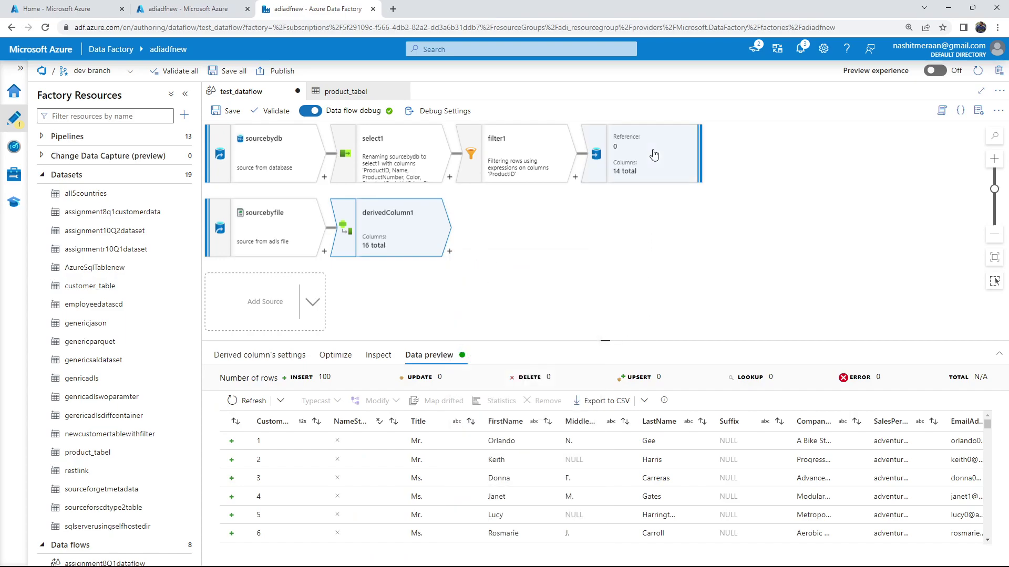
{"action": "left_click", "coordinate": [450, 257]}
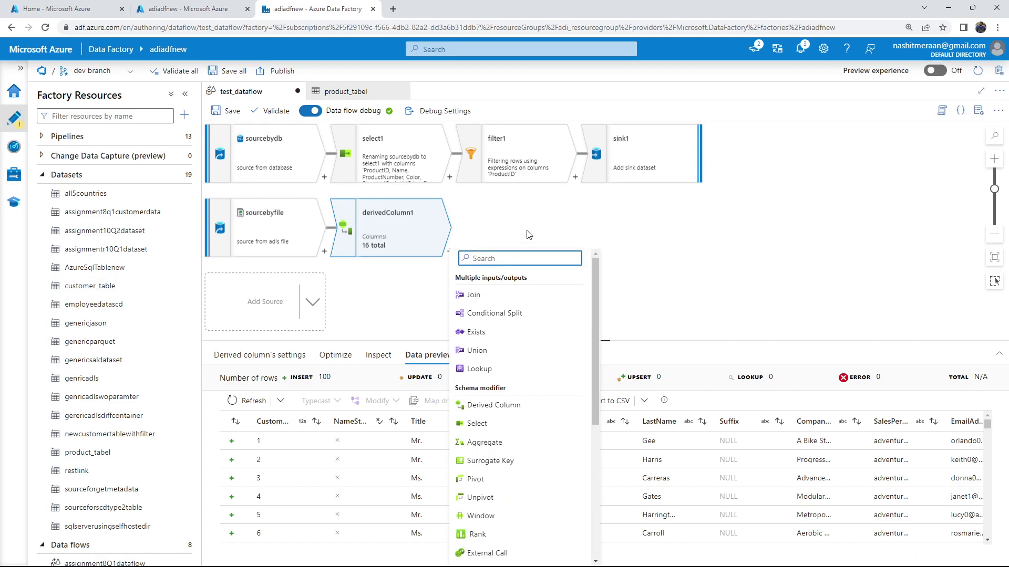
Rename the sink's output stream to sink and check the available incoming streams, leaving filter1 selected
{"action": "left_click", "coordinate": [628, 168]}
{"action": "left_click", "coordinate": [390, 382]}
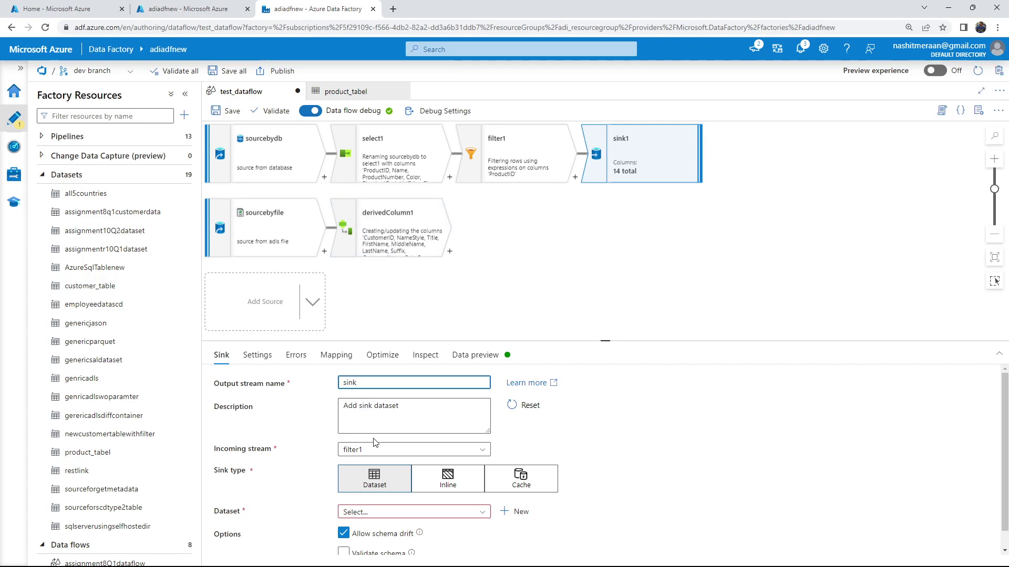
{"action": "left_click", "coordinate": [437, 454]}
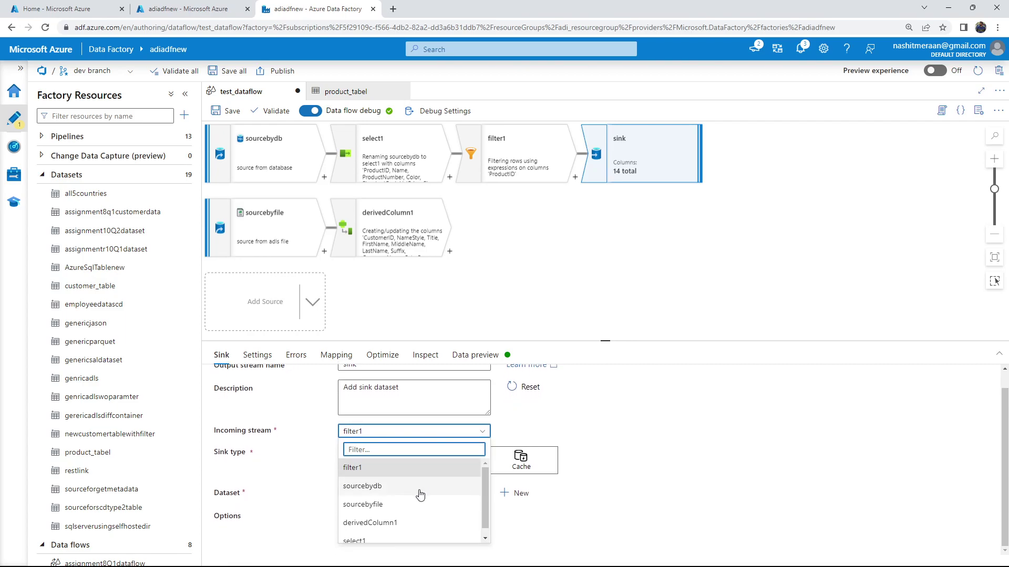
{"action": "left_click", "coordinate": [585, 428]}
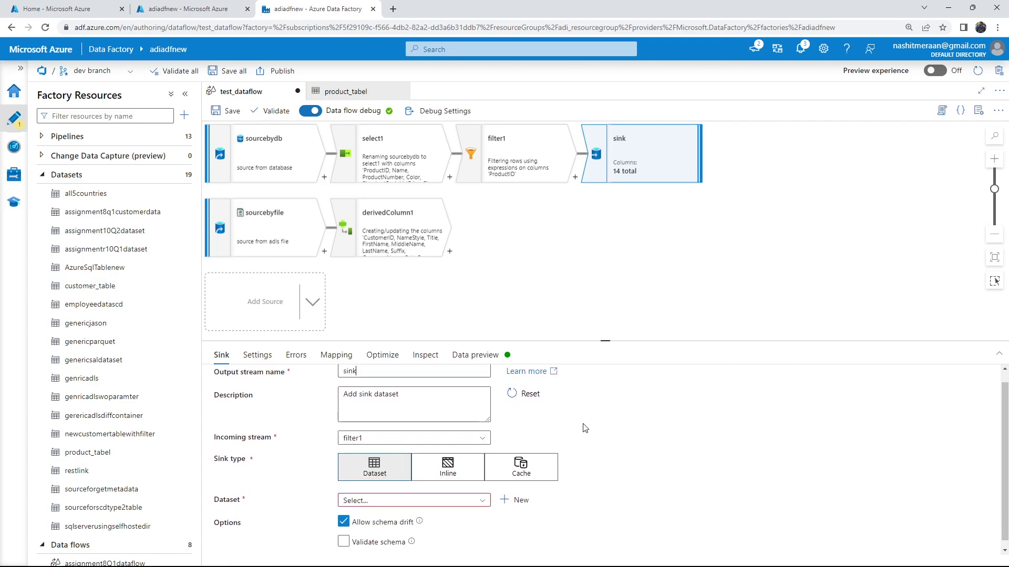
Look through the existing datasets available for the sink without choosing one
{"action": "left_click", "coordinate": [342, 501]}
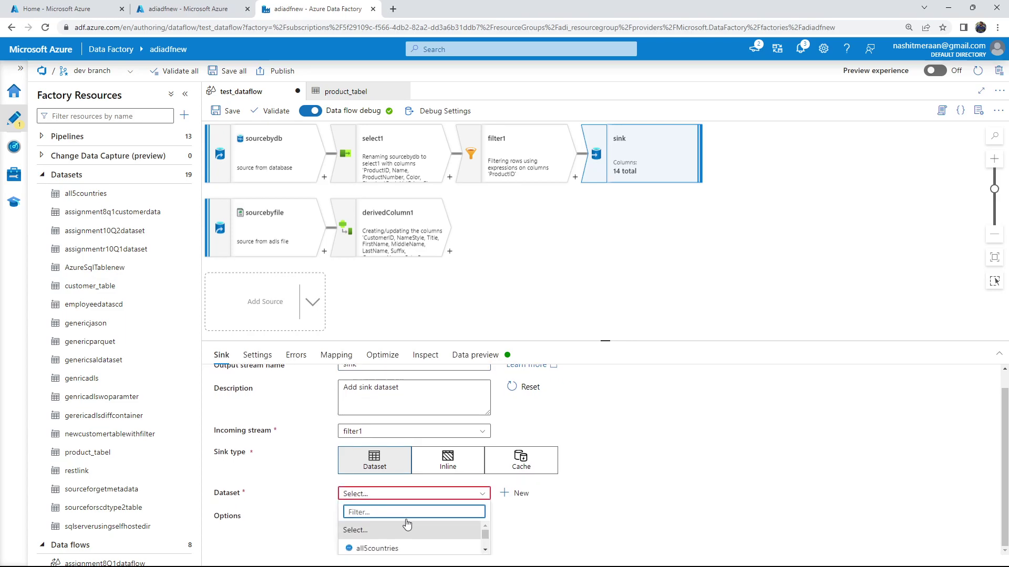
{"action": "scroll", "coordinate": [420, 542], "scroll_direction": "down", "scroll_amount": 4}
{"action": "scroll", "coordinate": [421, 541], "scroll_direction": "up", "scroll_amount": 5}
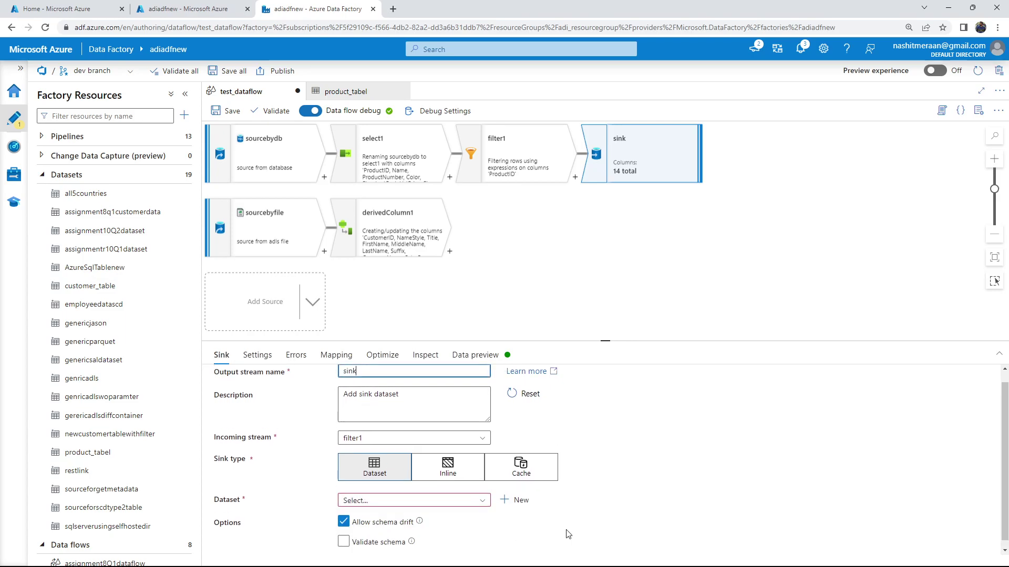
Switch the sink type to Inline and search the inline dataset types for data
{"action": "left_click", "coordinate": [447, 467]}
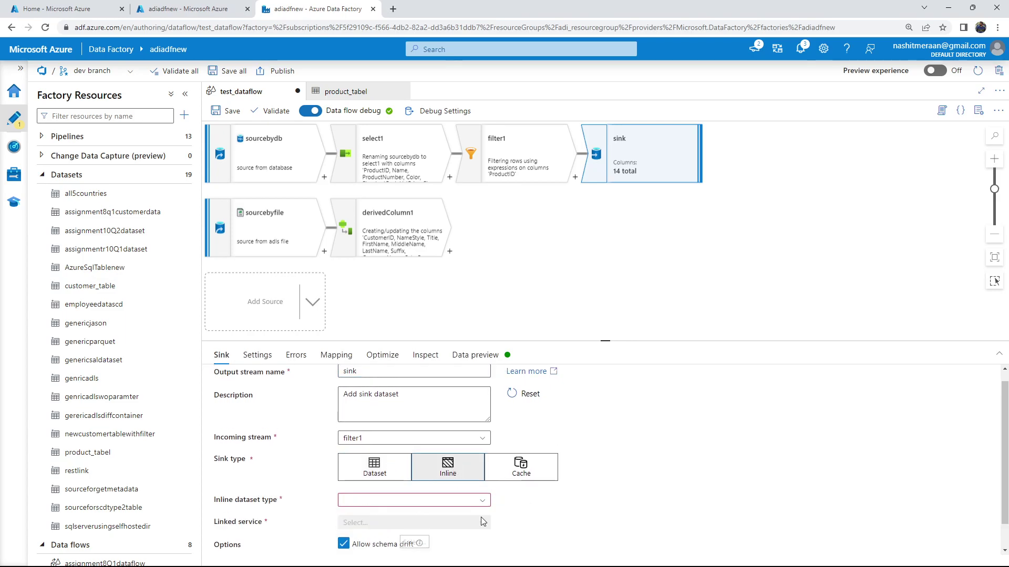
{"action": "scroll", "coordinate": [427, 478], "scroll_direction": "down", "scroll_amount": 1}
{"action": "left_click", "coordinate": [426, 473]}
{"action": "scroll", "coordinate": [399, 517], "scroll_direction": "down", "scroll_amount": 3}
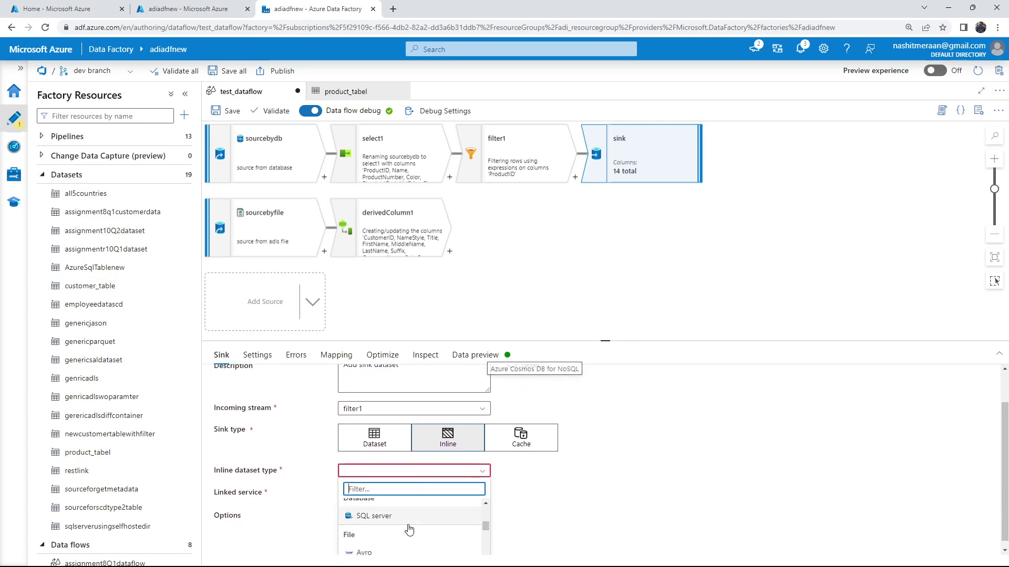
{"action": "type", "text": "data"}
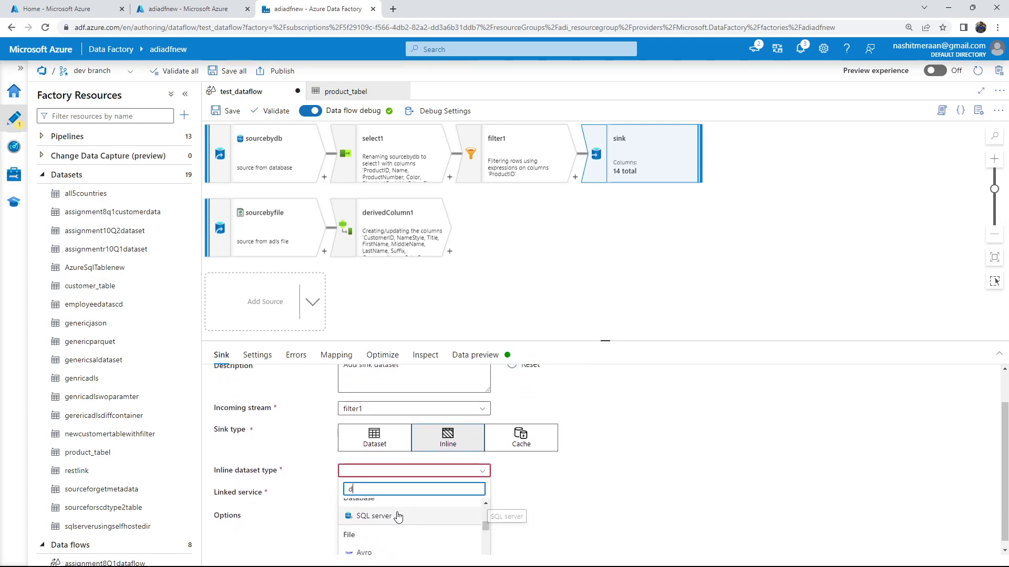
{"action": "left_click_drag", "start_coordinate": [487, 547], "coordinate": [487, 506]}
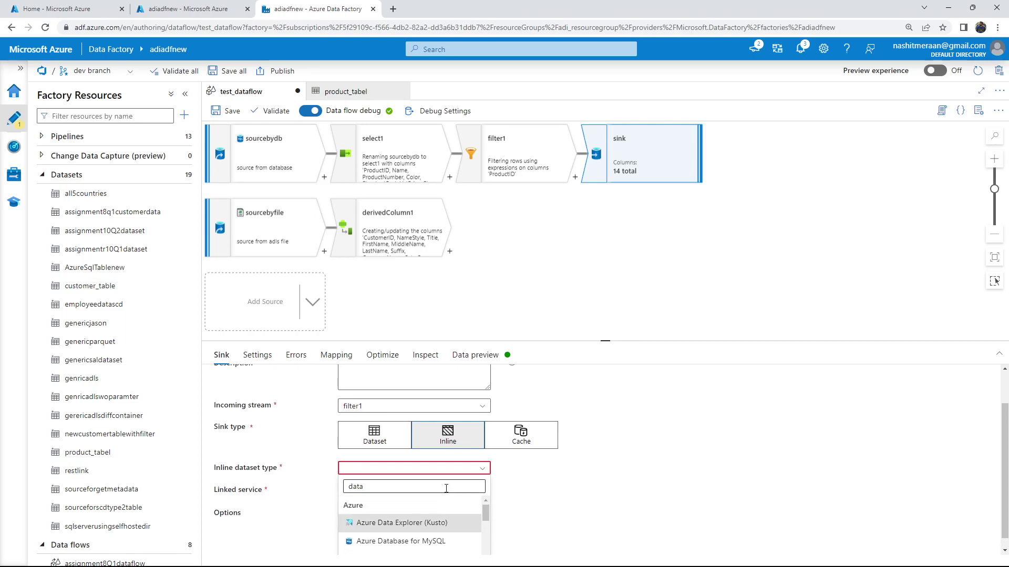
{"action": "scroll", "coordinate": [447, 489], "scroll_direction": "up", "scroll_amount": 1}
{"action": "left_click", "coordinate": [420, 529]}
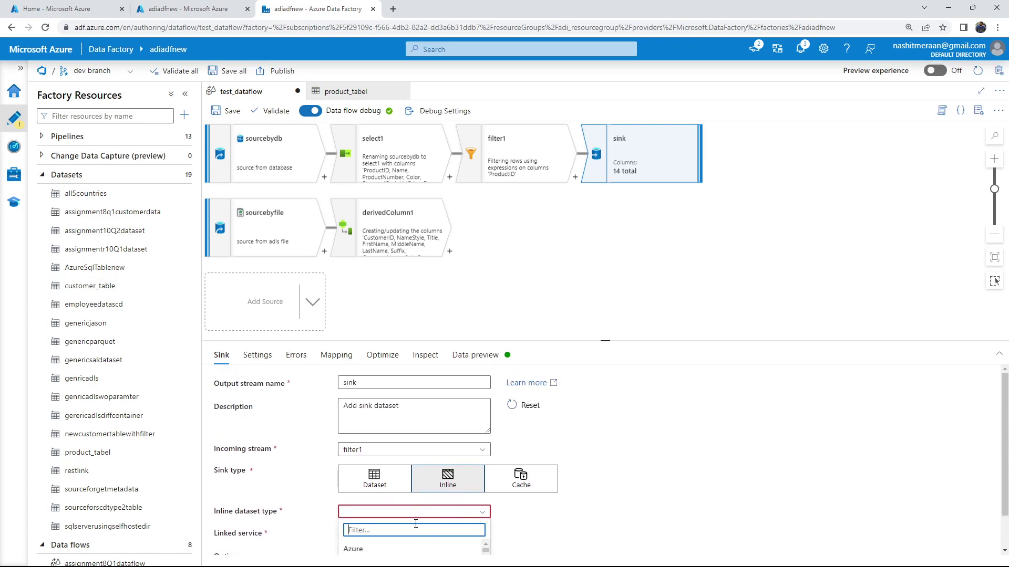
Look through the unfiltered inline dataset types and choose DelimitedText for the sink
{"action": "scroll", "coordinate": [450, 504], "scroll_direction": "down", "scroll_amount": 1}
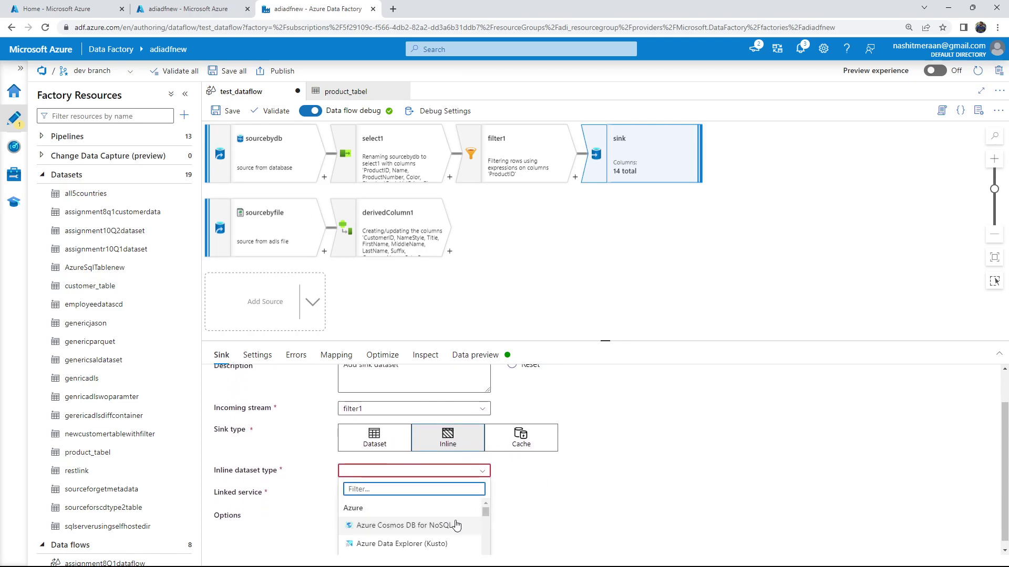
{"action": "left_click", "coordinate": [460, 468]}
{"action": "left_click", "coordinate": [452, 472]}
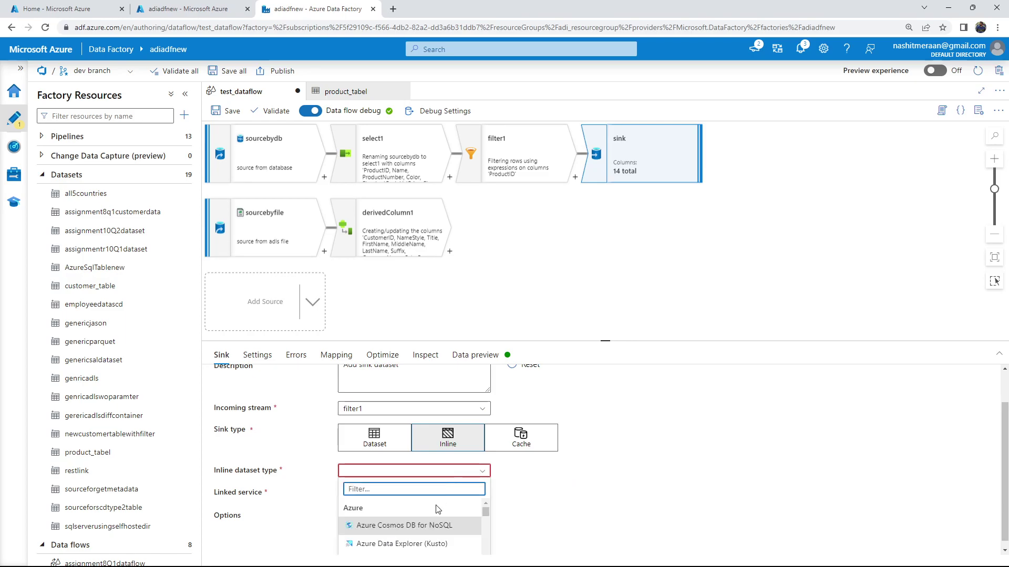
{"action": "scroll", "coordinate": [438, 508], "scroll_direction": "down", "scroll_amount": 5}
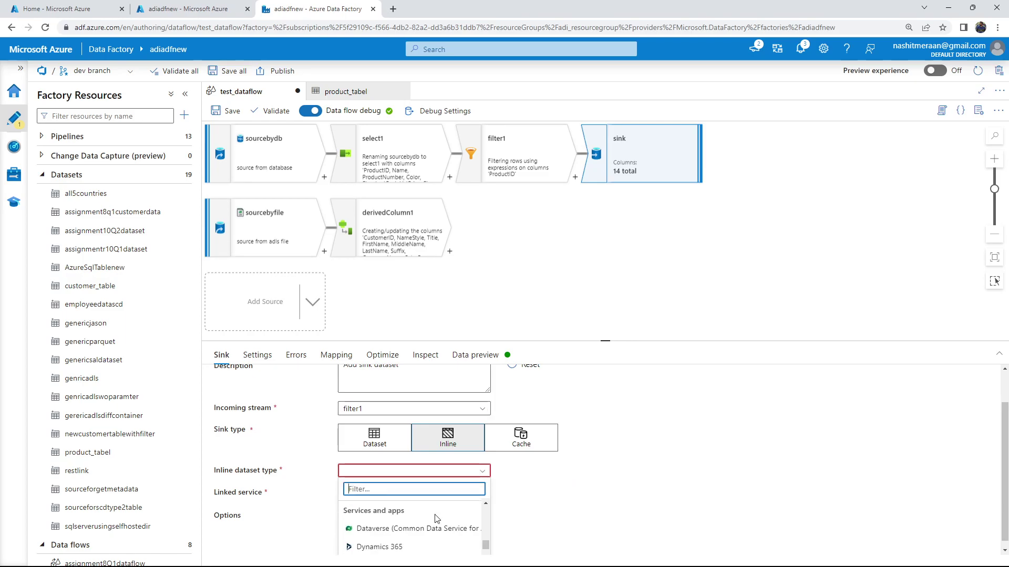
{"action": "scroll", "coordinate": [436, 519], "scroll_direction": "up", "scroll_amount": 5}
{"action": "scroll", "coordinate": [435, 519], "scroll_direction": "down", "scroll_amount": 2}
{"action": "left_click", "coordinate": [407, 541]}
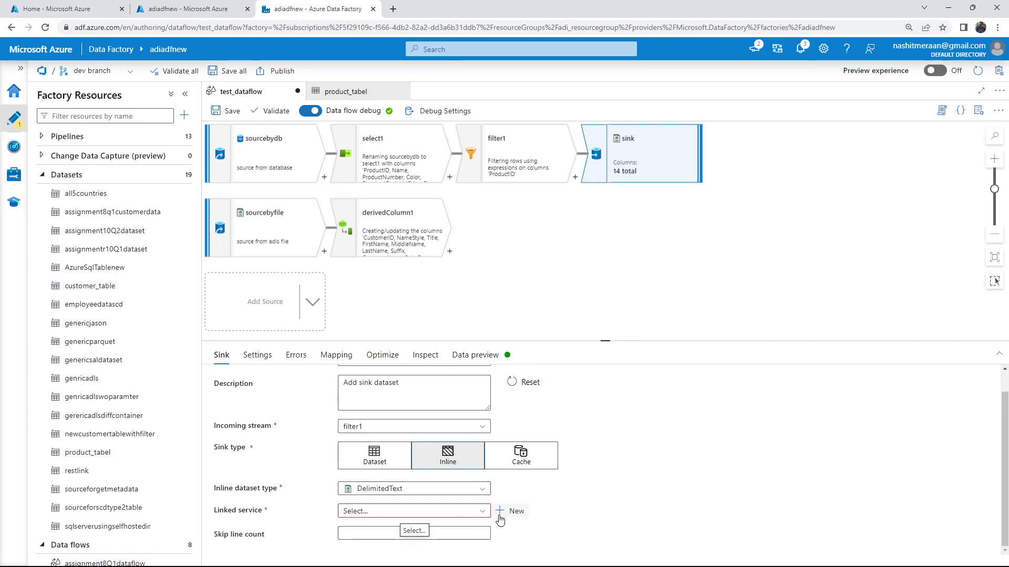
Select genericadlsls as the linked service of the DelimitedText sink
{"action": "left_click", "coordinate": [480, 511]}
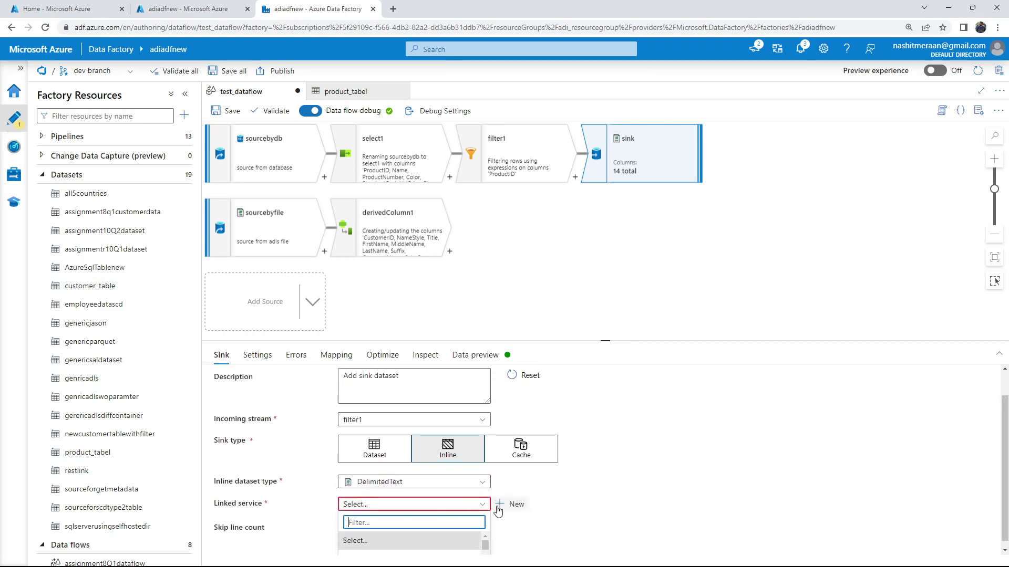
{"action": "left_click", "coordinate": [447, 546]}
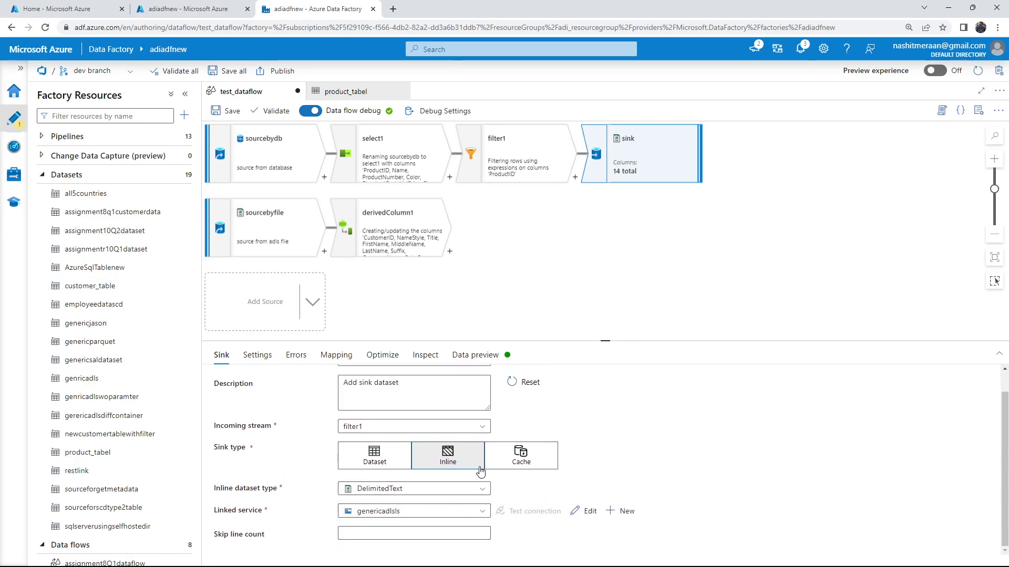
{"action": "scroll", "coordinate": [465, 447], "scroll_direction": "up", "scroll_amount": 1}
{"action": "scroll", "coordinate": [525, 459], "scroll_direction": "down", "scroll_amount": 1}
{"action": "scroll", "coordinate": [523, 470], "scroll_direction": "up", "scroll_amount": 1}
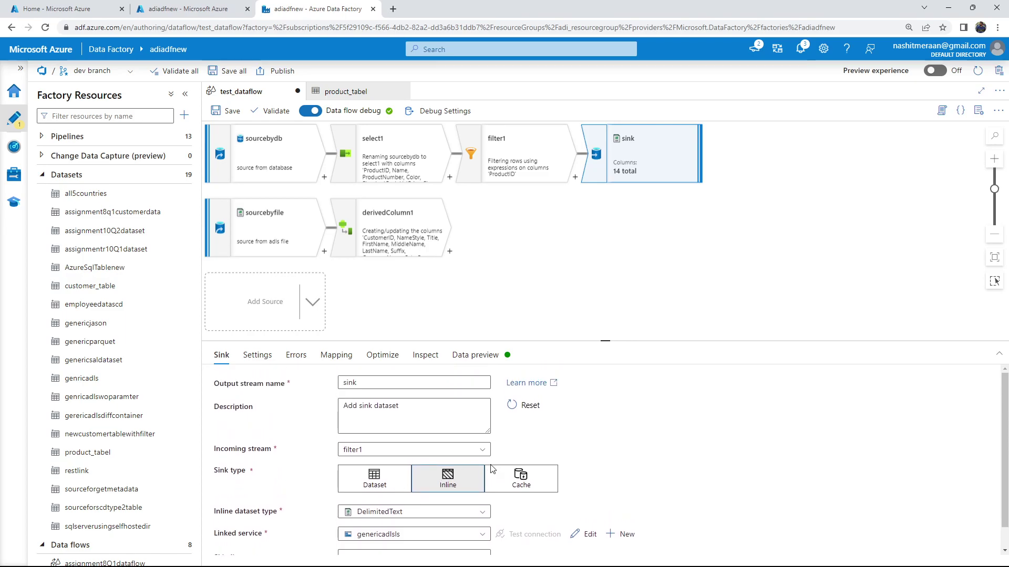
Browse for the sink's folder path in its settings and set it to assignment8/test
{"action": "left_click", "coordinate": [256, 355]}
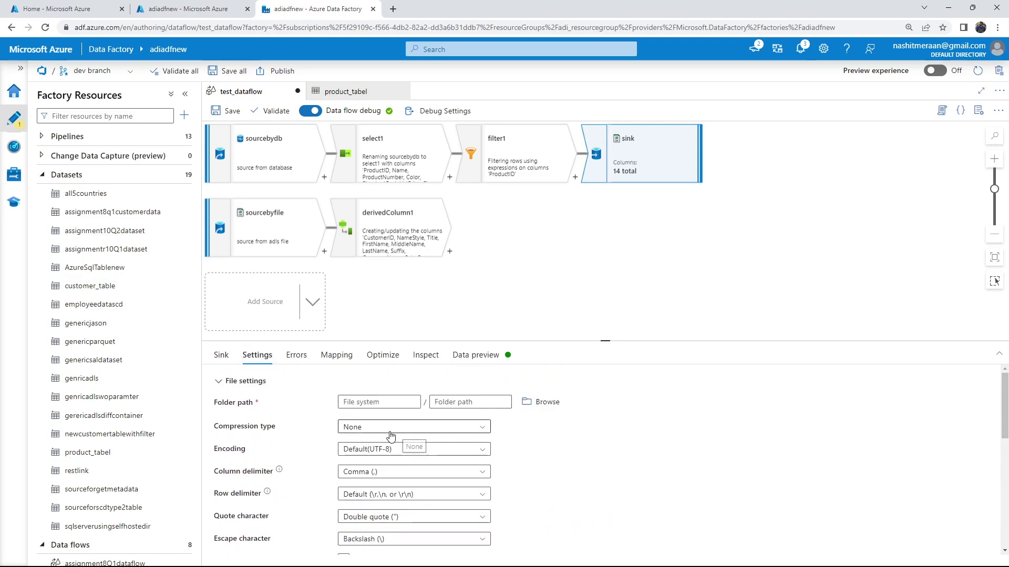
{"action": "left_click", "coordinate": [539, 408]}
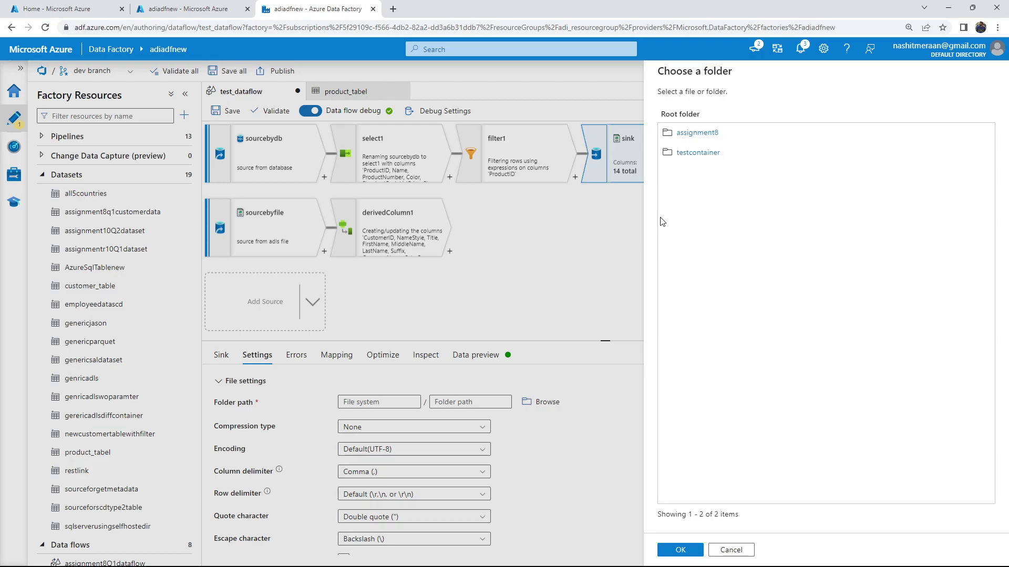
{"action": "left_click", "coordinate": [704, 133]}
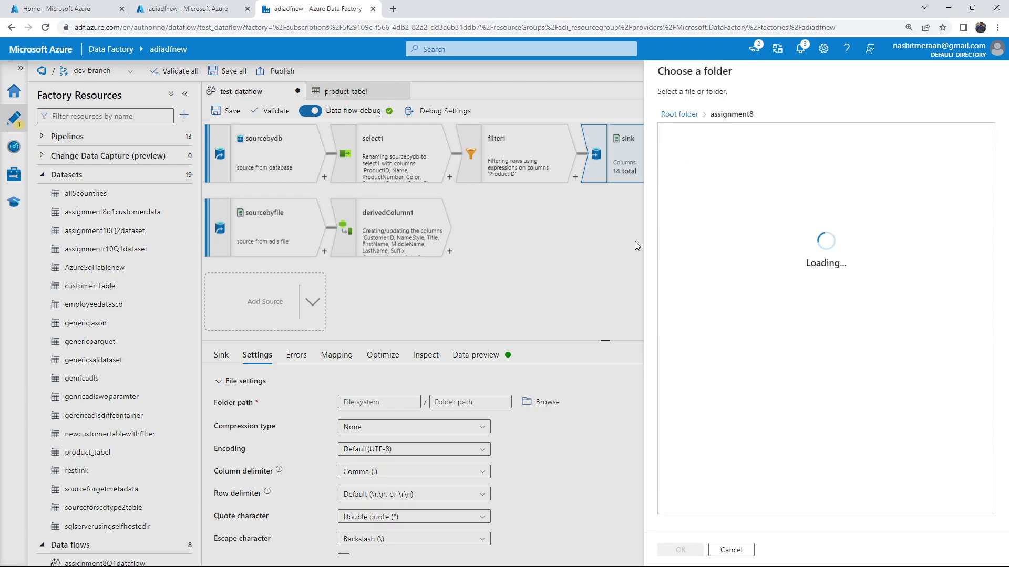
{"action": "left_click", "coordinate": [685, 133]}
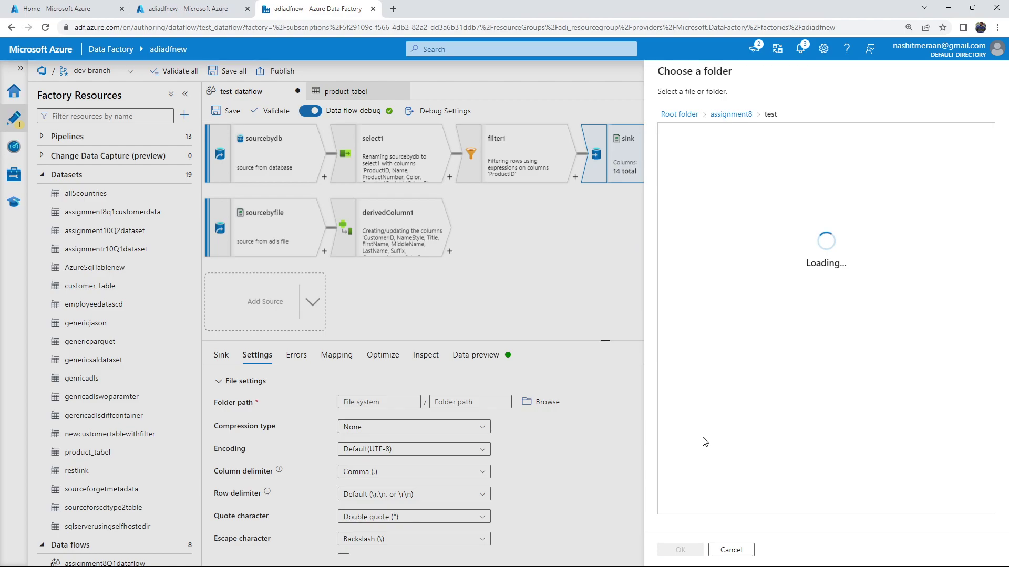
{"action": "right_click", "coordinate": [694, 278]}
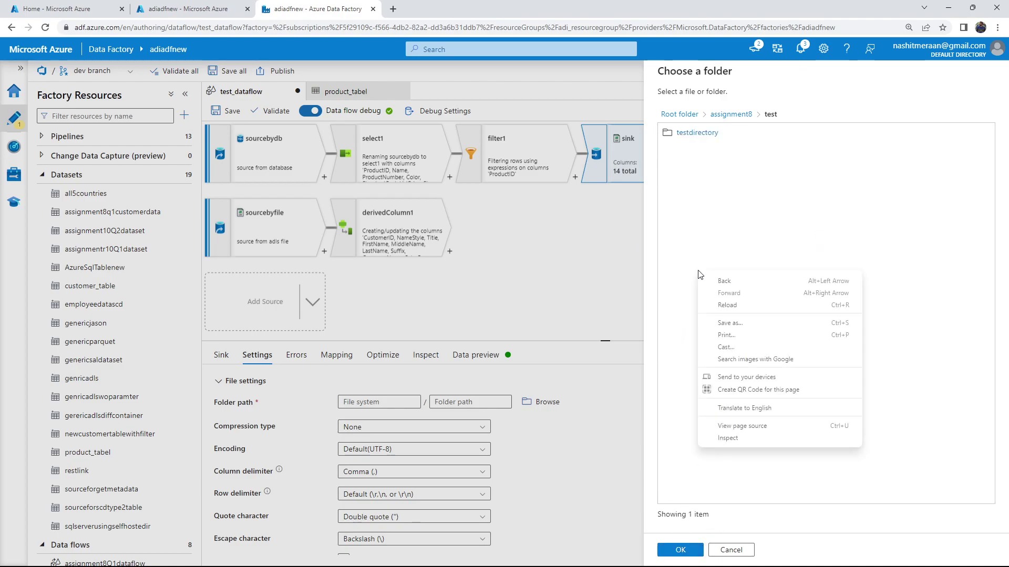
{"action": "left_click", "coordinate": [679, 275]}
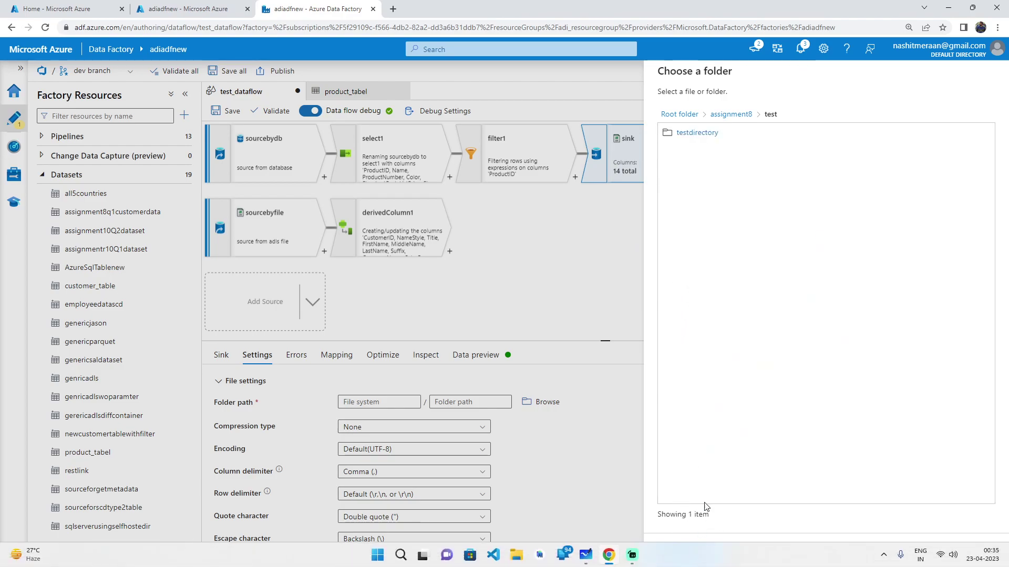
{"action": "left_click", "coordinate": [680, 550]}
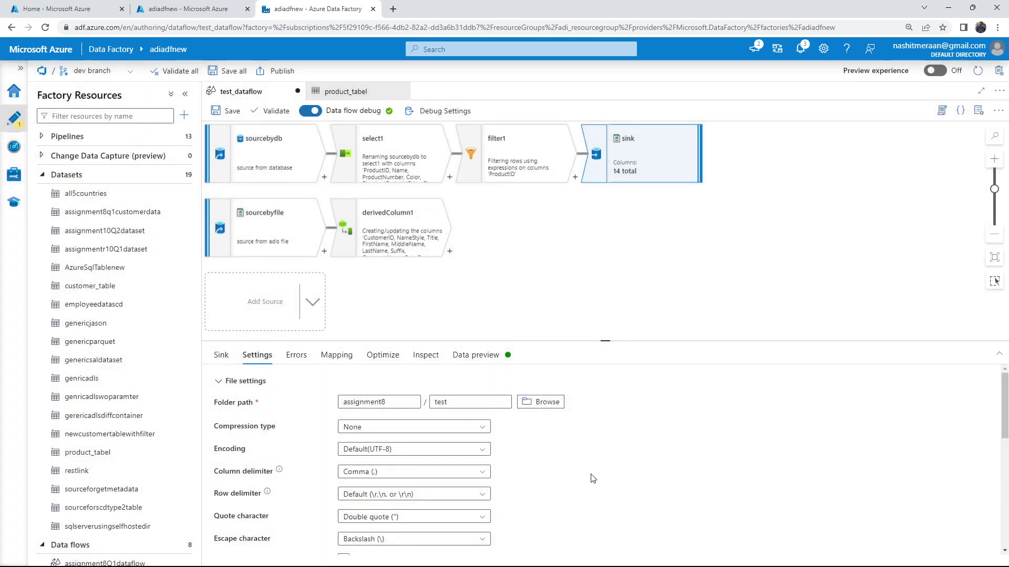
Examine the sink's compression types, delimiters, escape character, header and other file settings
{"action": "left_click", "coordinate": [392, 427]}
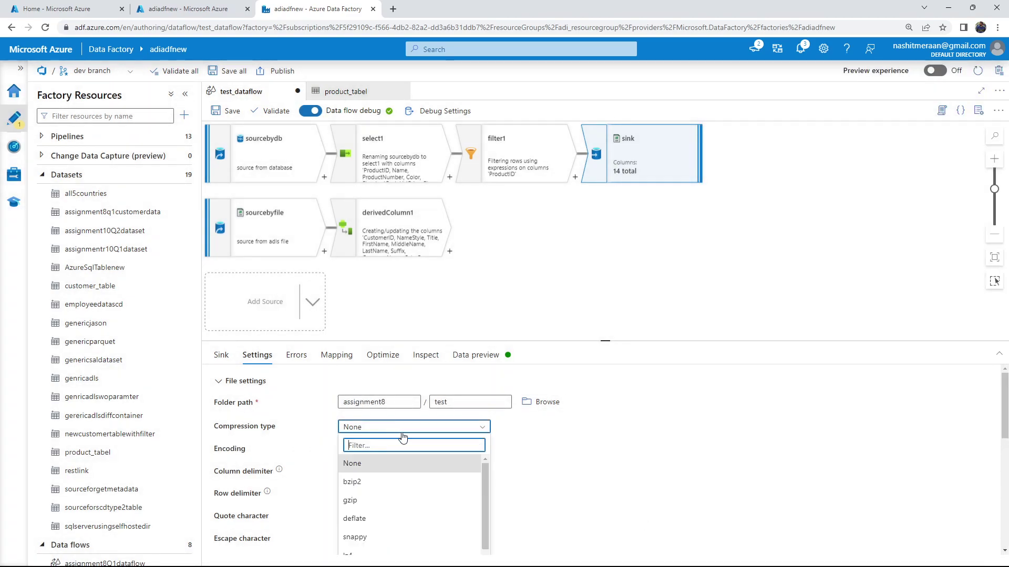
{"action": "scroll", "coordinate": [558, 442], "scroll_direction": "down", "scroll_amount": 2}
{"action": "left_click", "coordinate": [576, 441]}
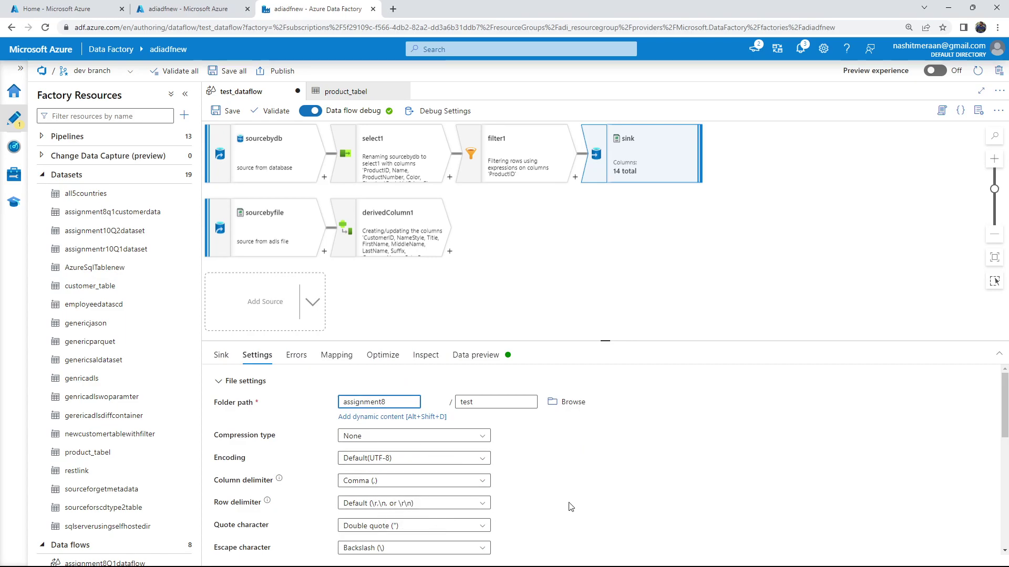
{"action": "scroll", "coordinate": [570, 506], "scroll_direction": "down", "scroll_amount": 2}
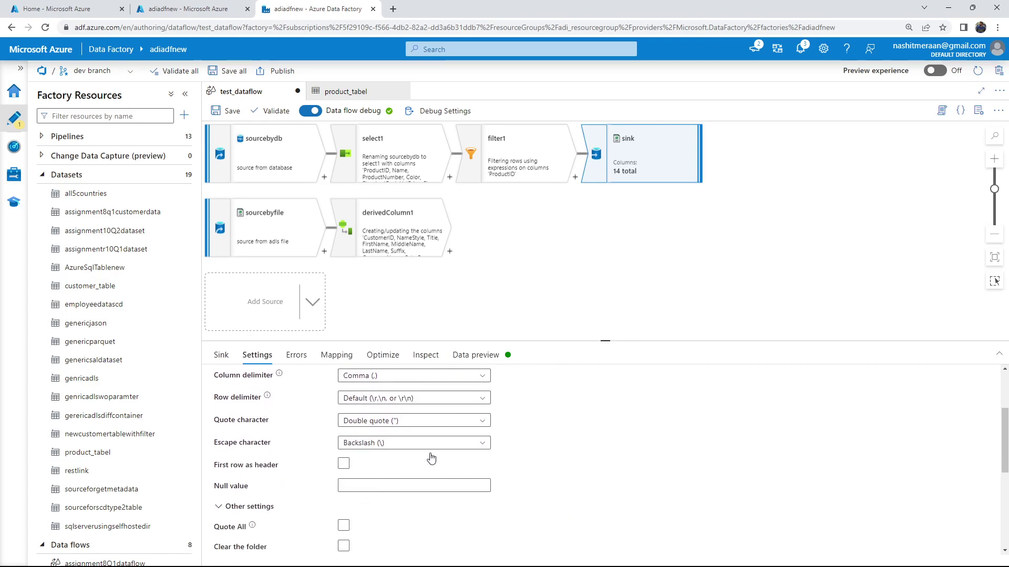
{"action": "left_click", "coordinate": [463, 444]}
{"action": "scroll", "coordinate": [576, 468], "scroll_direction": "up", "scroll_amount": 2}
{"action": "scroll", "coordinate": [574, 475], "scroll_direction": "down", "scroll_amount": 3}
{"action": "scroll", "coordinate": [574, 477], "scroll_direction": "down", "scroll_amount": 1}
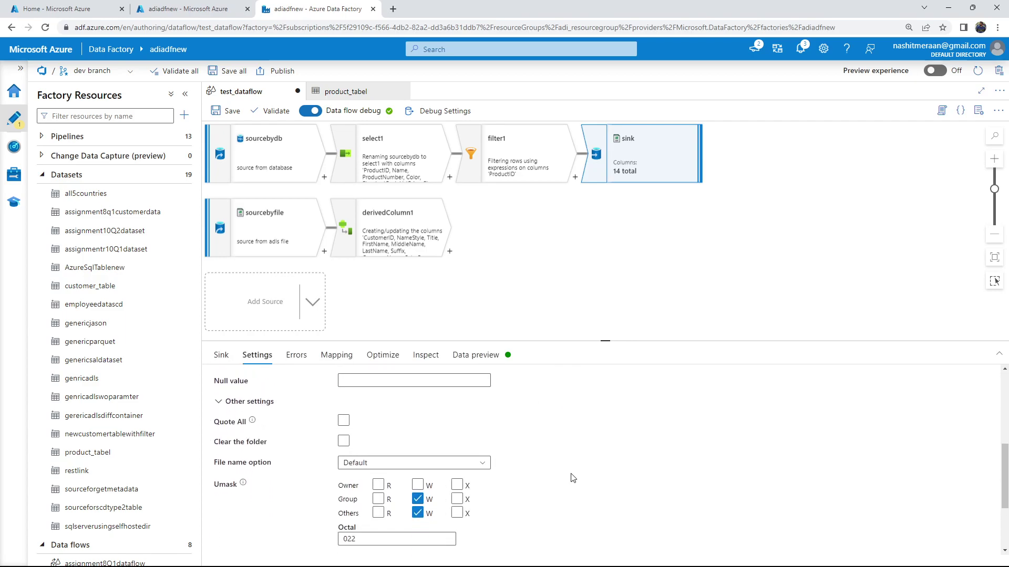
{"action": "scroll", "coordinate": [570, 478], "scroll_direction": "up", "scroll_amount": 2}
{"action": "scroll", "coordinate": [567, 477], "scroll_direction": "down", "scroll_amount": 2}
Set the sink's file name option to Output to single file
{"action": "left_click", "coordinate": [455, 463]}
{"action": "scroll", "coordinate": [453, 470], "scroll_direction": "down", "scroll_amount": 2}
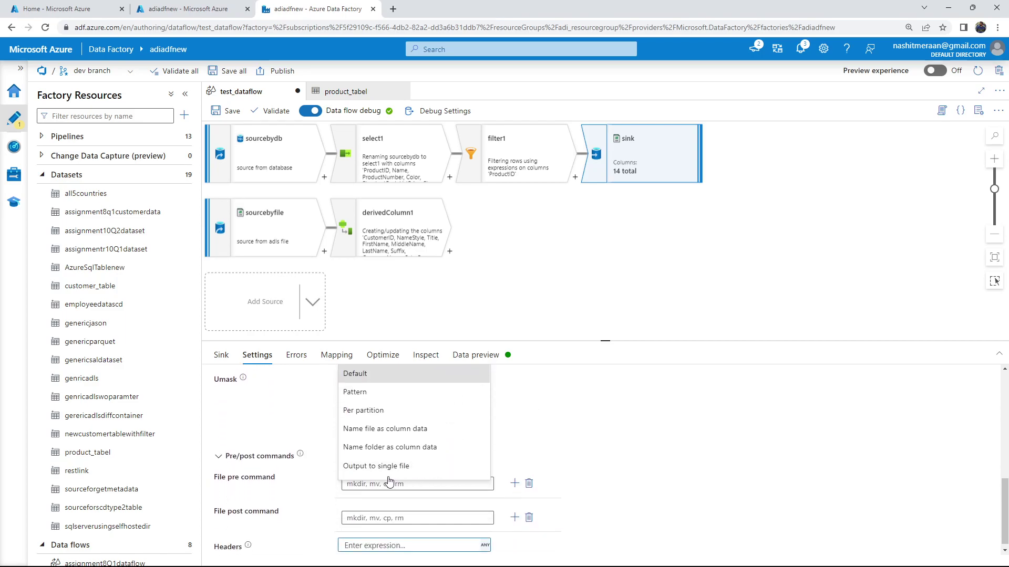
{"action": "left_click", "coordinate": [452, 471]}
{"action": "scroll", "coordinate": [420, 473], "scroll_direction": "up", "scroll_amount": 2}
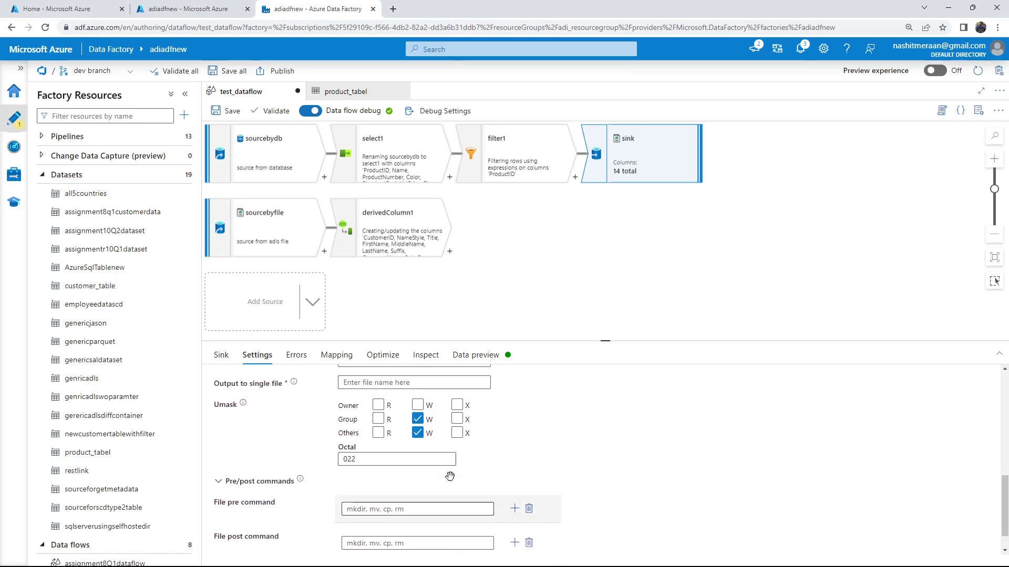
Examine the sink's umask, pre/post commands and headers settings and the available file name options
{"action": "left_click", "coordinate": [417, 435]}
{"action": "scroll", "coordinate": [405, 462], "scroll_direction": "up", "scroll_amount": 1}
{"action": "scroll", "coordinate": [391, 473], "scroll_direction": "down", "scroll_amount": 2}
{"action": "left_click", "coordinate": [407, 495]}
{"action": "scroll", "coordinate": [526, 471], "scroll_direction": "down", "scroll_amount": 1}
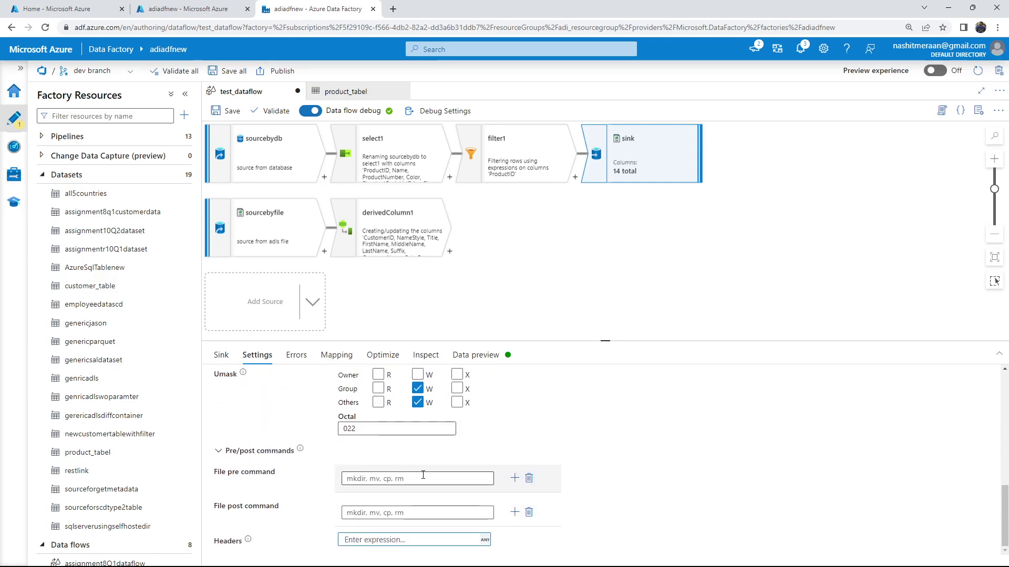
{"action": "scroll", "coordinate": [428, 474], "scroll_direction": "up", "scroll_amount": 2}
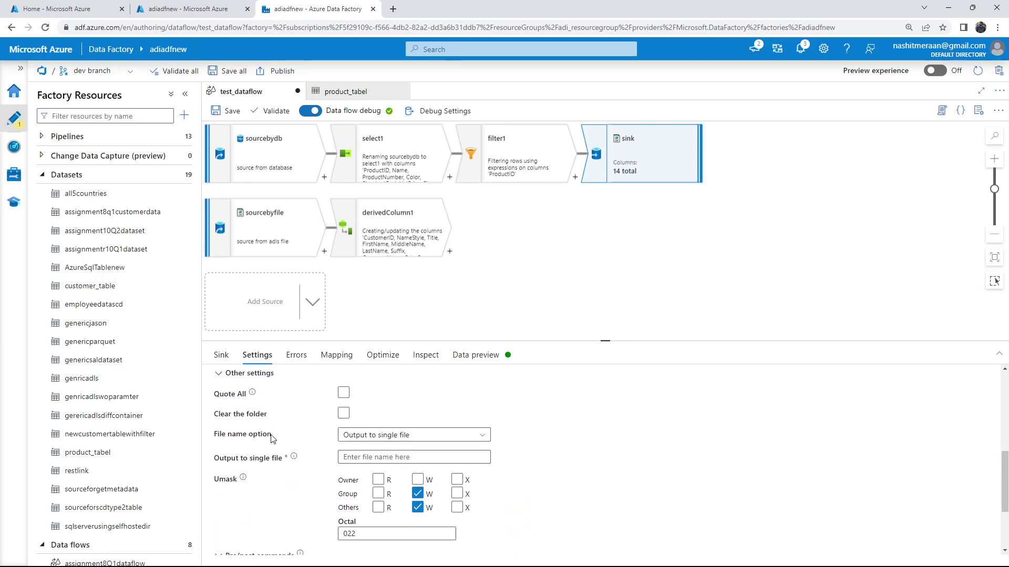
{"action": "left_click_drag", "start_coordinate": [273, 439], "coordinate": [221, 370]}
{"action": "left_click", "coordinate": [415, 435]}
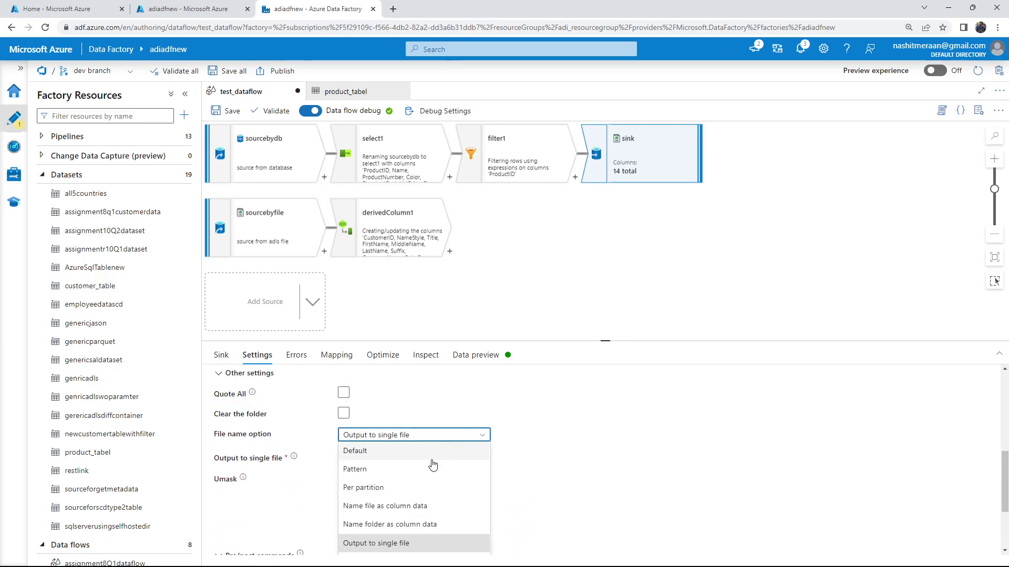
{"action": "left_click", "coordinate": [583, 492]}
{"action": "scroll", "coordinate": [544, 467], "scroll_direction": "up", "scroll_amount": 2}
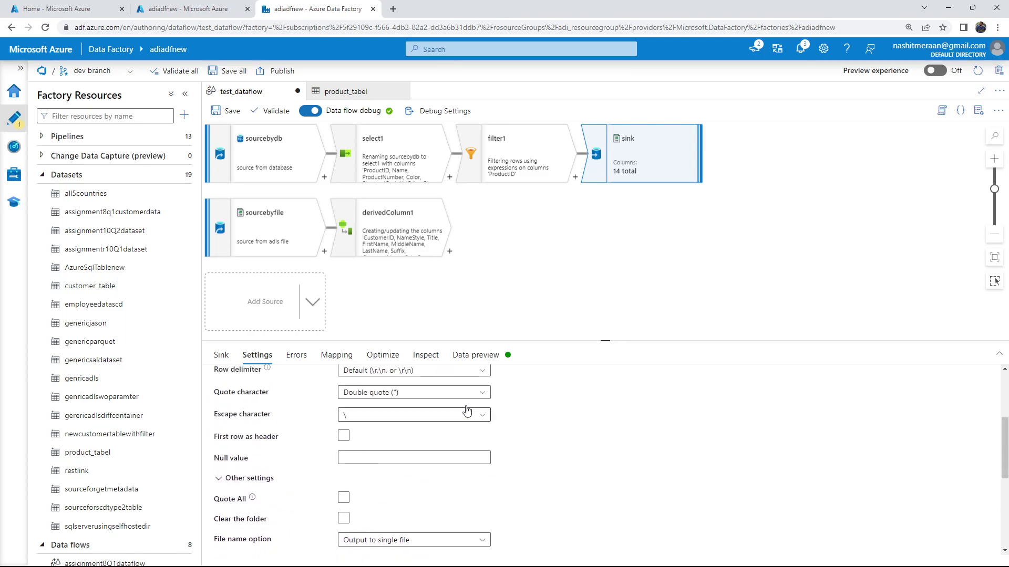
Fetch the sink's data preview and set the single-file output to use a single partition
{"action": "left_click", "coordinate": [476, 355]}
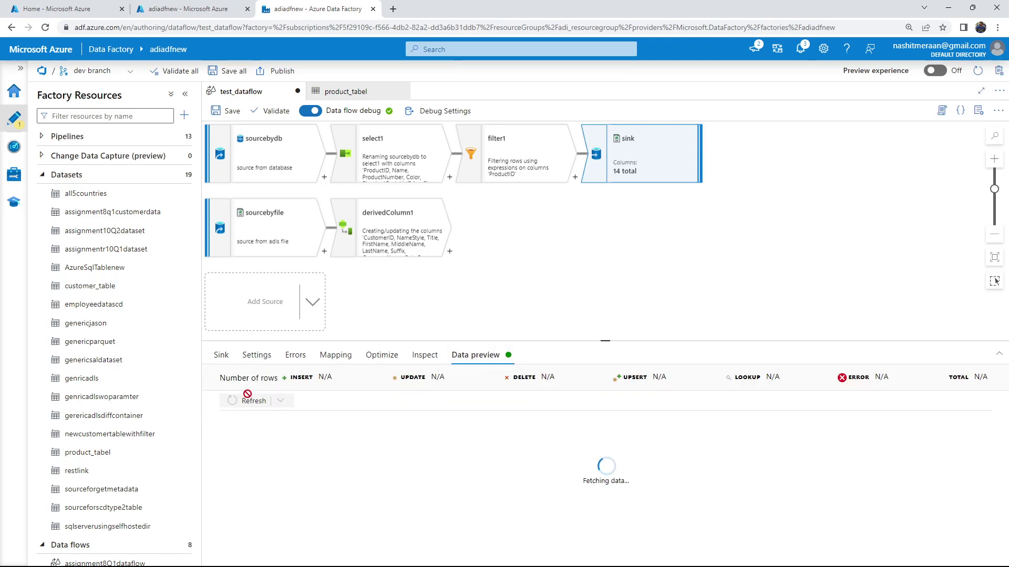
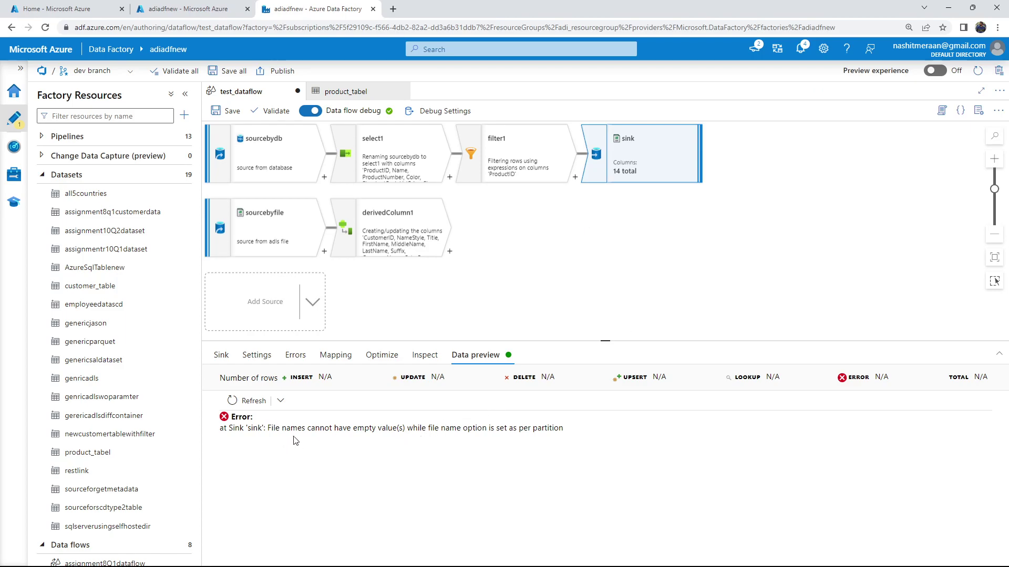
{"action": "left_click", "coordinate": [251, 355]}
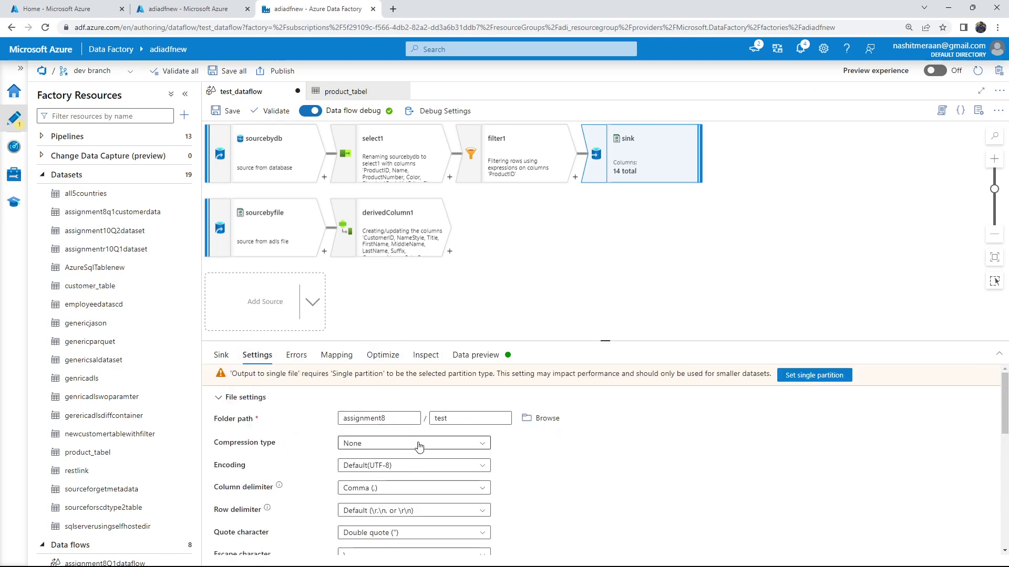
{"action": "left_click", "coordinate": [816, 375]}
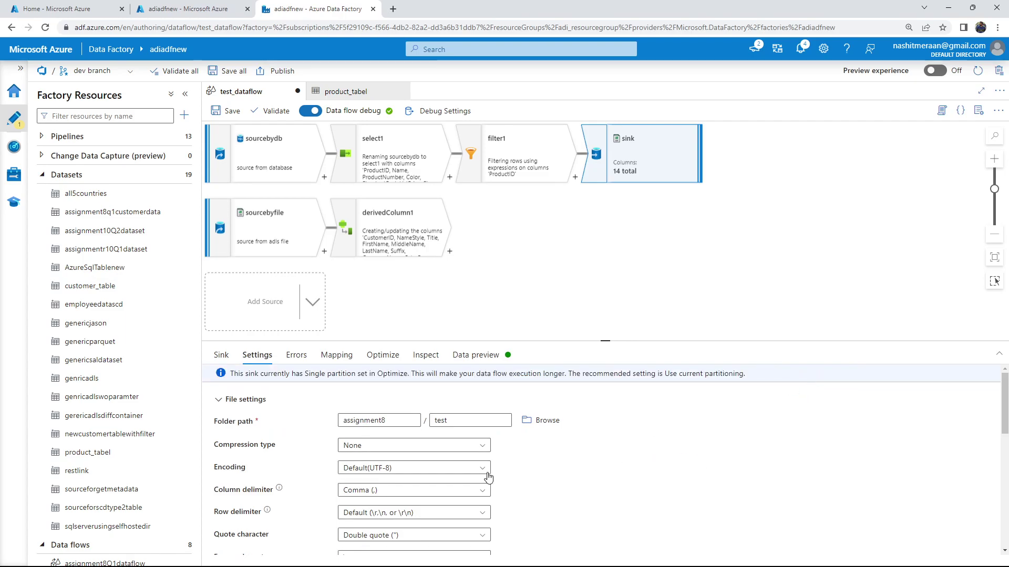
Name the sink's single output file testfilenamedataflow
{"action": "scroll", "coordinate": [473, 491], "scroll_direction": "down", "scroll_amount": 2}
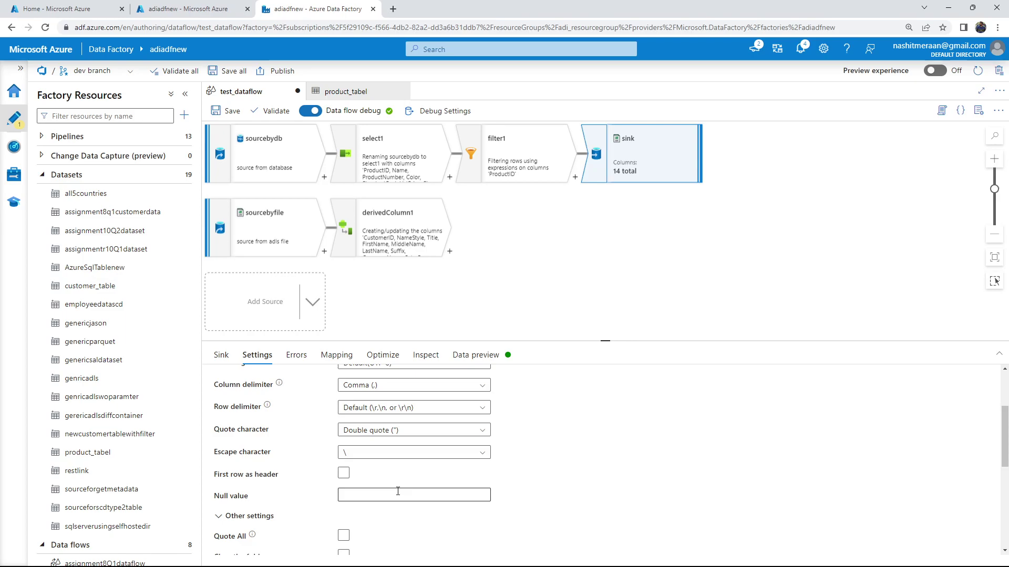
{"action": "scroll", "coordinate": [398, 491], "scroll_direction": "up", "scroll_amount": 2}
{"action": "scroll", "coordinate": [370, 488], "scroll_direction": "down", "scroll_amount": 3}
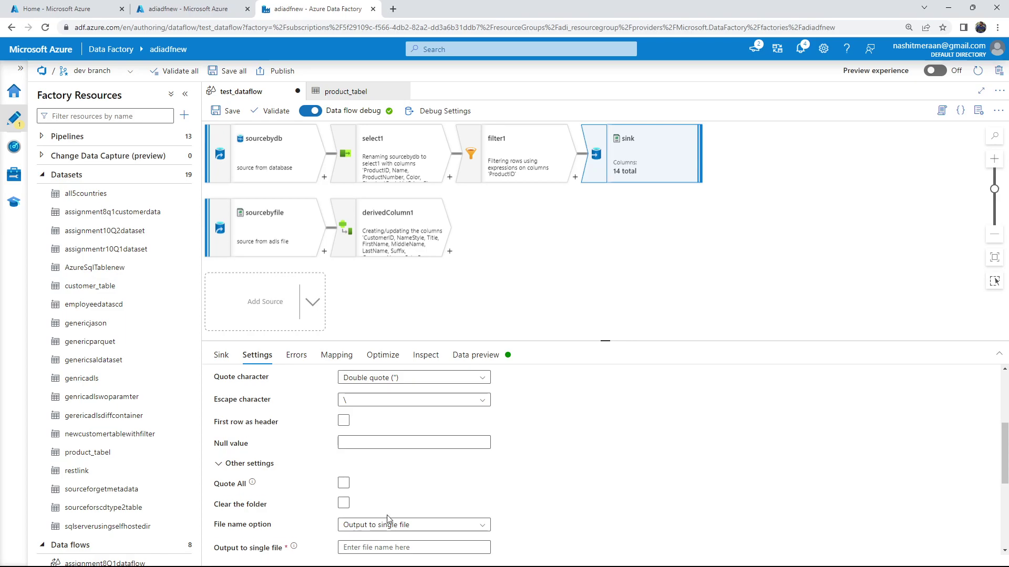
{"action": "scroll", "coordinate": [385, 519], "scroll_direction": "down", "scroll_amount": 1}
{"action": "left_click", "coordinate": [380, 495]}
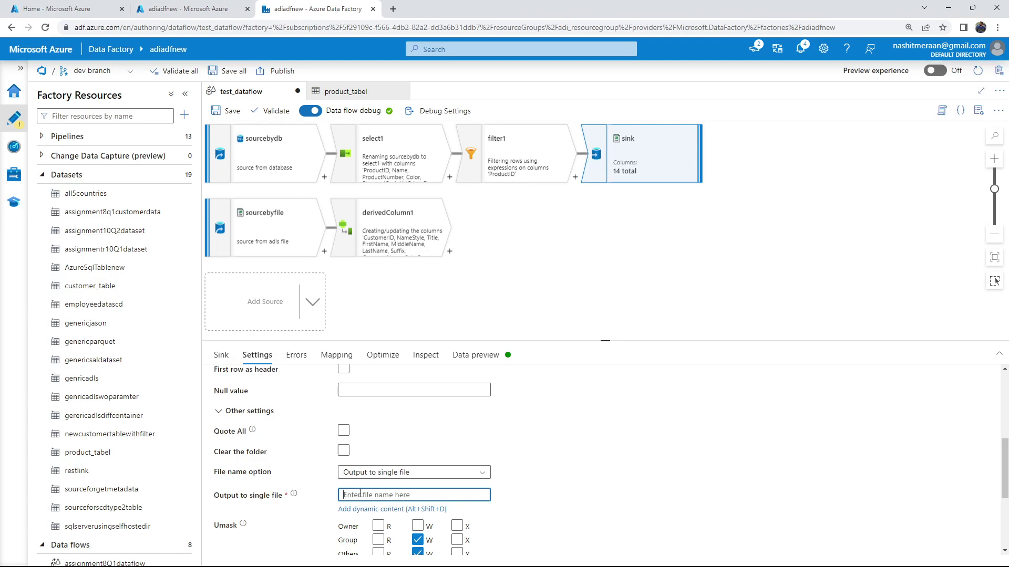
{"action": "type", "text": "testfilenamedataflow"}
Refresh the sink's data preview and examine the product rows it returns
{"action": "left_click", "coordinate": [475, 355]}
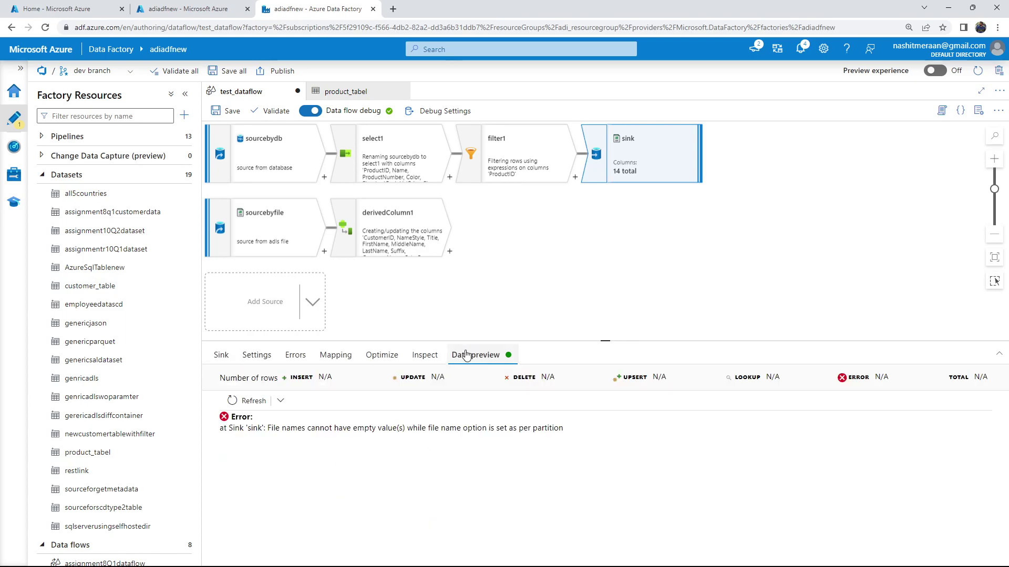
{"action": "left_click", "coordinate": [252, 401]}
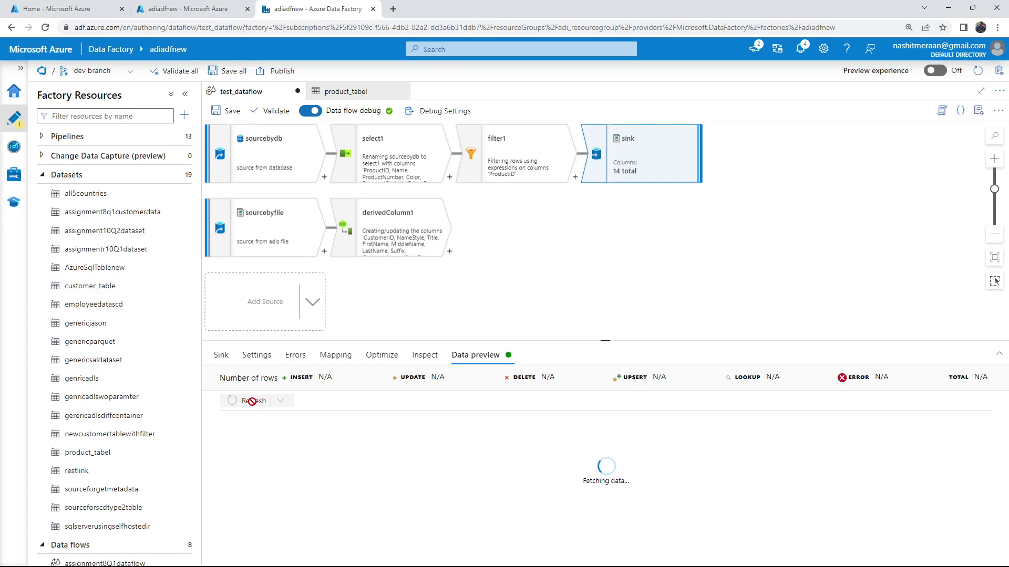
{"action": "scroll", "coordinate": [467, 481], "scroll_direction": "down", "scroll_amount": 3}
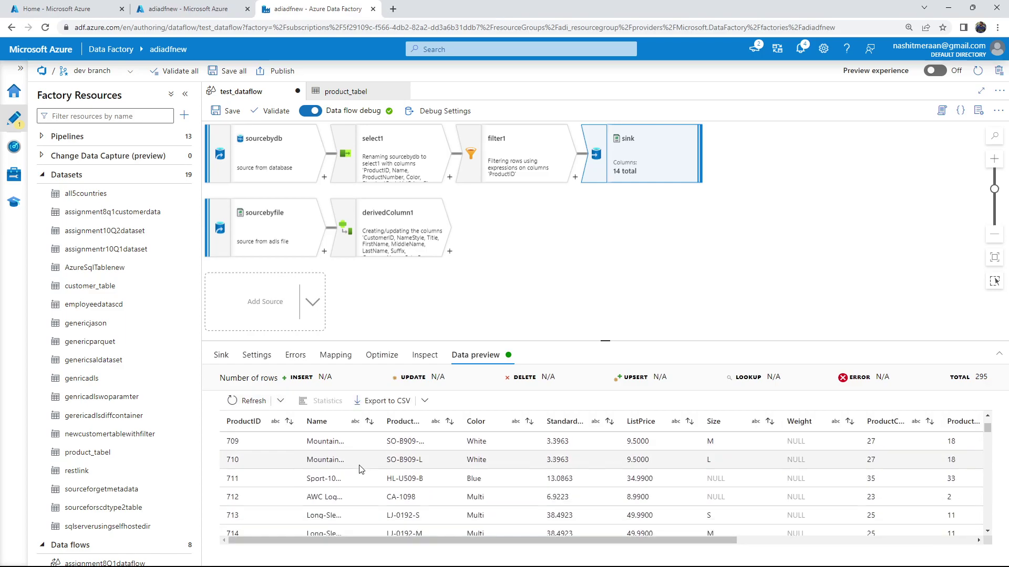
{"action": "scroll", "coordinate": [466, 480], "scroll_direction": "down", "scroll_amount": 2}
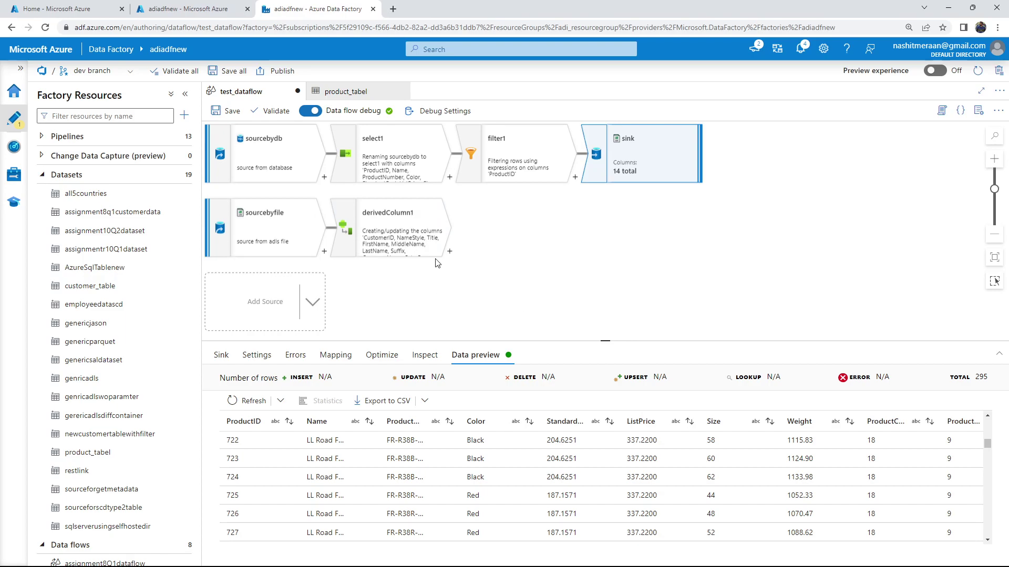
Add a Sink after derivedColumn1 and set its output stream name to sink2
{"action": "left_click", "coordinate": [449, 252]}
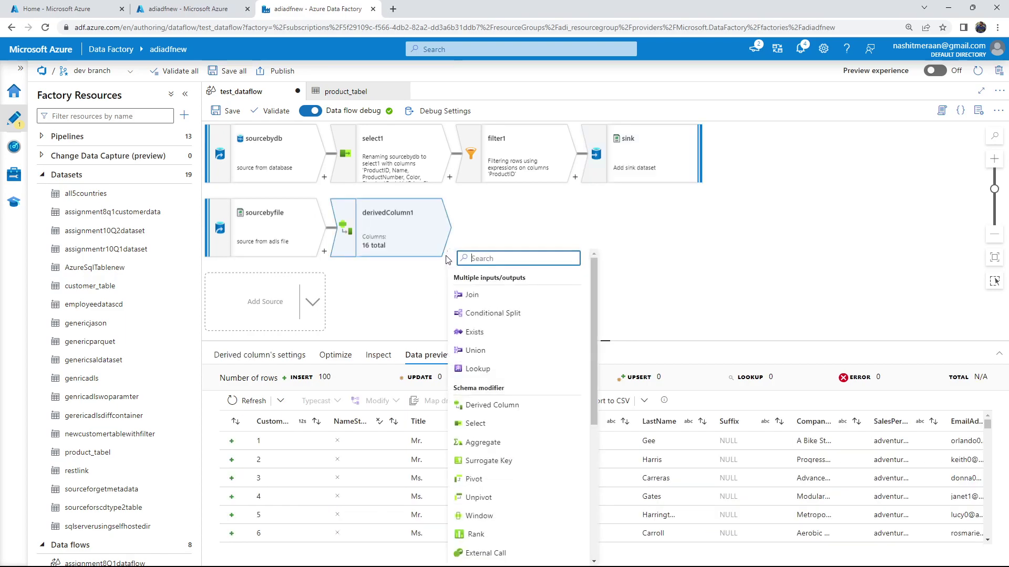
{"action": "type", "text": "sink"}
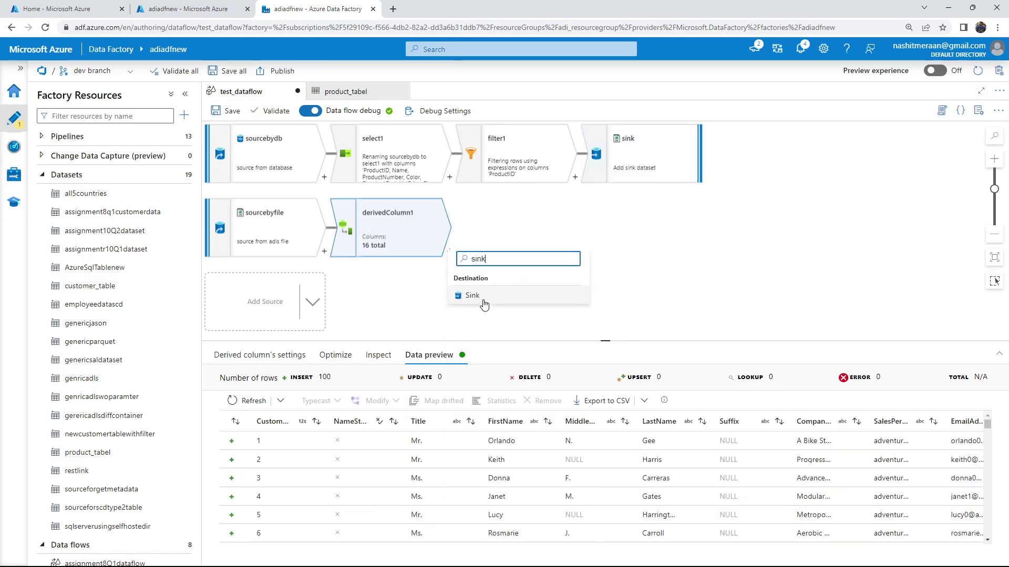
{"action": "left_click", "coordinate": [483, 304]}
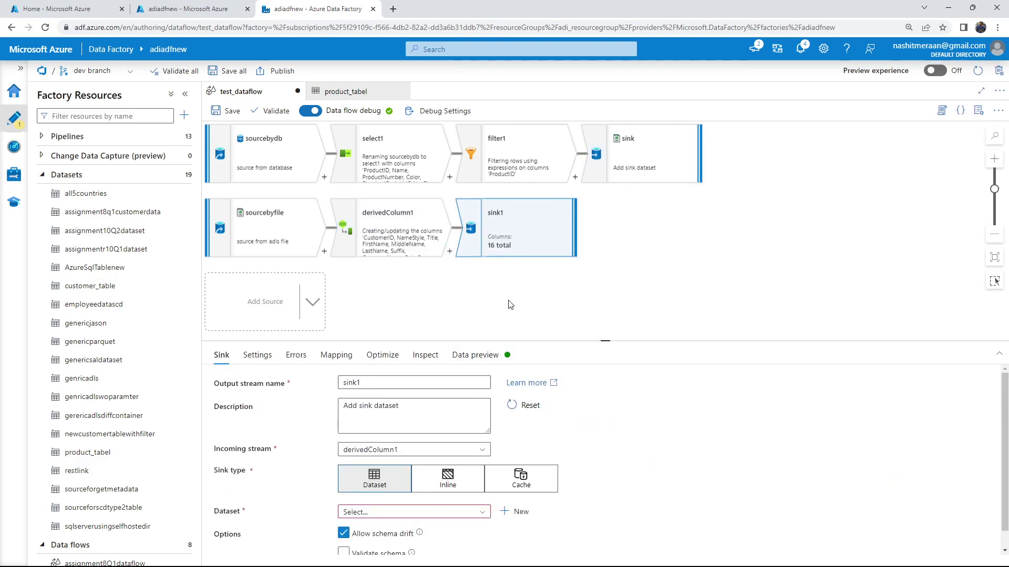
{"action": "scroll", "coordinate": [462, 502], "scroll_direction": "down", "scroll_amount": 1}
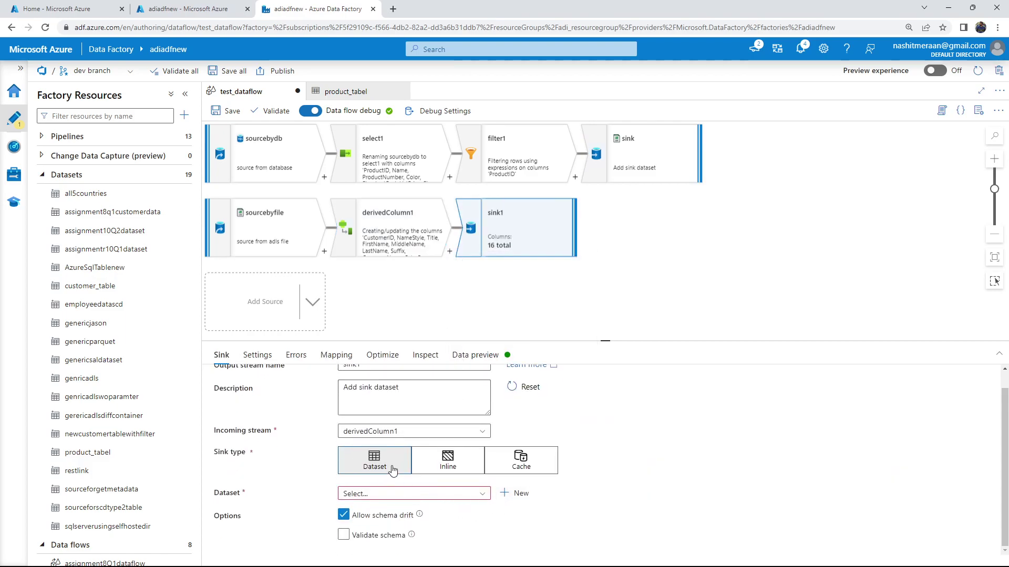
{"action": "scroll", "coordinate": [390, 472], "scroll_direction": "up", "scroll_amount": 1}
{"action": "left_click", "coordinate": [385, 384]}
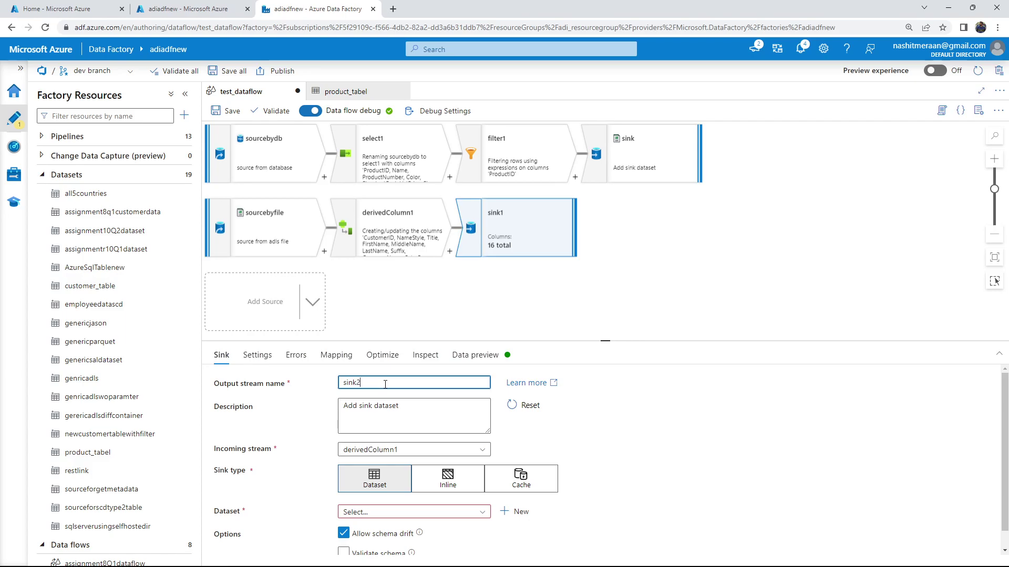
Make sink2 an Inline sink with the DelimitedText dataset type and choose its linked service
{"action": "scroll", "coordinate": [387, 492], "scroll_direction": "down", "scroll_amount": 1}
{"action": "left_click", "coordinate": [443, 500]}
{"action": "left_click", "coordinate": [579, 511]}
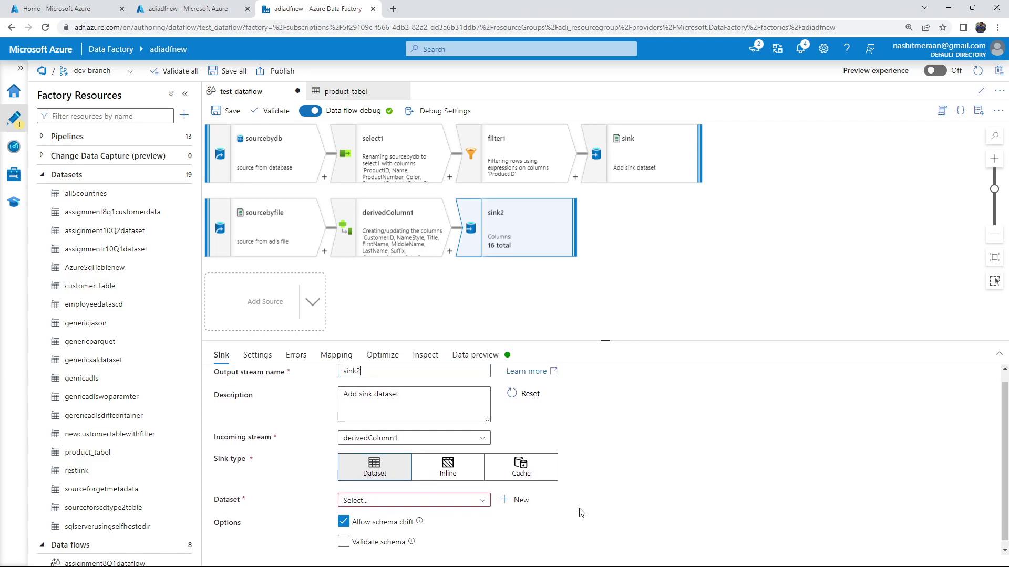
{"action": "left_click", "coordinate": [451, 463]}
{"action": "scroll", "coordinate": [450, 467], "scroll_direction": "down", "scroll_amount": 1}
{"action": "left_click", "coordinate": [450, 475]}
{"action": "scroll", "coordinate": [413, 522], "scroll_direction": "down", "scroll_amount": 5}
{"action": "left_click", "coordinate": [552, 513]}
{"action": "scroll", "coordinate": [430, 501], "scroll_direction": "down", "scroll_amount": 1}
{"action": "left_click", "coordinate": [448, 467]}
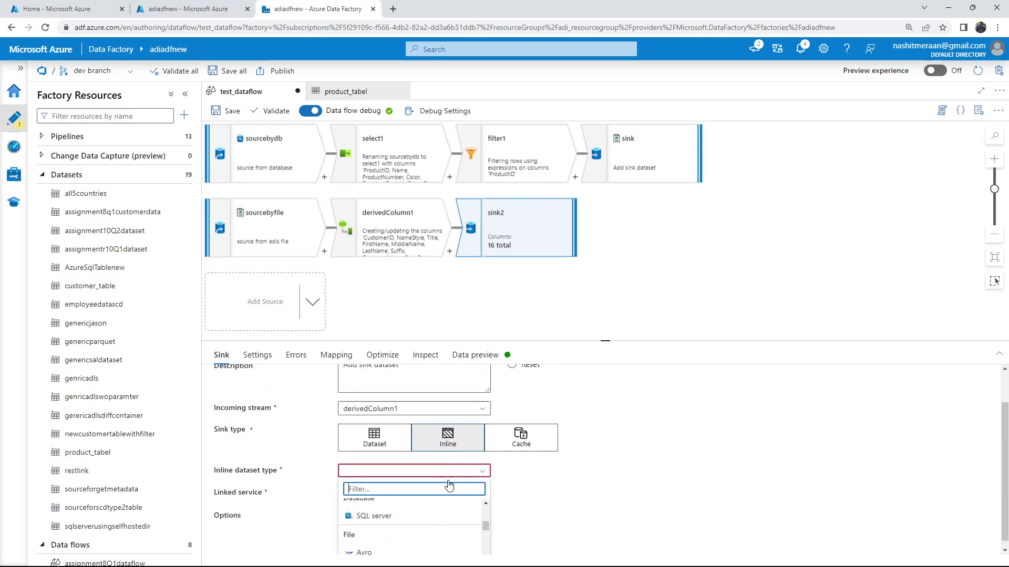
{"action": "type", "text": "del"}
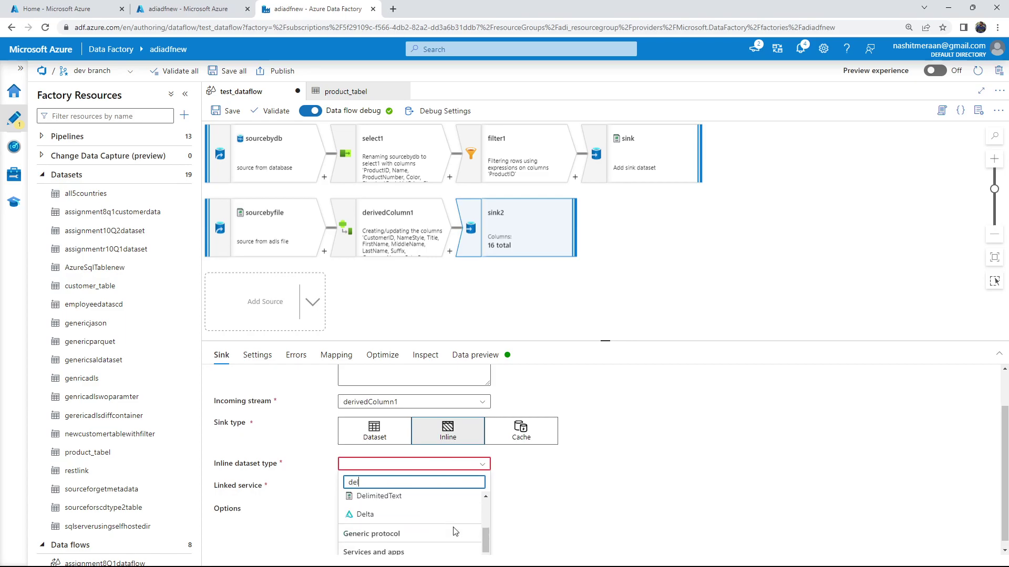
{"action": "left_click", "coordinate": [399, 496]}
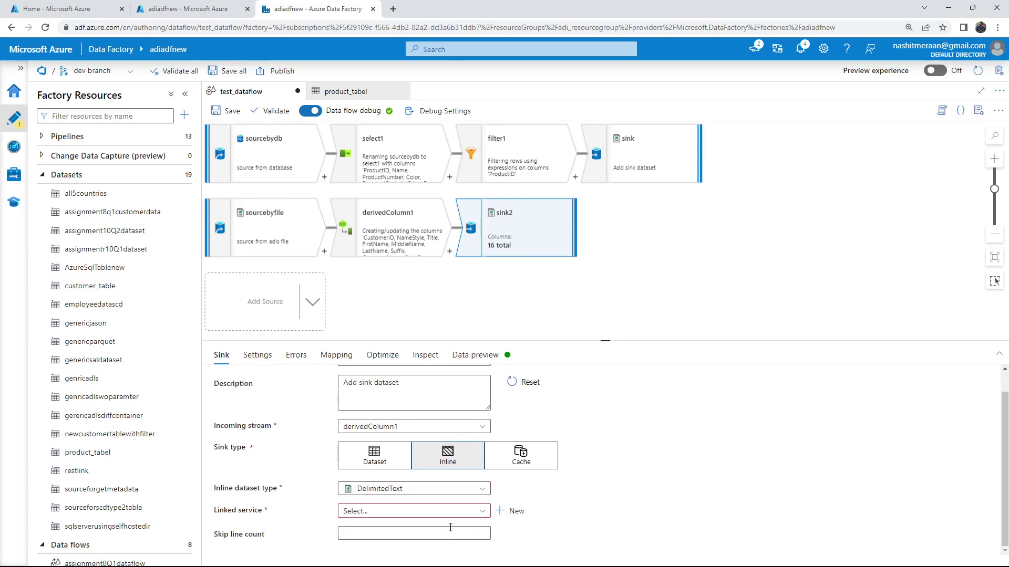
{"action": "left_click", "coordinate": [415, 511]}
{"action": "left_click", "coordinate": [389, 550]}
Set sink2's folder path to assignment8/test/testdirectory by browsing the storage folders
{"action": "left_click", "coordinate": [257, 355]}
{"action": "scroll", "coordinate": [529, 378], "scroll_direction": "down", "scroll_amount": 1}
{"action": "scroll", "coordinate": [531, 391], "scroll_direction": "up", "scroll_amount": 1}
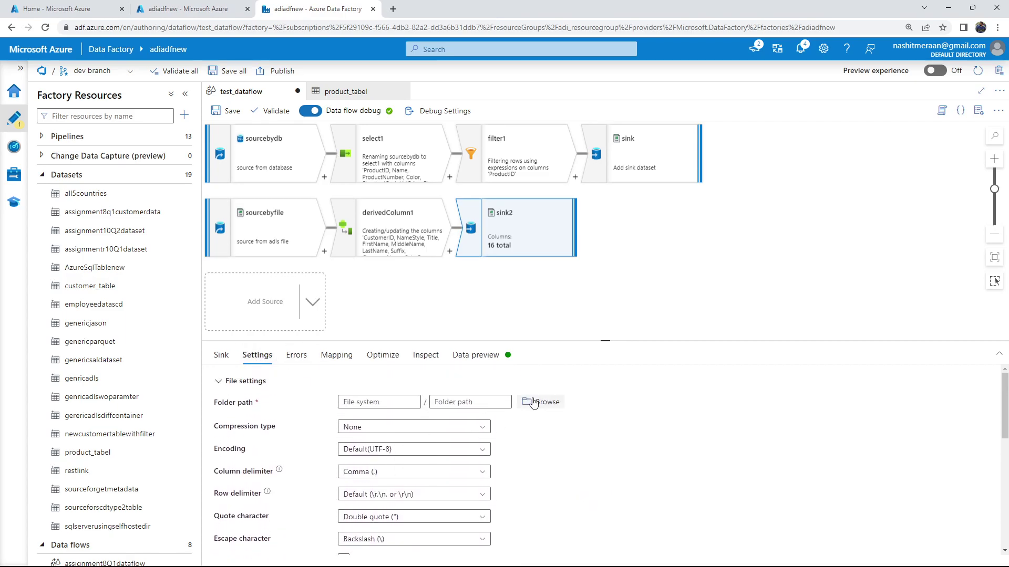
{"action": "left_click", "coordinate": [536, 402]}
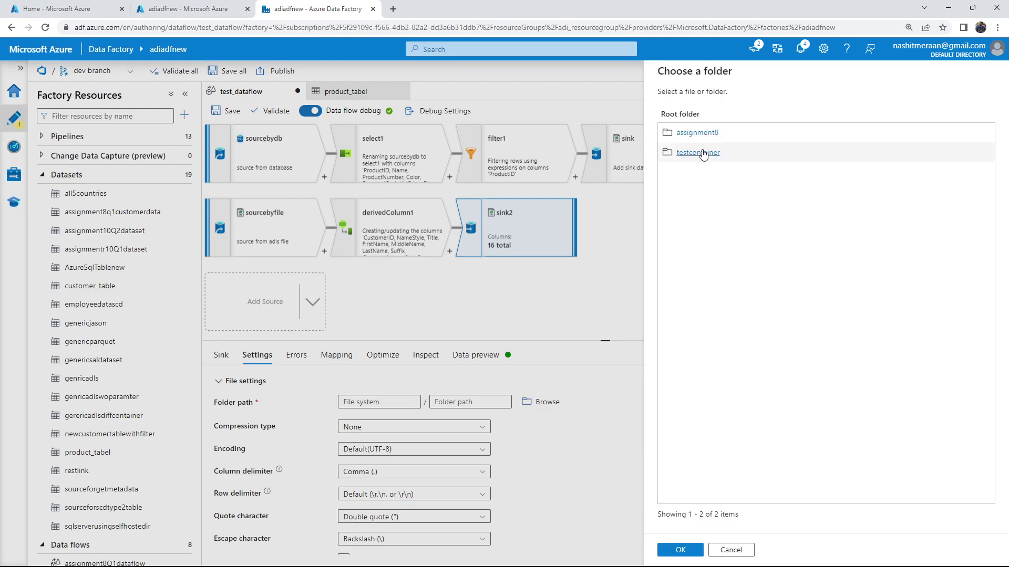
{"action": "left_click", "coordinate": [683, 133]}
{"action": "left_click", "coordinate": [683, 132]}
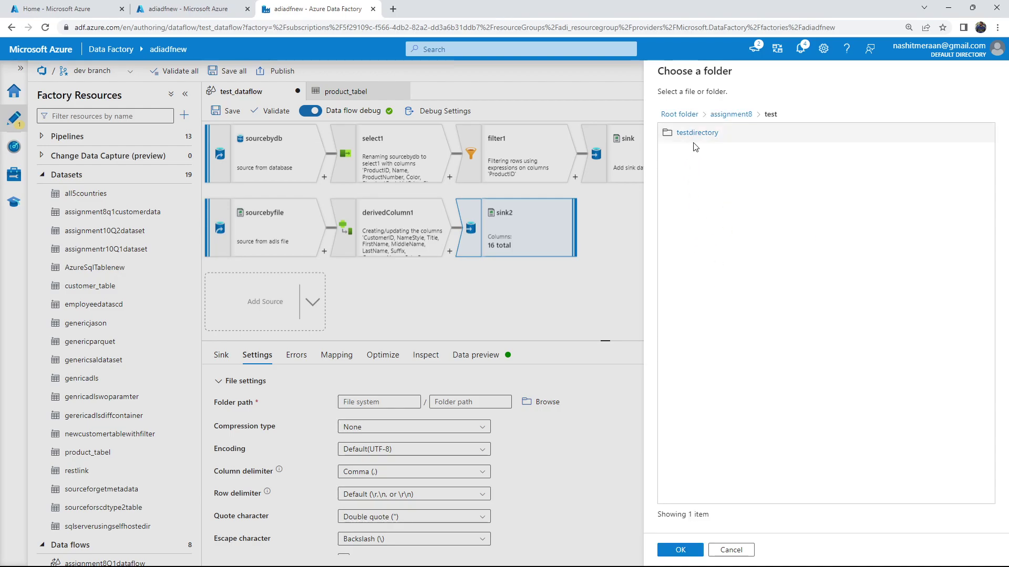
{"action": "left_click", "coordinate": [701, 137]}
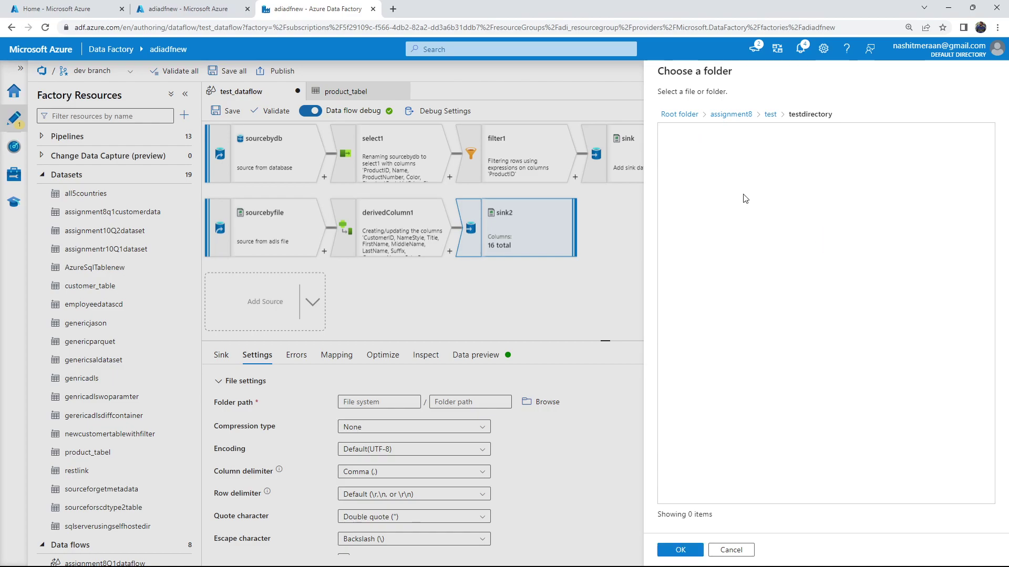
{"action": "left_click", "coordinate": [681, 549]}
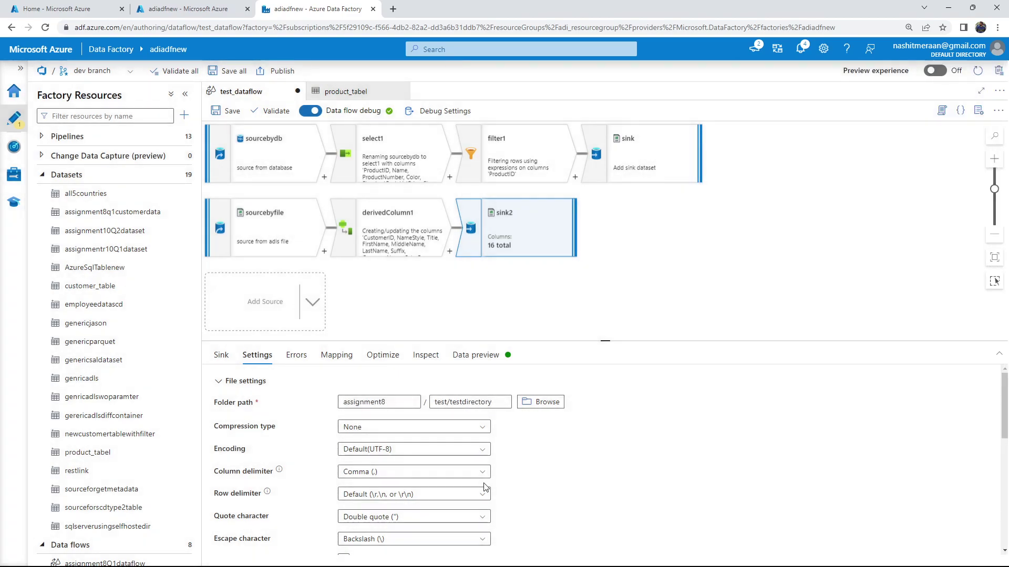
Set sink2's file name option to Output to single file
{"action": "scroll", "coordinate": [473, 470], "scroll_direction": "down", "scroll_amount": 3}
{"action": "scroll", "coordinate": [474, 472], "scroll_direction": "up", "scroll_amount": 3}
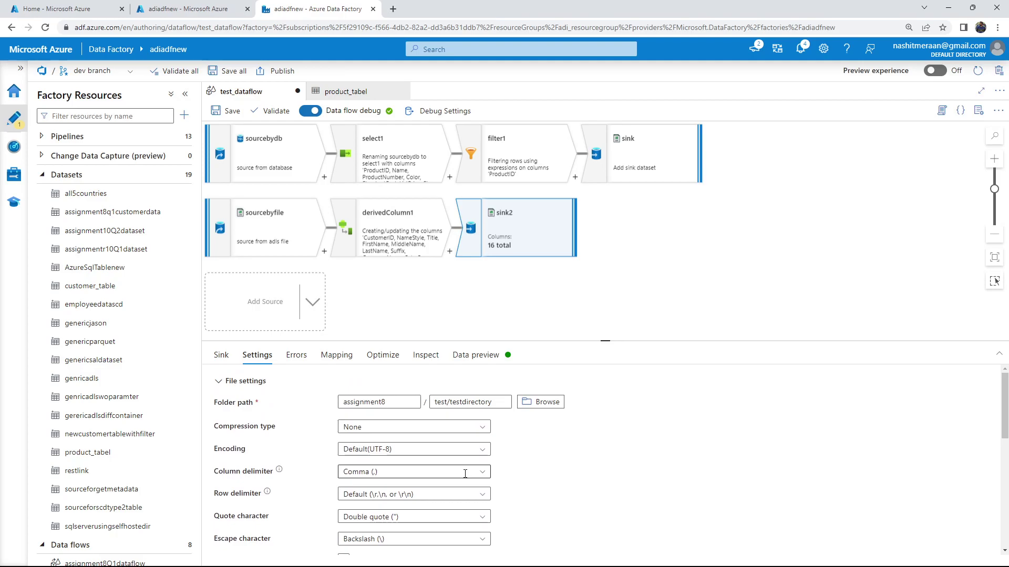
{"action": "scroll", "coordinate": [477, 497], "scroll_direction": "down", "scroll_amount": 1}
{"action": "scroll", "coordinate": [476, 497], "scroll_direction": "down", "scroll_amount": 4}
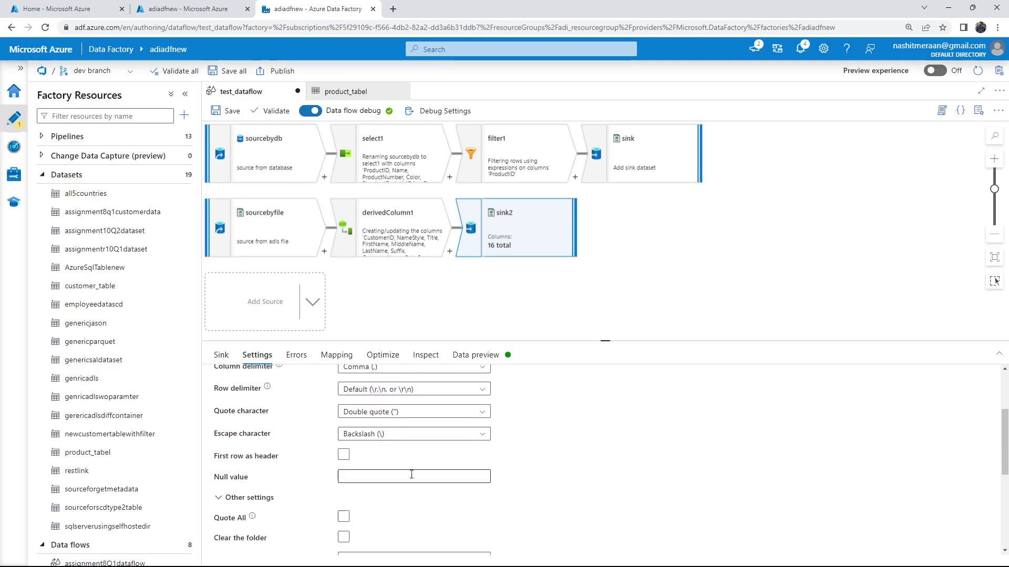
{"action": "left_click", "coordinate": [413, 455]}
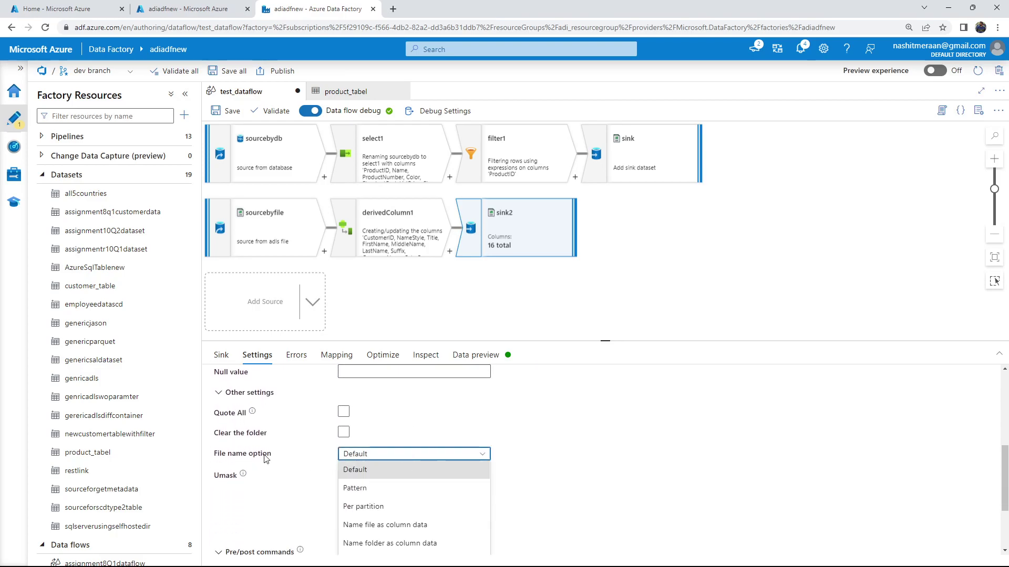
{"action": "scroll", "coordinate": [392, 504], "scroll_direction": "down", "scroll_amount": 2}
{"action": "left_click", "coordinate": [392, 461]}
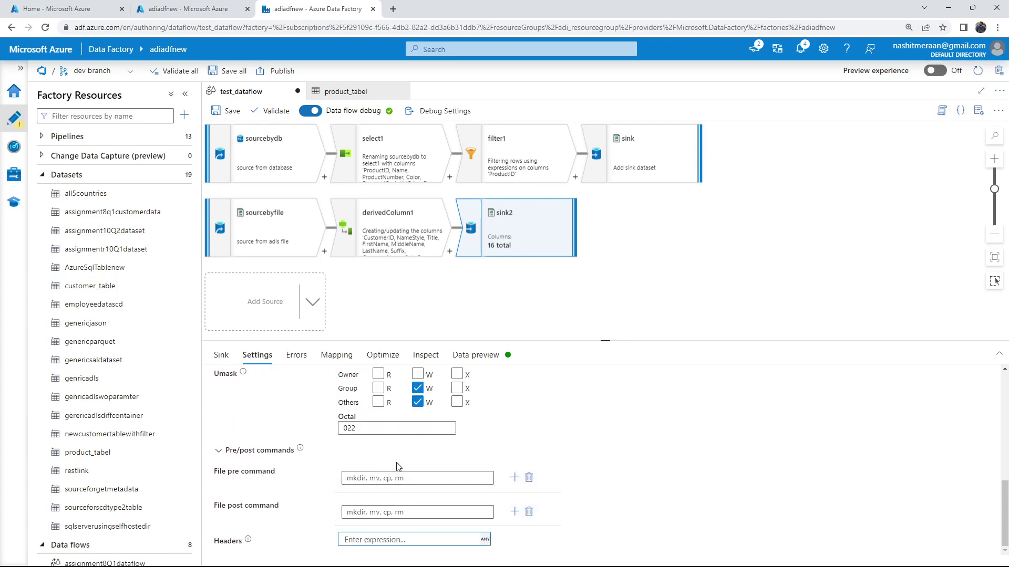
Name sink2's single output file test2dataflow and set the sink to a single partition
{"action": "scroll", "coordinate": [382, 479], "scroll_direction": "up", "scroll_amount": 2}
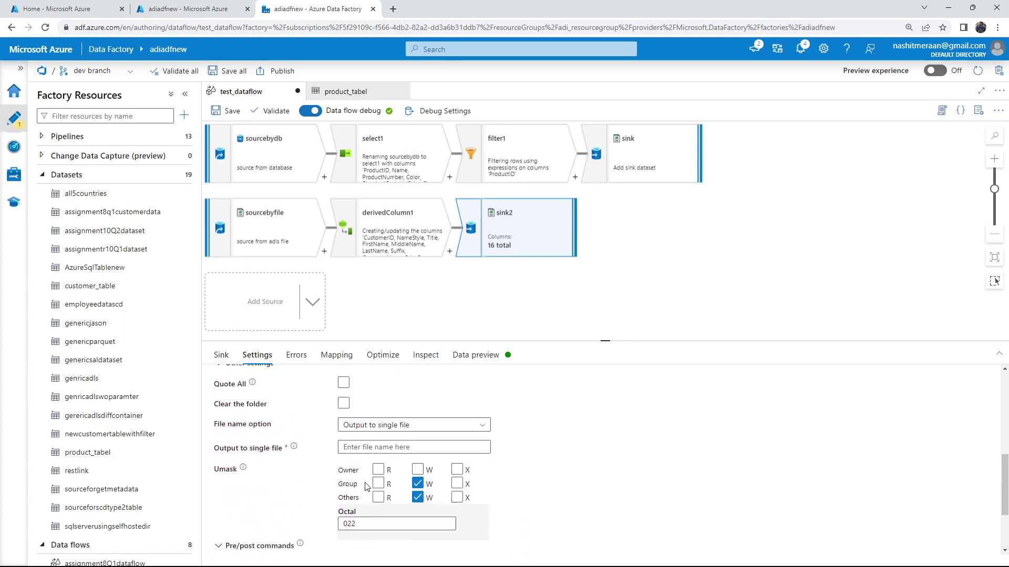
{"action": "left_click", "coordinate": [380, 481]}
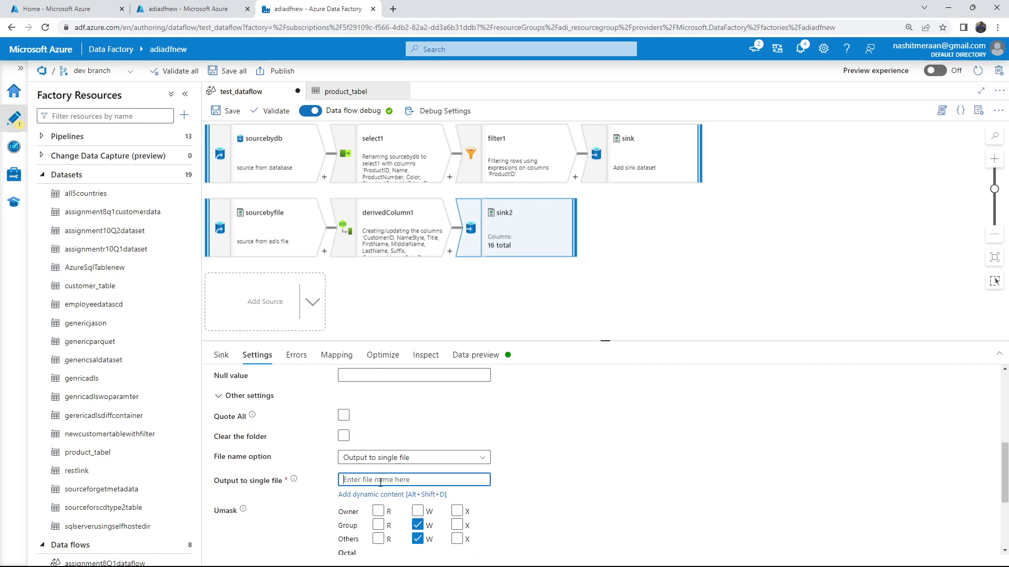
{"action": "type", "text": "test2f"}
{"action": "key", "text": "BackSpace"}
{"action": "type", "text": "dataflow"}
{"action": "scroll", "coordinate": [484, 452], "scroll_direction": "up", "scroll_amount": 5}
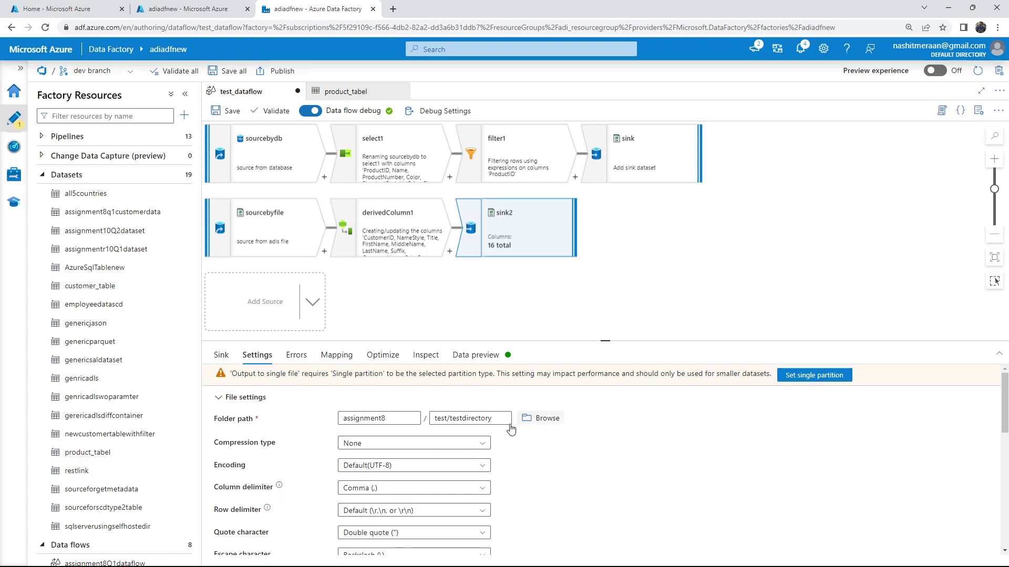
{"action": "left_click", "coordinate": [782, 387]}
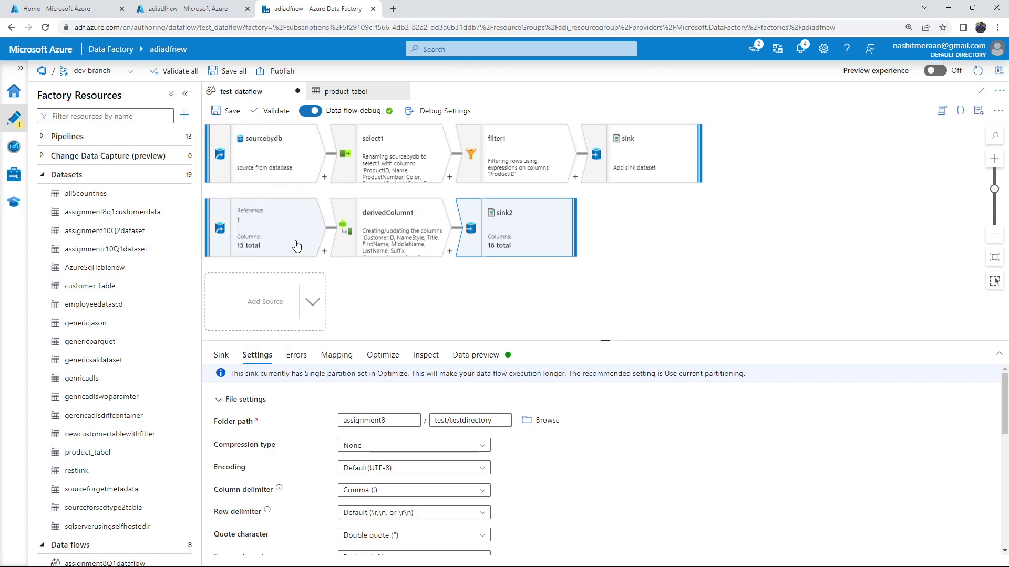
Review sourcebyfile's source settings and the data previews of derivedColumn1, select1 and filter1
{"action": "left_click", "coordinate": [267, 233]}
{"action": "left_click", "coordinate": [239, 354]}
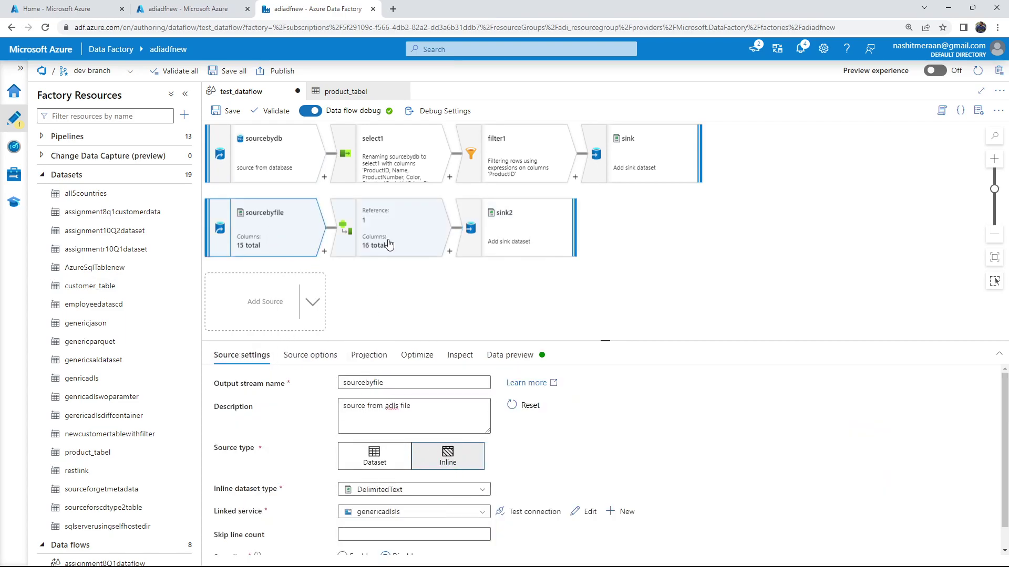
{"action": "left_click", "coordinate": [405, 237]}
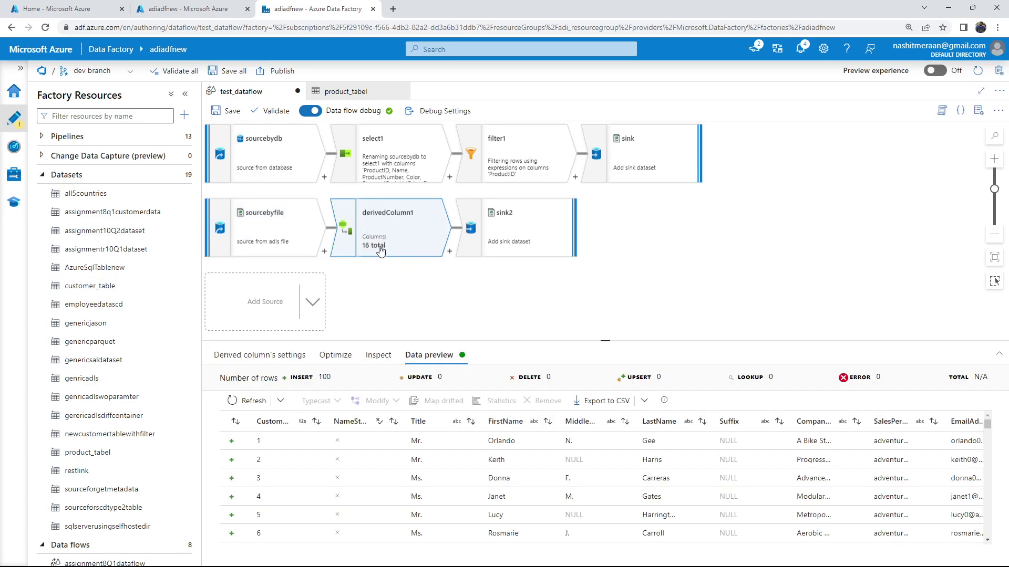
{"action": "left_click_drag", "start_coordinate": [510, 540], "coordinate": [807, 548]}
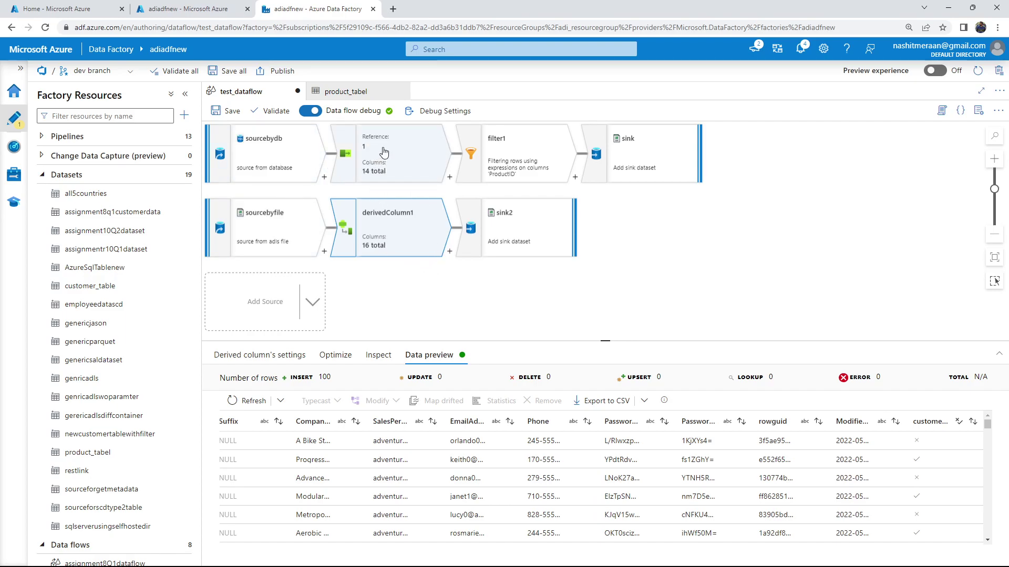
{"action": "left_click", "coordinate": [401, 176]}
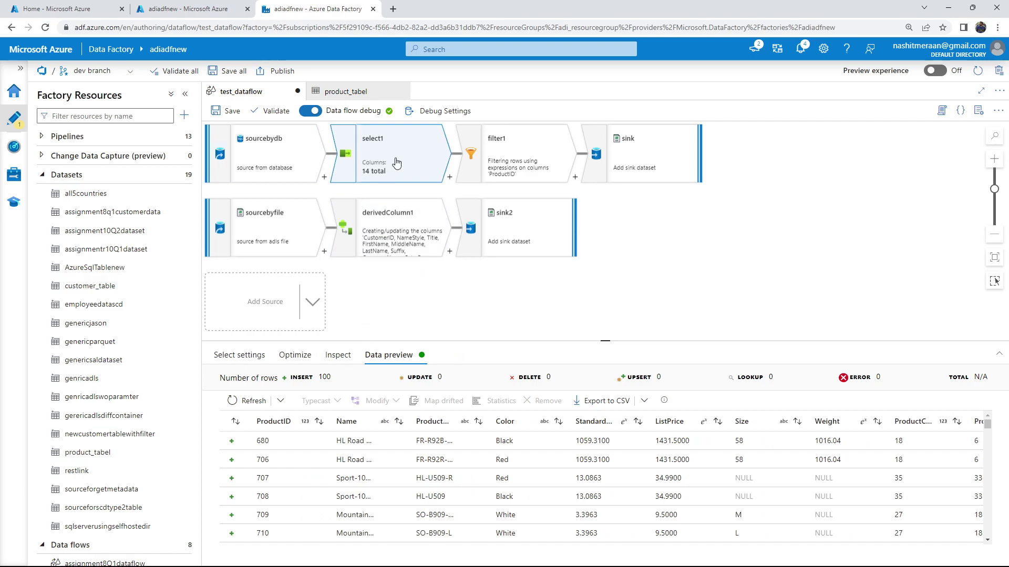
{"action": "left_click", "coordinate": [524, 157]}
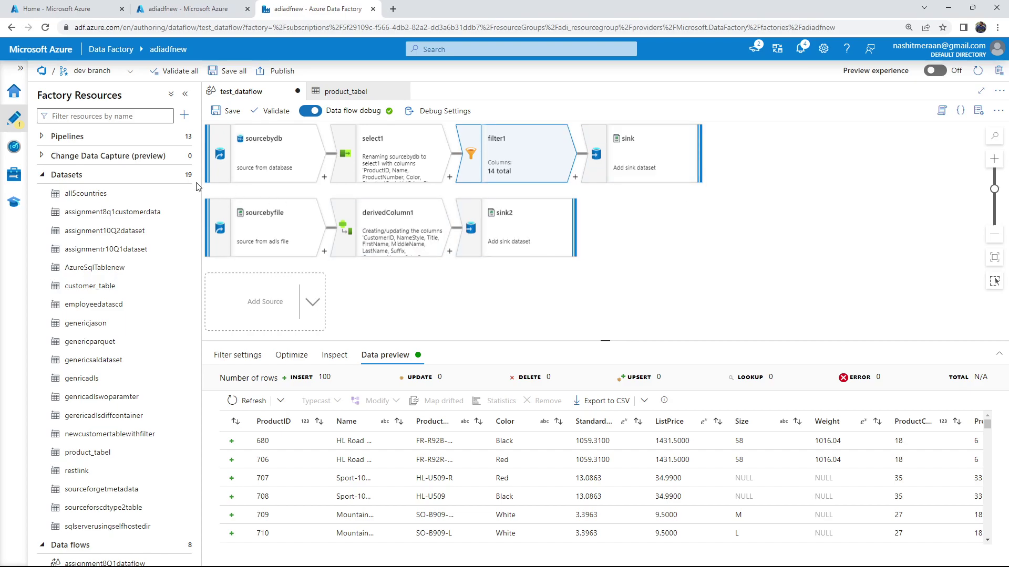
Create a new pipeline and add a Data flow activity to its canvas
{"action": "left_click", "coordinate": [183, 139]}
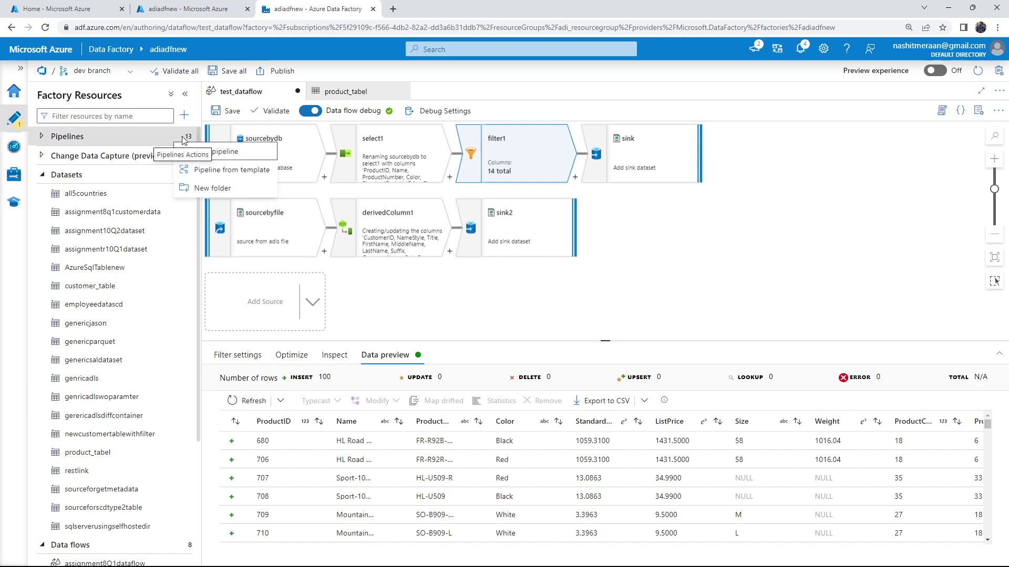
{"action": "left_click", "coordinate": [241, 157]}
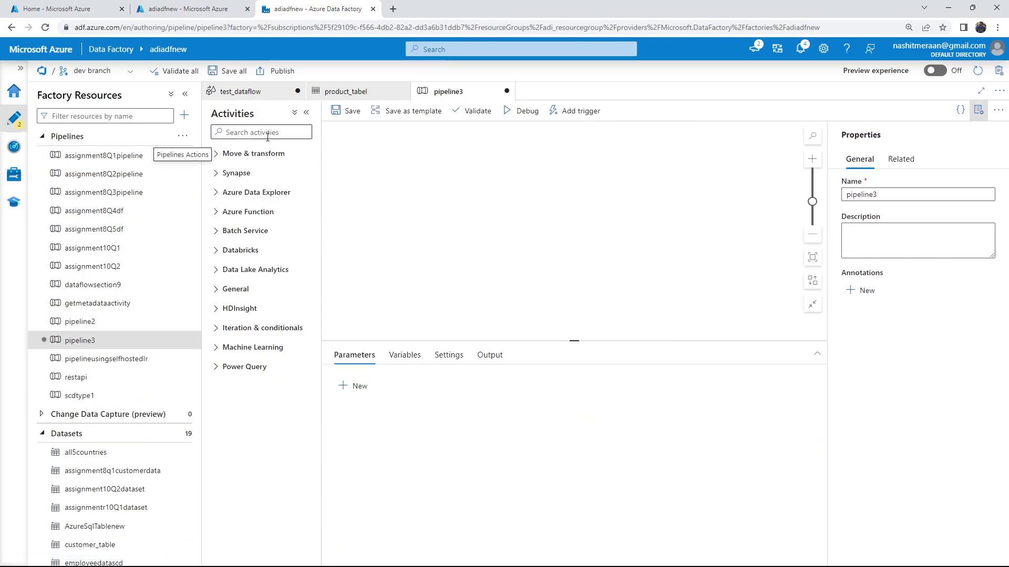
{"action": "type", "text": "dat"}
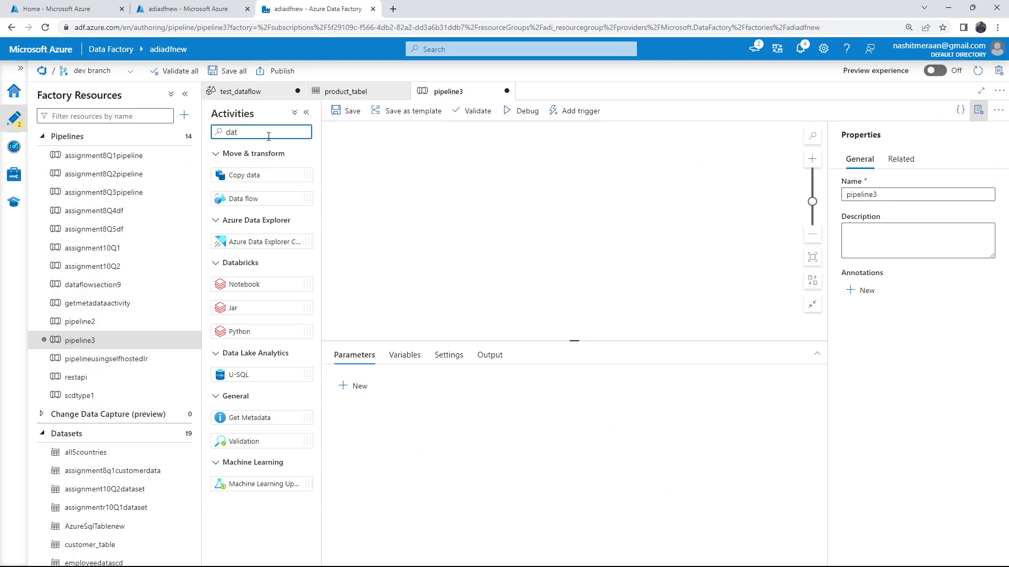
{"action": "left_click_drag", "start_coordinate": [255, 204], "coordinate": [502, 206]}
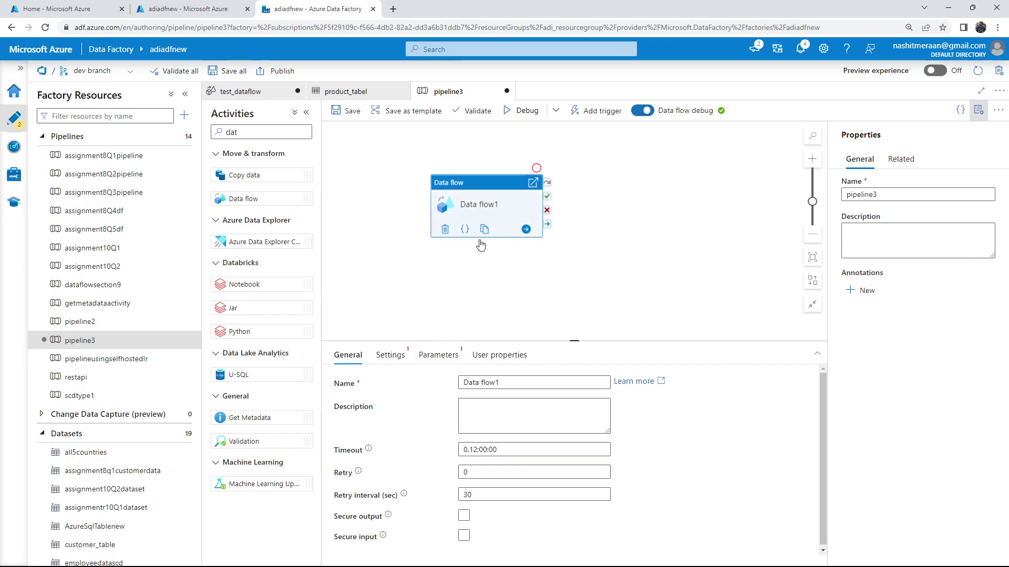
Point the Data flow activity at test_dataflow and choose the Small compute size
{"action": "left_click", "coordinate": [395, 354]}
{"action": "left_click", "coordinate": [531, 384]}
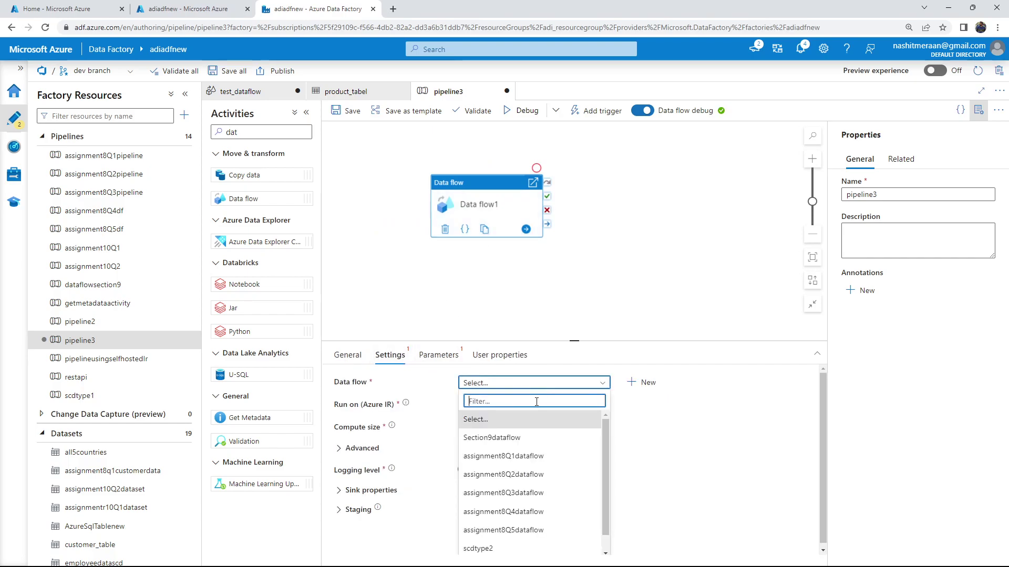
{"action": "scroll", "coordinate": [530, 457], "scroll_direction": "down", "scroll_amount": 1}
{"action": "scroll", "coordinate": [531, 458], "scroll_direction": "down", "scroll_amount": 1}
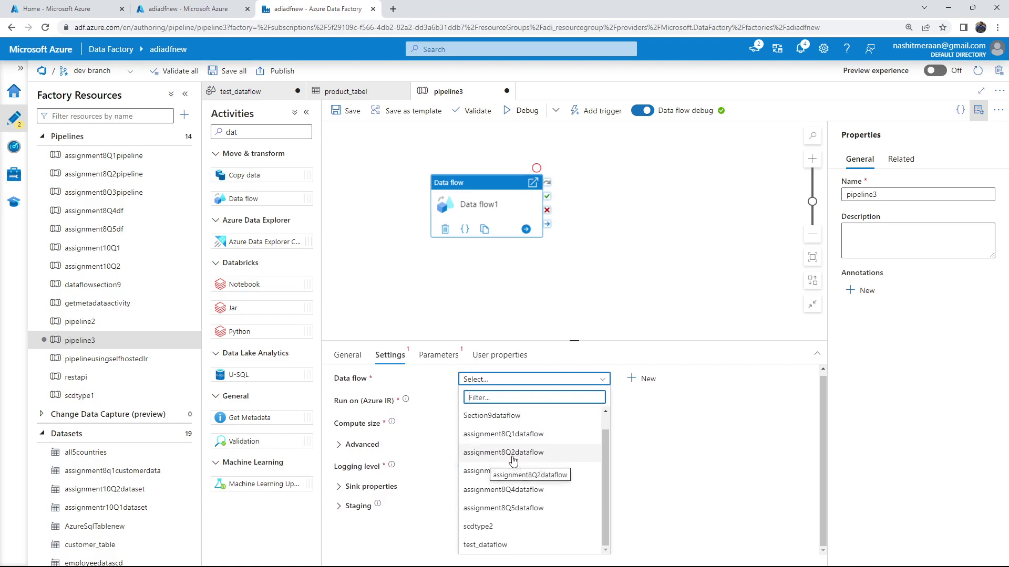
{"action": "left_click", "coordinate": [507, 545]}
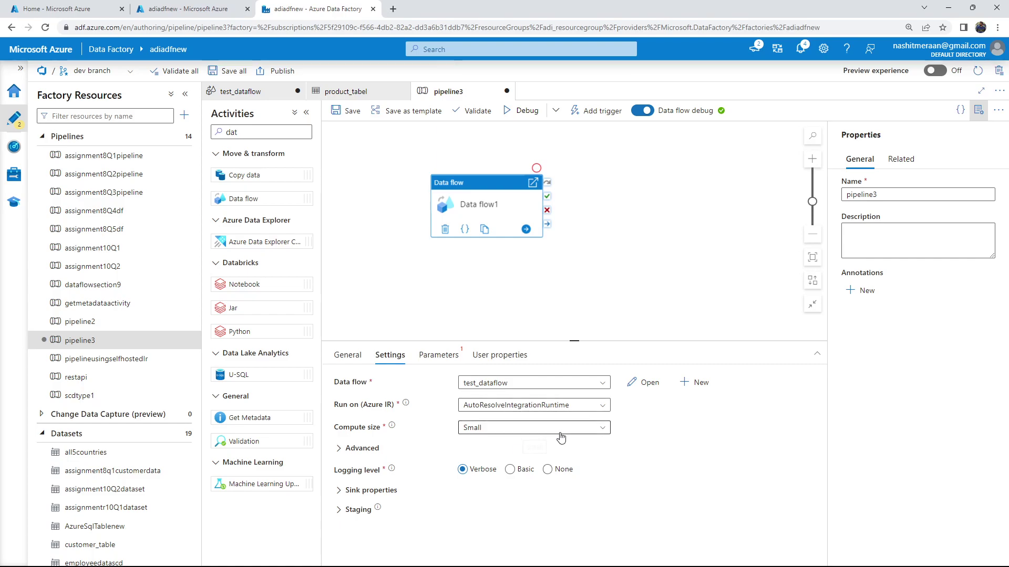
{"action": "left_click", "coordinate": [561, 428]}
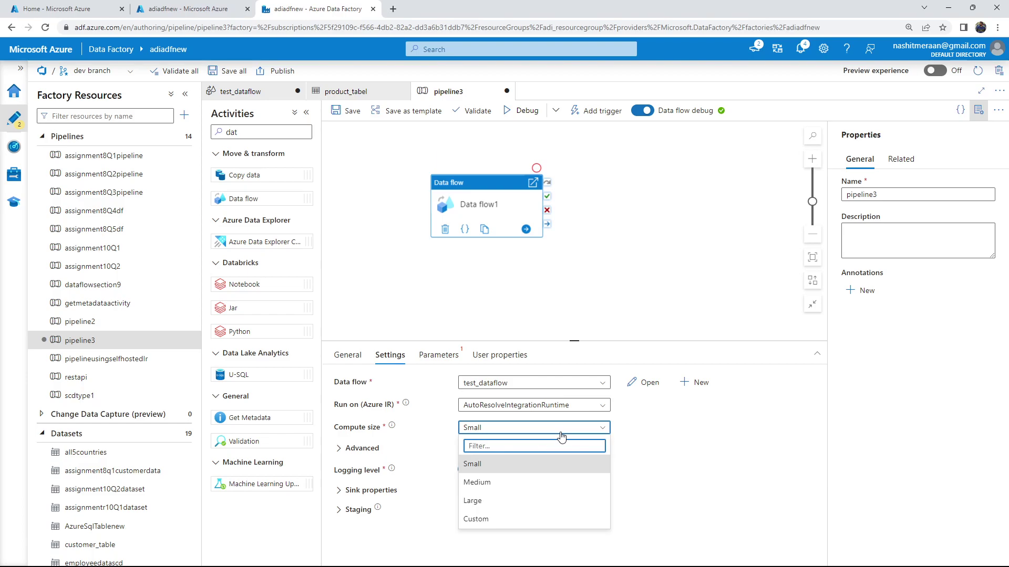
{"action": "left_click", "coordinate": [568, 464]}
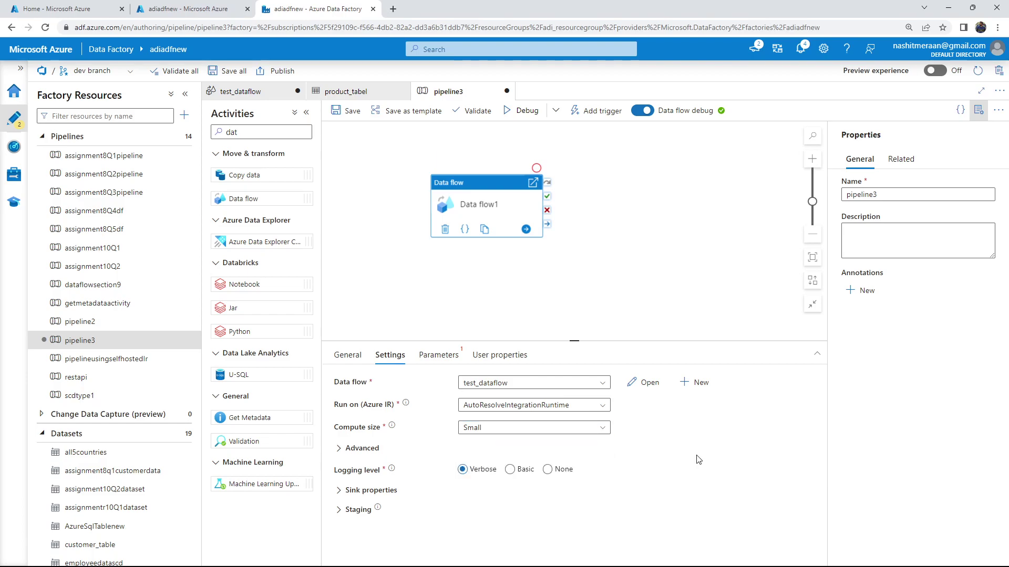
Review the Data flow activity's general, advanced compute, parameter and user property settings
{"action": "left_click", "coordinate": [438, 355]}
{"action": "left_click", "coordinate": [500, 355]}
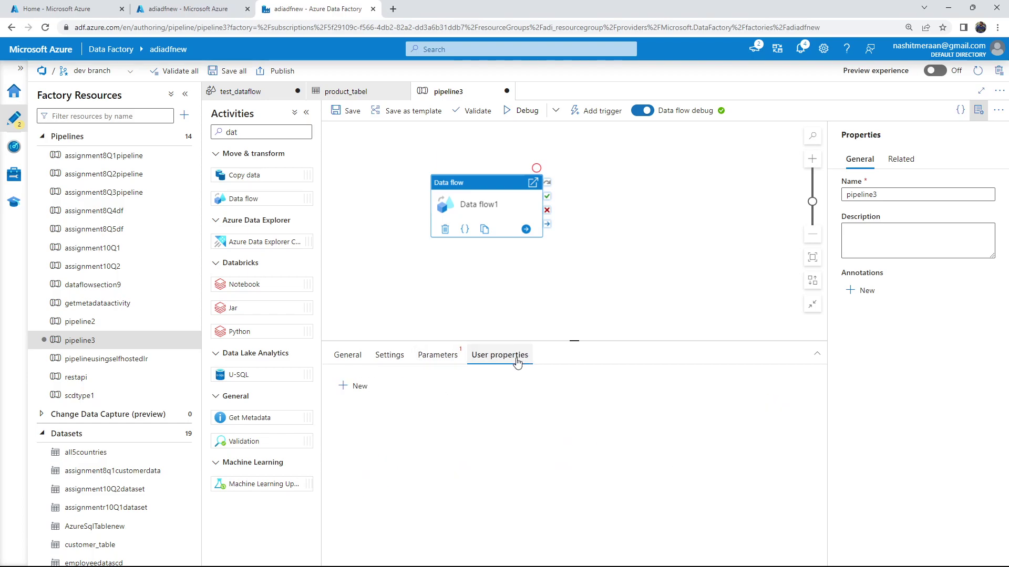
{"action": "left_click", "coordinate": [349, 356]}
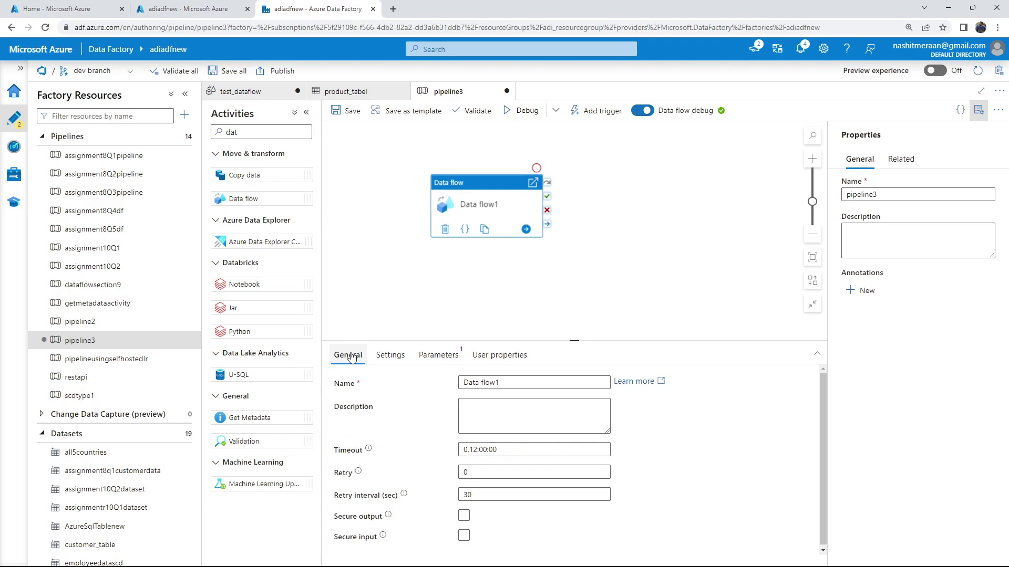
{"action": "left_click", "coordinate": [391, 357]}
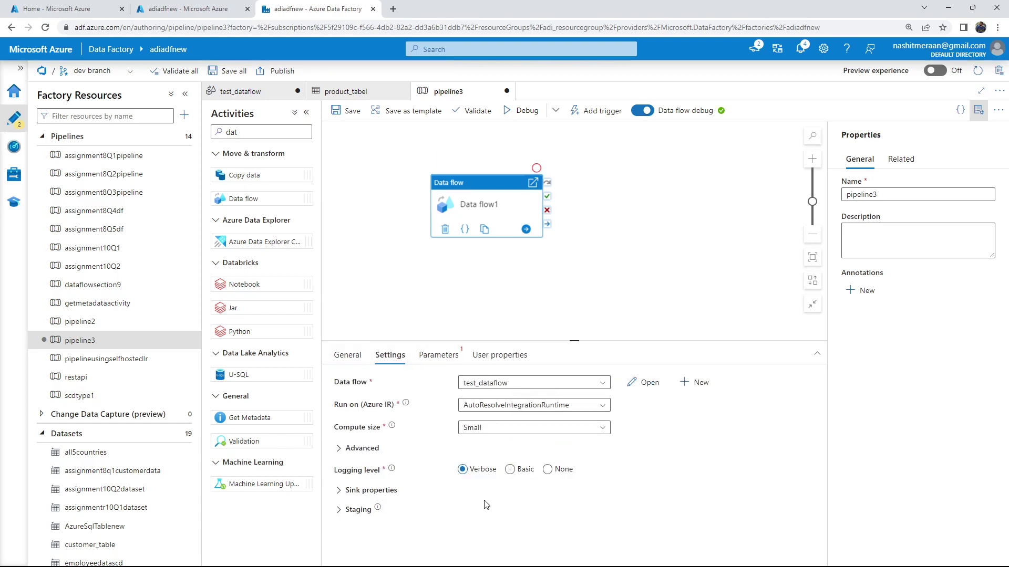
{"action": "left_click", "coordinate": [361, 450]}
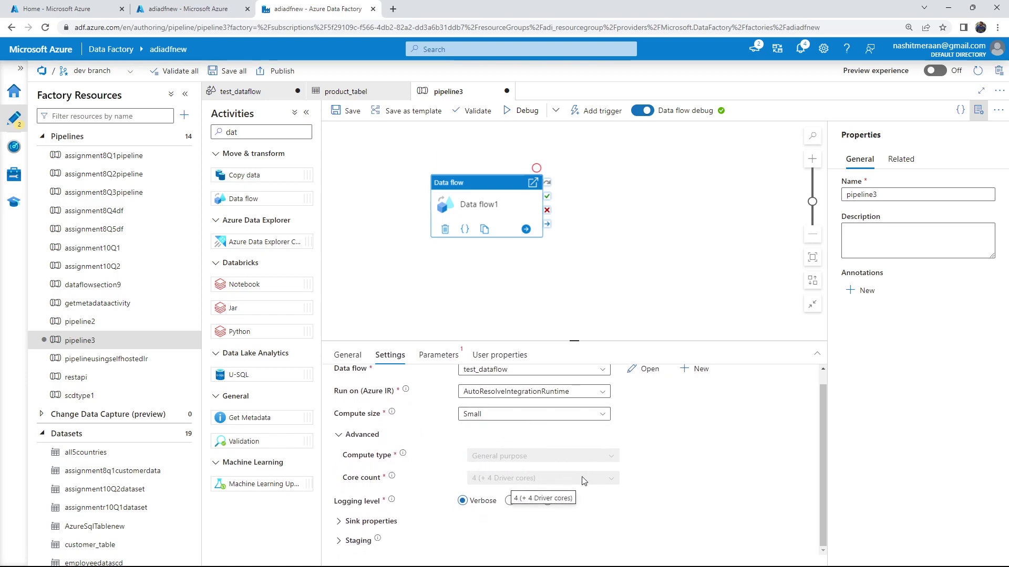
{"action": "left_click", "coordinate": [542, 416]}
{"action": "left_click", "coordinate": [694, 470]}
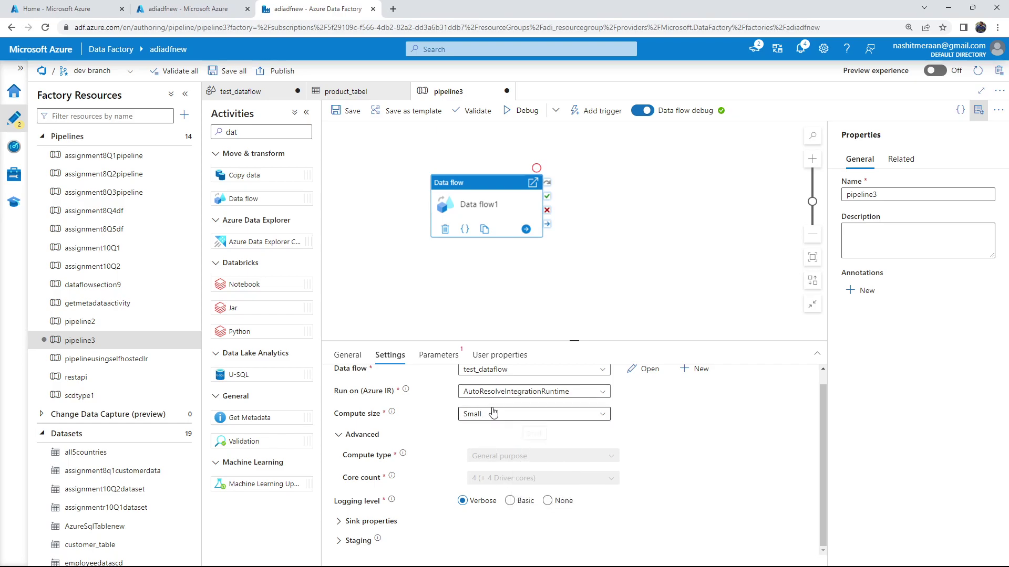
{"action": "left_click", "coordinate": [442, 355]}
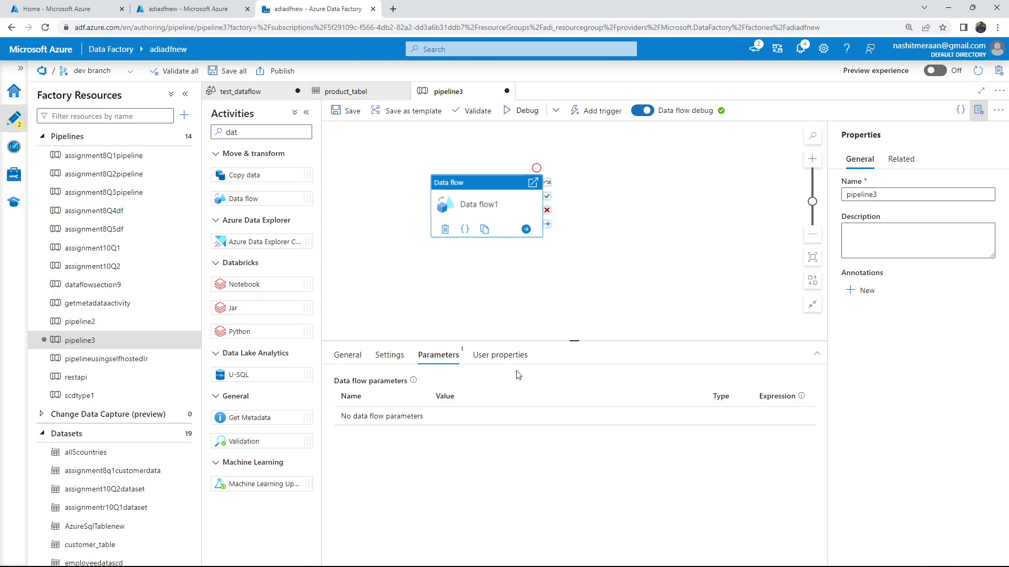
{"action": "left_click", "coordinate": [503, 356]}
{"action": "left_click", "coordinate": [443, 355]}
{"action": "left_click", "coordinate": [597, 304]}
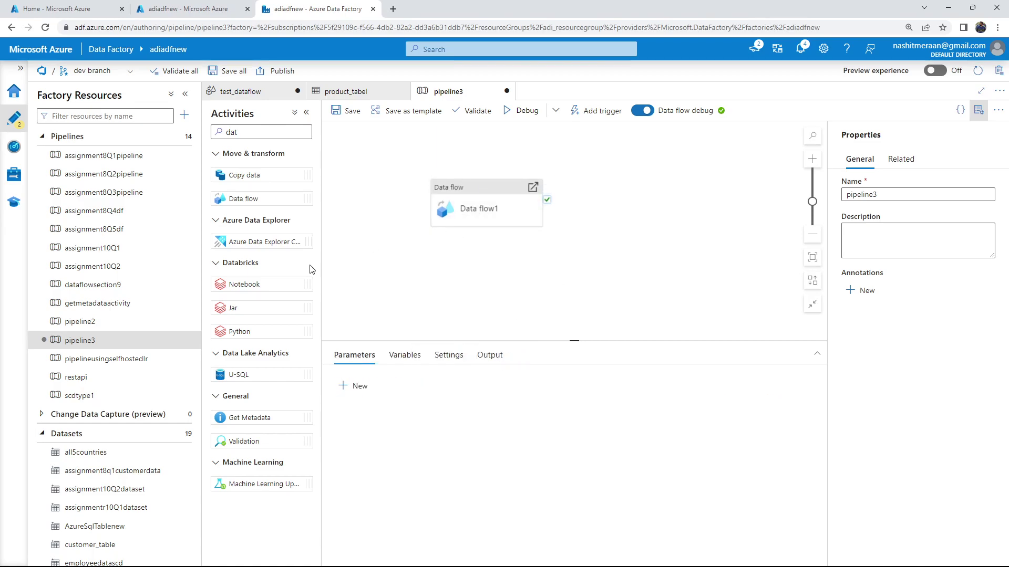
Check the test_dataflow canvas and start a debug run of pipeline3
{"action": "scroll", "coordinate": [147, 504], "scroll_direction": "down", "scroll_amount": 5}
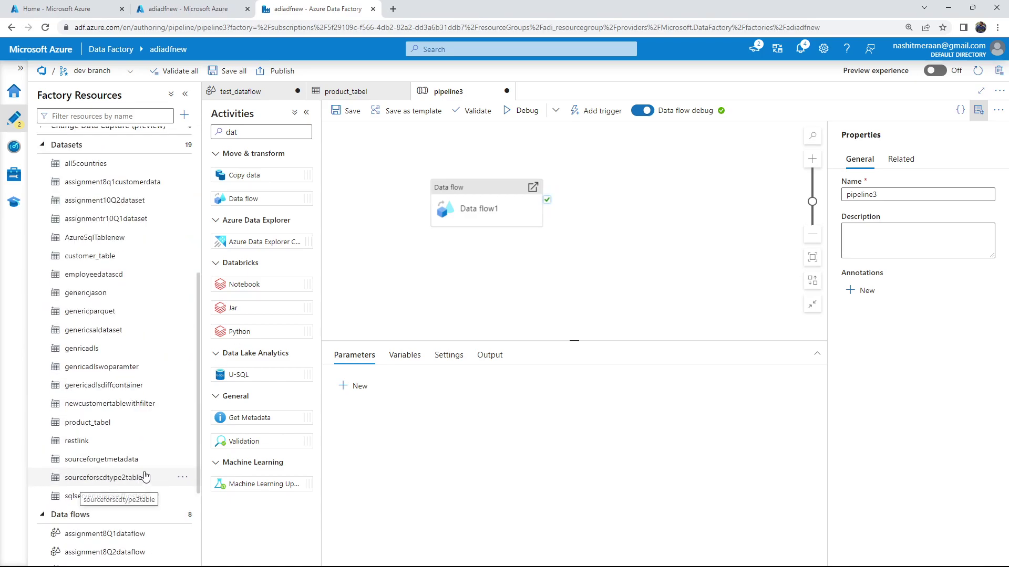
{"action": "left_click", "coordinate": [247, 91]}
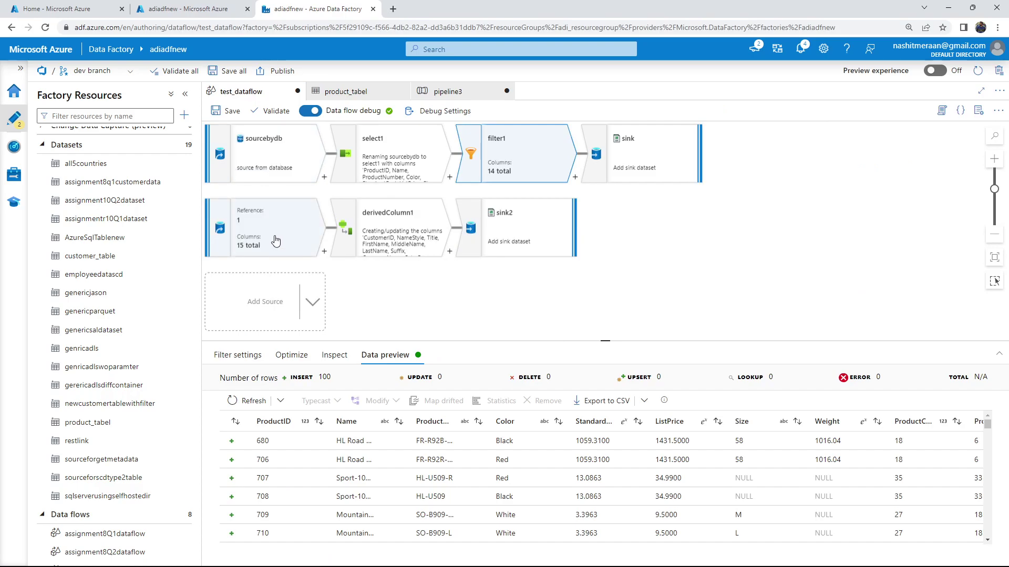
{"action": "left_click", "coordinate": [443, 92]}
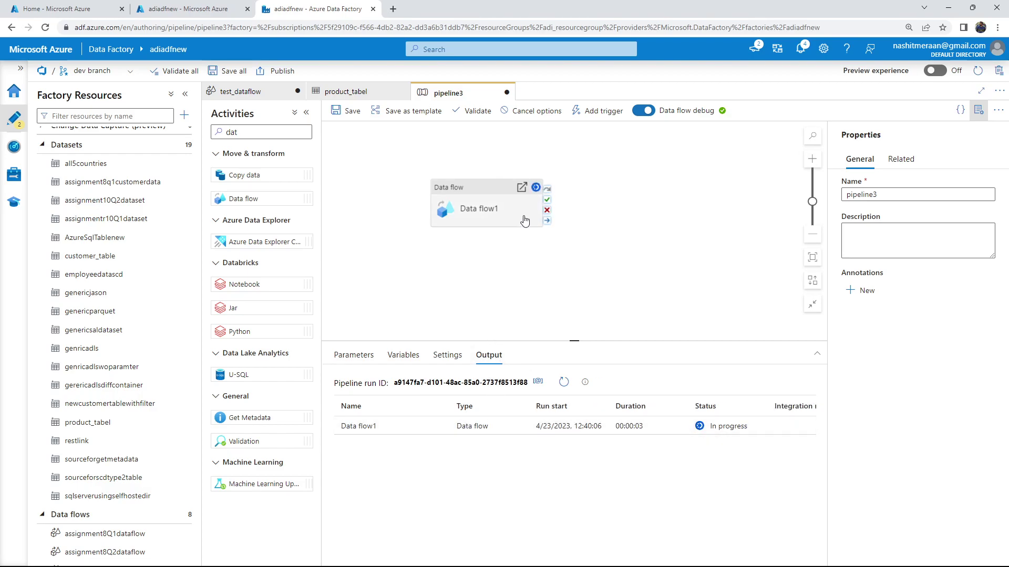
Monitor pipeline3's debug run output and inspect the data flow linked to its Data flow activity
{"action": "left_click", "coordinate": [522, 188]}
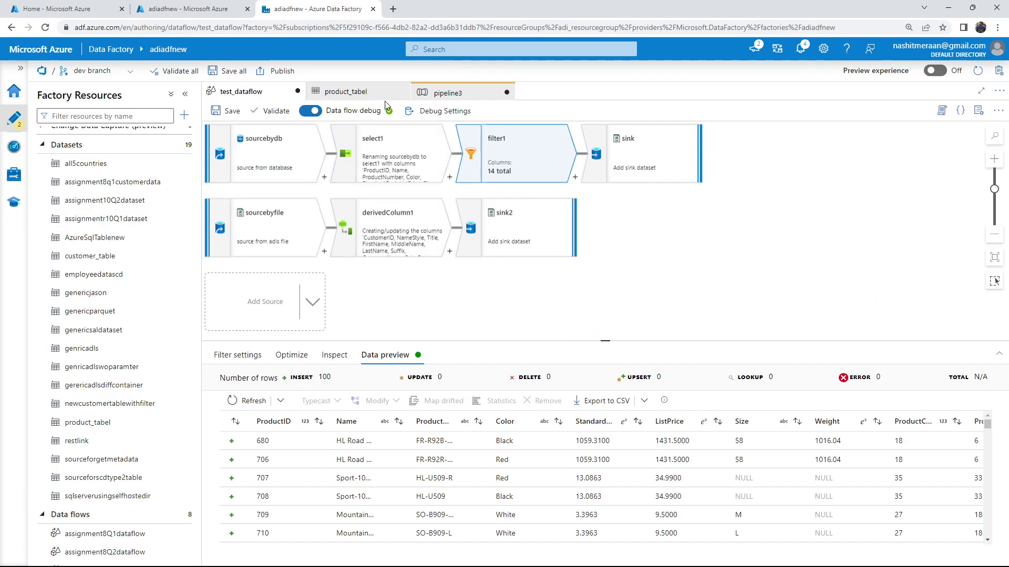
{"action": "left_click", "coordinate": [448, 93]}
{"action": "left_click", "coordinate": [522, 188]}
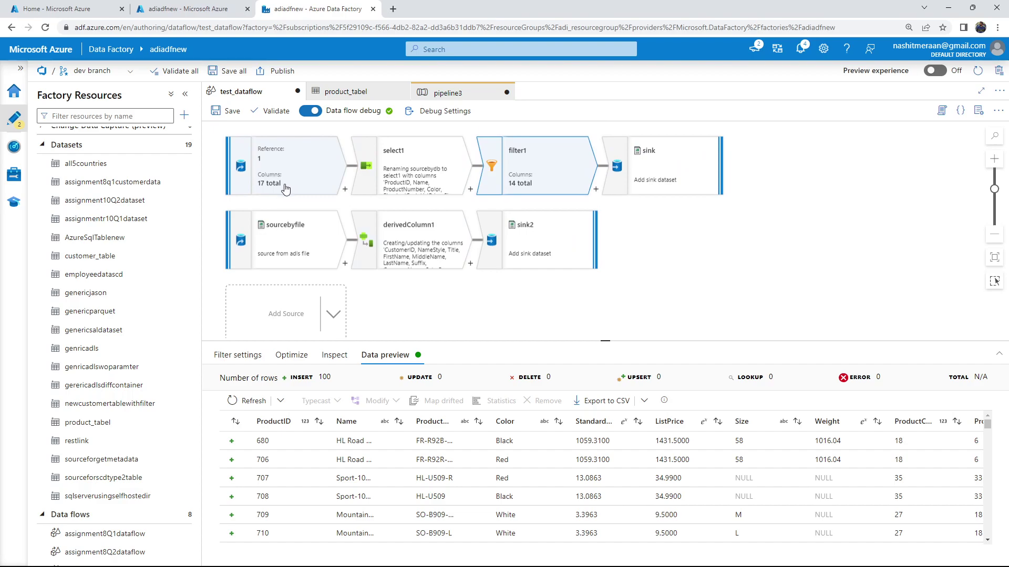
{"action": "left_click", "coordinate": [449, 94]}
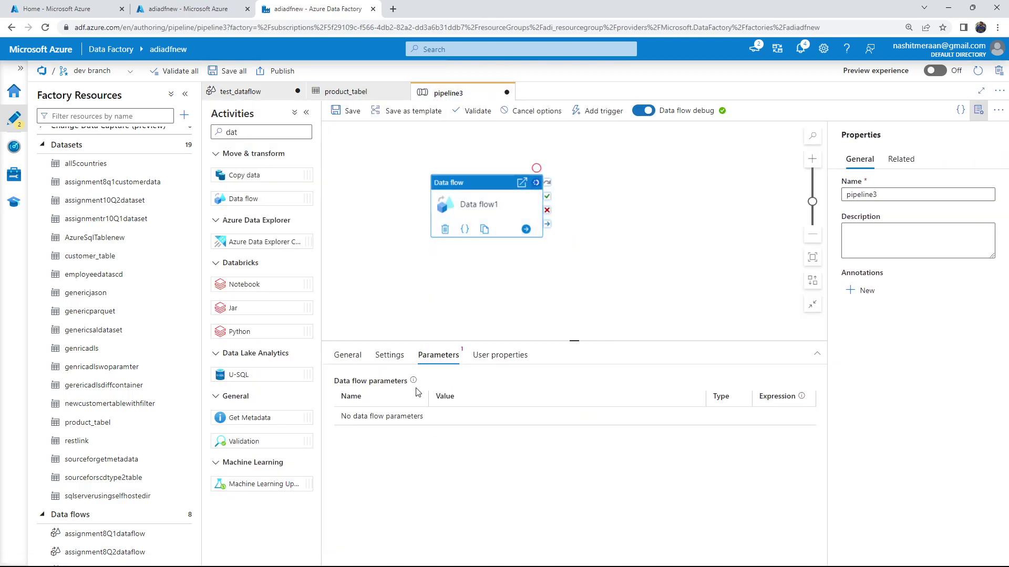
{"action": "left_click", "coordinate": [597, 301]}
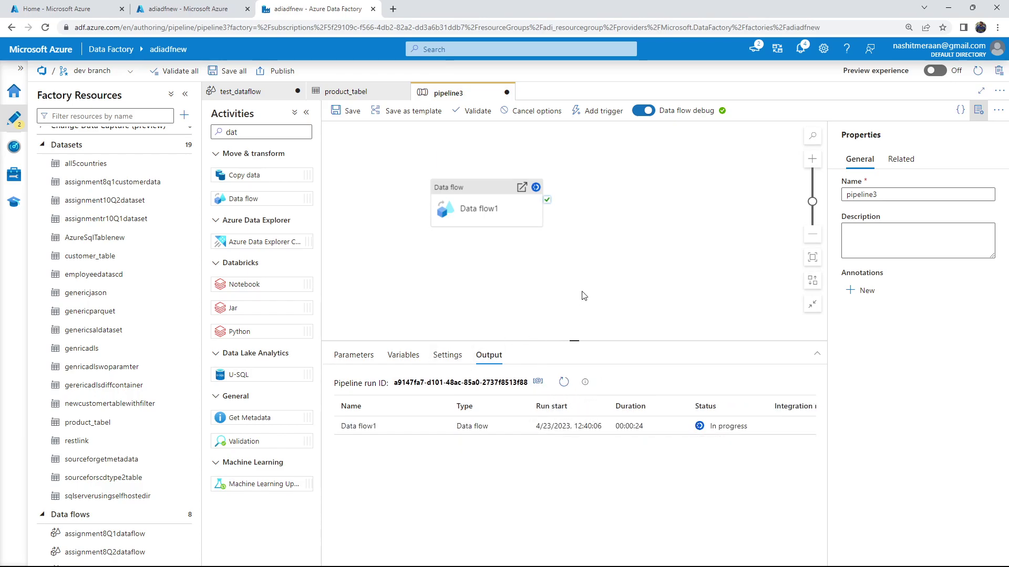
{"action": "mouse_move", "coordinate": [531, 204]}
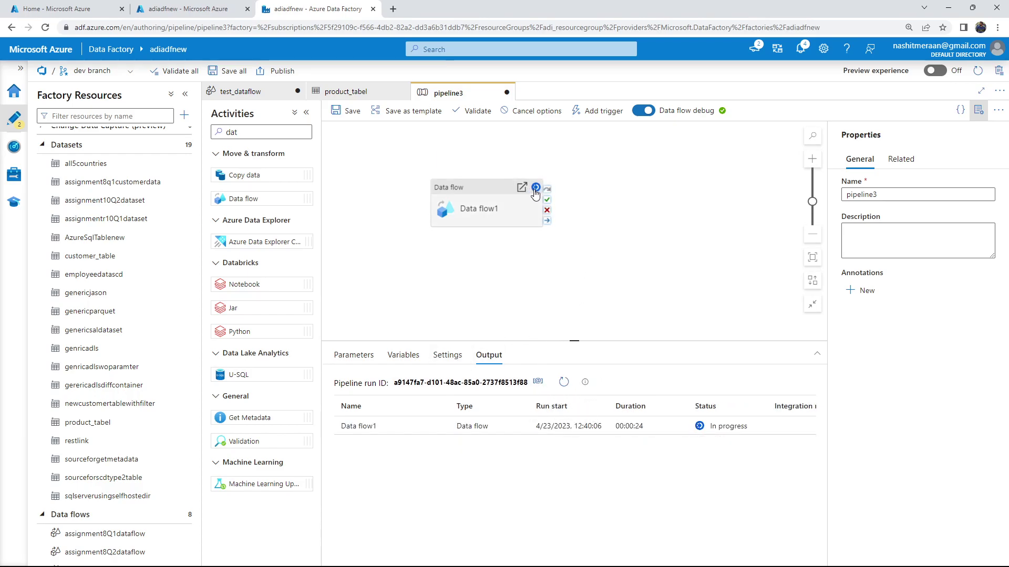
{"action": "left_click", "coordinate": [479, 211]}
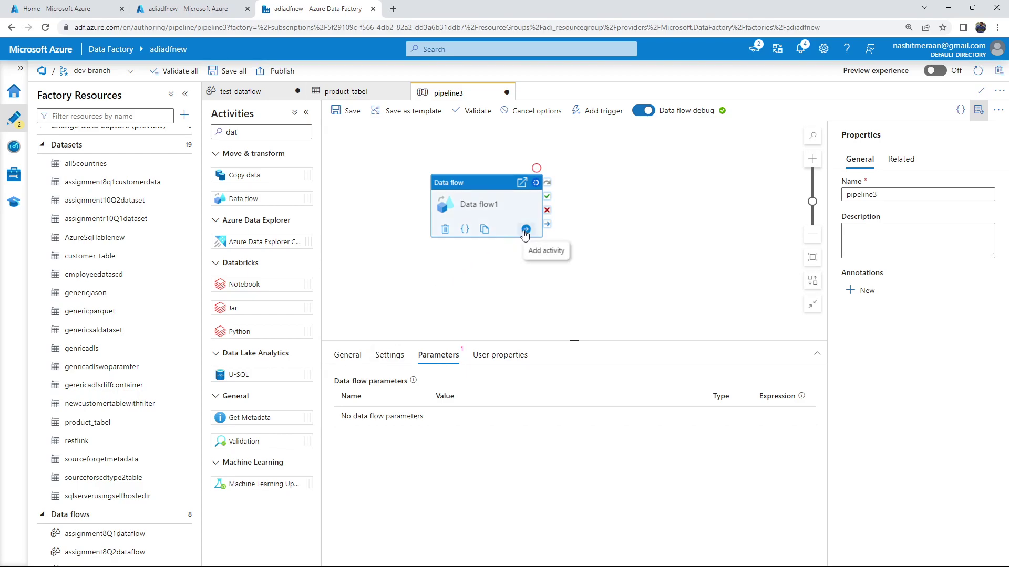
{"action": "left_click", "coordinate": [488, 216]}
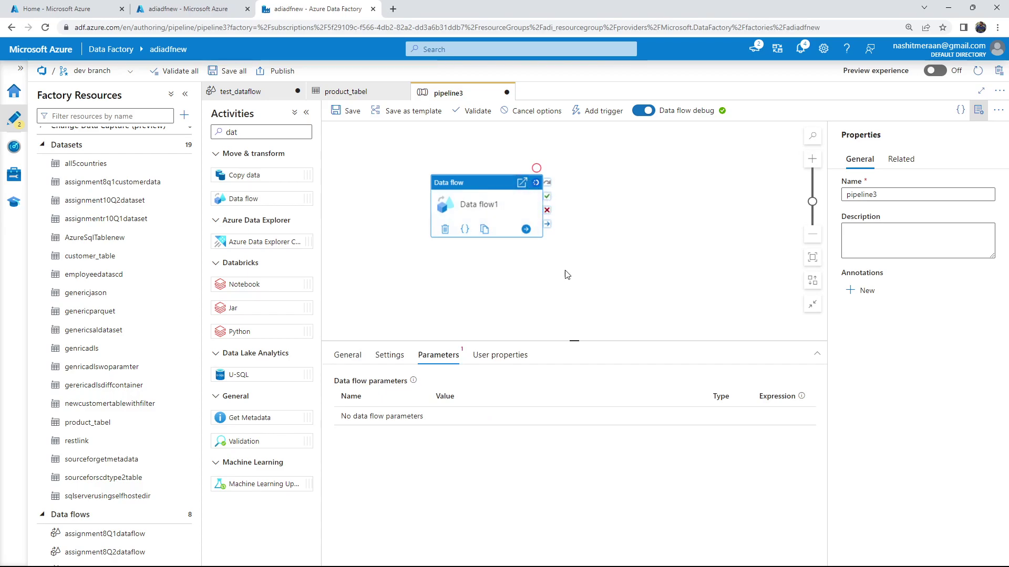
{"action": "double_click", "coordinate": [487, 210]}
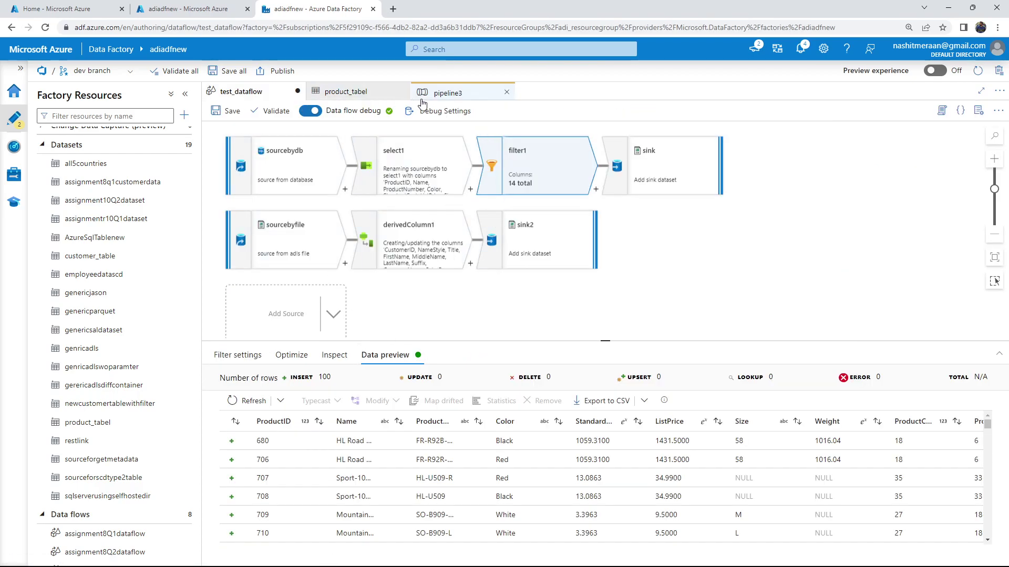
{"action": "left_click", "coordinate": [447, 92]}
{"action": "left_click", "coordinate": [508, 287]}
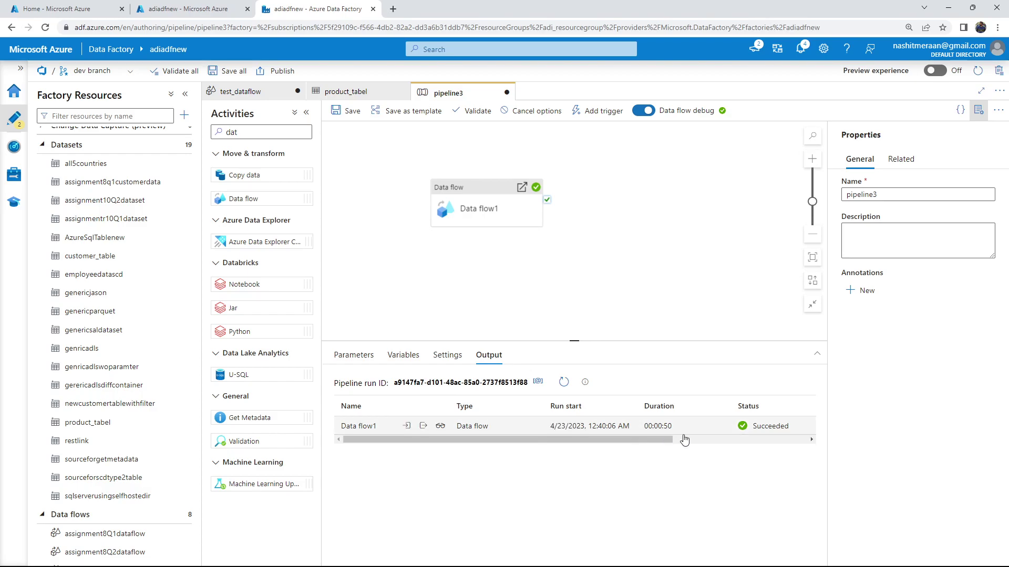
Switch to the Azure portal and inspect the output files in adistoragenew's assignment8/test folder
{"action": "left_click", "coordinate": [90, 6]}
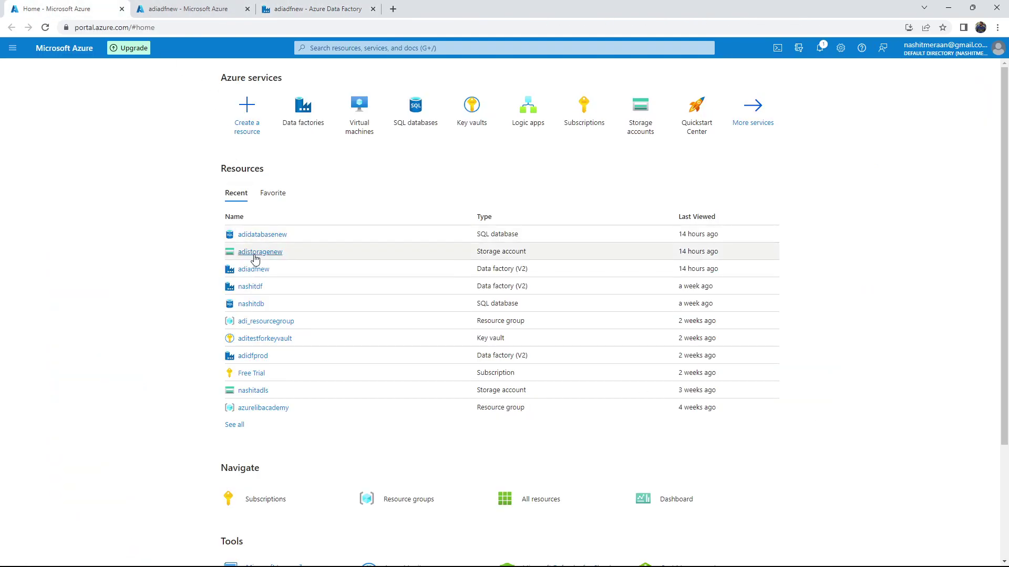
{"action": "left_click", "coordinate": [255, 258]}
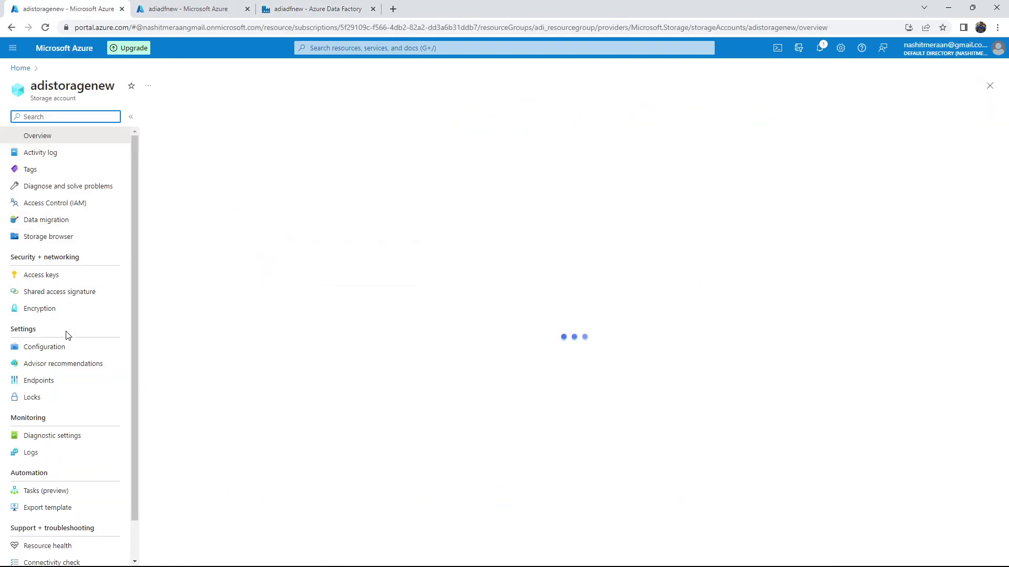
{"action": "left_click", "coordinate": [50, 293]}
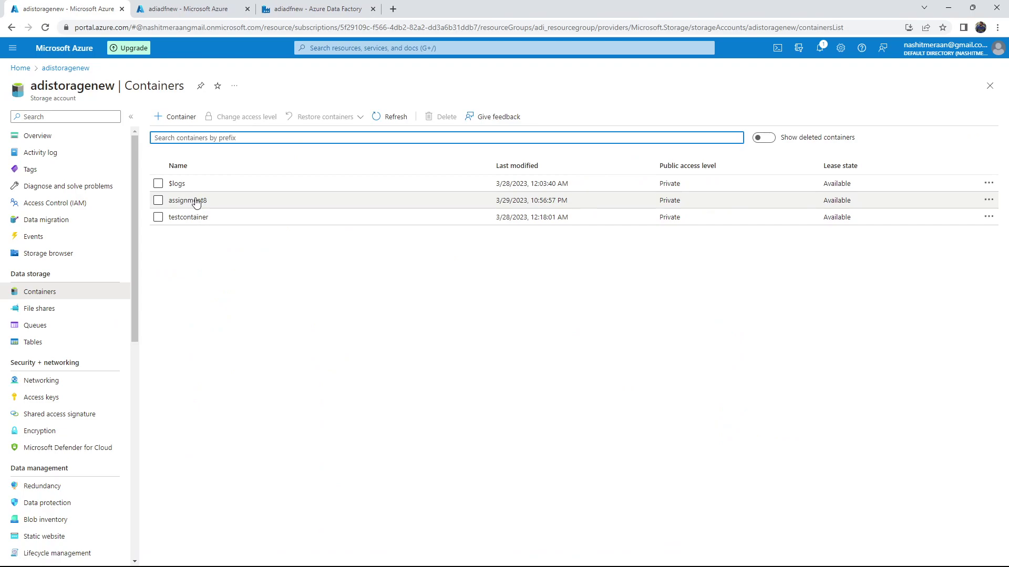
{"action": "left_click", "coordinate": [196, 203]}
{"action": "left_click", "coordinate": [186, 211]}
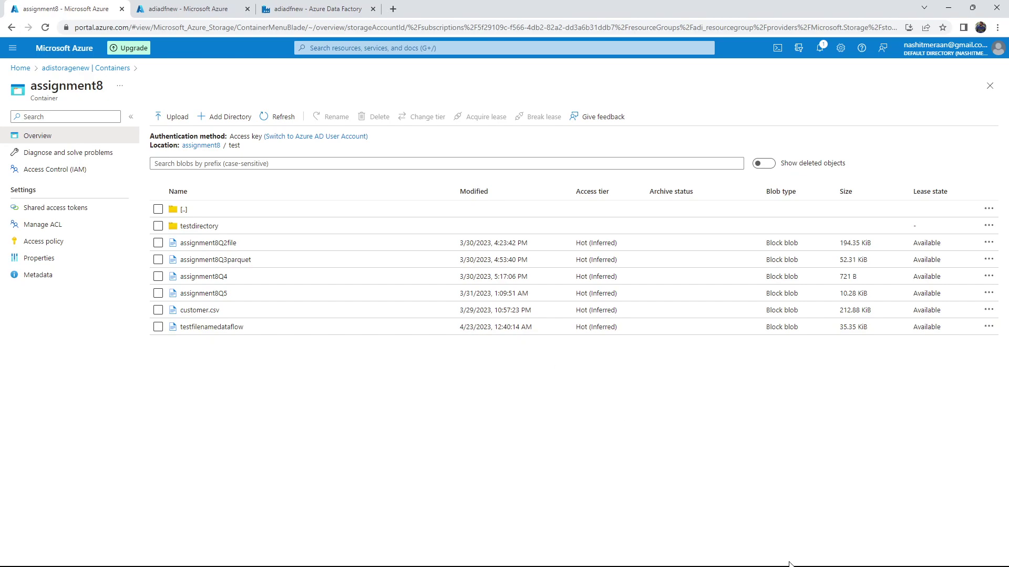
{"action": "mouse_move", "coordinate": [790, 566]}
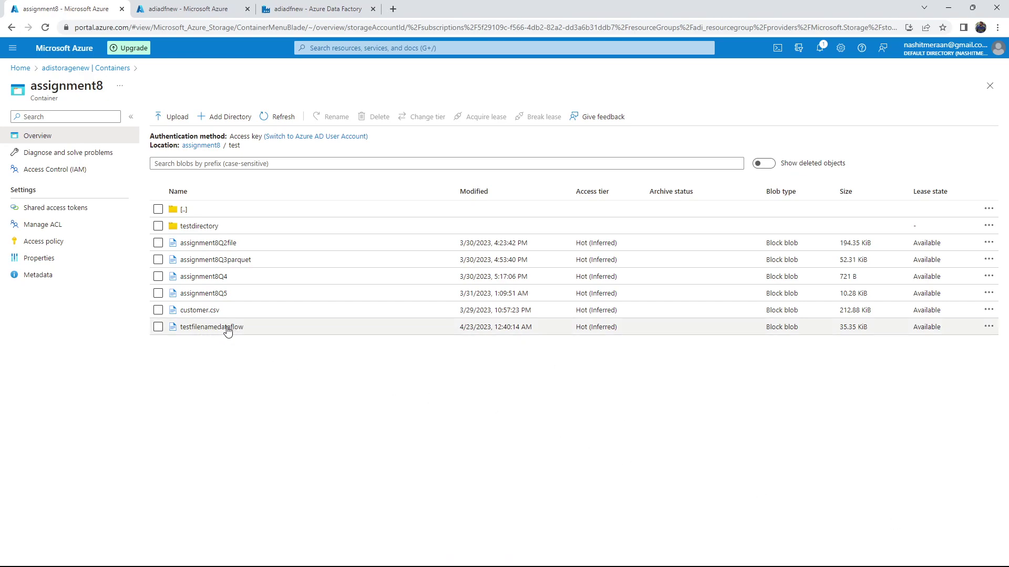
Switch to Azure Data Factory and check the output file name in the settings of test_dataflow's first sink
{"action": "key", "text": "ctrl+3"}
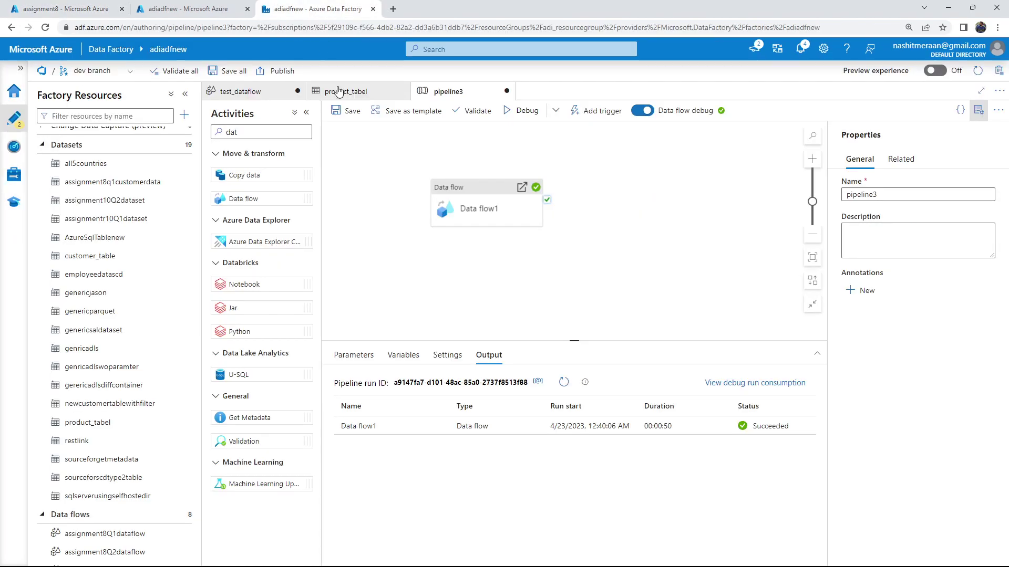
{"action": "left_click", "coordinate": [266, 94]}
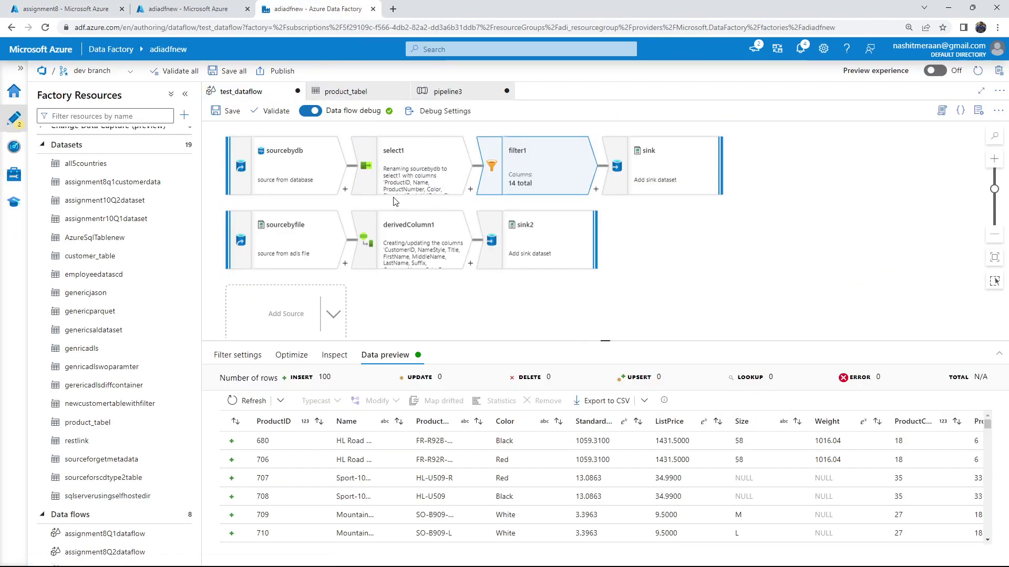
{"action": "left_click", "coordinate": [660, 175]}
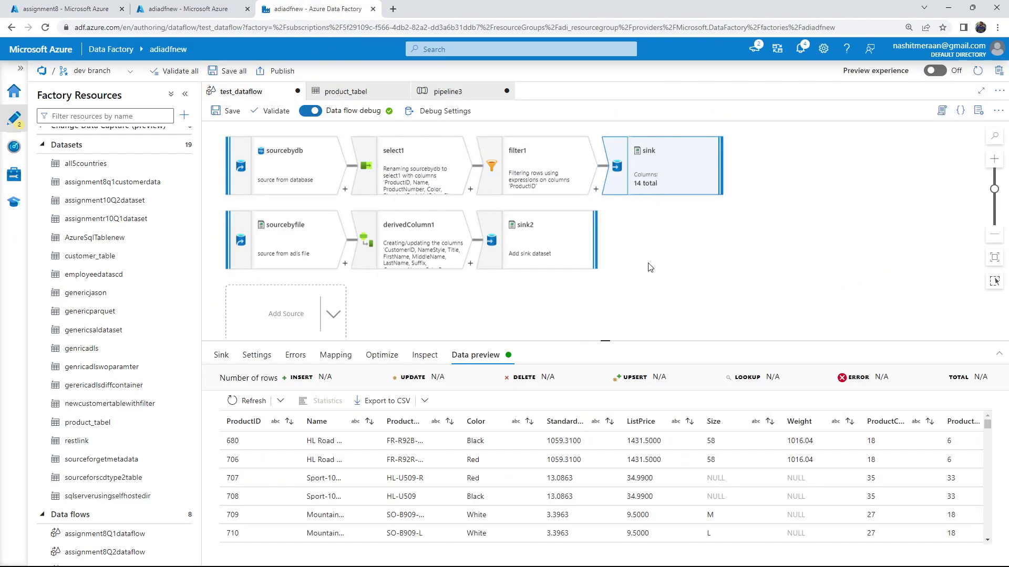
{"action": "left_click", "coordinate": [258, 357]}
{"action": "scroll", "coordinate": [445, 473], "scroll_direction": "down", "scroll_amount": 5}
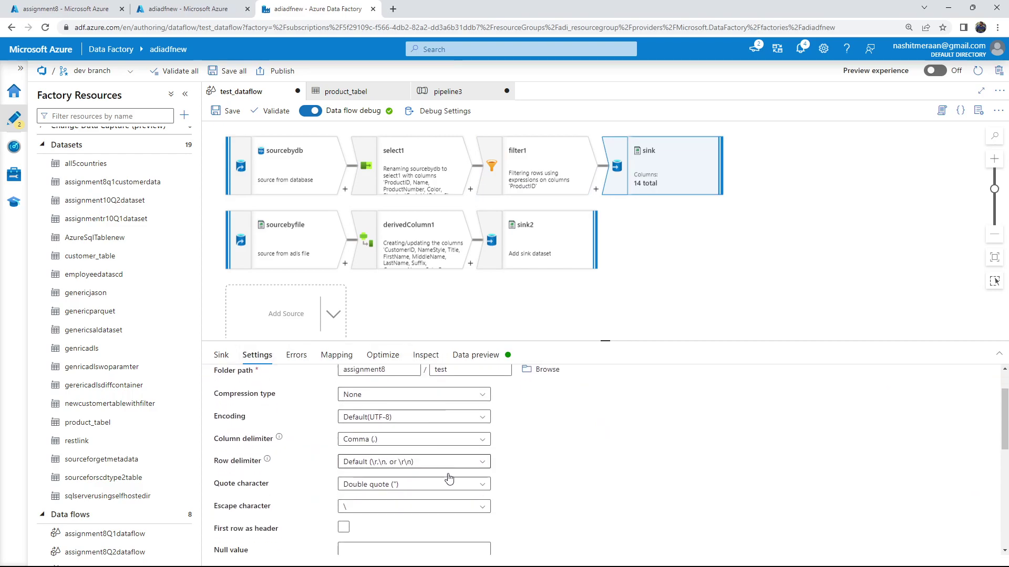
{"action": "left_click_drag", "start_coordinate": [420, 442], "coordinate": [353, 442]}
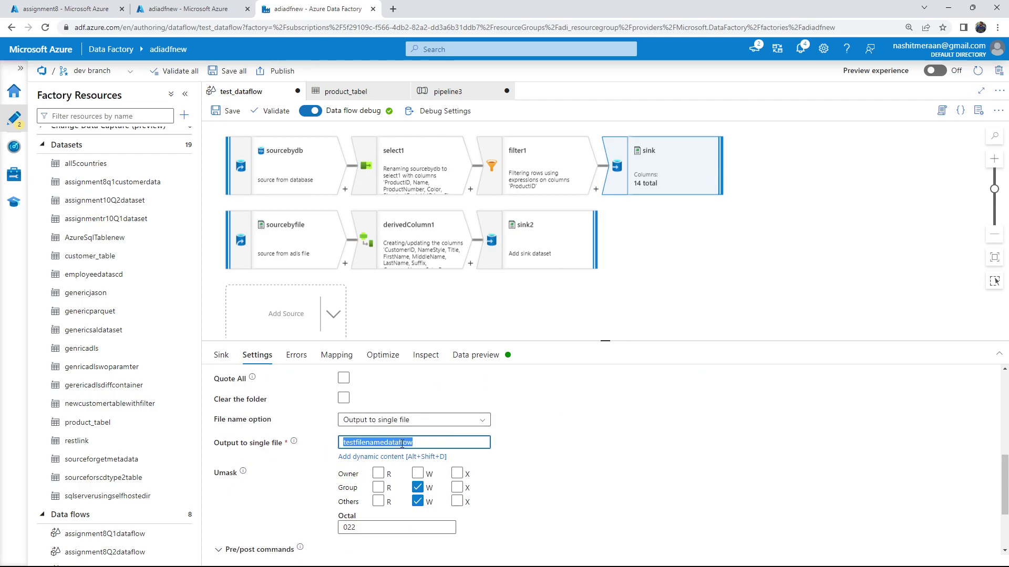
Switch to the Azure portal and view the contents of the testfilenamedataflow blob in the test folder
{"action": "left_click", "coordinate": [99, 8]}
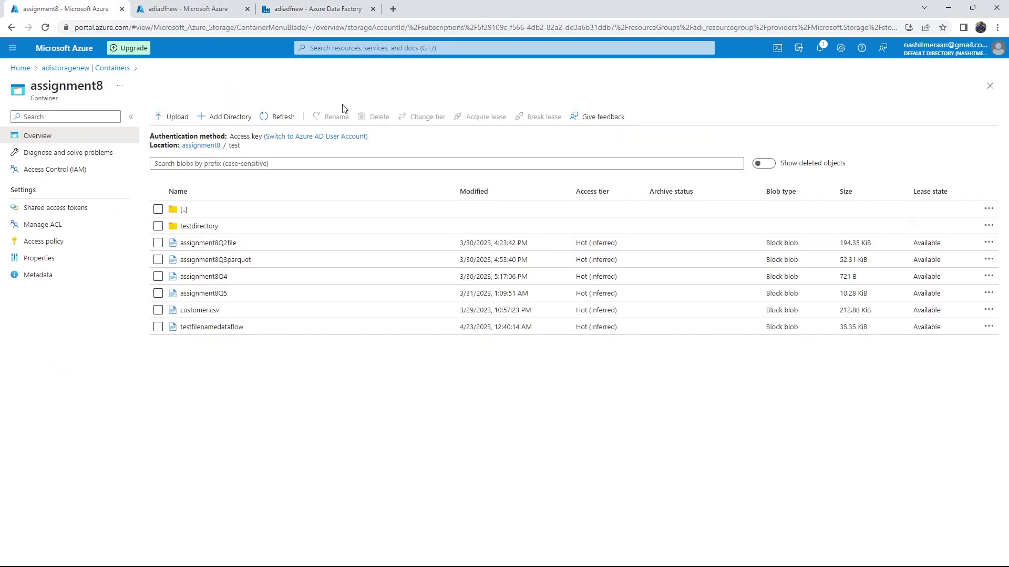
{"action": "left_click_drag", "start_coordinate": [248, 330], "coordinate": [179, 328]}
{"action": "left_click", "coordinate": [200, 331]}
{"action": "right_click", "coordinate": [177, 330]}
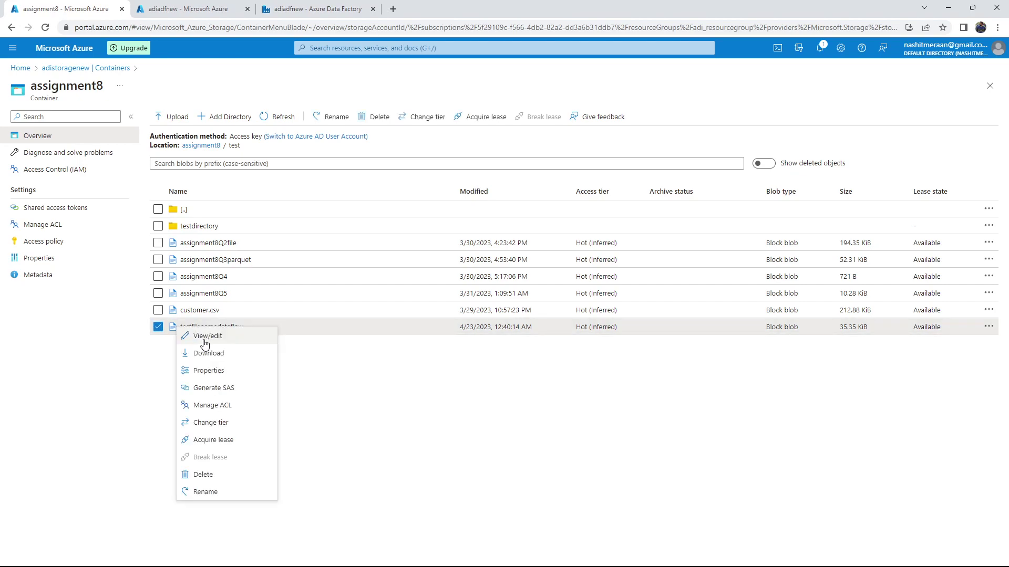
{"action": "left_click", "coordinate": [207, 336]}
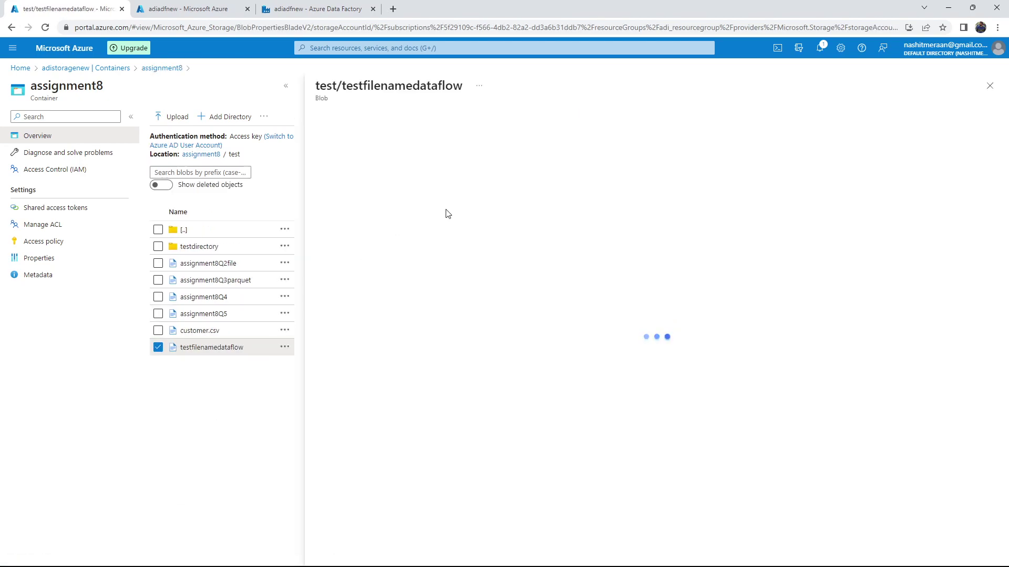
{"action": "left_click", "coordinate": [410, 141]}
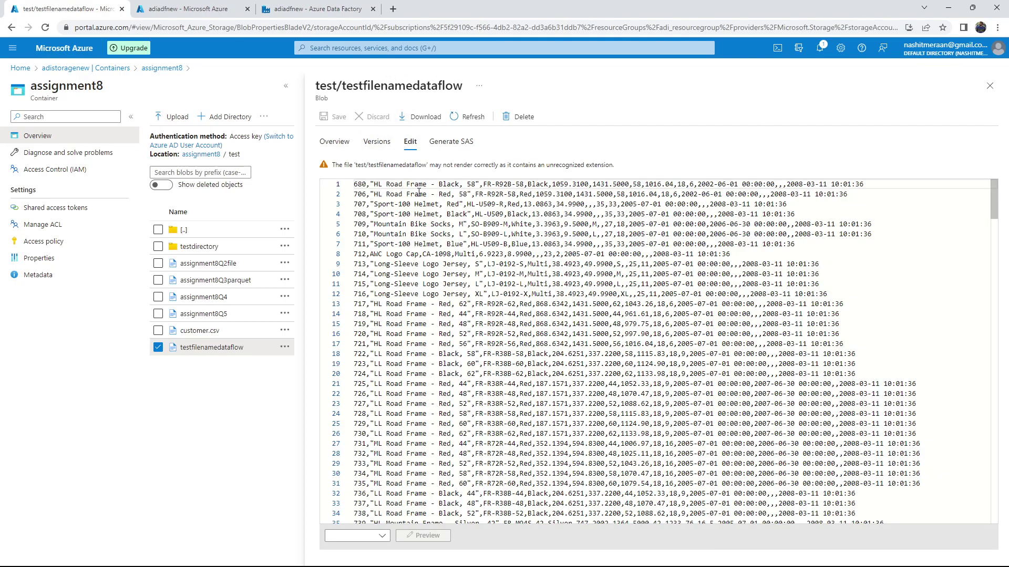
Compare the first sink's header-row setting in Data Factory with the contents of testfilenamedataflow in the Azure portal
{"action": "left_click", "coordinate": [315, 9]}
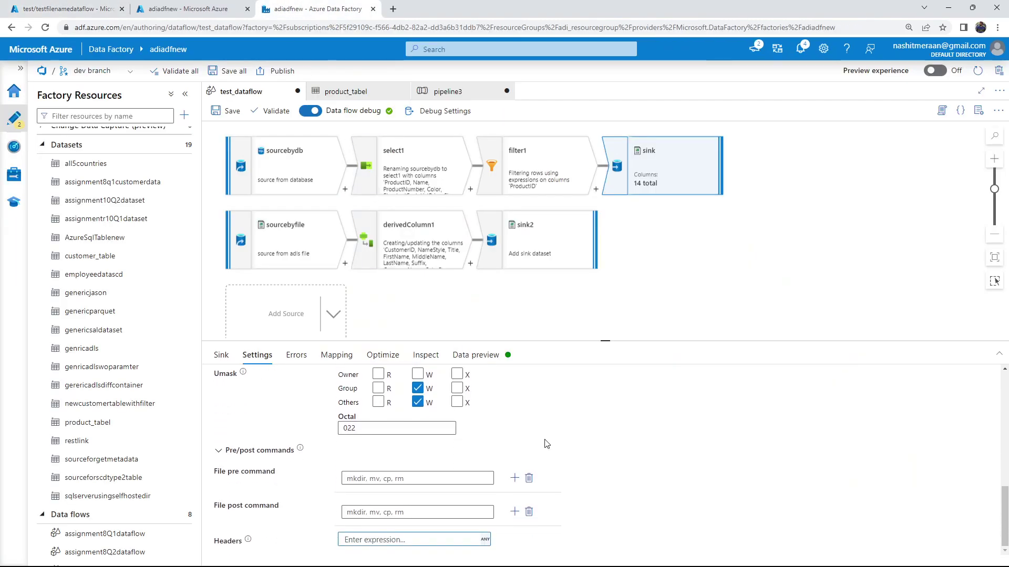
{"action": "scroll", "coordinate": [525, 442], "scroll_direction": "up", "scroll_amount": 3}
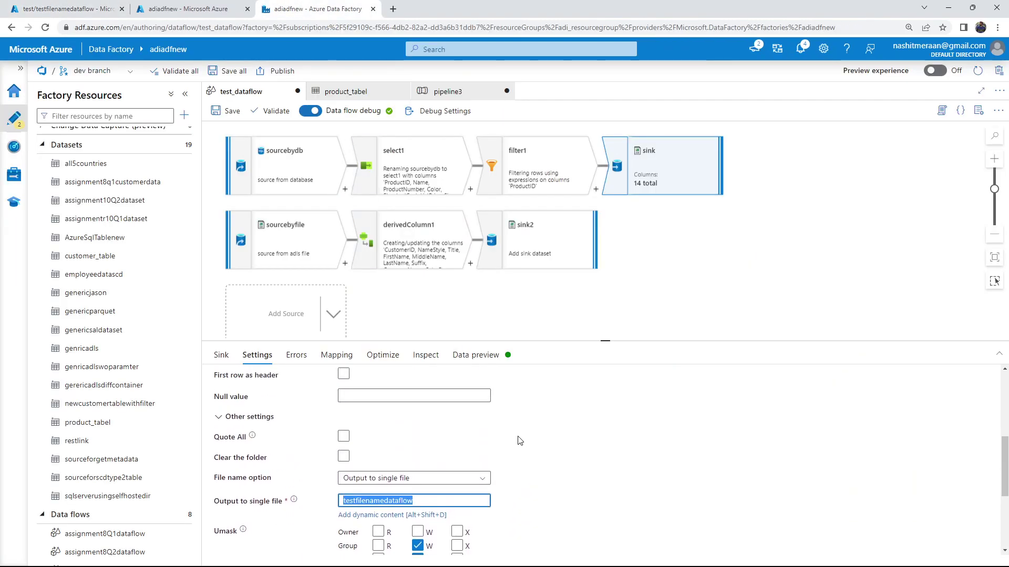
{"action": "scroll", "coordinate": [501, 445], "scroll_direction": "up", "scroll_amount": 1}
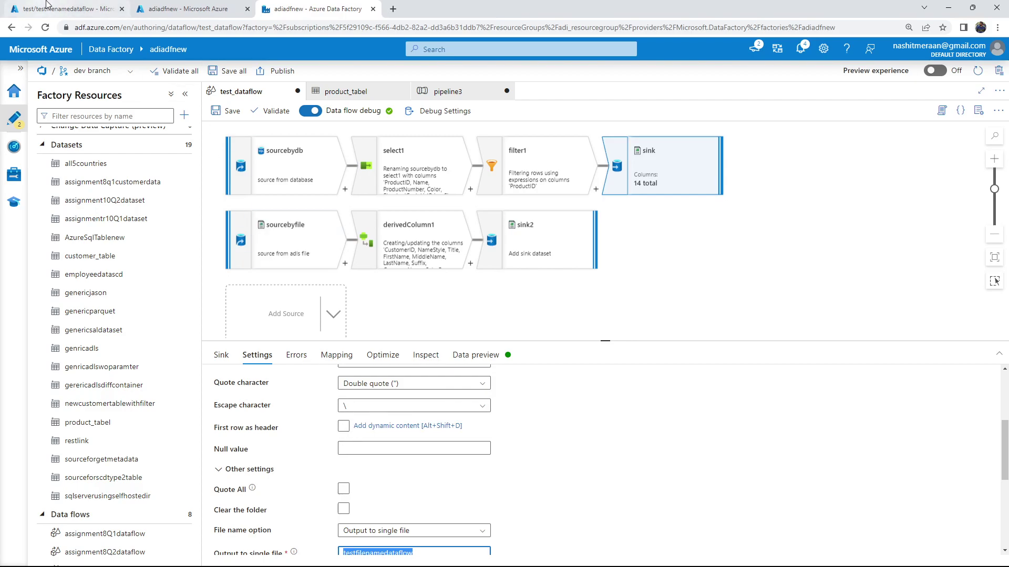
{"action": "left_click", "coordinate": [64, 9]}
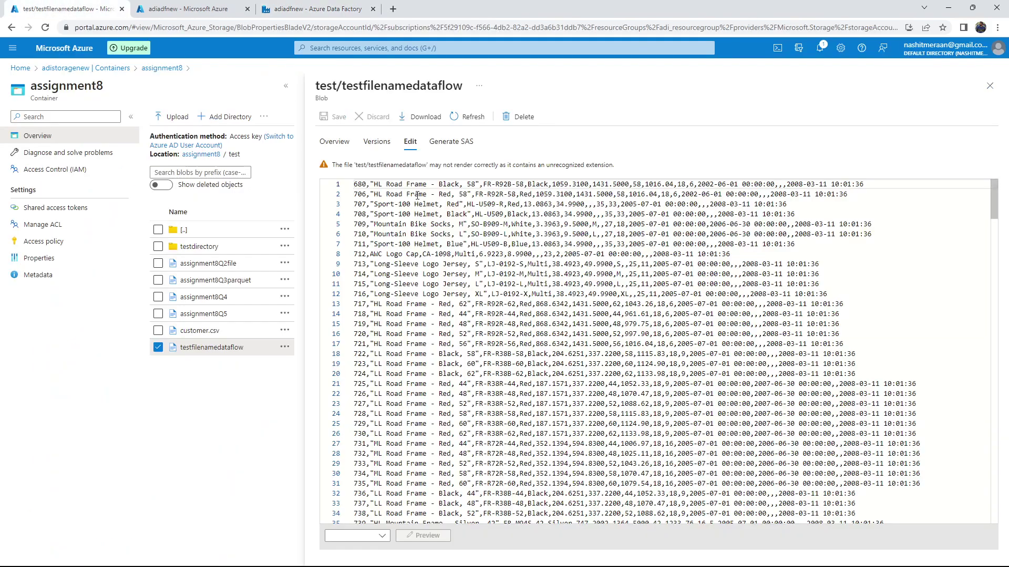
{"action": "left_click", "coordinate": [336, 9]}
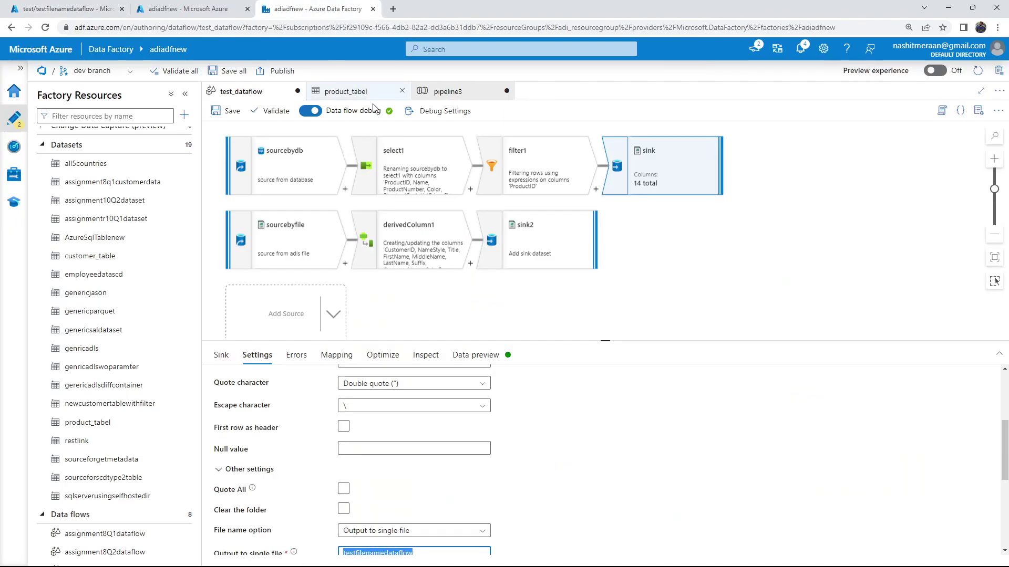
Check the output file name in sink2's settings
{"action": "left_click", "coordinate": [563, 244]}
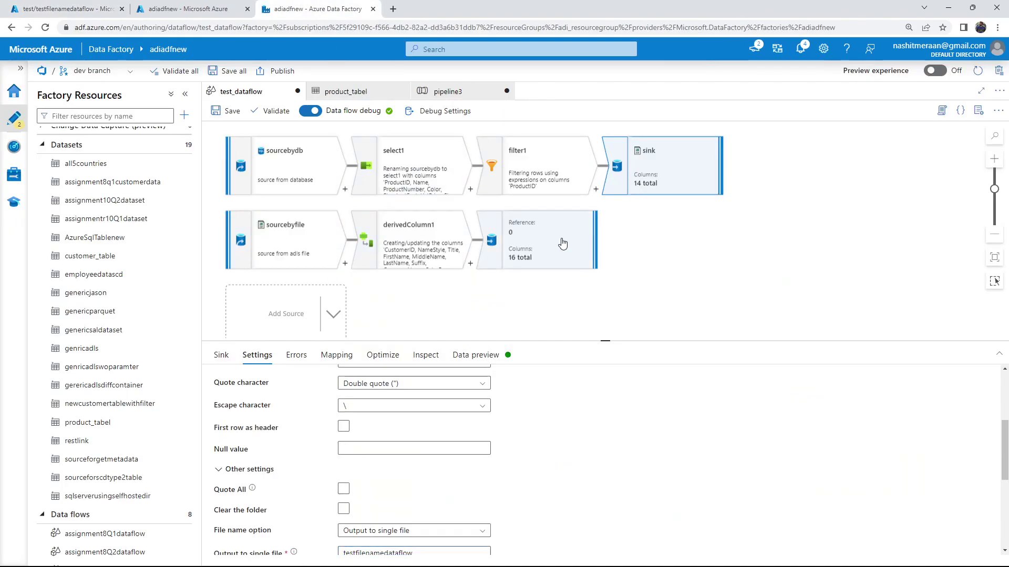
{"action": "scroll", "coordinate": [463, 465], "scroll_direction": "down", "scroll_amount": 5}
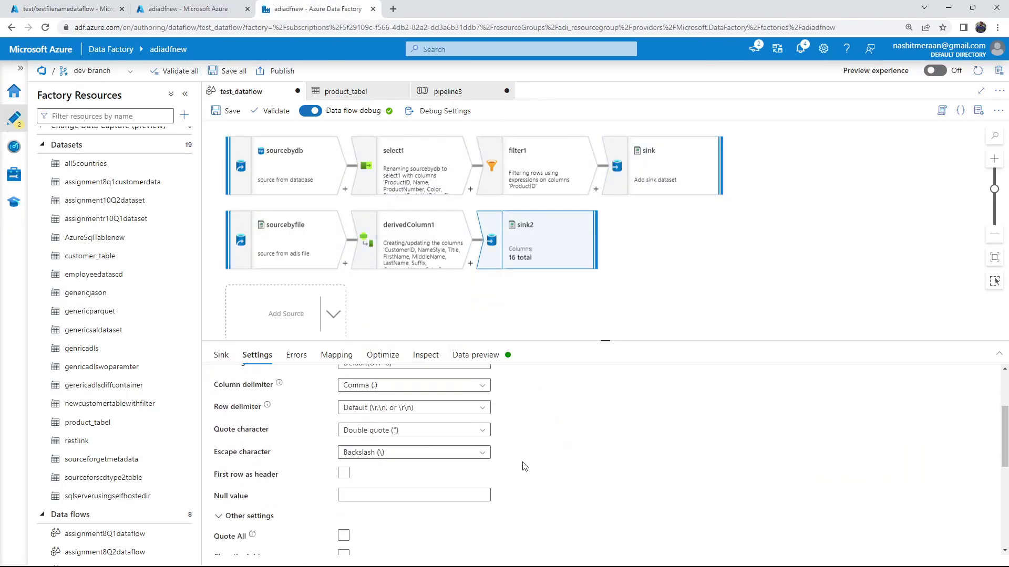
{"action": "double_click", "coordinate": [392, 443]}
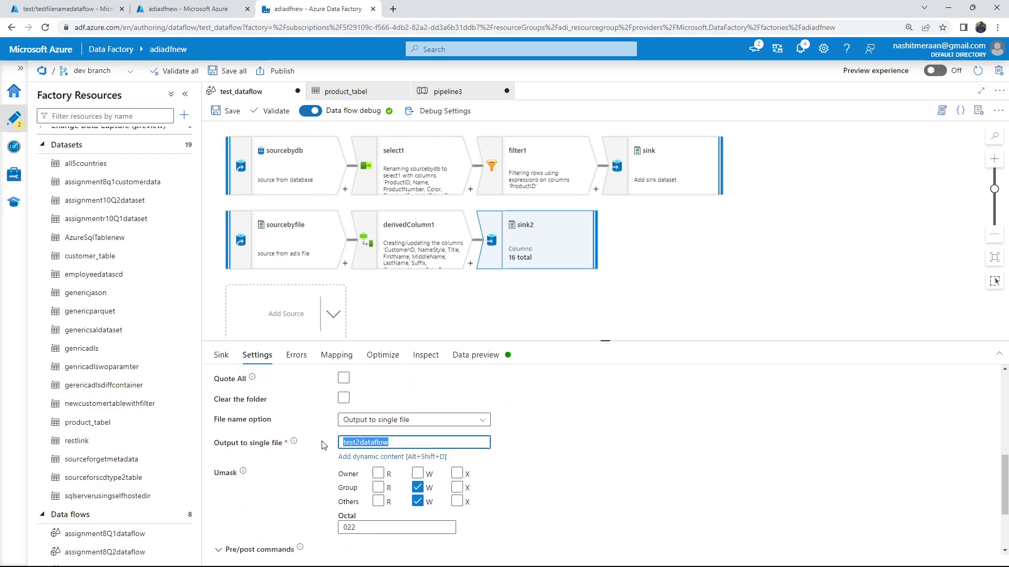
Switch to the Azure portal and examine the contents of the test2dataflow blob in test/testdirectory
{"action": "left_click", "coordinate": [68, 9]}
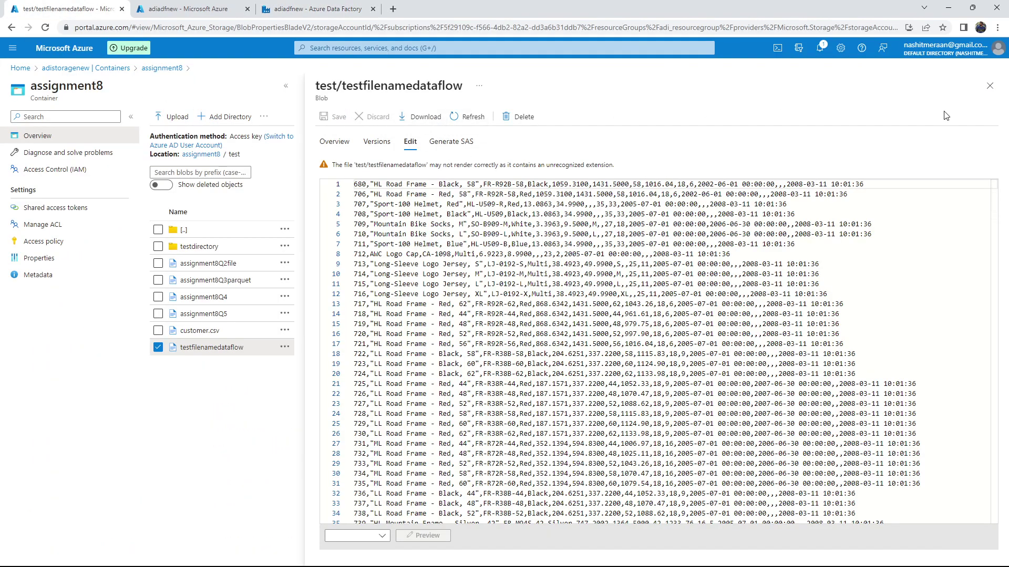
{"action": "left_click", "coordinate": [990, 85]}
{"action": "left_click", "coordinate": [208, 226]}
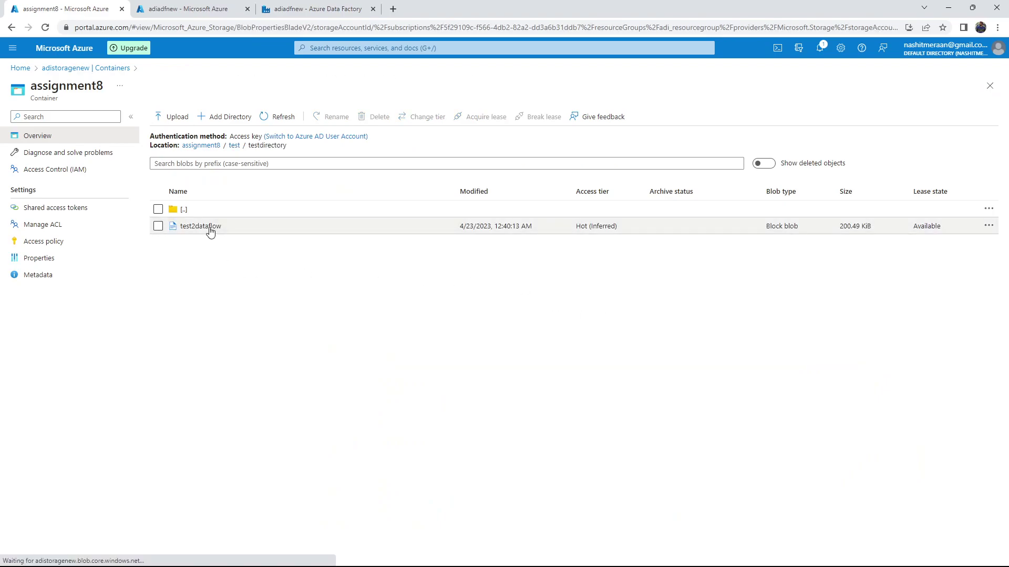
{"action": "left_click", "coordinate": [209, 227]}
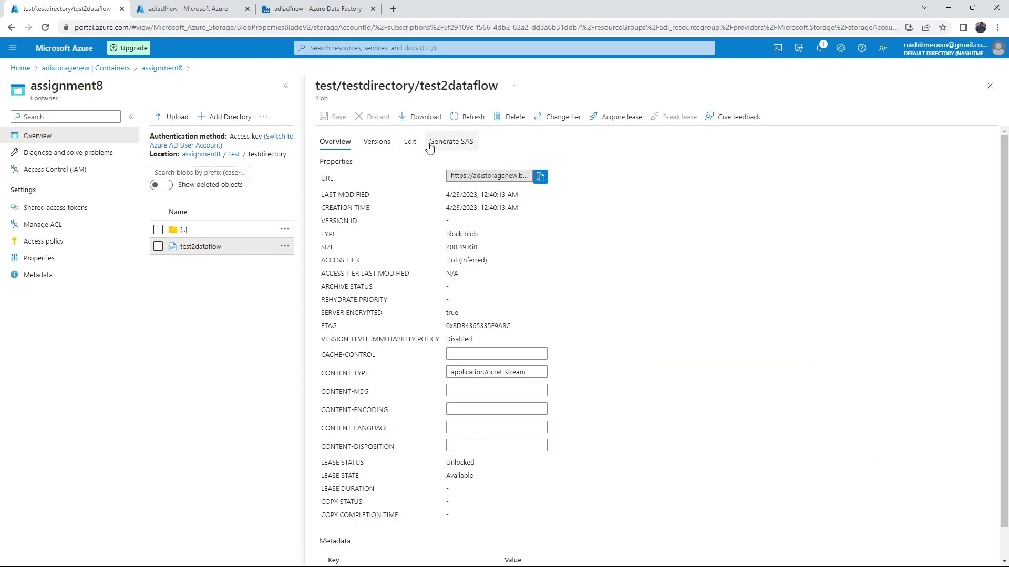
{"action": "left_click", "coordinate": [410, 141]}
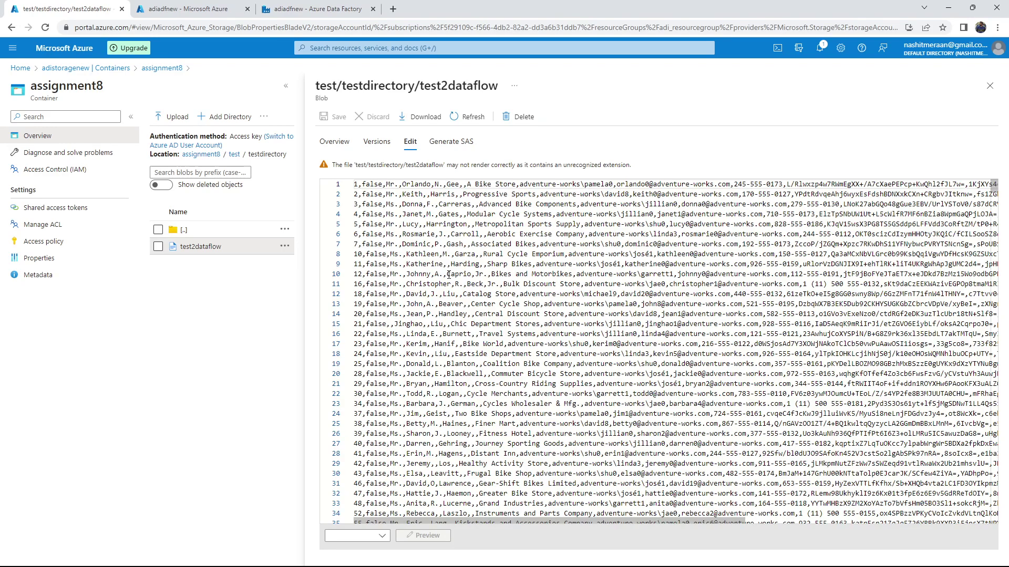
{"action": "scroll", "coordinate": [549, 300], "scroll_direction": "down", "scroll_amount": 15}
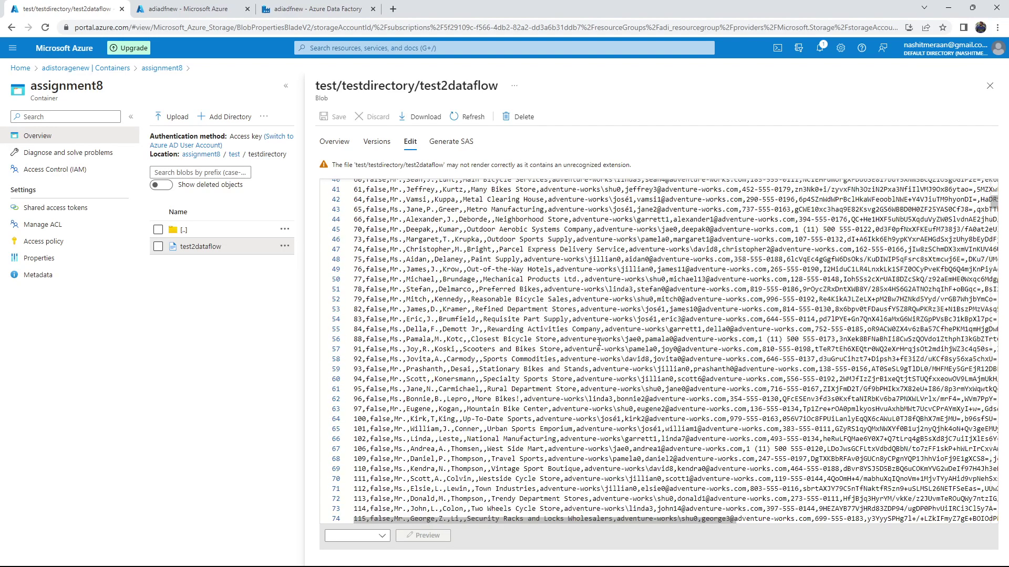
Switch to Azure Data Factory and review both source-to-sink streams on the test_dataflow canvas
{"action": "left_click", "coordinate": [290, 8]}
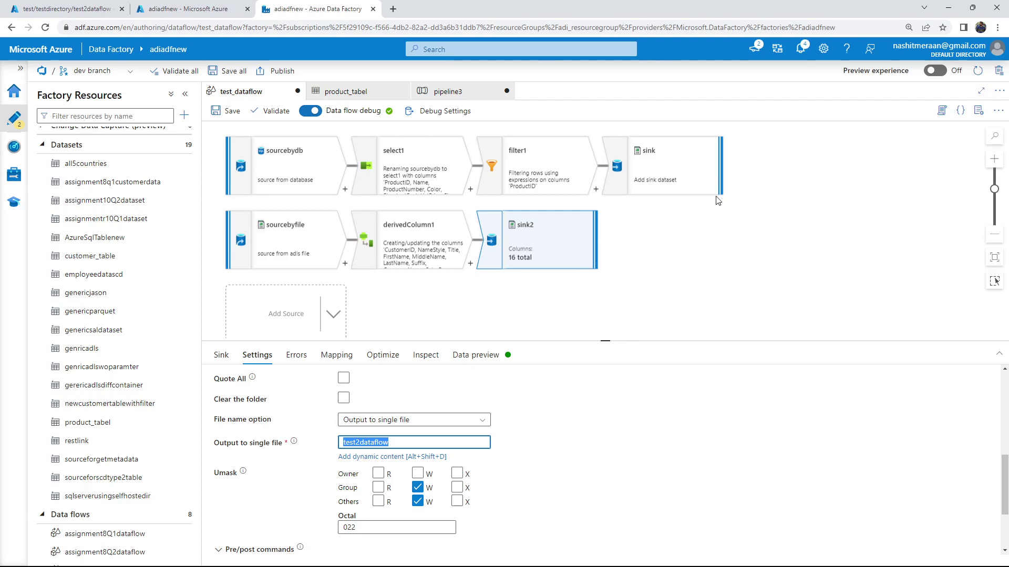
{"action": "left_click_drag", "start_coordinate": [740, 286], "coordinate": [540, 284]}
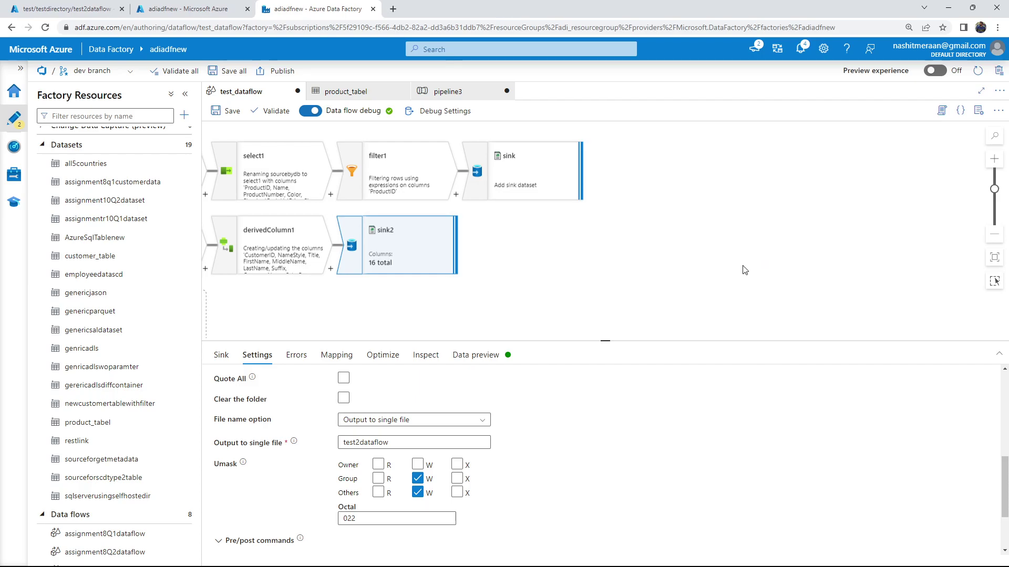
{"action": "left_click_drag", "start_coordinate": [526, 290], "coordinate": [654, 294]}
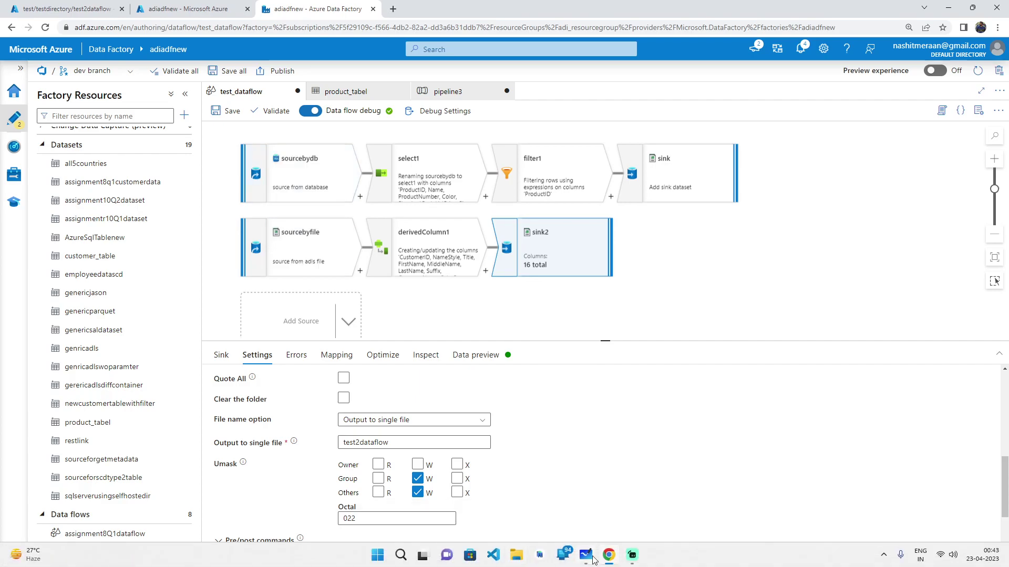
Switch to Microsoft Whiteboard and sketch a table grid with four rows and five columns in the empty area beside the existing drawings
{"action": "left_click", "coordinate": [596, 561]}
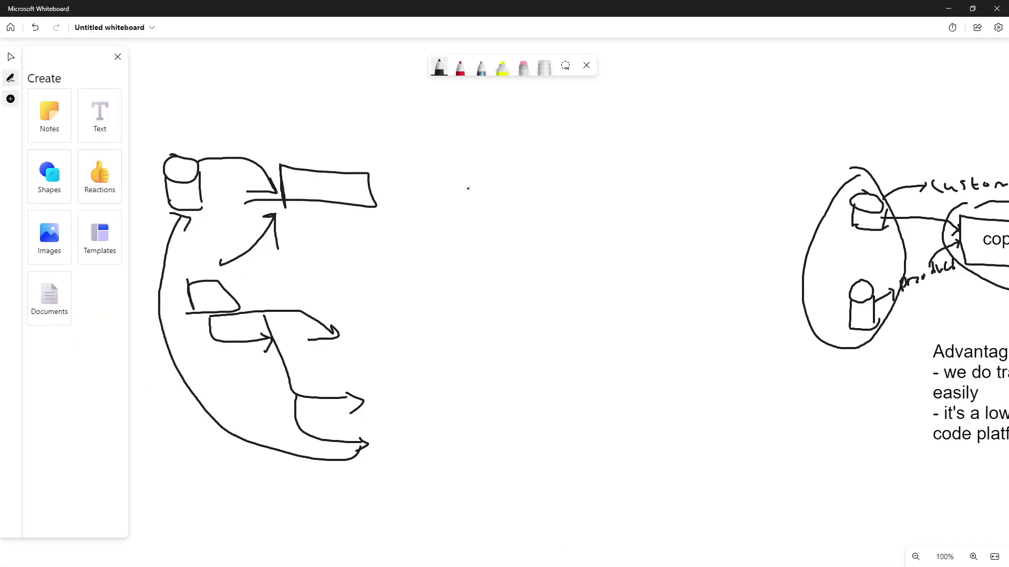
{"action": "mouse_move", "coordinate": [450, 157]}
{"action": "left_mouse_down"}
{"action": "mouse_move", "coordinate": [466, 292]}
{"action": "mouse_move", "coordinate": [628, 159]}
{"action": "mouse_move", "coordinate": [532, 280]}
{"action": "mouse_move", "coordinate": [461, 282]}
{"action": "left_mouse_up"}
{"action": "left_click_drag", "start_coordinate": [455, 186], "coordinate": [647, 191]}
{"action": "left_click_drag", "start_coordinate": [455, 229], "coordinate": [651, 227]}
{"action": "left_click_drag", "start_coordinate": [466, 253], "coordinate": [619, 251]}
{"action": "left_click_drag", "start_coordinate": [487, 167], "coordinate": [490, 286]}
{"action": "left_click_drag", "start_coordinate": [522, 168], "coordinate": [539, 277]}
{"action": "left_click_drag", "start_coordinate": [552, 163], "coordinate": [583, 282]}
{"action": "left_click_drag", "start_coordinate": [595, 162], "coordinate": [608, 268]}
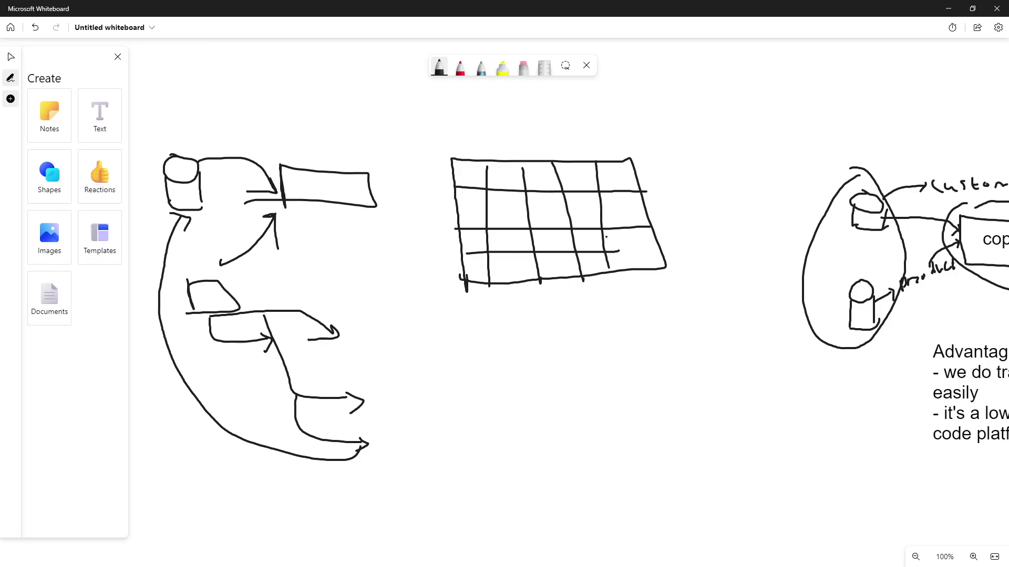
Label the table's last column as location, mark the rows A, B and C, and write t1, t2 and t3 as their locations
{"action": "mouse_move", "coordinate": [611, 159]}
{"action": "left_mouse_down"}
{"action": "mouse_move", "coordinate": [633, 134]}
{"action": "mouse_move", "coordinate": [637, 142]}
{"action": "left_mouse_up"}
{"action": "left_click", "coordinate": [472, 196]}
{"action": "left_click_drag", "start_coordinate": [471, 199], "coordinate": [482, 252]}
{"action": "left_click_drag", "start_coordinate": [465, 259], "coordinate": [483, 267]}
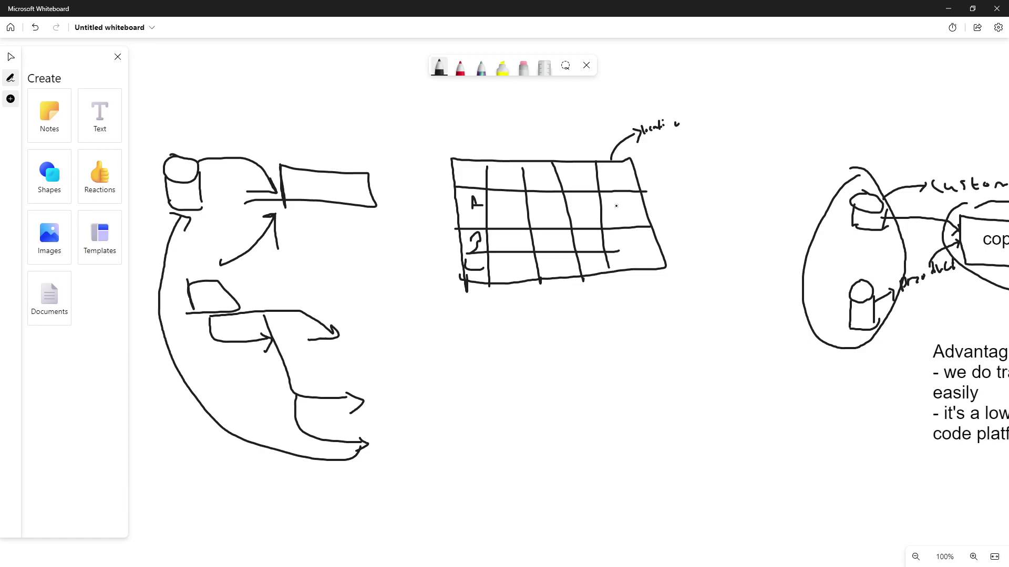
{"action": "mouse_move", "coordinate": [603, 210]}
{"action": "left_mouse_down"}
{"action": "mouse_move", "coordinate": [615, 208]}
{"action": "mouse_move", "coordinate": [621, 237]}
{"action": "left_mouse_up"}
{"action": "left_click_drag", "start_coordinate": [632, 233], "coordinate": [645, 243]}
{"action": "mouse_move", "coordinate": [625, 250]}
{"action": "left_mouse_down"}
{"action": "mouse_move", "coordinate": [646, 264]}
{"action": "mouse_move", "coordinate": [639, 271]}
{"action": "left_mouse_up"}
Draw a line from row B to a circled new value t4 and circle the t2 entry in the table
{"action": "mouse_move", "coordinate": [654, 237]}
{"action": "left_mouse_down"}
{"action": "mouse_move", "coordinate": [684, 227]}
{"action": "mouse_move", "coordinate": [679, 243]}
{"action": "left_mouse_up"}
{"action": "left_click", "coordinate": [678, 251]}
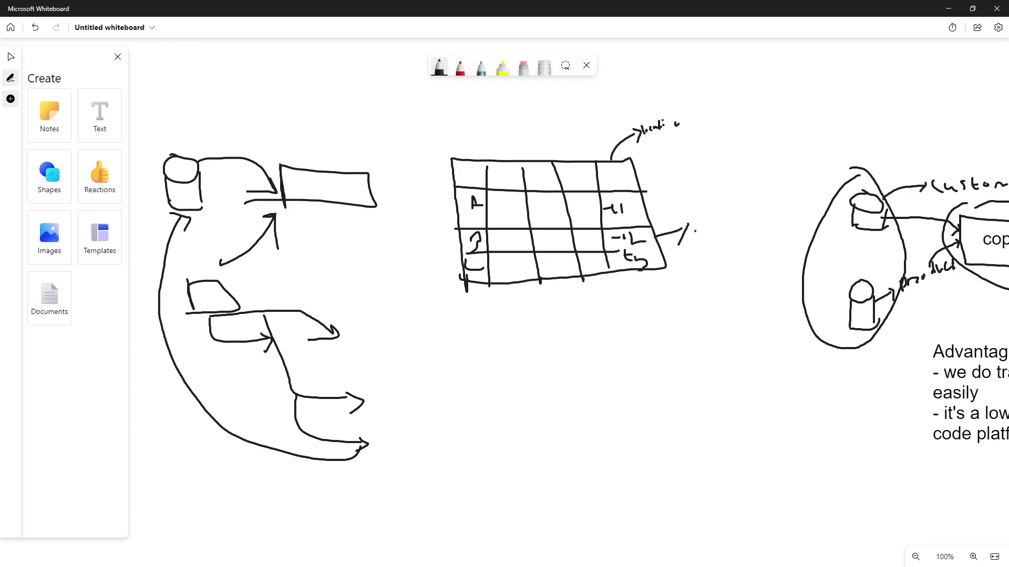
{"action": "left_click_drag", "start_coordinate": [708, 221], "coordinate": [708, 238]}
{"action": "mouse_move", "coordinate": [702, 234]}
{"action": "left_mouse_down"}
{"action": "mouse_move", "coordinate": [733, 223]}
{"action": "mouse_move", "coordinate": [706, 215]}
{"action": "mouse_move", "coordinate": [741, 253]}
{"action": "mouse_move", "coordinate": [731, 208]}
{"action": "mouse_move", "coordinate": [699, 236]}
{"action": "mouse_move", "coordinate": [733, 226]}
{"action": "mouse_move", "coordinate": [726, 216]}
{"action": "left_mouse_up"}
{"action": "left_click_drag", "start_coordinate": [620, 229], "coordinate": [642, 236]}
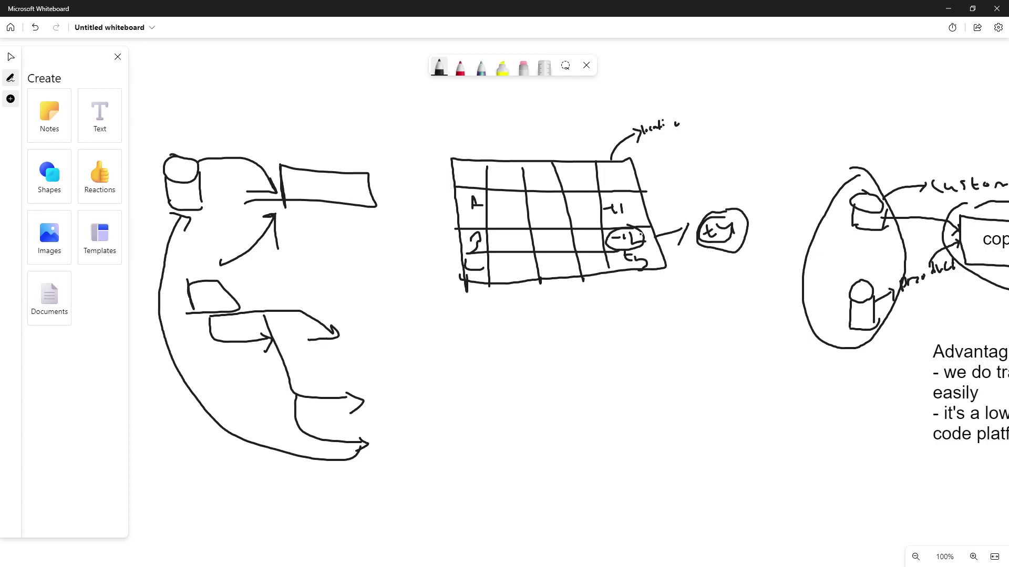
Draw an arrow down to a second table with separated rows A t1, B t4 and C t3
{"action": "mouse_move", "coordinate": [631, 270]}
{"action": "left_mouse_down"}
{"action": "mouse_move", "coordinate": [640, 318]}
{"action": "mouse_move", "coordinate": [698, 328]}
{"action": "mouse_move", "coordinate": [664, 364]}
{"action": "left_mouse_up"}
{"action": "mouse_move", "coordinate": [661, 376]}
{"action": "left_mouse_down"}
{"action": "mouse_move", "coordinate": [666, 399]}
{"action": "mouse_move", "coordinate": [685, 403]}
{"action": "mouse_move", "coordinate": [683, 436]}
{"action": "mouse_move", "coordinate": [695, 441]}
{"action": "left_mouse_up"}
{"action": "left_click", "coordinate": [670, 394]}
{"action": "left_click_drag", "start_coordinate": [559, 358], "coordinate": [562, 407]}
{"action": "left_click_drag", "start_coordinate": [563, 391], "coordinate": [570, 413]}
{"action": "mouse_move", "coordinate": [574, 427]}
{"action": "left_mouse_down"}
{"action": "mouse_move", "coordinate": [569, 436]}
{"action": "mouse_move", "coordinate": [592, 448]}
{"action": "left_mouse_up"}
{"action": "left_click_drag", "start_coordinate": [523, 345], "coordinate": [703, 343]}
{"action": "mouse_move", "coordinate": [524, 343]}
{"action": "left_mouse_down"}
{"action": "mouse_move", "coordinate": [530, 454]}
{"action": "mouse_move", "coordinate": [775, 419]}
{"action": "mouse_move", "coordinate": [714, 341]}
{"action": "left_mouse_up"}
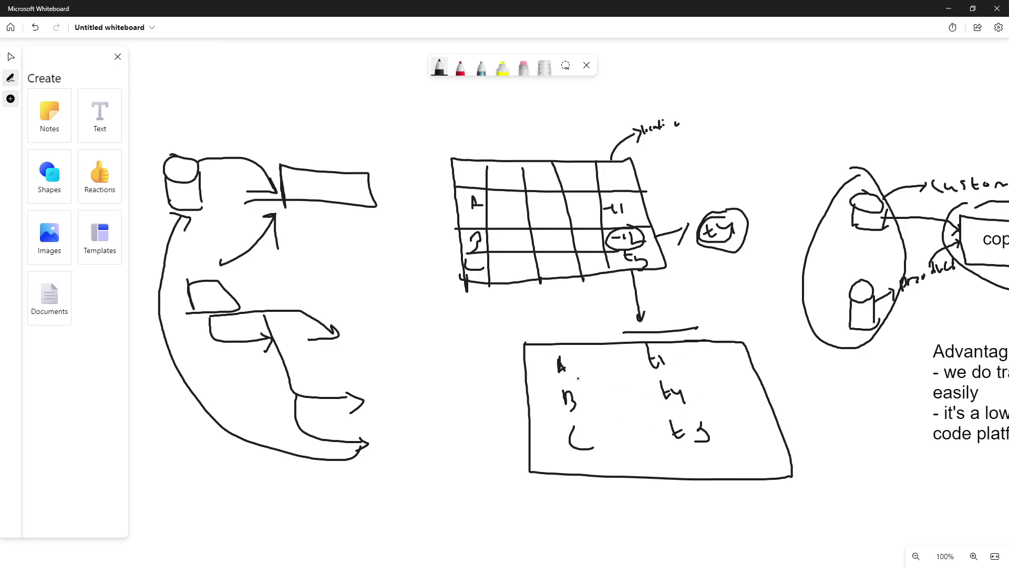
{"action": "left_click_drag", "start_coordinate": [532, 385], "coordinate": [762, 383]}
{"action": "left_click_drag", "start_coordinate": [538, 419], "coordinate": [791, 415]}
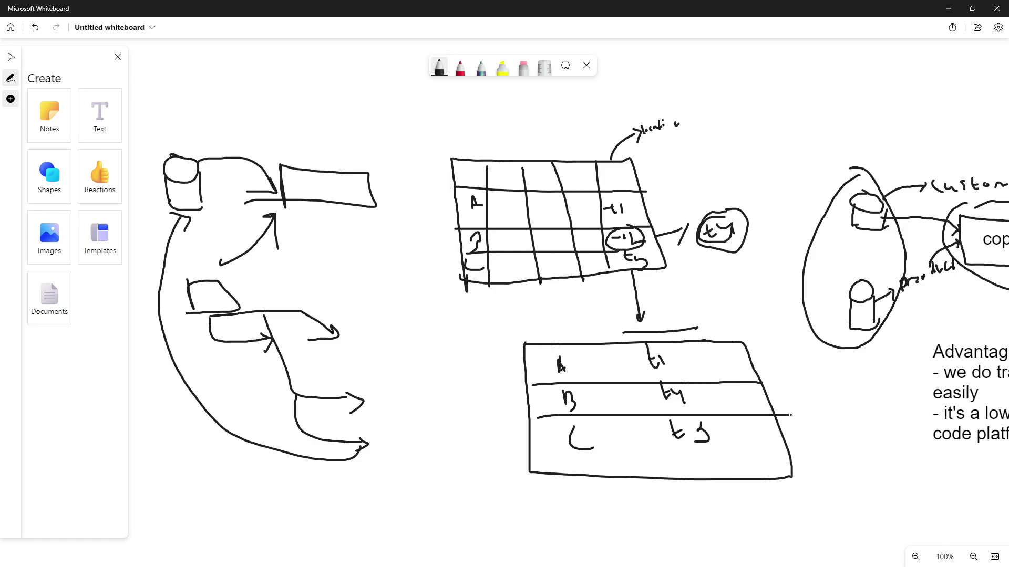
Circle t4 in the second table and write a circled "SCD type 1" label between the two tables
{"action": "mouse_move", "coordinate": [671, 377]}
{"action": "left_mouse_down"}
{"action": "mouse_move", "coordinate": [644, 379]}
{"action": "mouse_move", "coordinate": [698, 392]}
{"action": "mouse_move", "coordinate": [658, 378]}
{"action": "left_mouse_up"}
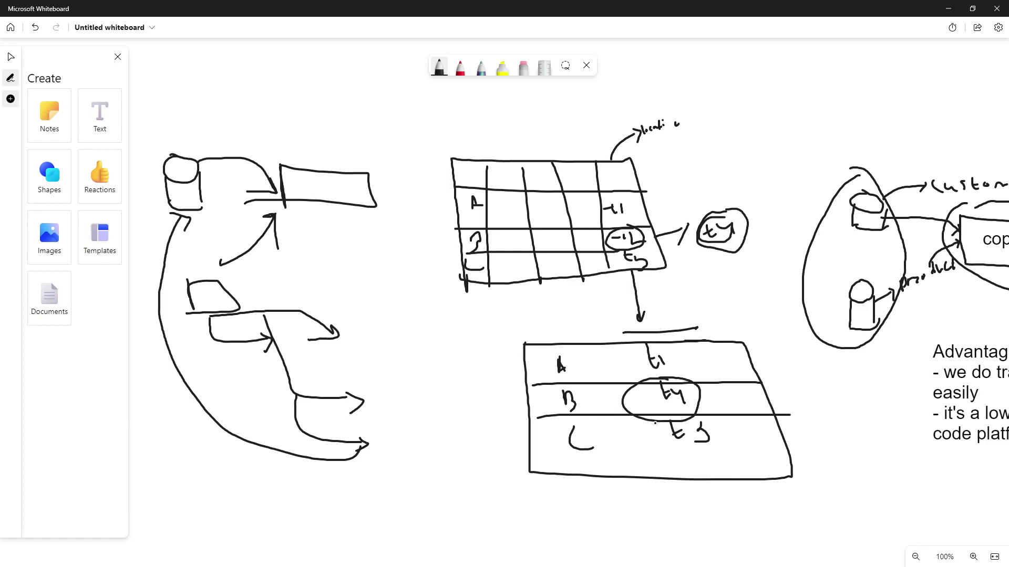
{"action": "mouse_move", "coordinate": [504, 309]}
{"action": "left_mouse_down"}
{"action": "mouse_move", "coordinate": [514, 328]}
{"action": "mouse_move", "coordinate": [547, 314]}
{"action": "mouse_move", "coordinate": [590, 314]}
{"action": "mouse_move", "coordinate": [584, 332]}
{"action": "mouse_move", "coordinate": [604, 315]}
{"action": "mouse_move", "coordinate": [623, 321]}
{"action": "left_mouse_up"}
{"action": "left_click_drag", "start_coordinate": [627, 310], "coordinate": [624, 321]}
{"action": "left_click", "coordinate": [626, 325]}
{"action": "mouse_move", "coordinate": [547, 275]}
{"action": "left_mouse_down"}
{"action": "mouse_move", "coordinate": [455, 315]}
{"action": "mouse_move", "coordinate": [522, 267]}
{"action": "left_mouse_up"}
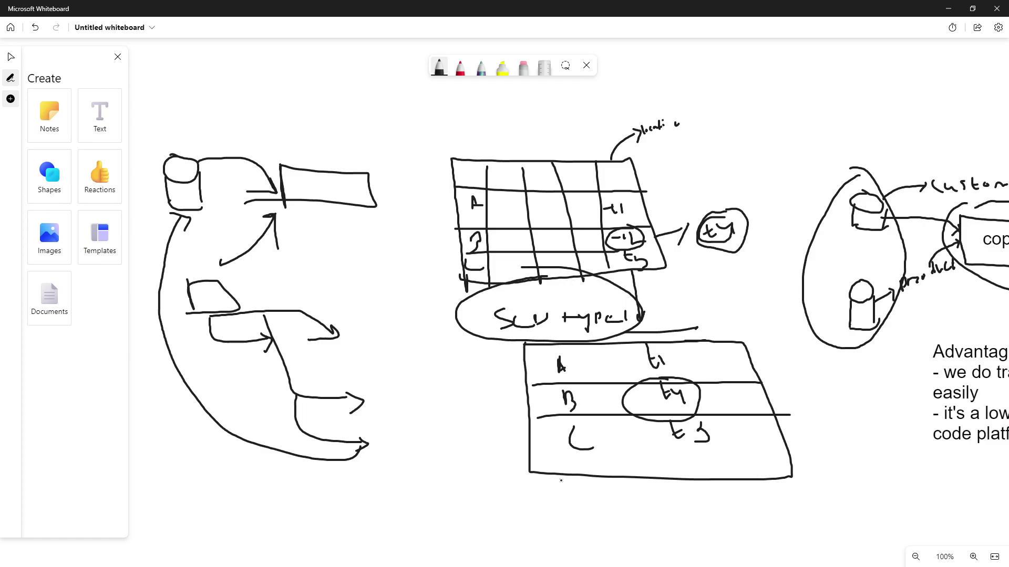
Review the whiteboard's earlier DATAFLOW notes on copying, pipeline activities and ETL
{"action": "left_click", "coordinate": [439, 69]}
{"action": "left_click", "coordinate": [462, 341]}
{"action": "left_click", "coordinate": [366, 316]}
{"action": "left_click", "coordinate": [100, 116]}
{"action": "left_click", "coordinate": [283, 249]}
{"action": "left_click", "coordinate": [393, 338]}
{"action": "left_click_drag", "start_coordinate": [445, 435], "coordinate": [3, 359]}
{"action": "left_click_drag", "start_coordinate": [575, 363], "coordinate": [564, 380]}
{"action": "left_click_drag", "start_coordinate": [672, 419], "coordinate": [460, 465]}
{"action": "left_click_drag", "start_coordinate": [678, 471], "coordinate": [217, 285]}
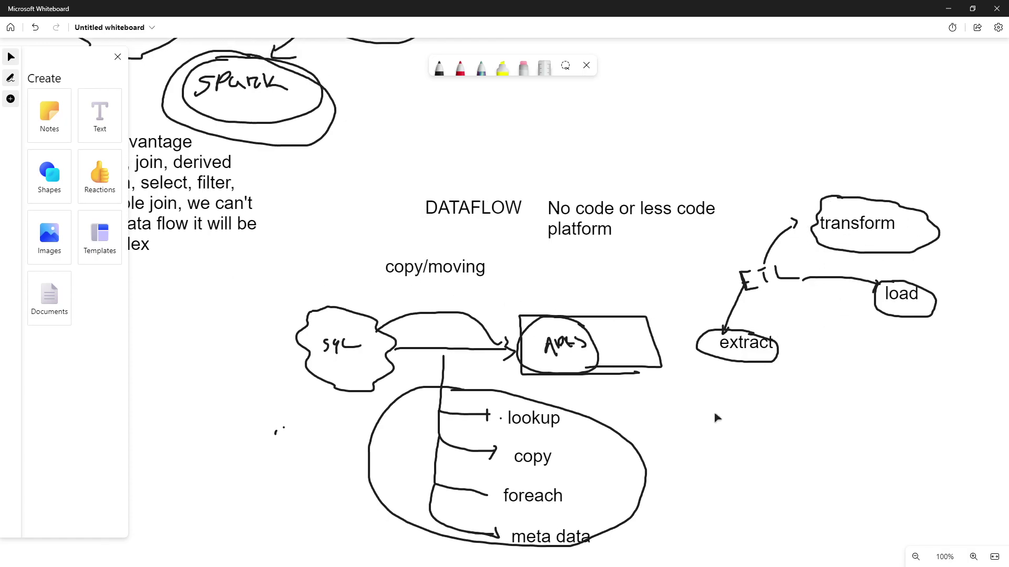
Review the whiteboard's data flow advantage and disadvantage notes, the SCD type 1 tables and the customer and product copy diagram
{"action": "left_click_drag", "start_coordinate": [683, 423], "coordinate": [939, 461]}
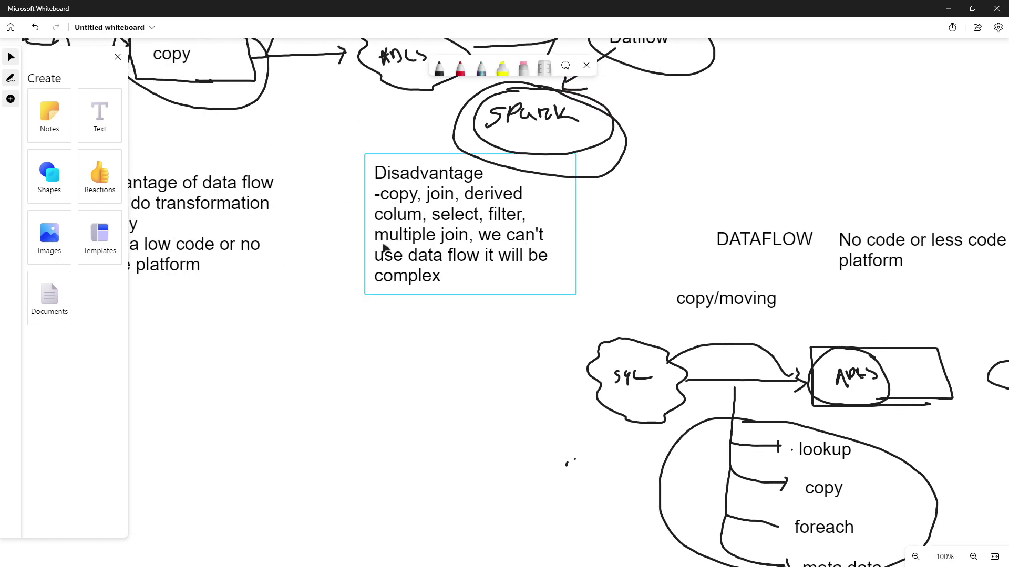
{"action": "left_click_drag", "start_coordinate": [395, 339], "coordinate": [640, 385]}
{"action": "left_click_drag", "start_coordinate": [338, 340], "coordinate": [354, 327]}
{"action": "left_click_drag", "start_coordinate": [399, 395], "coordinate": [695, 448]}
{"action": "left_click_drag", "start_coordinate": [502, 334], "coordinate": [830, 396]}
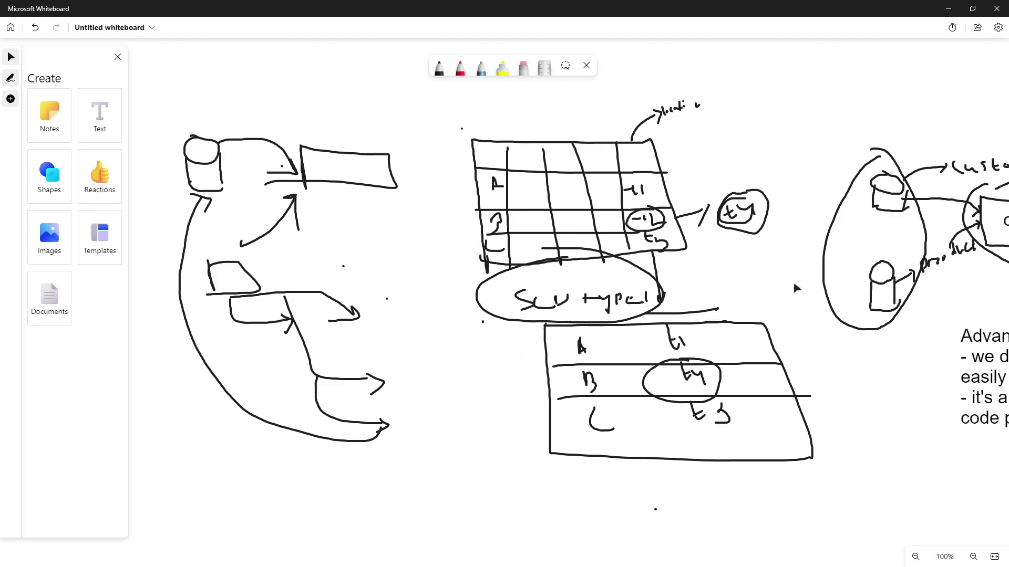
{"action": "mouse_move", "coordinate": [809, 287]}
{"action": "left_mouse_down"}
{"action": "mouse_move", "coordinate": [563, 334]}
{"action": "mouse_move", "coordinate": [546, 322]}
{"action": "mouse_move", "coordinate": [619, 295]}
{"action": "mouse_move", "coordinate": [574, 297]}
{"action": "left_mouse_up"}
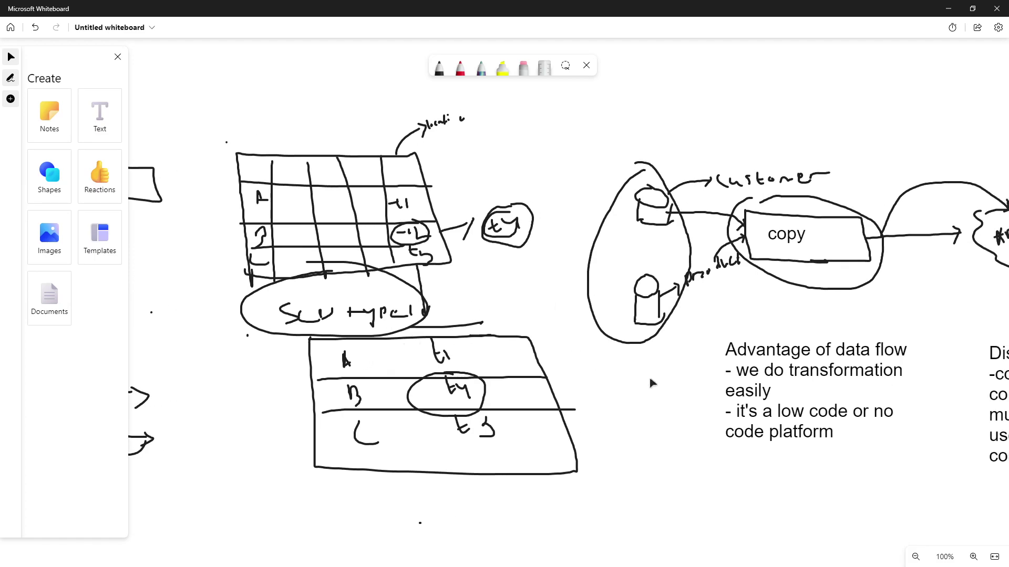
{"action": "left_click_drag", "start_coordinate": [654, 395], "coordinate": [558, 405]}
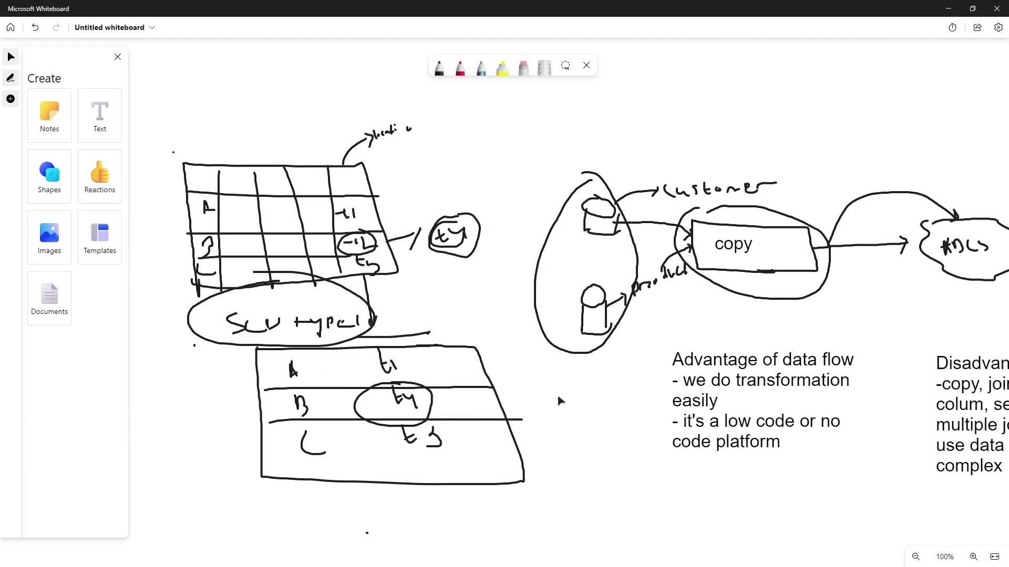
Return to test_dataflow in Azure Data Factory, and switch to the Streamlabs Desktop window
{"action": "left_click", "coordinate": [510, 565]}
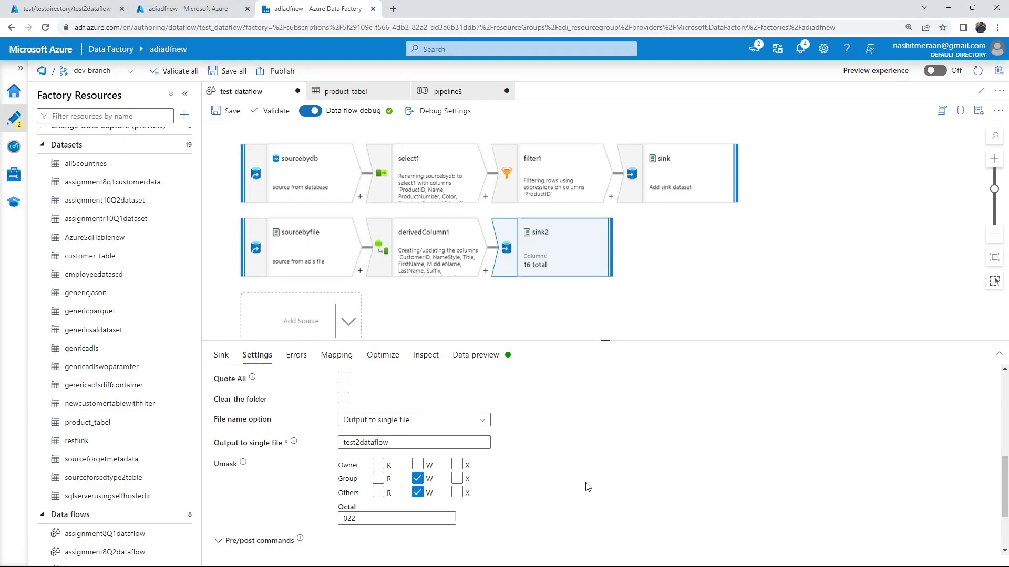
{"action": "mouse_move", "coordinate": [631, 554]}
{"action": "left_click", "coordinate": [688, 555]}
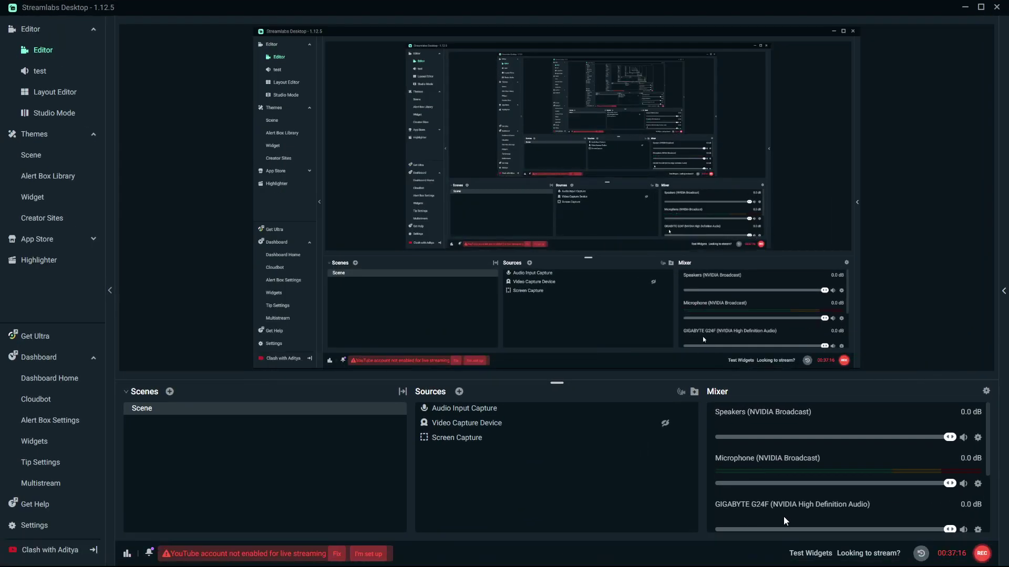